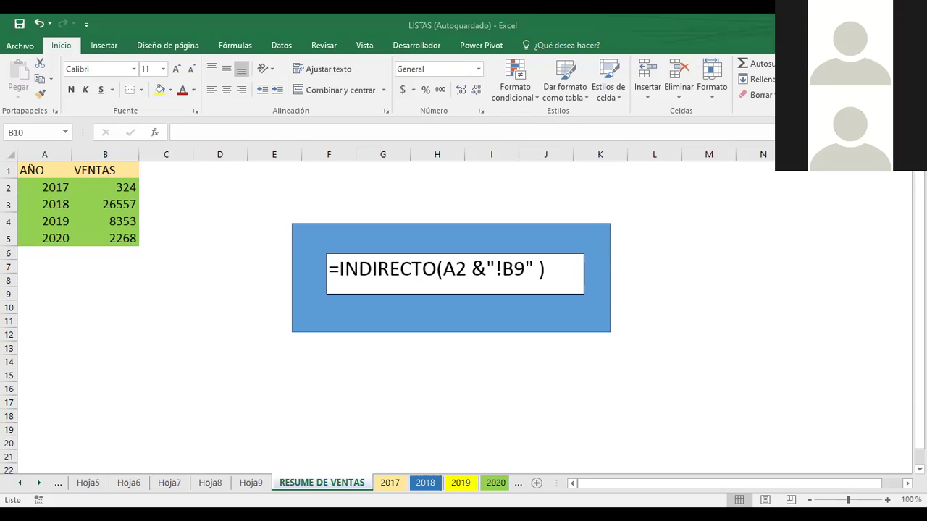
type("=")
key("Escape")
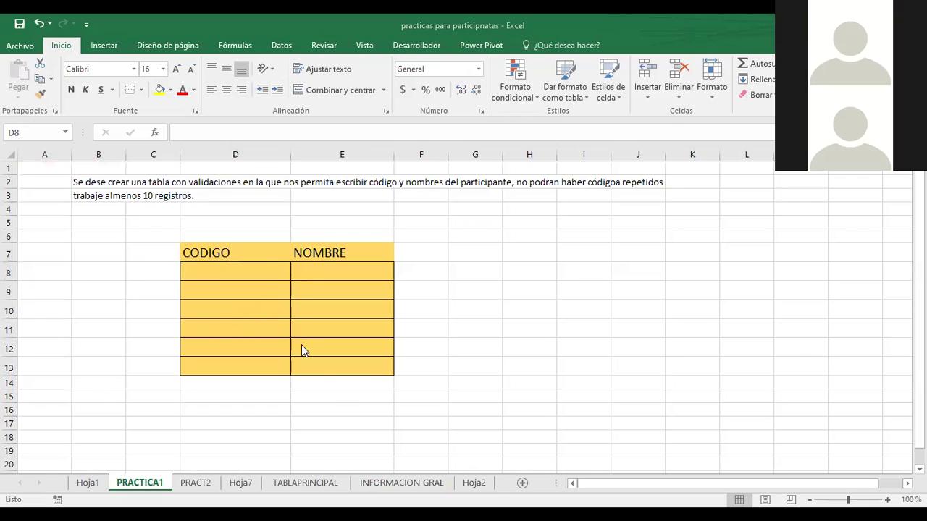
left_click(200, 255)
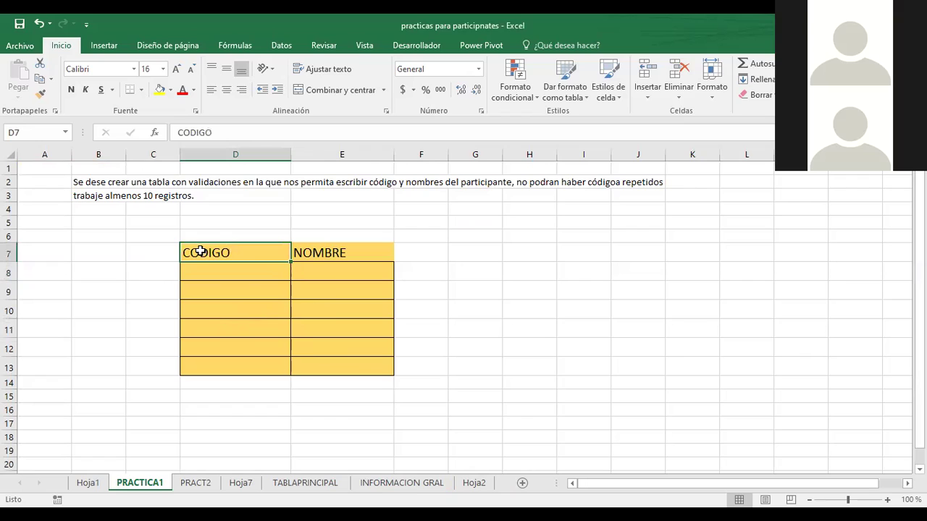
left_click(325, 250)
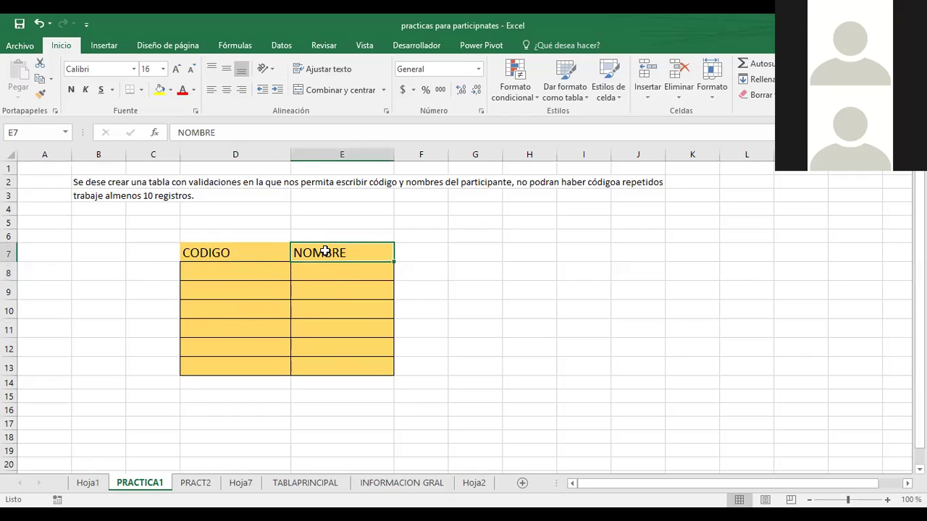
left_click(244, 252)
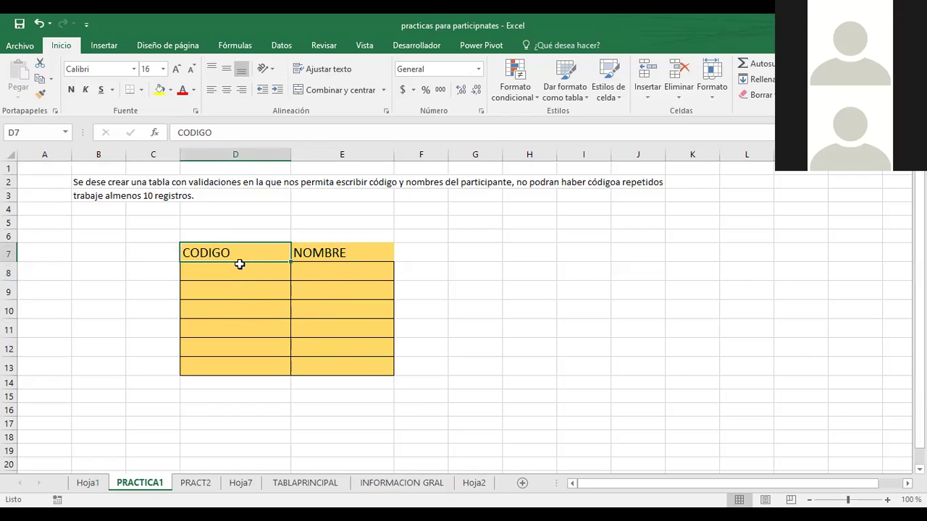
Step: Replace the custom data validation formula of cell D8 with =CONTAR.SI($D$8:$D$13;D8)=1
left_click(240, 270)
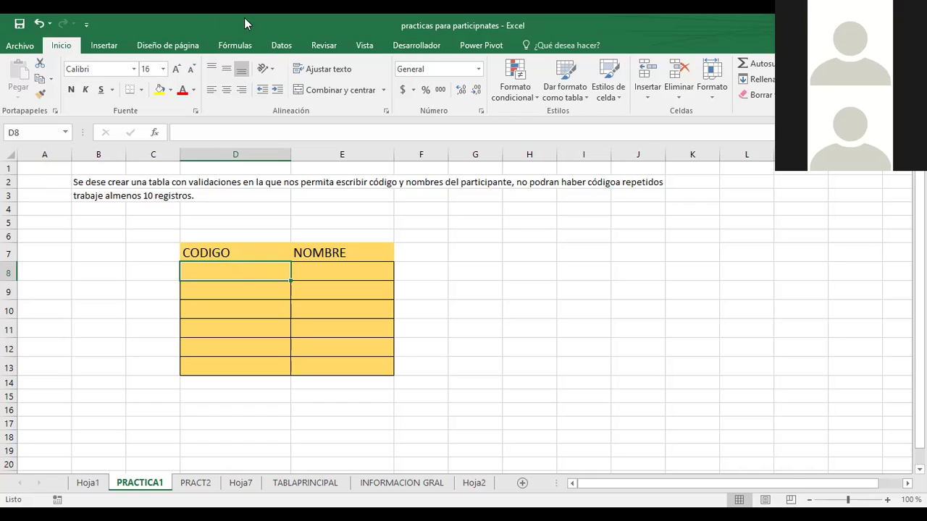
left_click(281, 45)
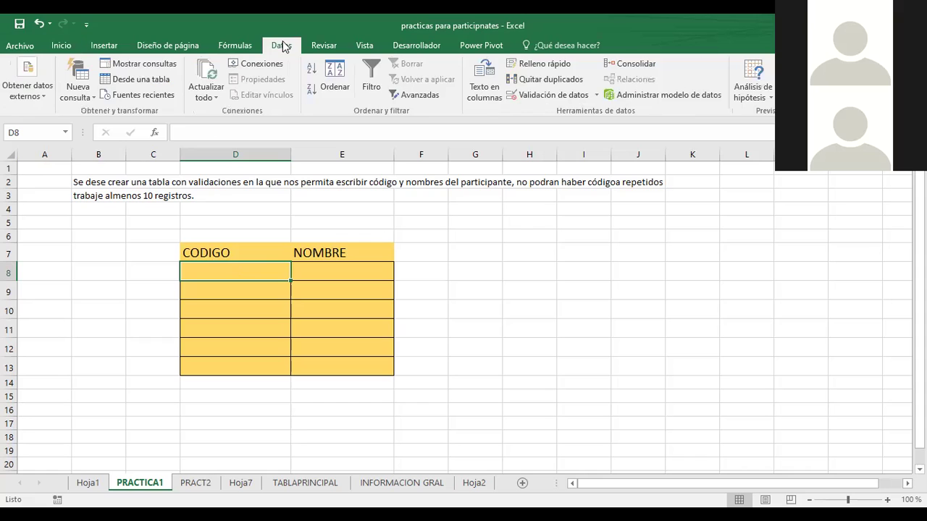
left_click(550, 94)
key("ctrl+a")
key("Delete")
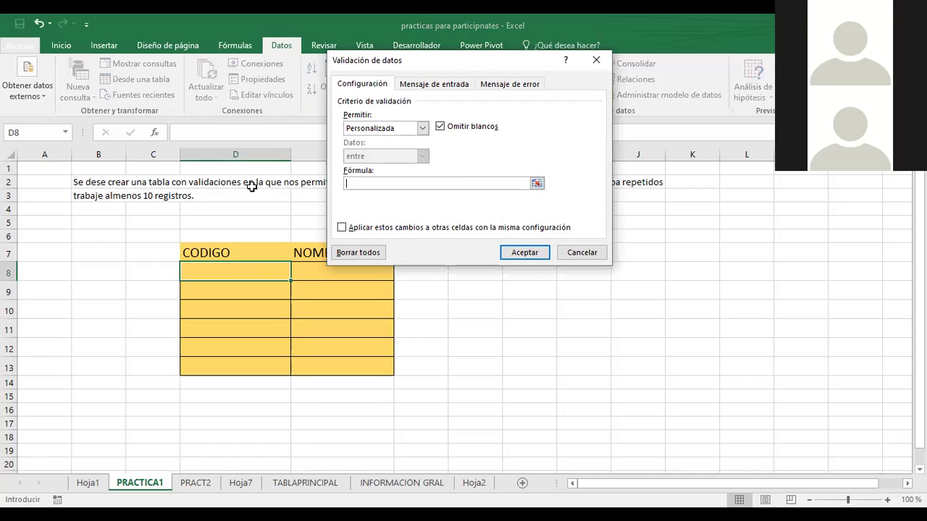
type("=CONTAR.SI(")
left_click(246, 268)
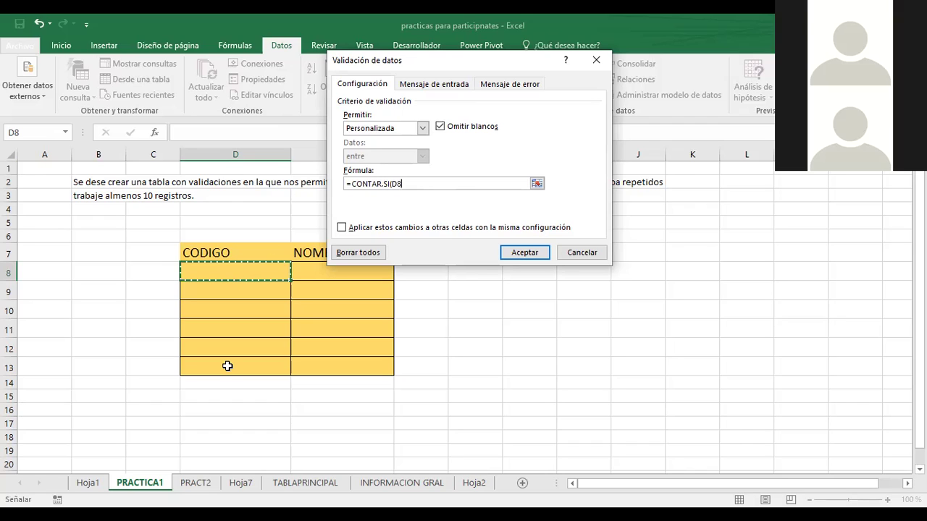
left_click(225, 366, "shift")
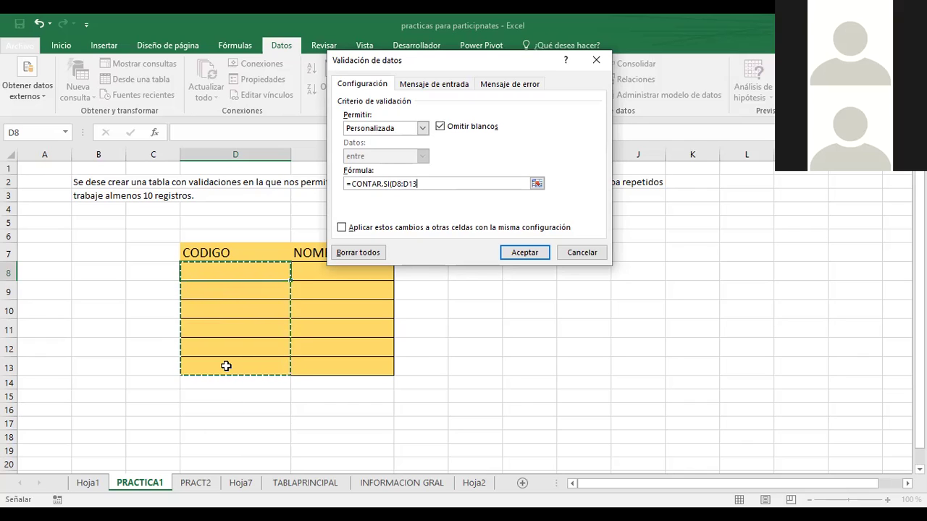
key("F4")
type(";")
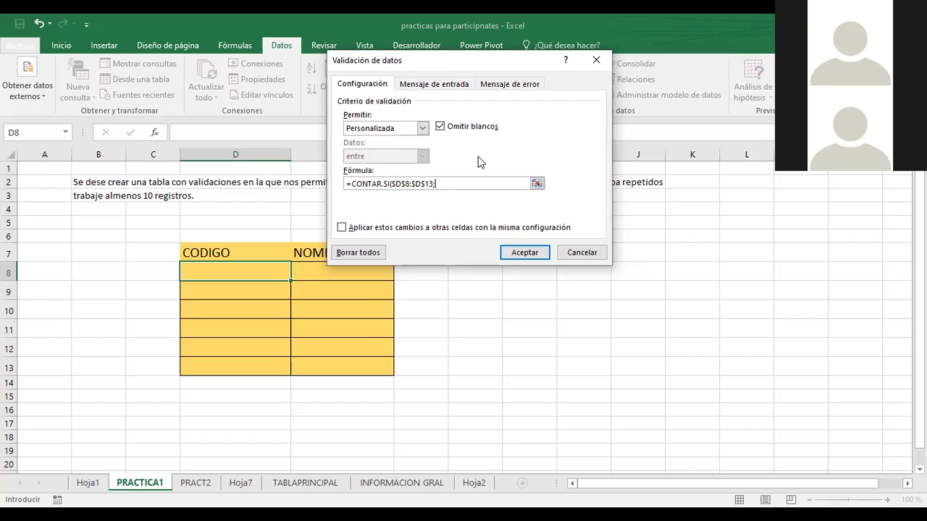
type("D8")
type(")")
Step: Apply the validation change to all other cells with the same settings and accept it
left_click(342, 227)
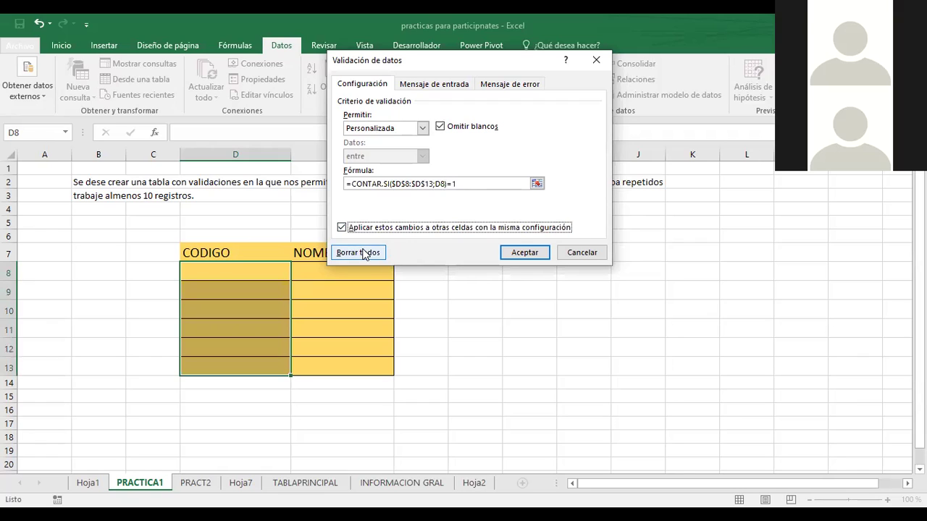
left_click(341, 228)
left_click(342, 228)
left_click(342, 228)
left_click(342, 228)
left_click(342, 228)
left_click(342, 228)
left_click(342, 228)
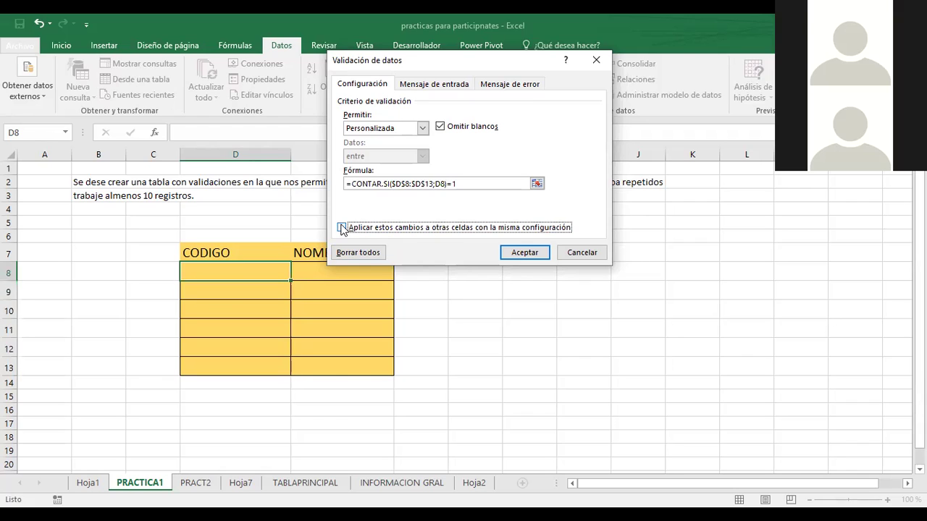
left_click(342, 228)
left_click(342, 228)
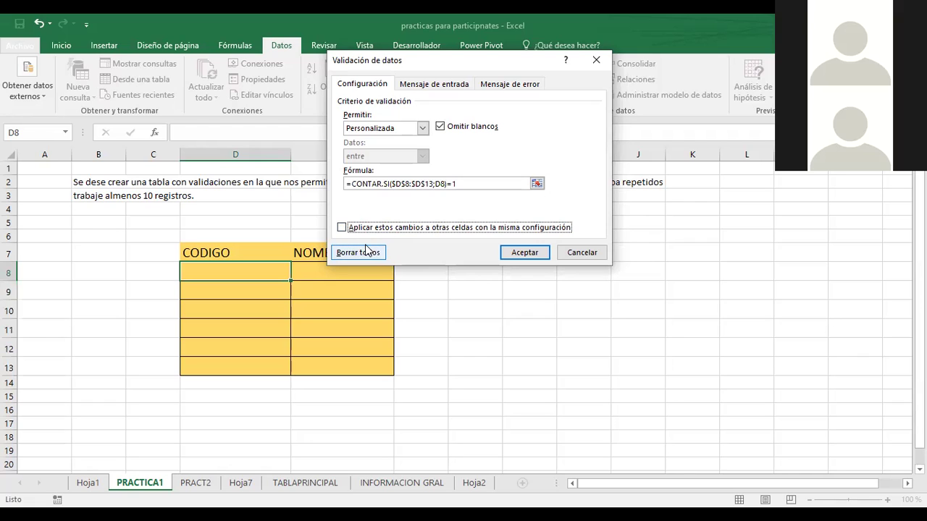
left_click(342, 228)
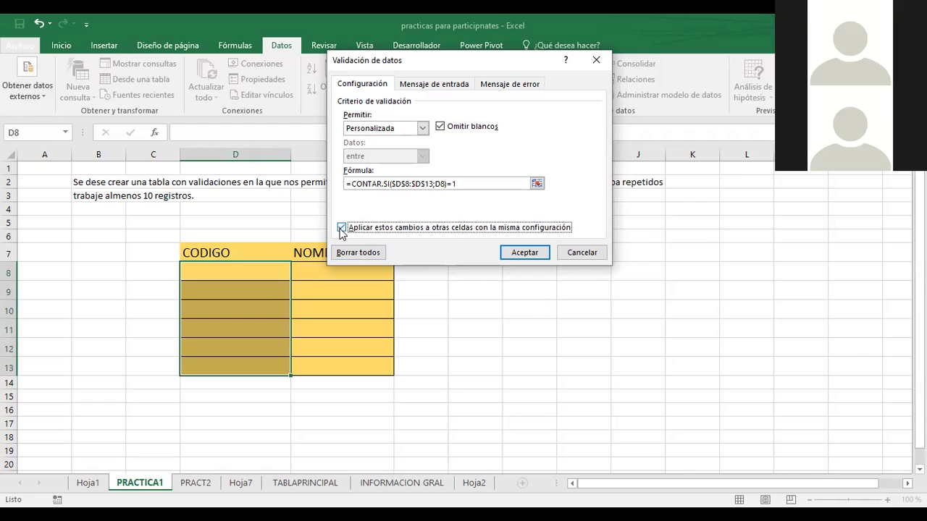
left_click(520, 256)
Step: Enter the codes 1, 2 and 3 in cells D8 to D10 of the CODIGO column
left_click(264, 273)
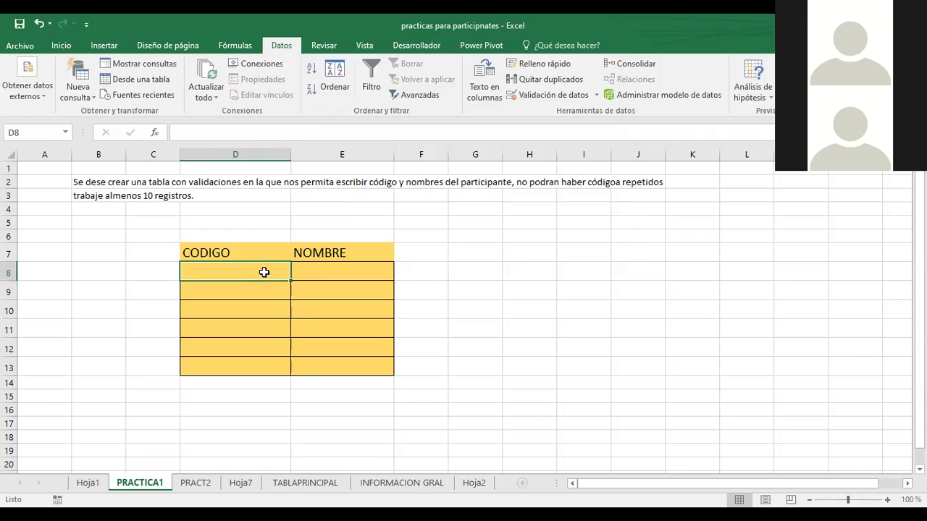
type("1")
key("Return")
type("2")
key("Return")
type("3")
key("Return")
Step: Try to enter the repeated code 1 in D11 to test the validation, and cancel the entry
type("1")
key("Return")
key("Tab")
key("Return")
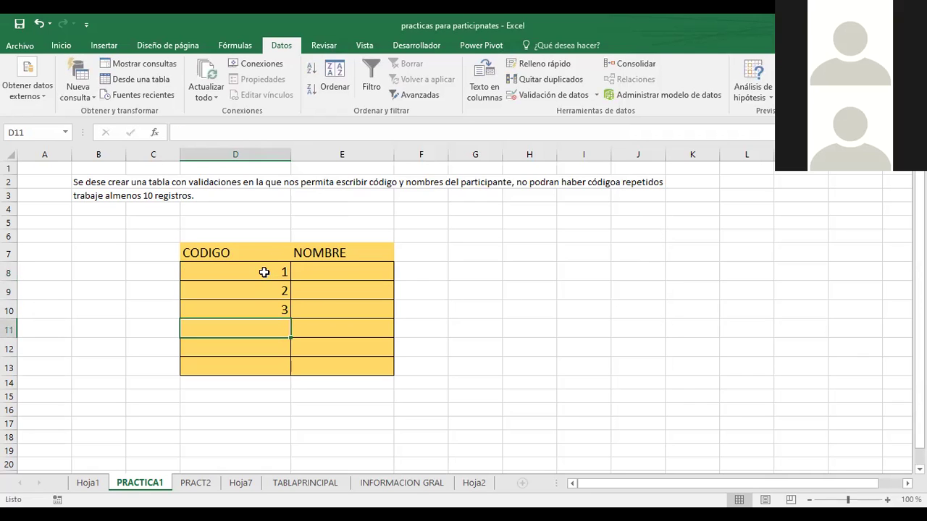
Step: Enter 4 in D11, 8 in E11 and 9 in D12
type("4")
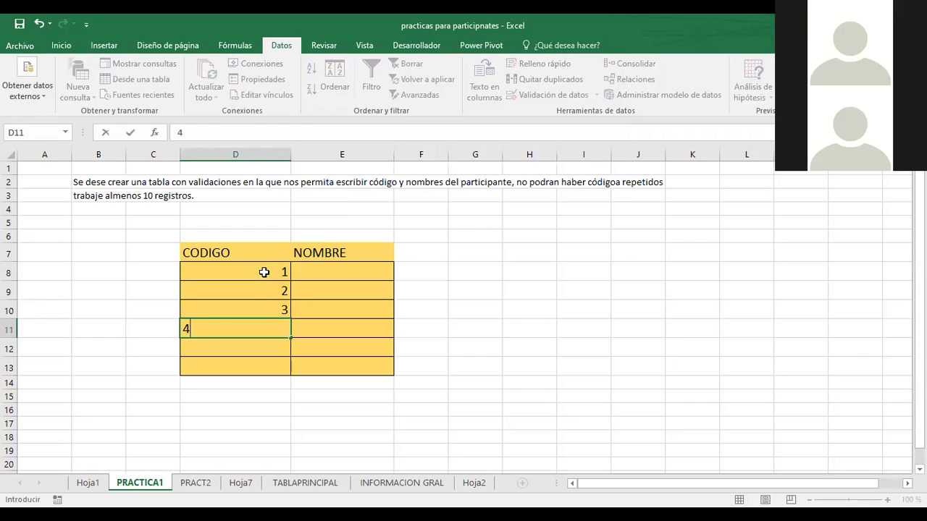
key("Tab")
type("8")
key("Left")
key("Down")
type("9")
key("Return")
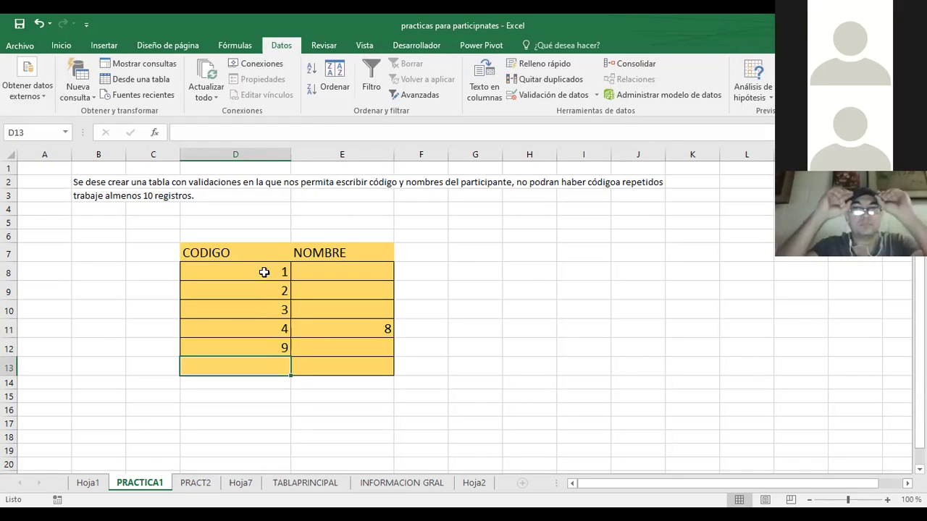
Step: Test the repeated code 9 in D13, cancel it, and enter 7 there instead
type("9")
key("Return")
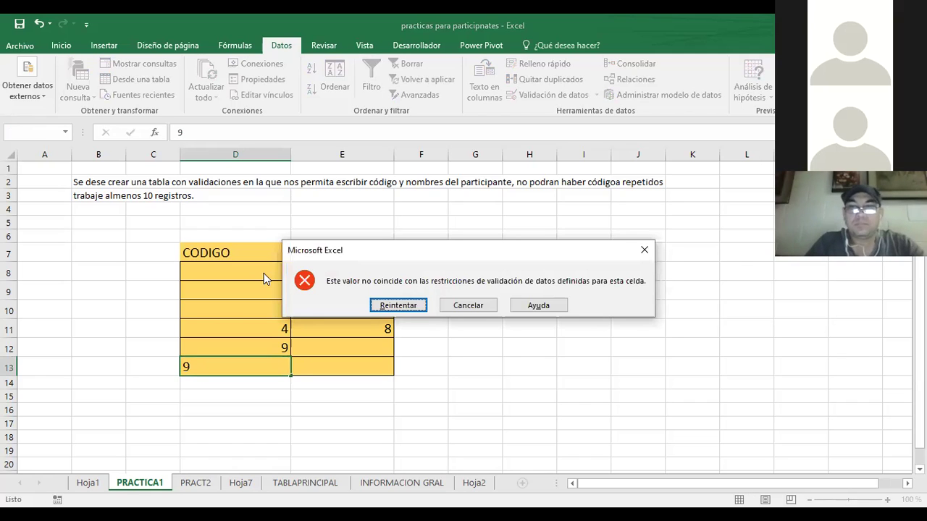
key("Tab")
key("Return")
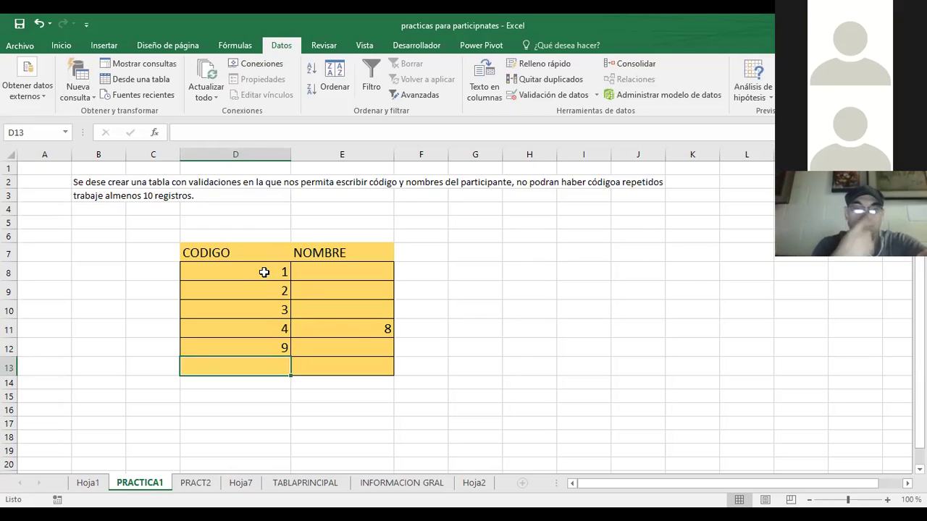
type("7")
key("Return")
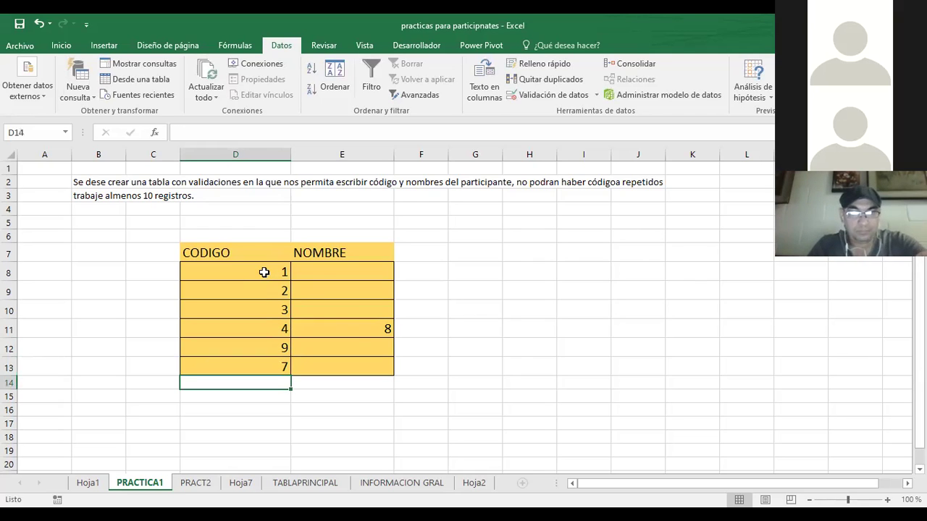
Step: Open the PRACT2 sheet and widen column B
left_click(197, 483)
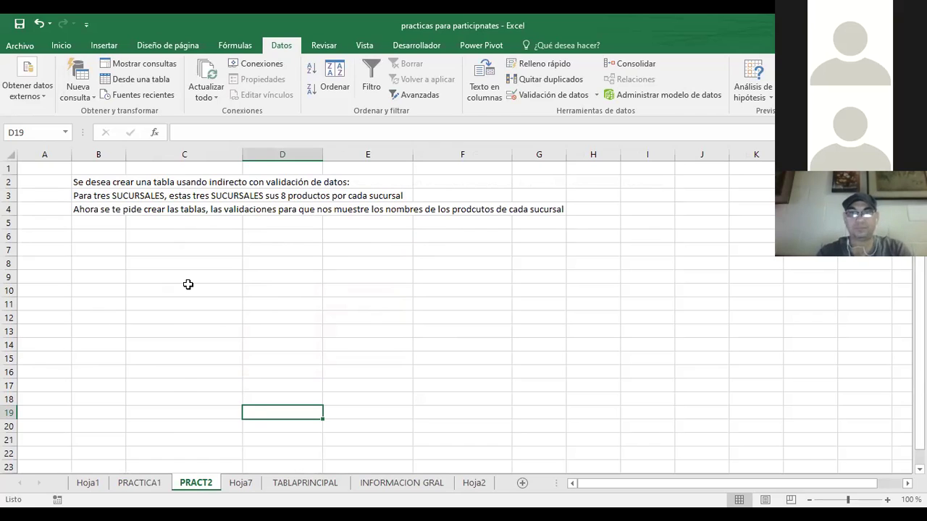
left_click(166, 255)
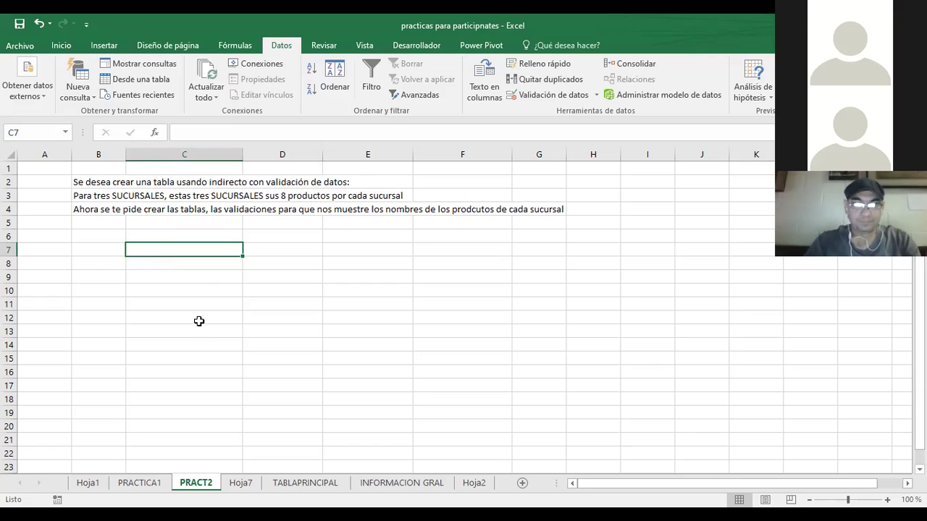
left_click(113, 261)
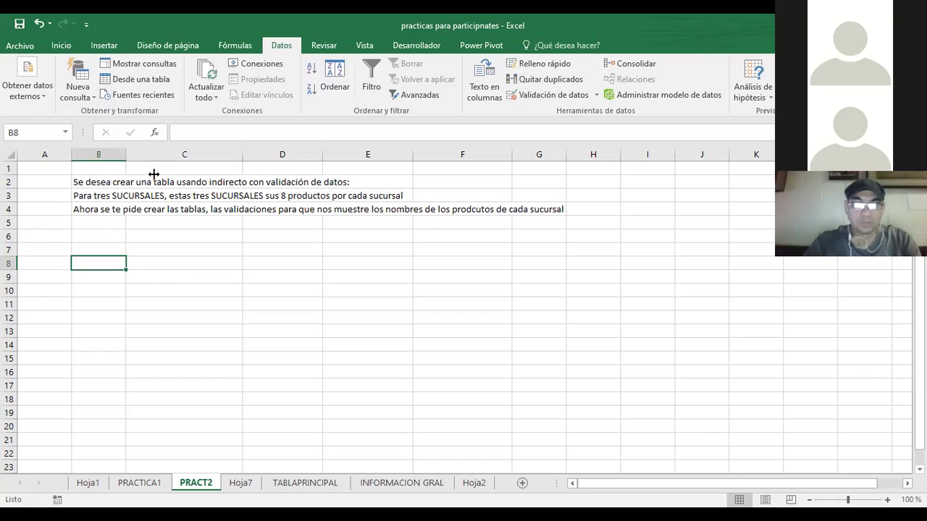
left_click_drag(158, 180, 158, 180)
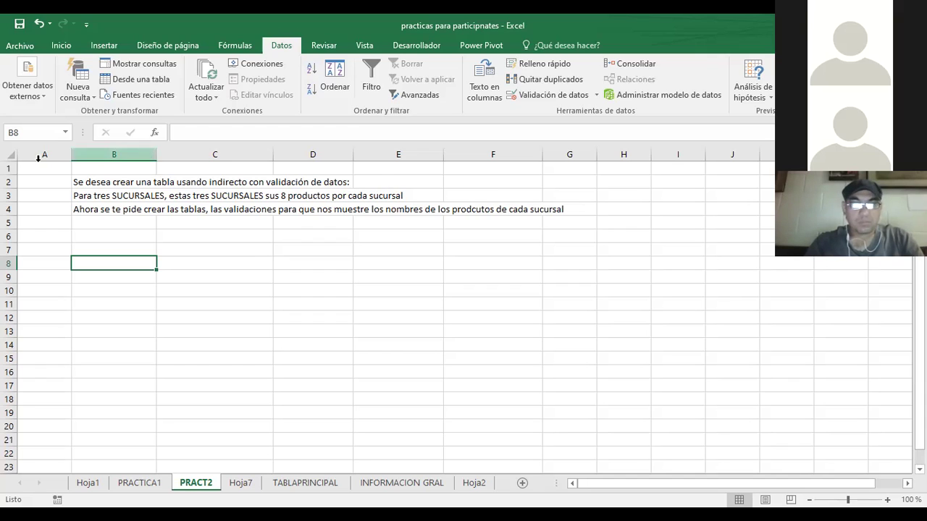
Step: Clear the contents of rows 1 to 6 on the Hoja7 sheet
left_click(242, 485)
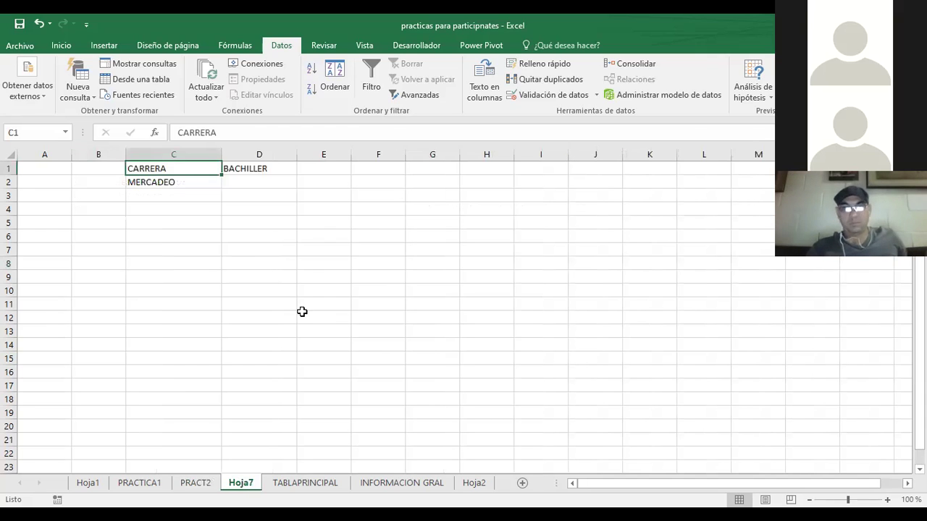
left_click(9, 169)
left_click_drag(69, 223, 10, 235)
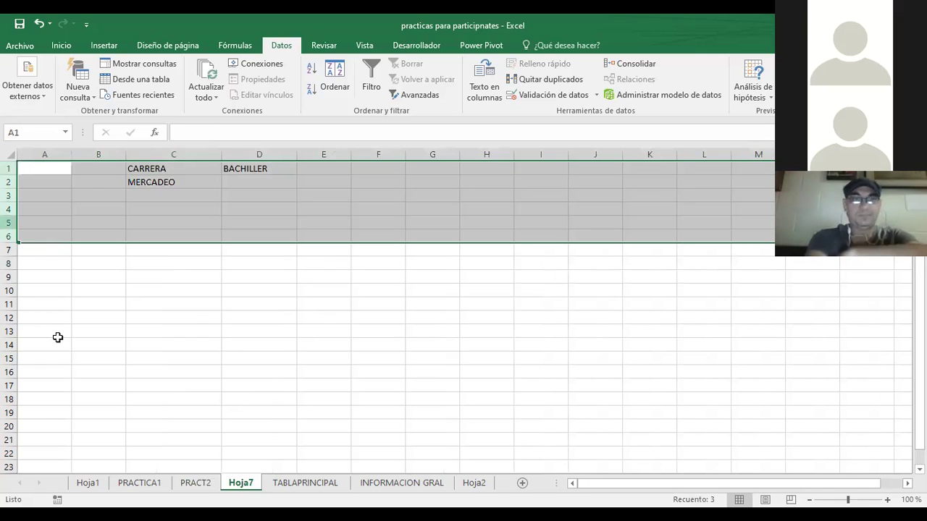
key("Delete")
Step: Enter the branch headings MERLIOT, ESCALON and ANTIGUO in cells B2, C2 and D2
left_click(91, 189)
type("MERLIOT")
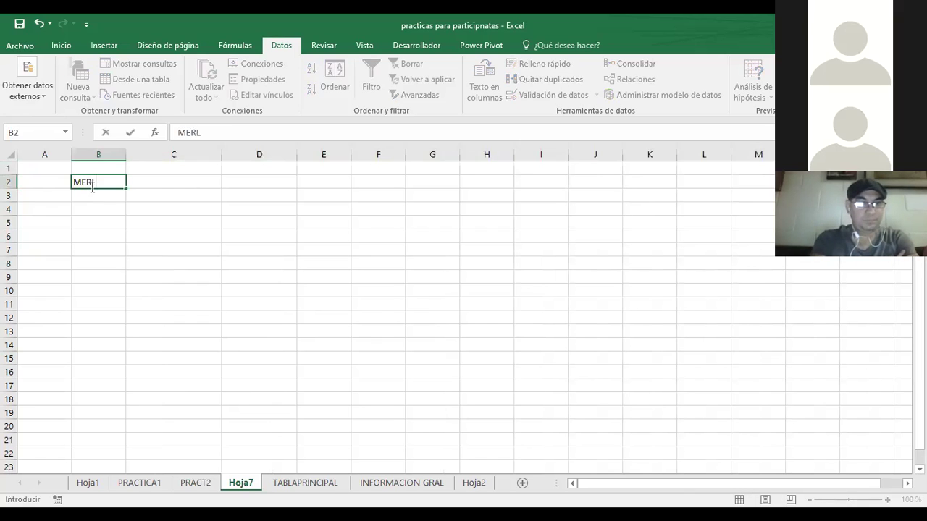
key("Return")
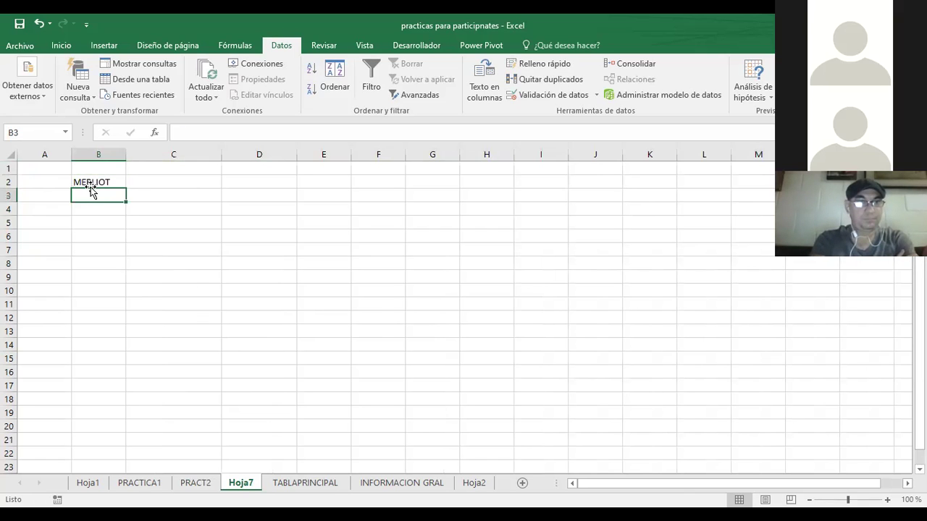
key("Up")
key("Right")
type("ESCALON")
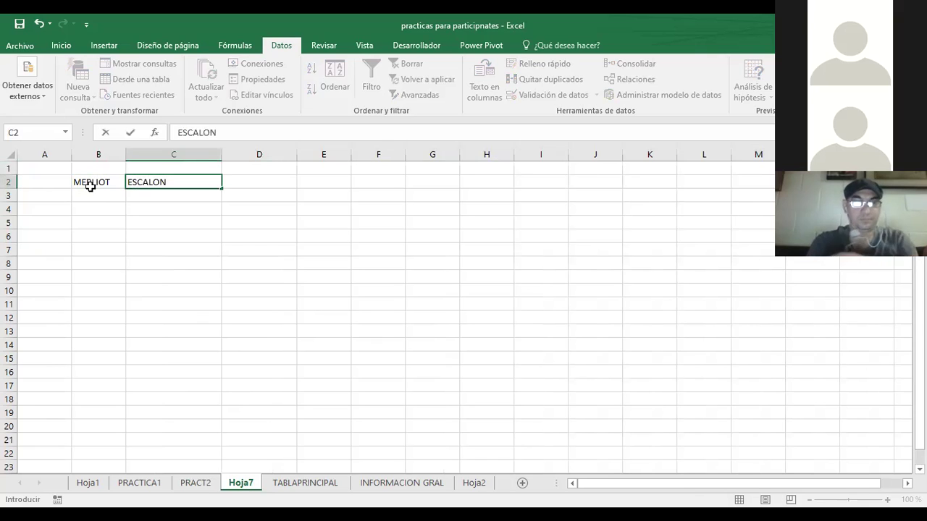
key("Return")
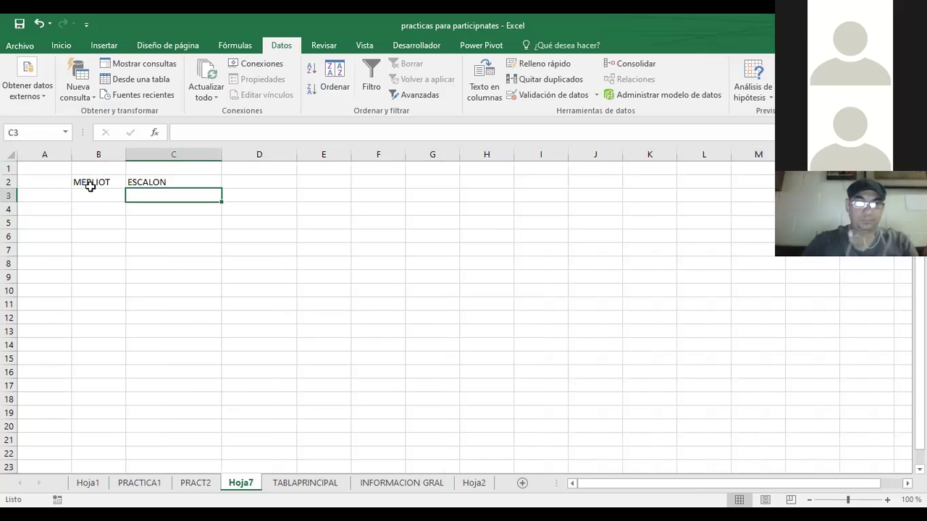
key("Up")
key("Right")
type("A")
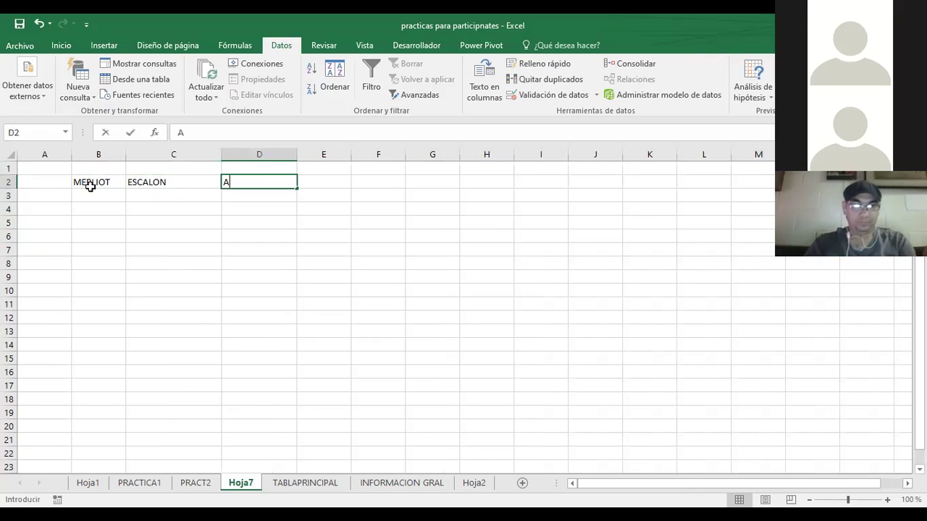
type("NTIGUO")
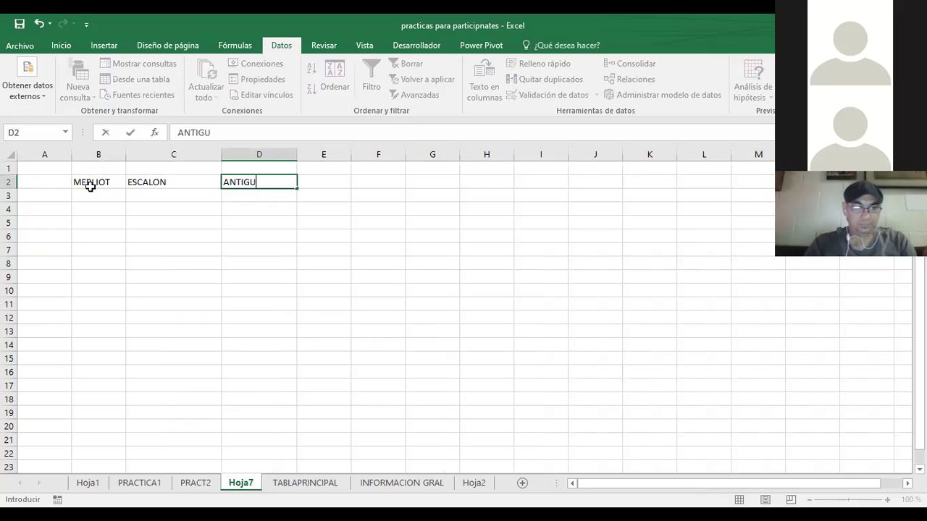
key("ctrl+Return")
key("Down")
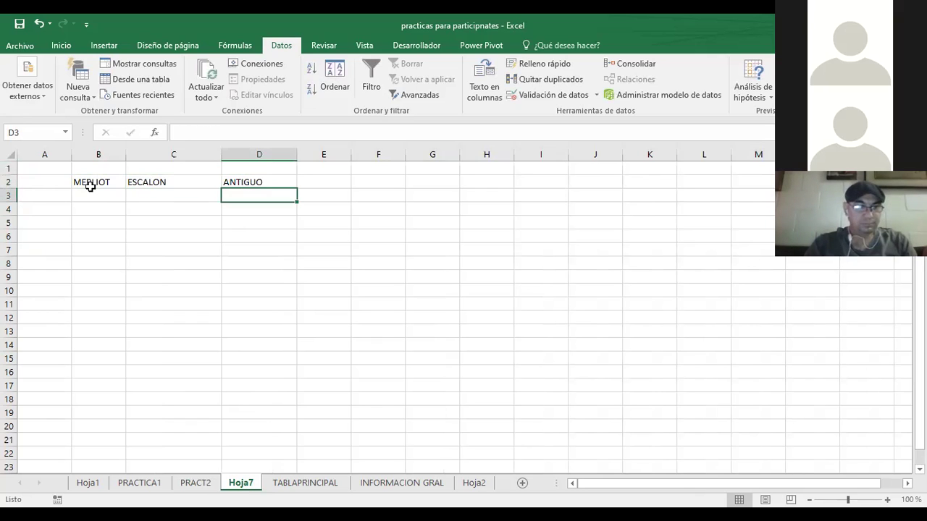
Step: Widen column B containing the MERLIOT heading on Hoja7
left_click(89, 186)
left_click_drag(142, 162, 122, 242)
left_click(232, 248)
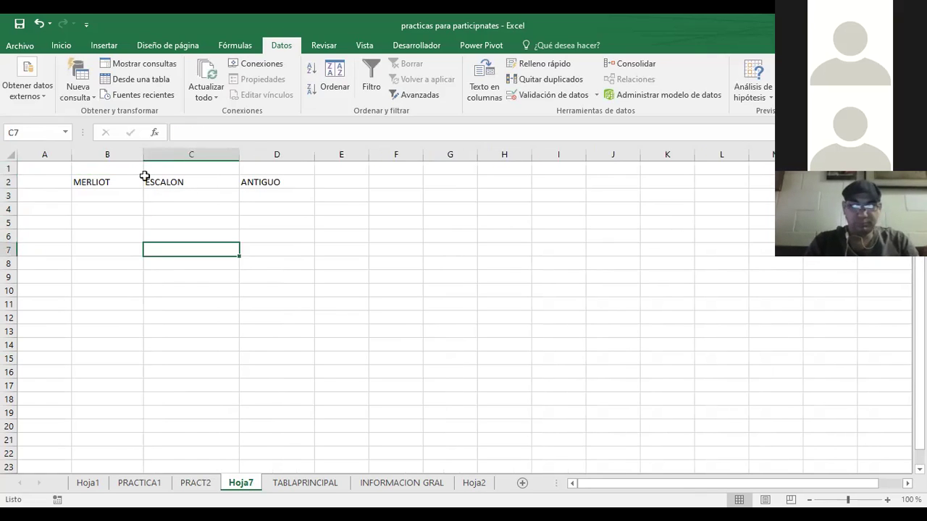
Step: Apply all borders to B2:B7, C2:C7 and D2:D7, covering the three branch headings and the rows below
left_click_drag(97, 182, 92, 253)
left_click(62, 45)
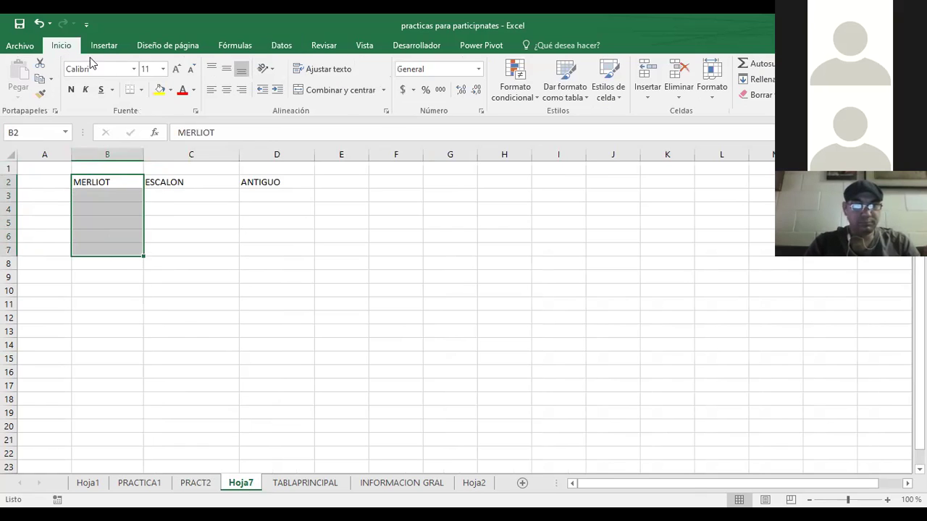
left_click(140, 90)
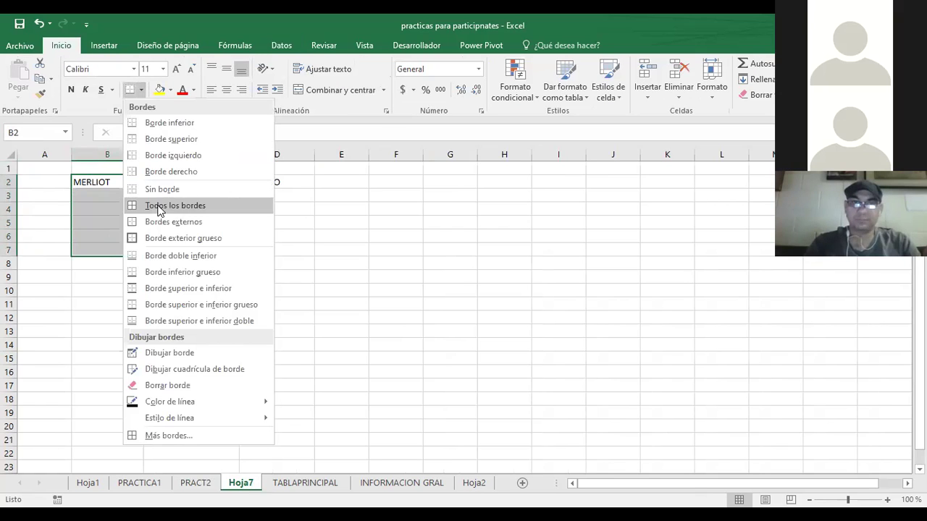
left_click(159, 208)
left_click_drag(188, 182, 192, 252)
left_click(130, 89)
left_click_drag(286, 186, 285, 252)
left_click(130, 90)
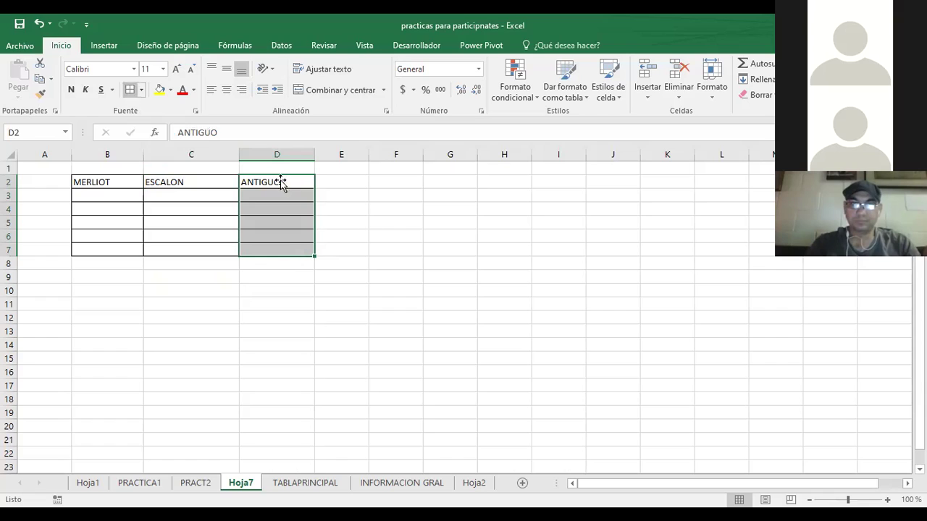
left_click(395, 236)
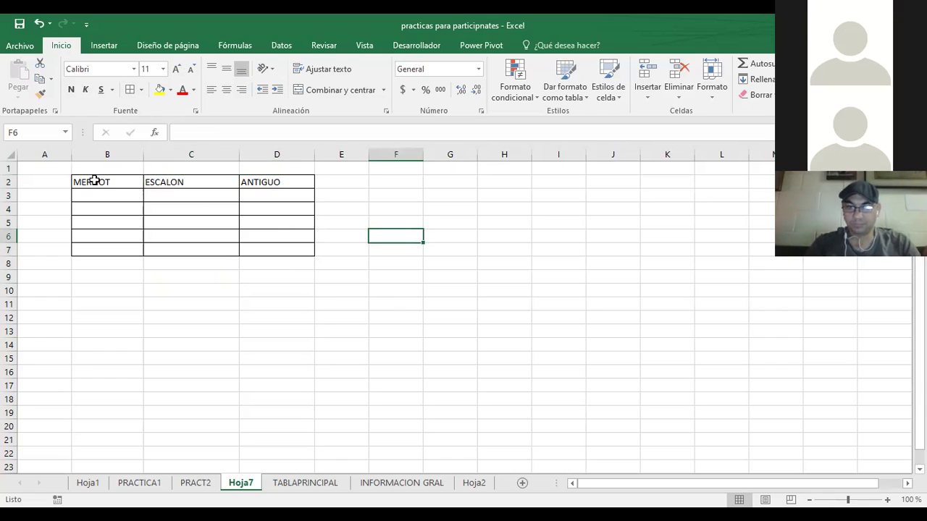
Step: Enter the products ZAPATOS and CAMISAS in cells B3 and B4 below the MERLIOT heading
left_click(94, 182)
left_click(112, 197)
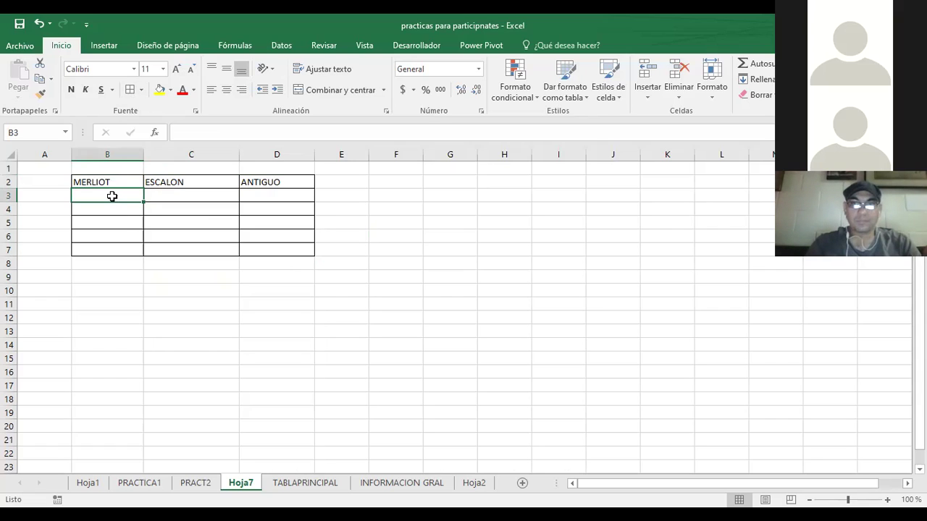
type("ZAPATO")
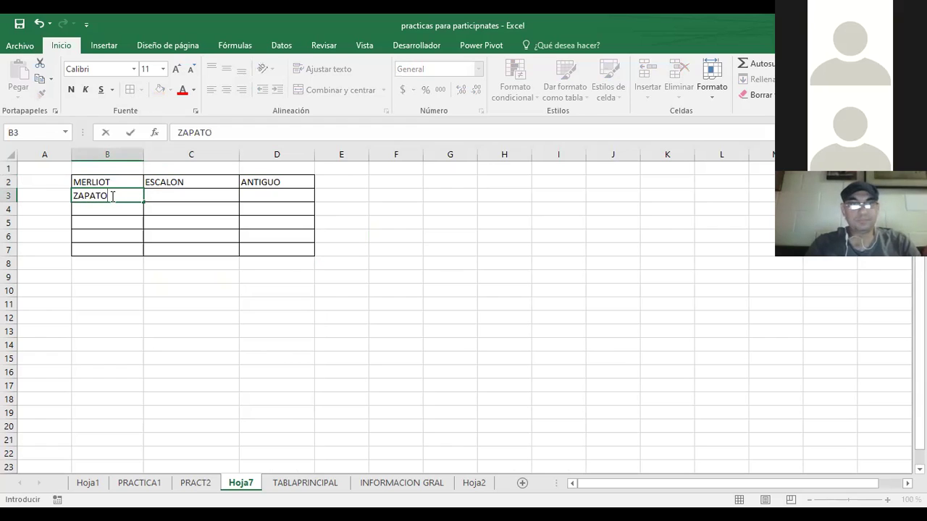
key("Return")
type("CAM")
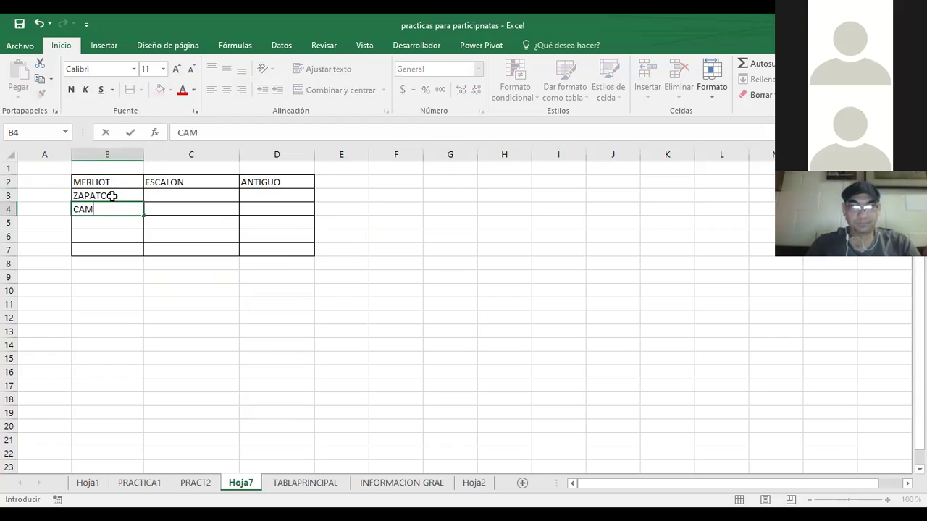
type("ISAS")
key("BackSpace")
type("SAS")
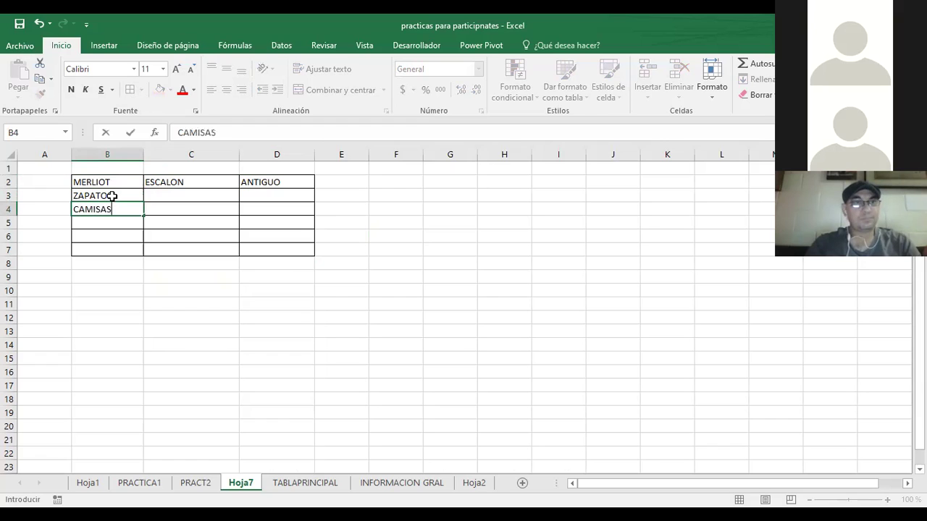
key("Return")
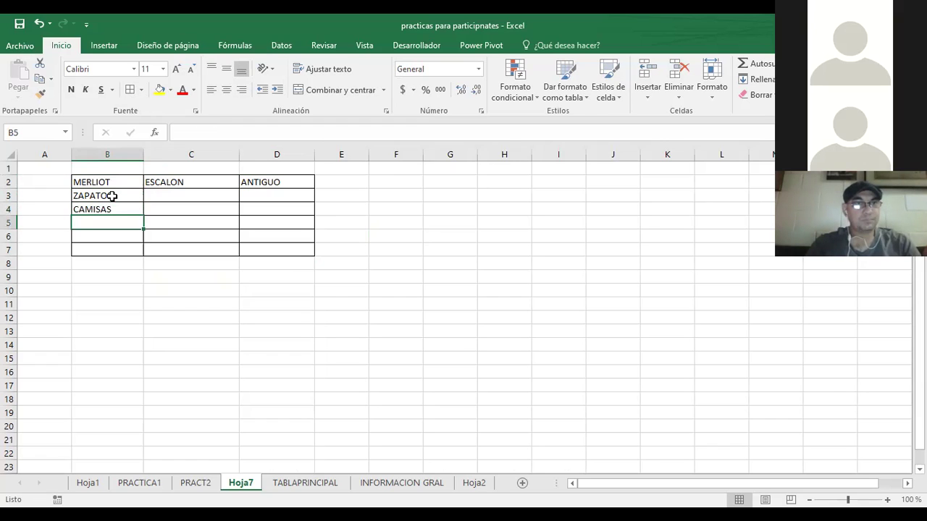
Step: Complete the MERLIOT product list with PANTALONES, SUDADERAS and BUFANDAS in cells B5 to B7
type("PANT")
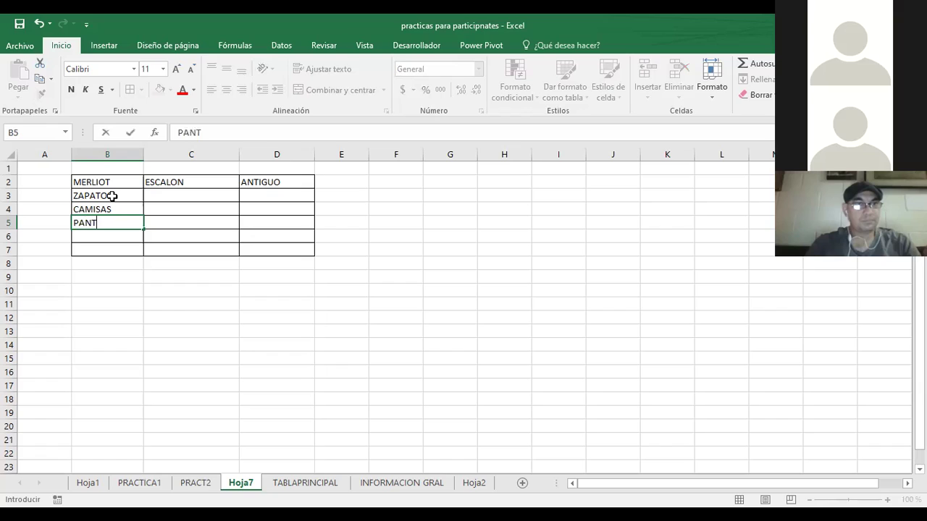
type("ALONES")
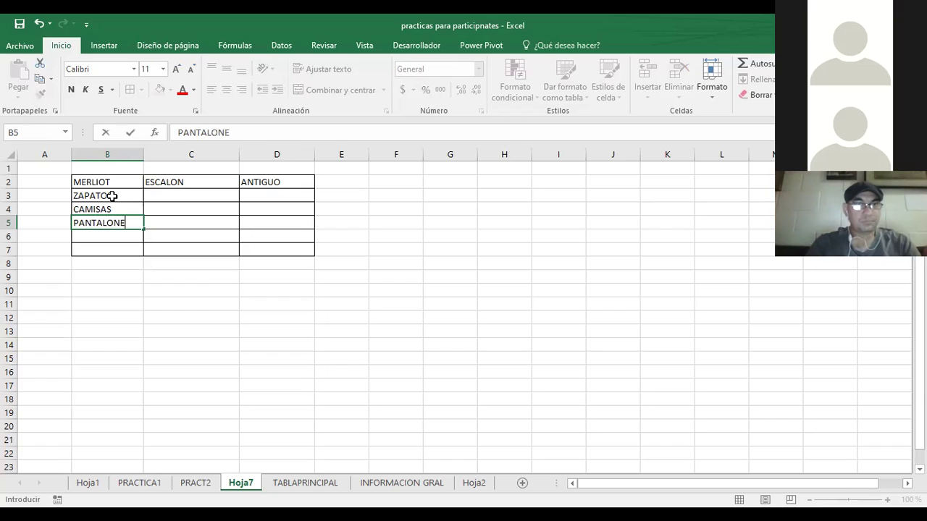
key("Return")
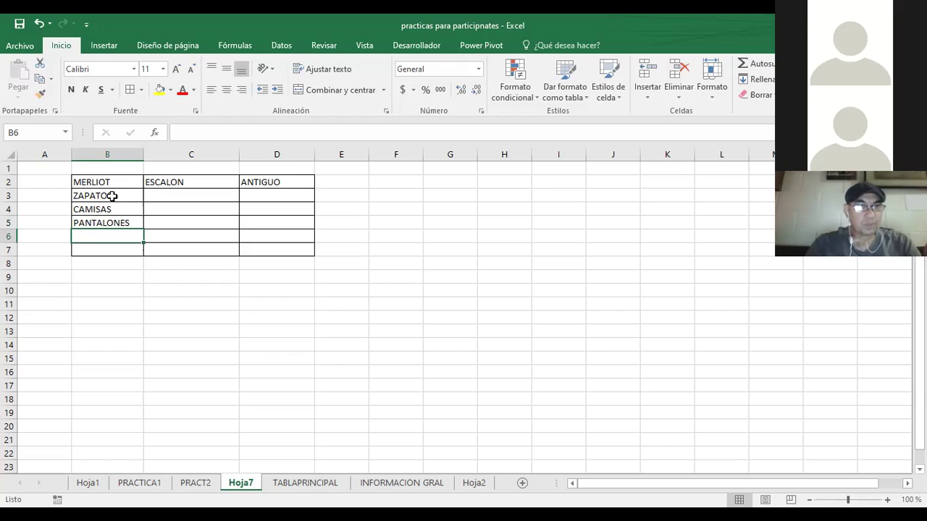
type("SUDADERA")
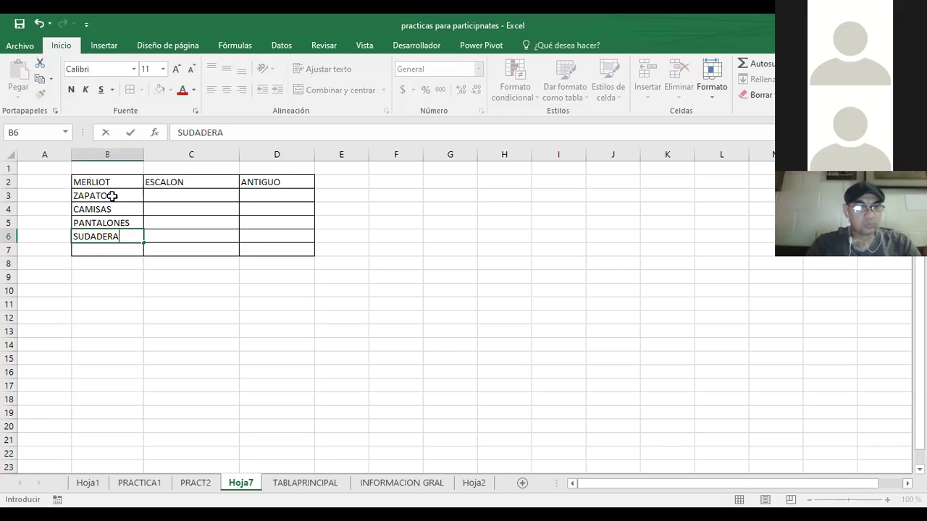
type("S")
key("Return")
type("BU")
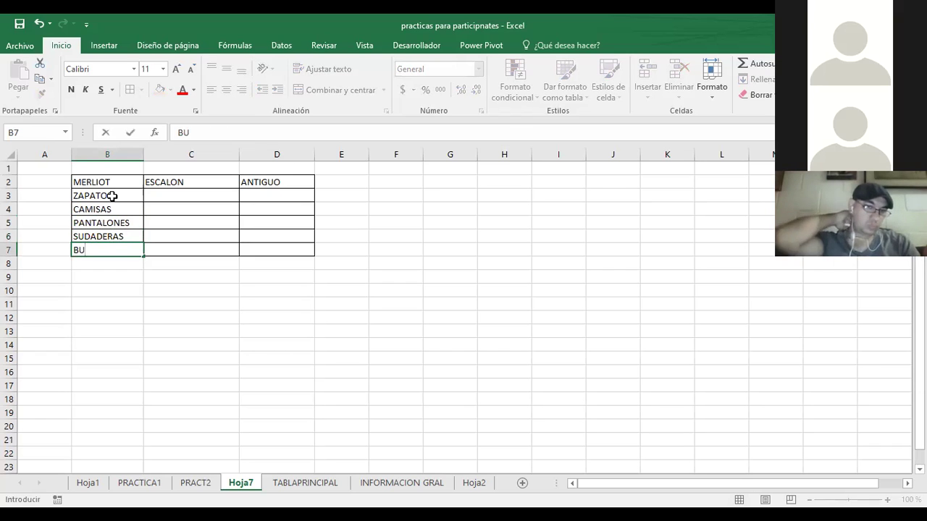
type("FANDAS")
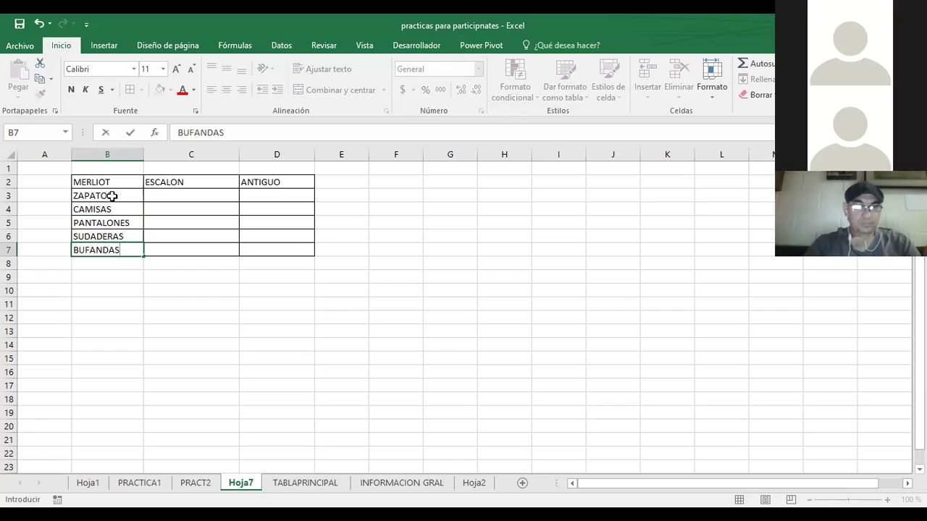
key("Return")
left_click(112, 196)
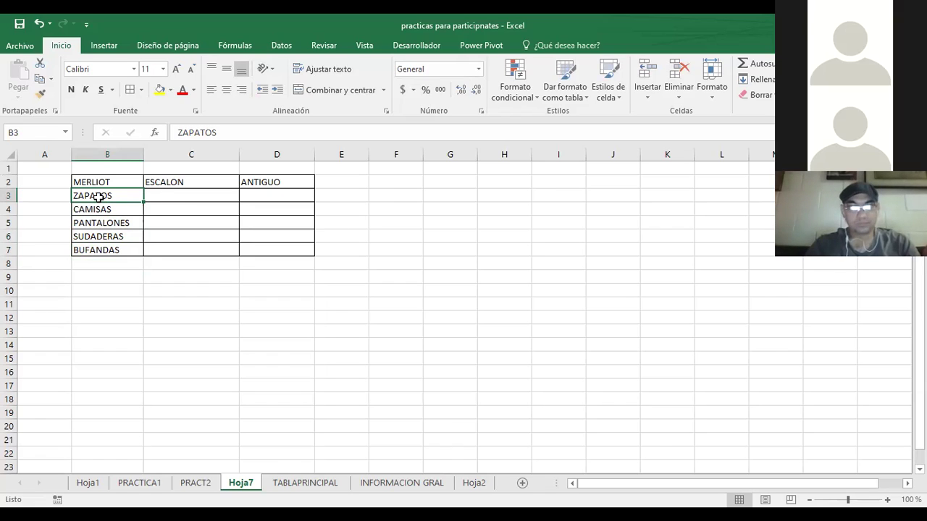
left_click_drag(98, 196, 113, 251)
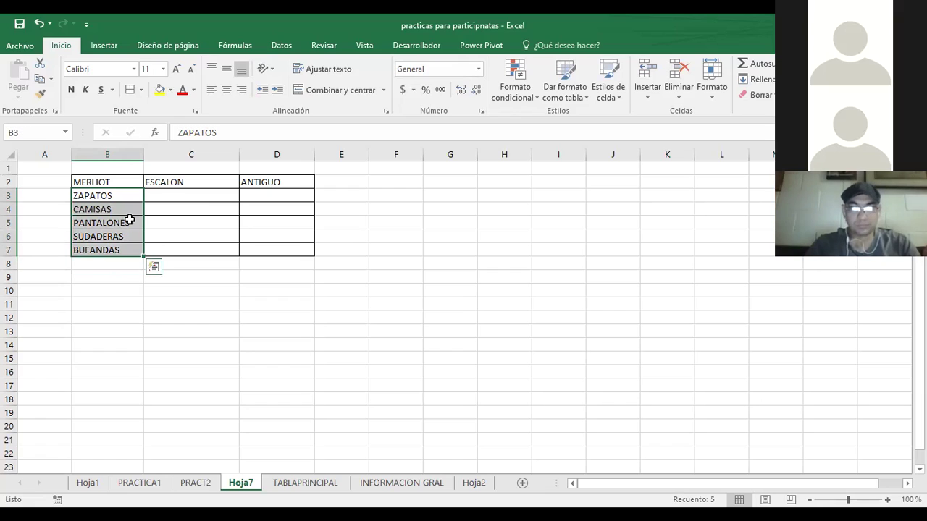
Step: Enter the products SANDALIAS and MAQUILLAJES in cells C3 and C4 below the ESCALON heading
left_click(190, 199)
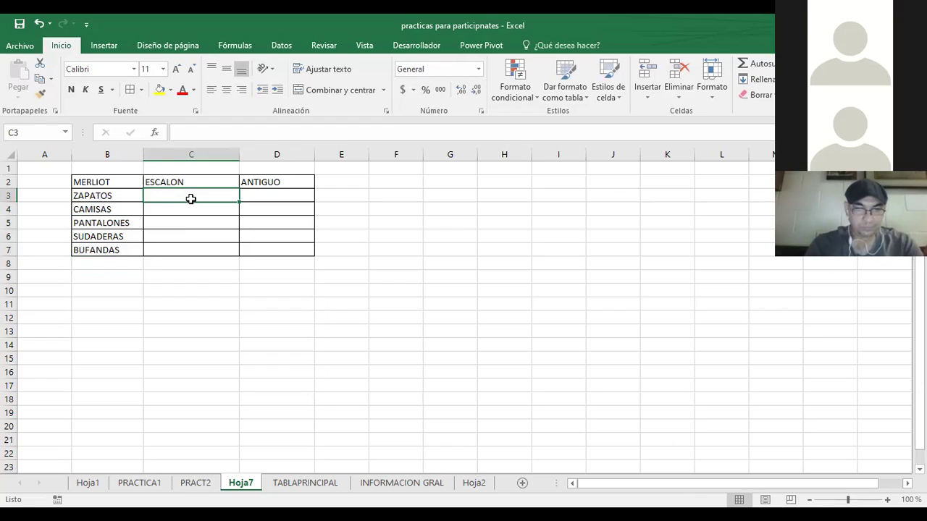
type("SANDLIAS")
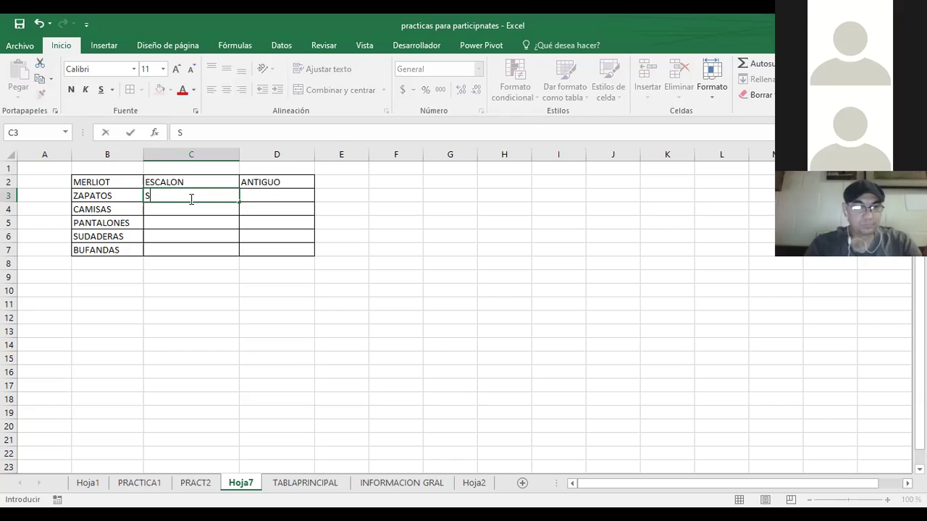
key("BackSpace")
key("BackSpace")
key("BackSpace")
key("BackSpace")
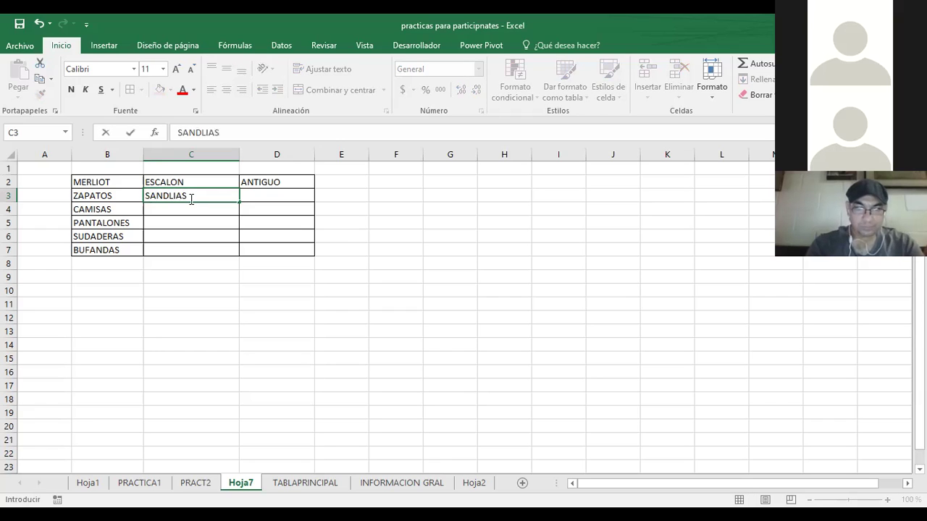
type("ALIAS")
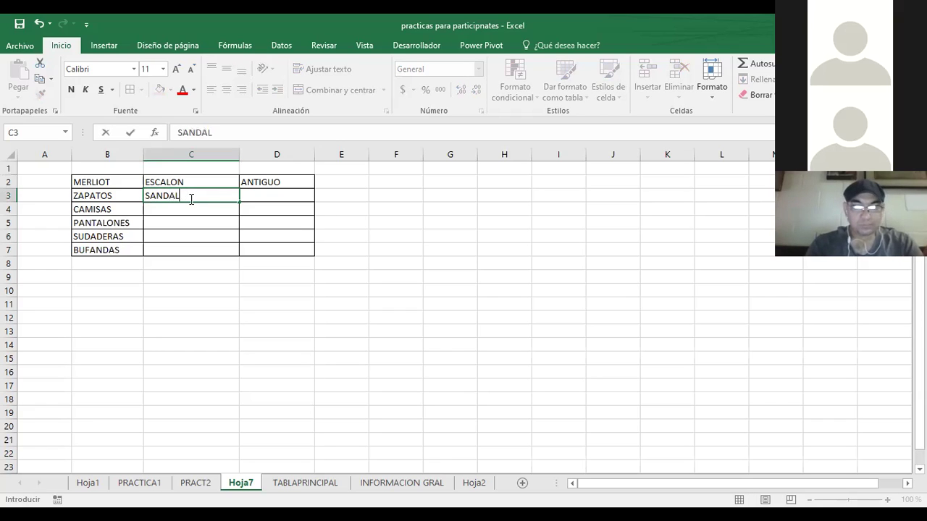
key("Return")
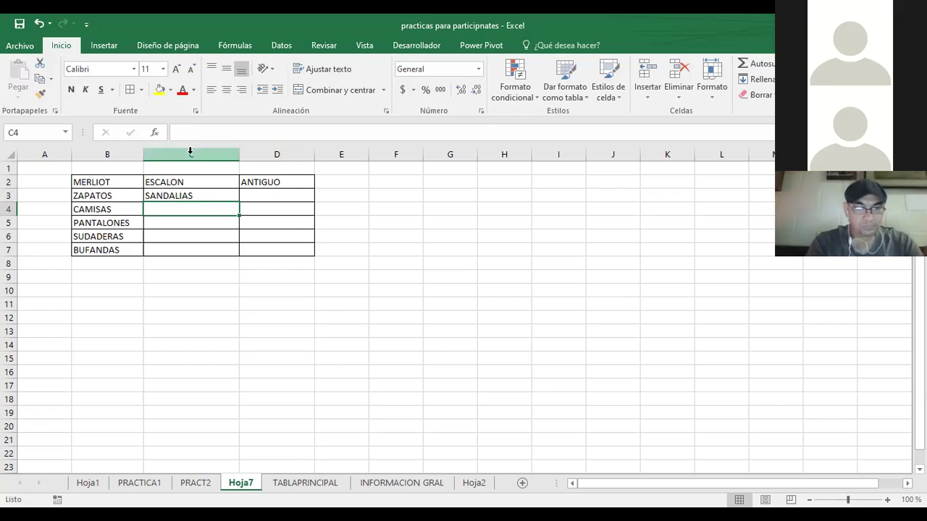
type("MAQUILLAJES")
key("Return")
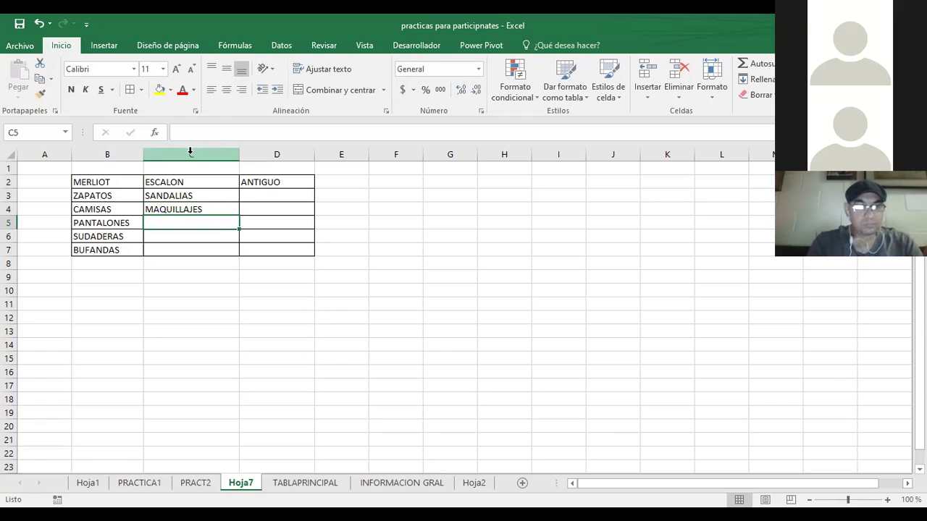
Step: Complete the ESCALON product list with PERFUMES, GUANTES and DESODORANTES in cells C5 to C7
type("LOCION")
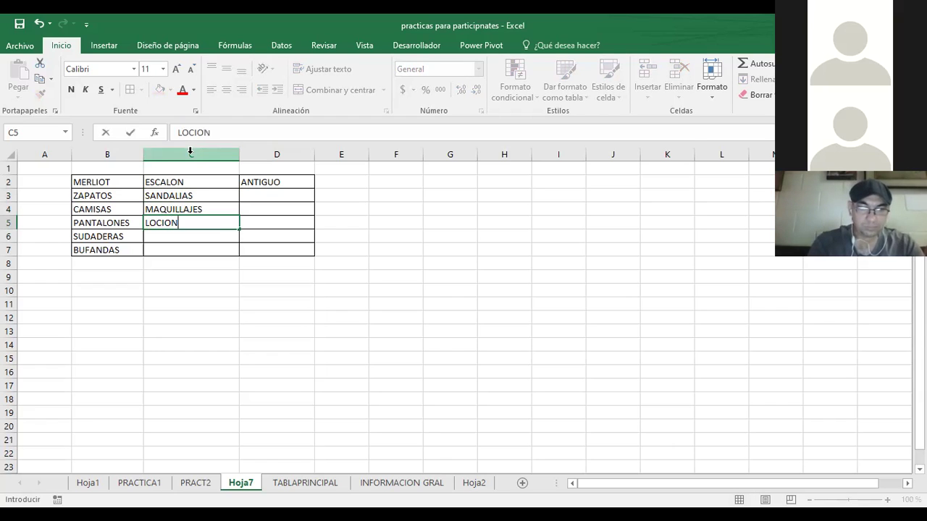
key("BackSpace")
key("BackSpace")
key("BackSpace")
key("BackSpace")
key("BackSpace")
key("BackSpace")
type("PERFUMES")
key("Return")
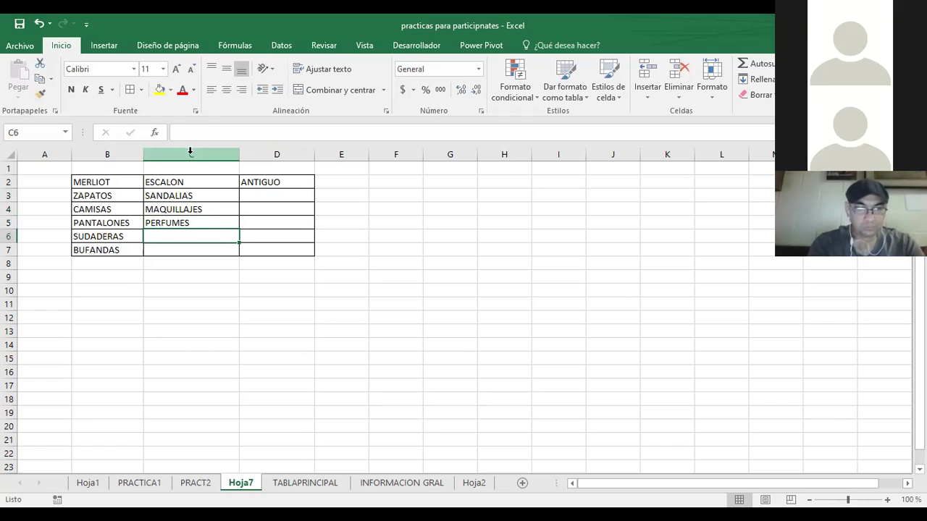
type("GUANTES")
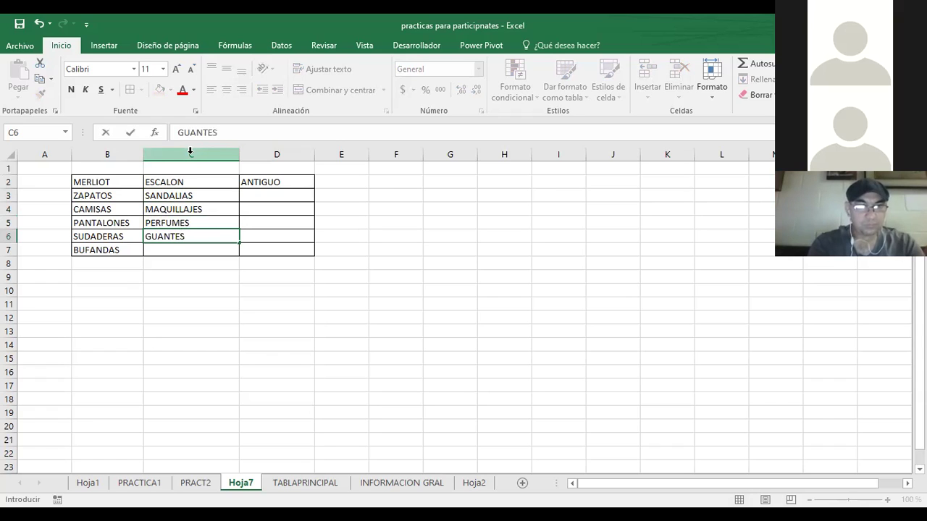
key("Return")
type("DESODORANTES")
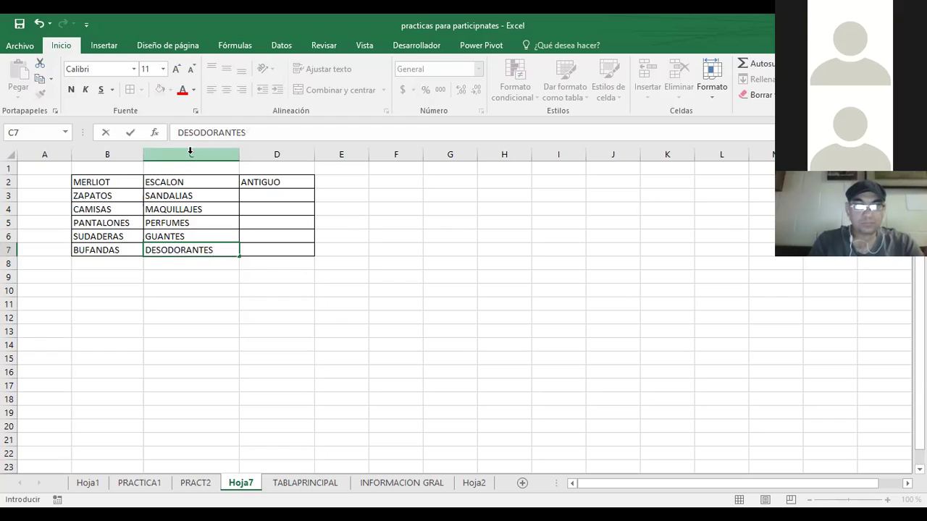
key("Return")
Step: Enter the products GORRAS and LENTES in cells D3 and D4 below the ANTIGUO heading
key("Up")
key("Up")
key("Up")
key("Up")
key("Up")
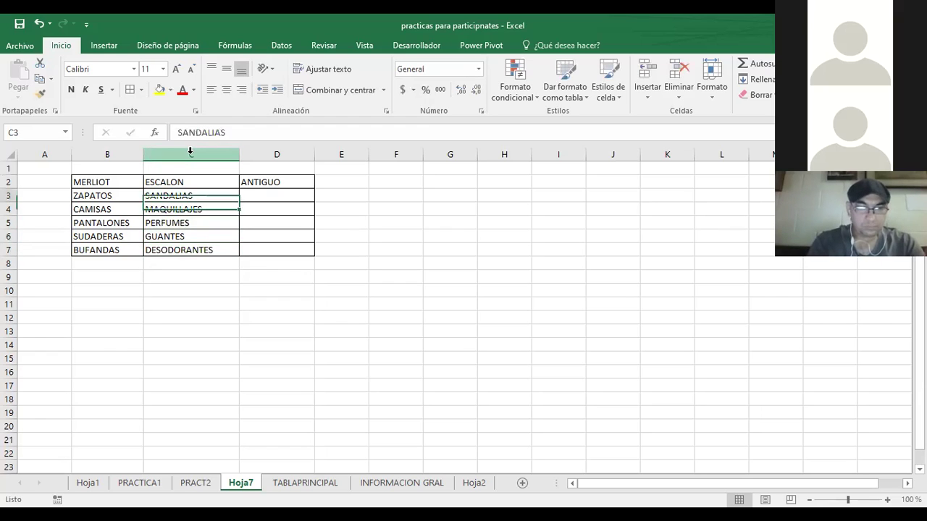
key("Right")
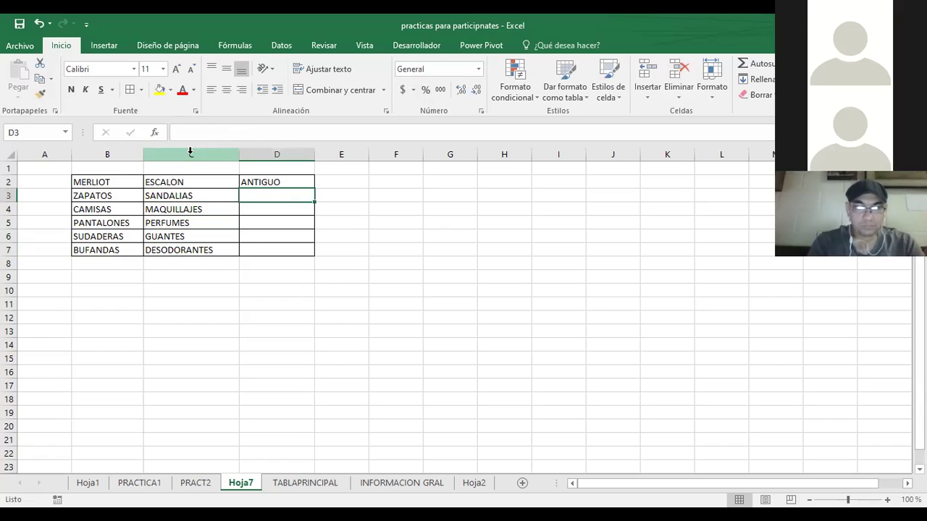
type("GORRAS")
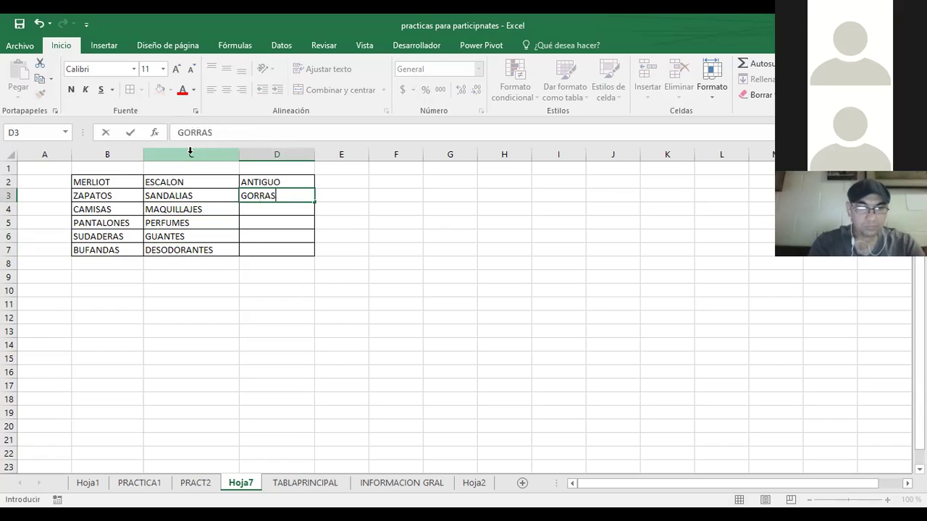
key("Return")
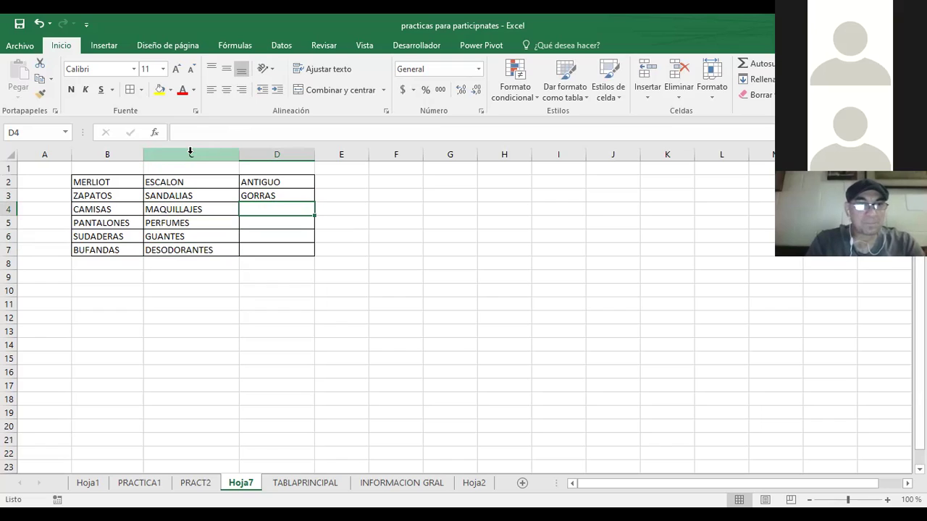
type("LENTES")
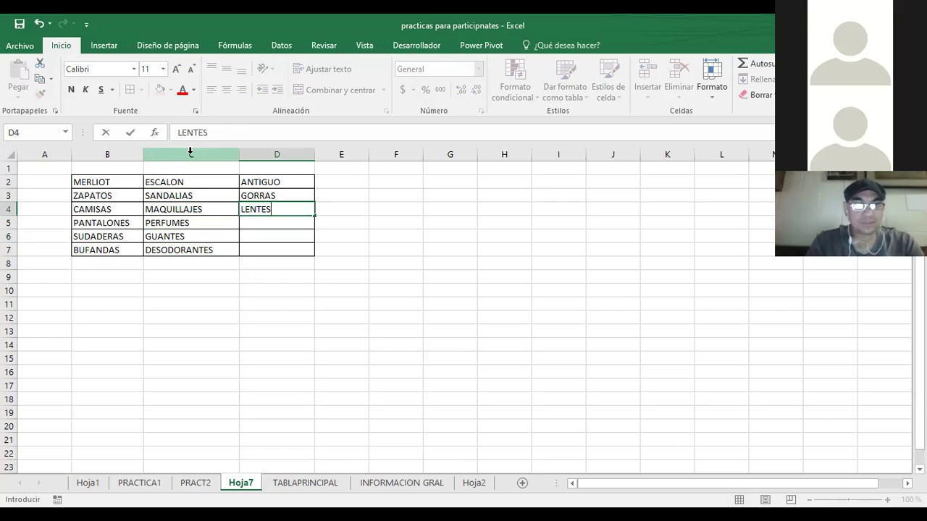
key("Return")
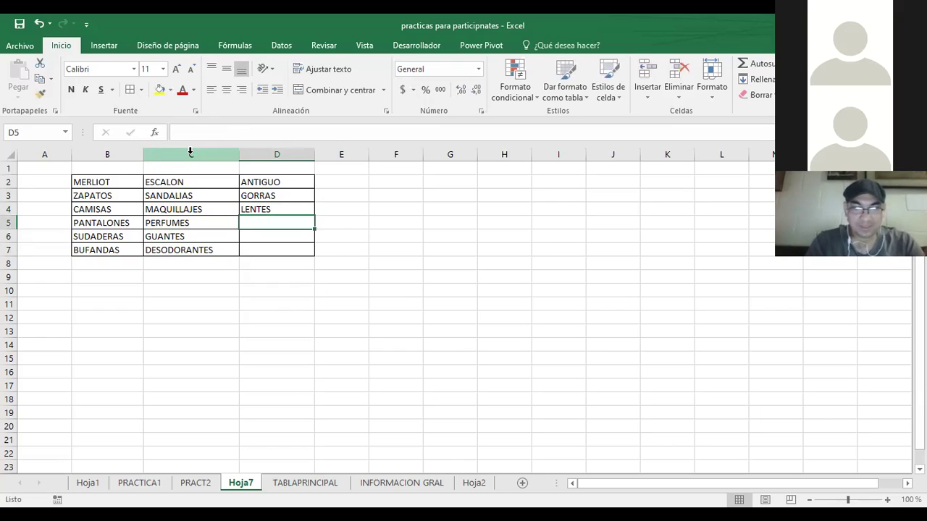
Step: Complete the ANTIGUO product list with CELULARES, AUDIFONOS and PULSERAS in cells D5 to D7
type("CELULARES")
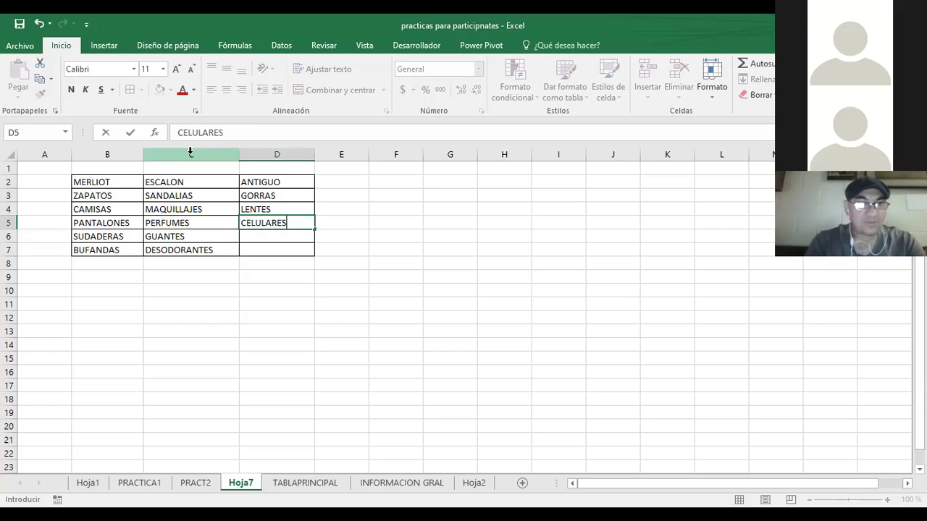
key("Return")
type("A")
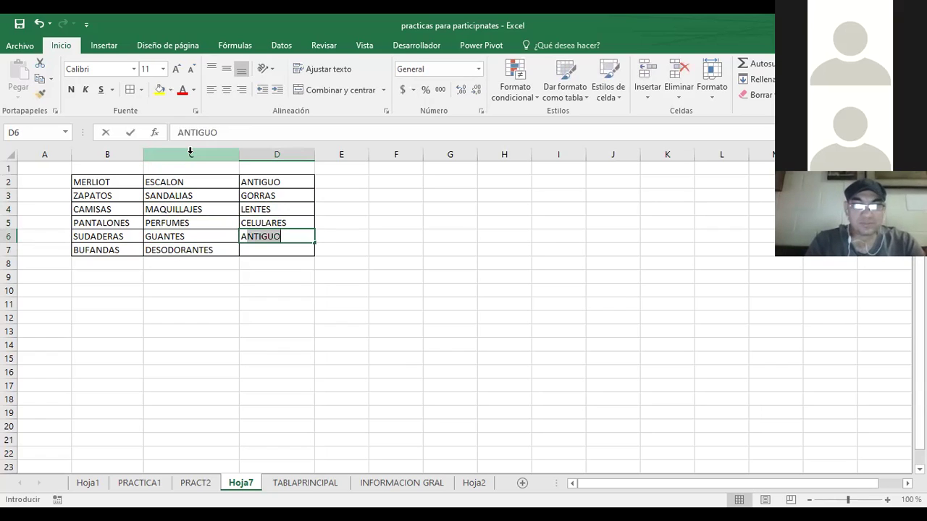
type("UDIFONOS")
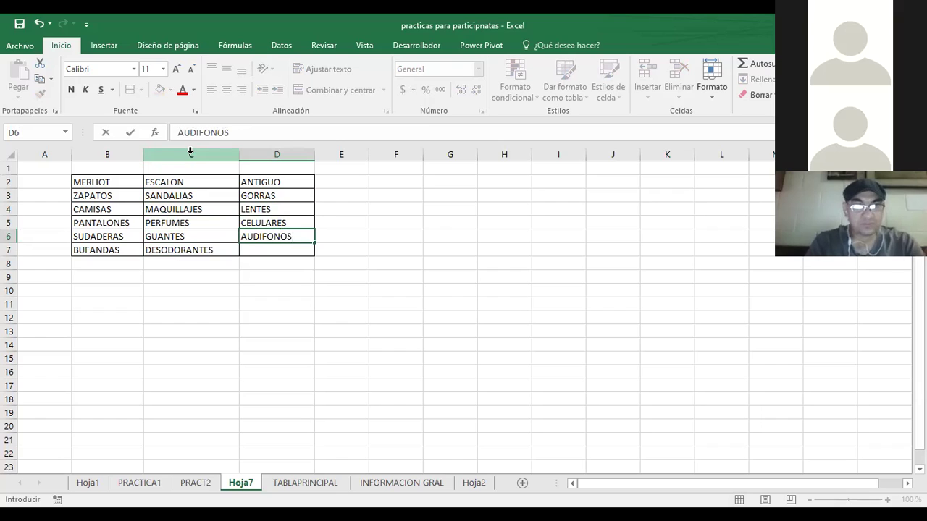
key("Return")
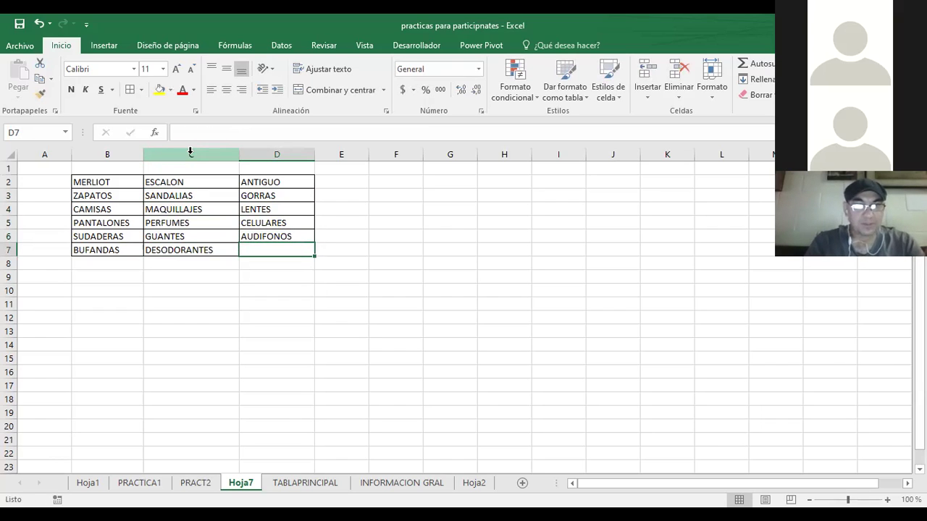
type("PULSE")
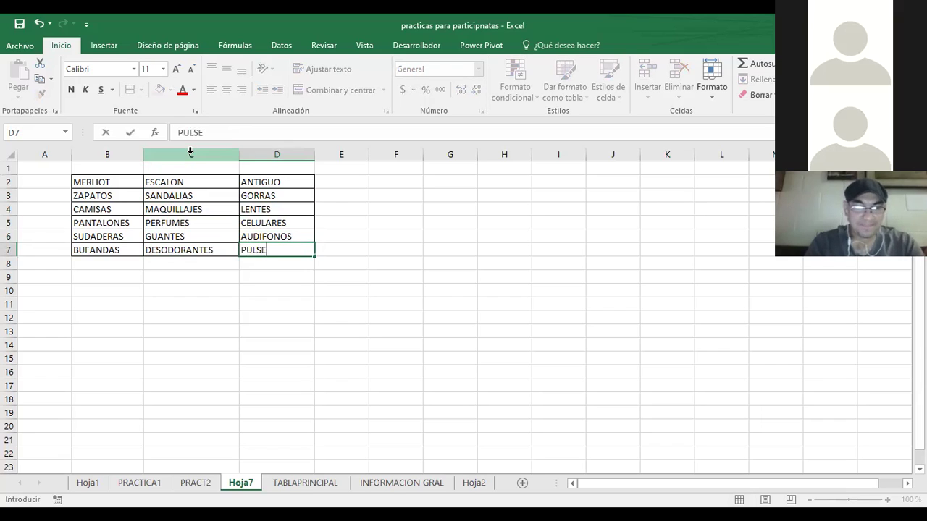
type("RAS")
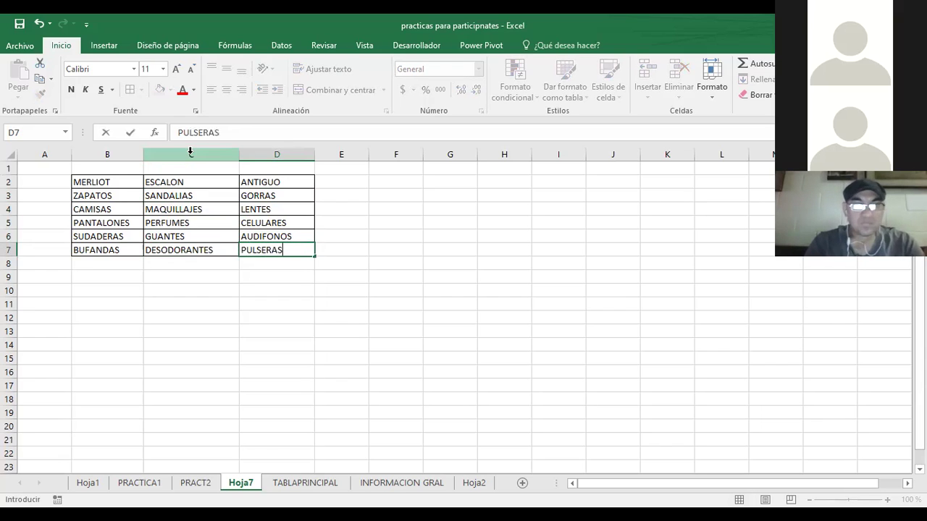
key("Return")
left_click(172, 344)
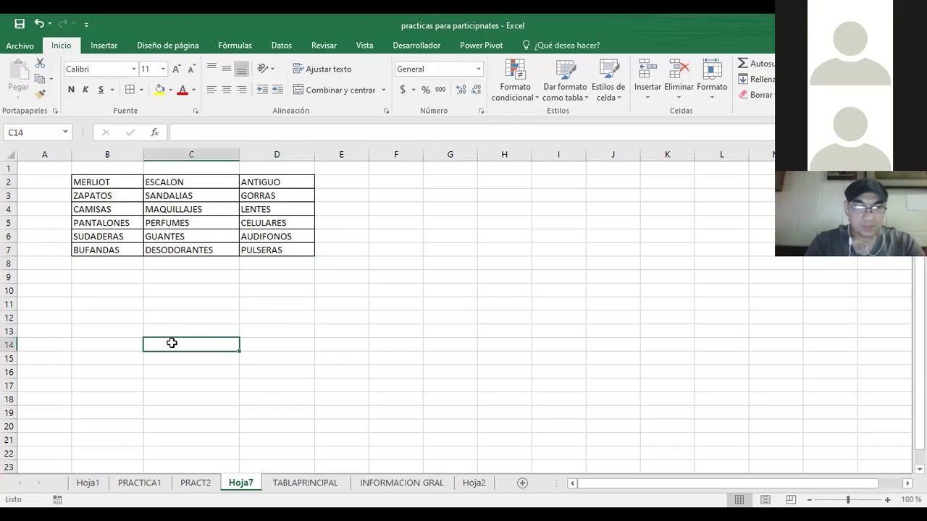
left_click(108, 305)
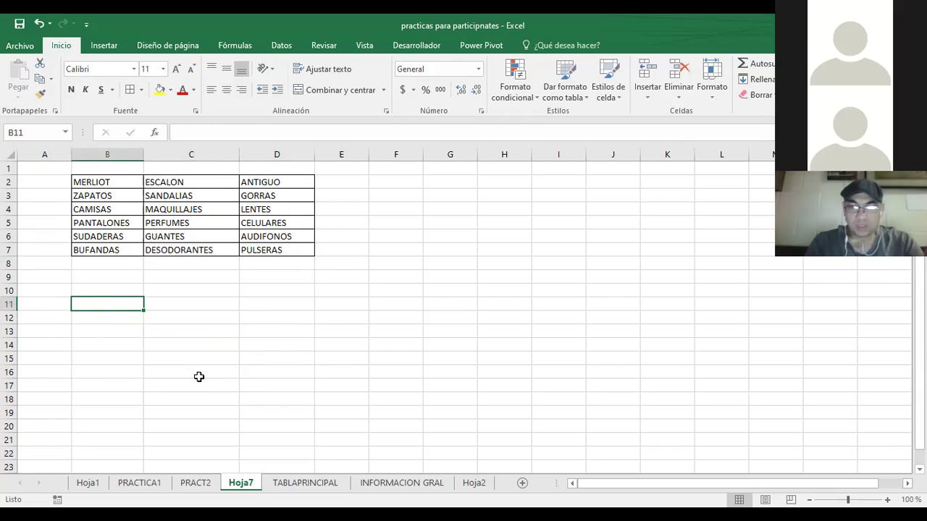
Step: Insert a new worksheet placed before Hoja7 and rename Hoja7 as PRODUCTOS
left_click(520, 484)
left_click_drag(262, 492, 245, 490)
left_click(280, 486)
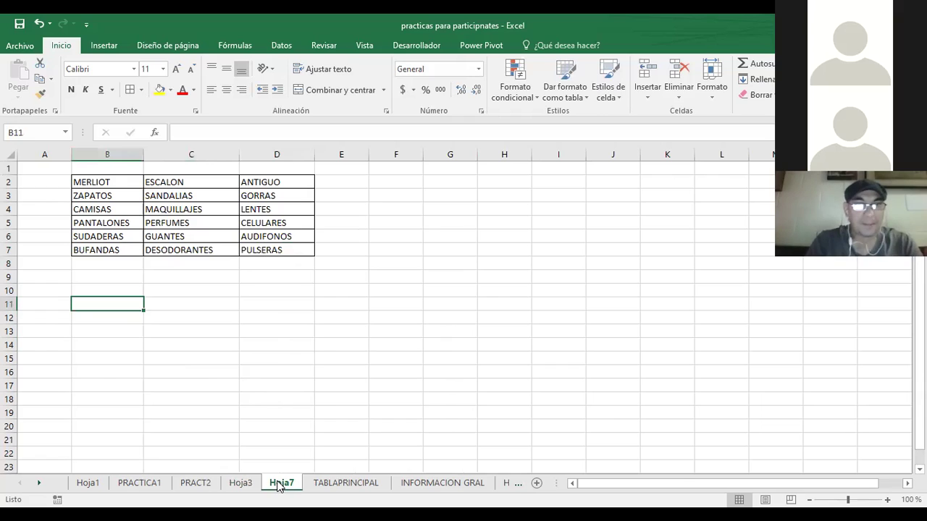
right_click(280, 485)
left_click(335, 356)
type("PRODUCTOS")
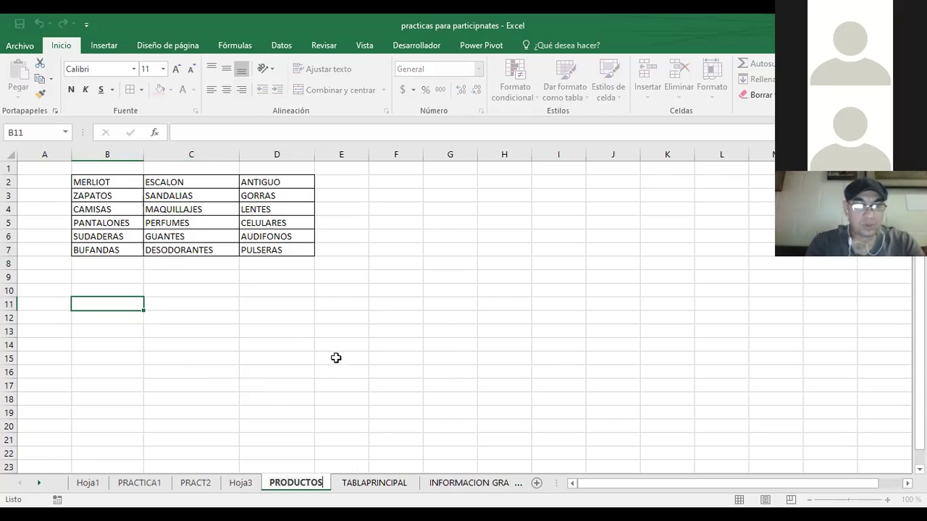
key("Return")
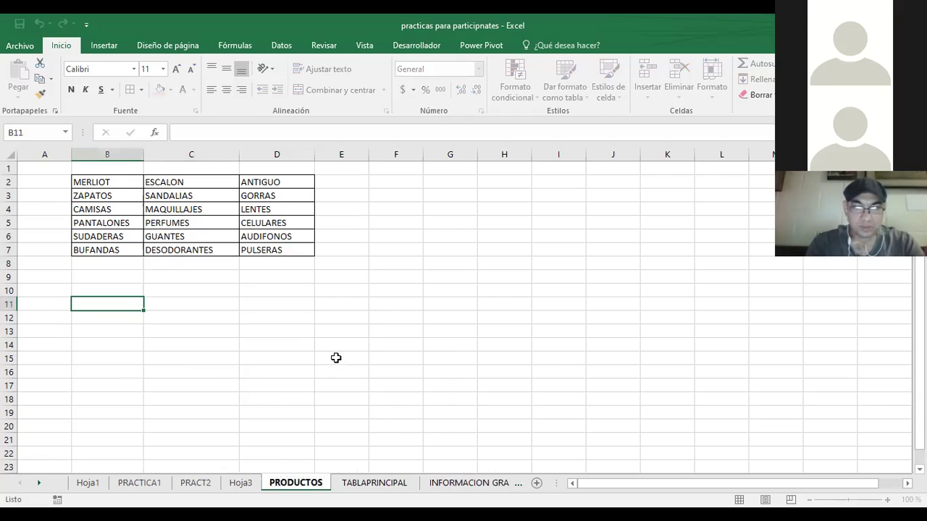
left_click(241, 483)
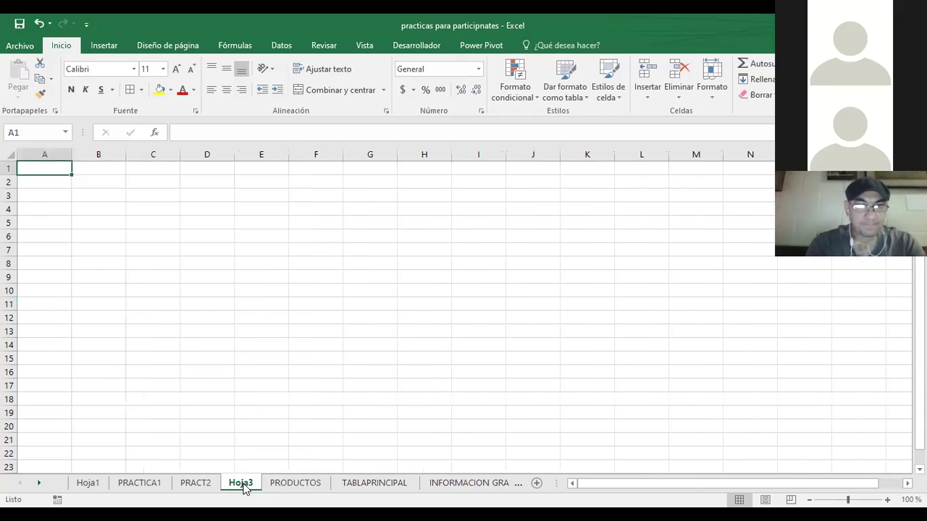
left_click(108, 185)
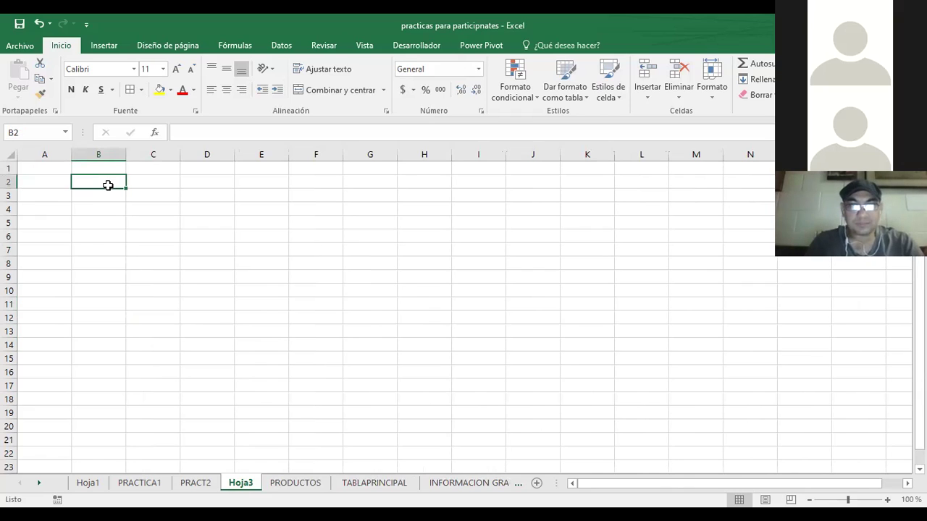
left_click(286, 483)
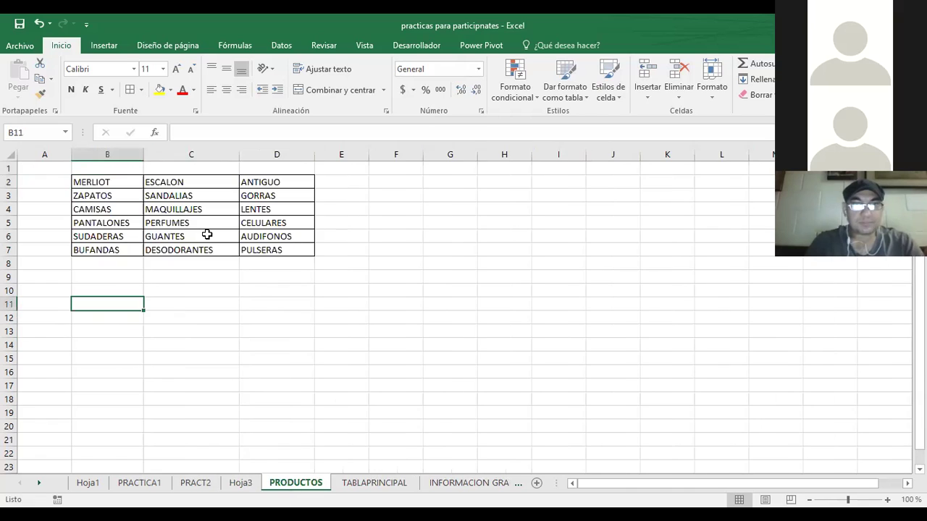
left_click(305, 315)
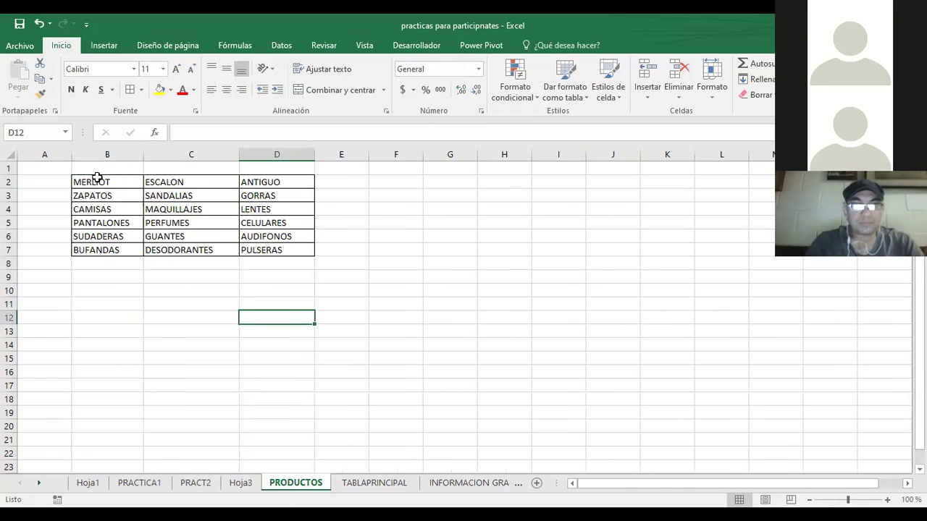
Step: Define the name MERLIOT for the product range B3:B7 on the PRODUCTOS sheet
left_click_drag(95, 194, 95, 248)
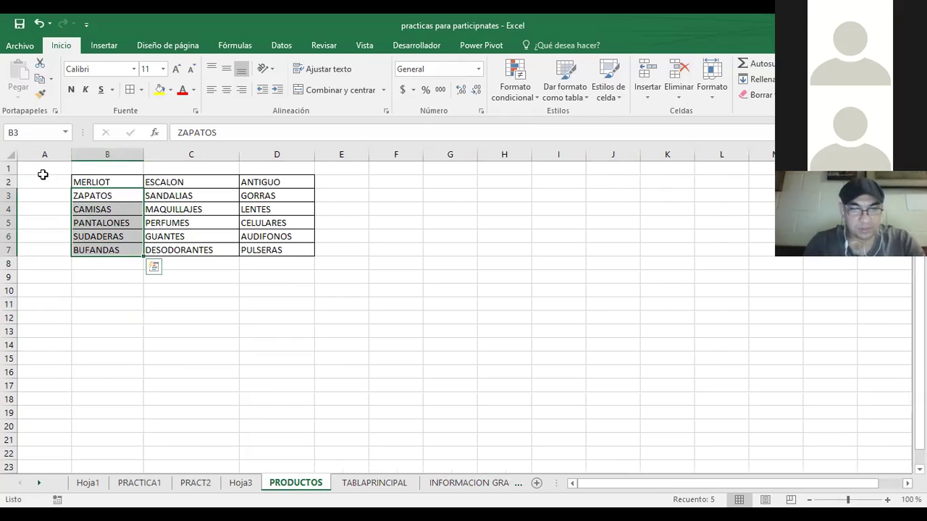
left_click(27, 133)
type("M")
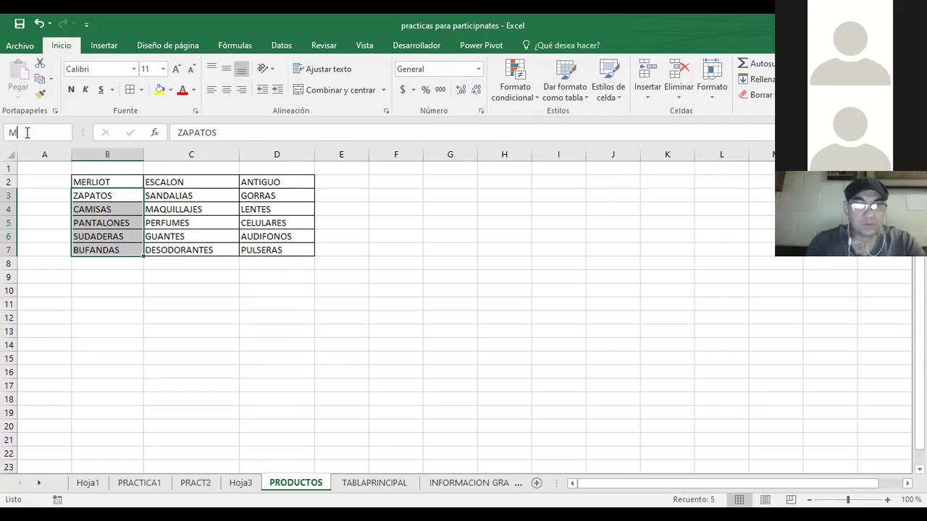
type("ERLIOT")
key("Return")
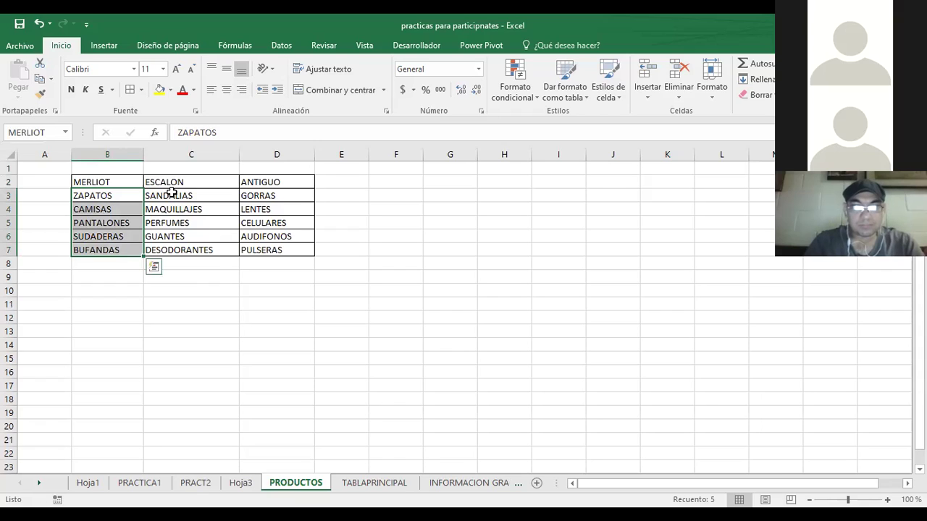
Step: Define the name ESCALON for the product range C3:C7
left_click_drag(171, 193, 169, 253)
left_click(32, 132)
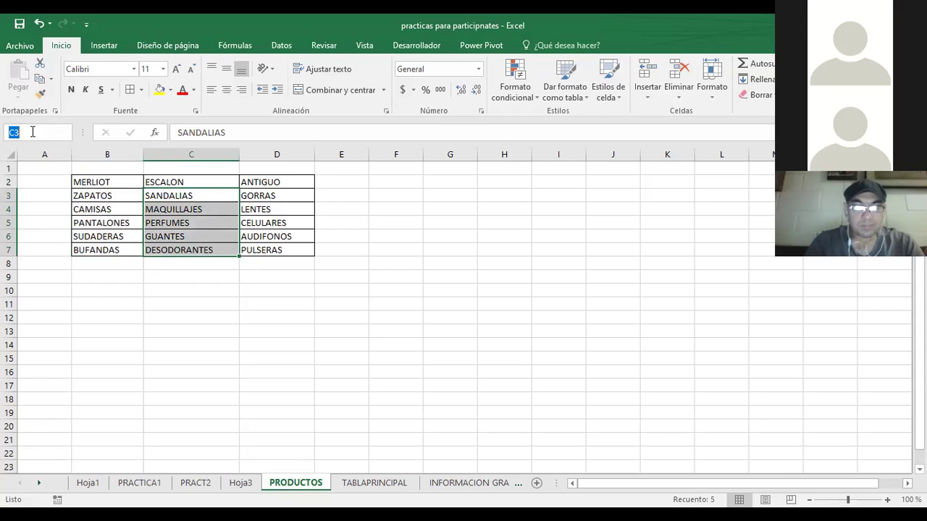
type("ESCALON")
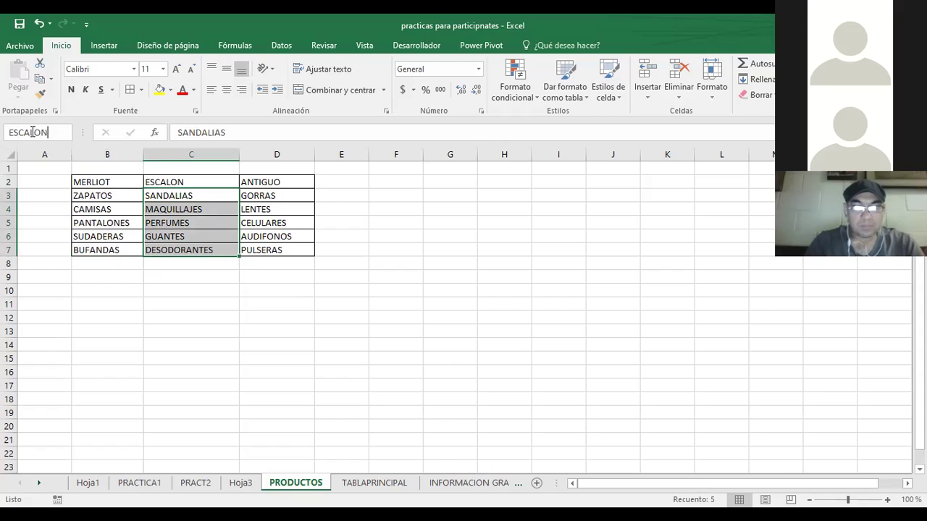
key("Return")
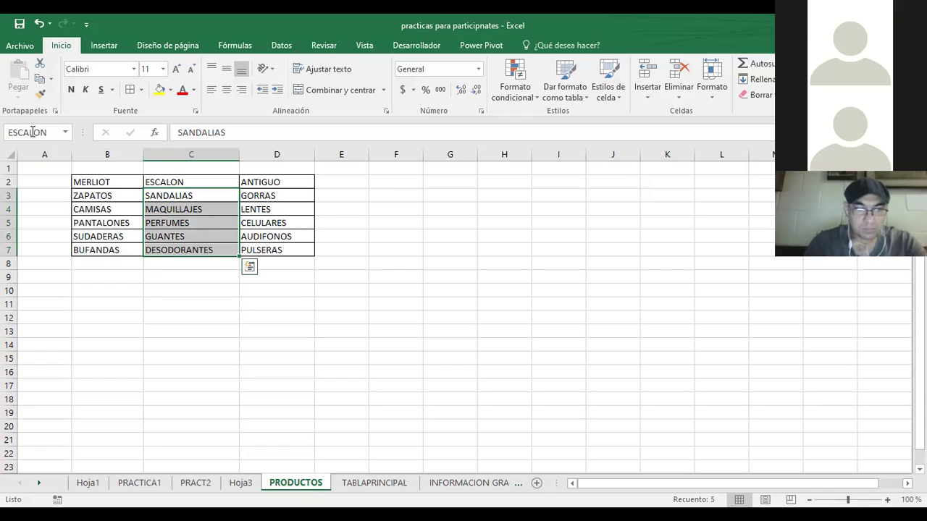
Step: Define the name ANTIGUO for the product range D3:D7
left_click_drag(291, 196, 290, 243)
left_click(21, 132)
type("AN")
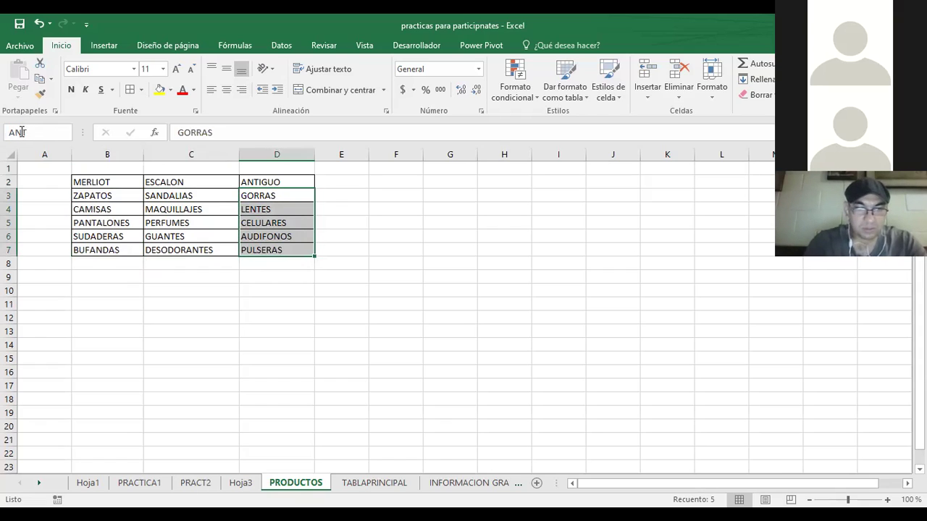
type("TIGGUO")
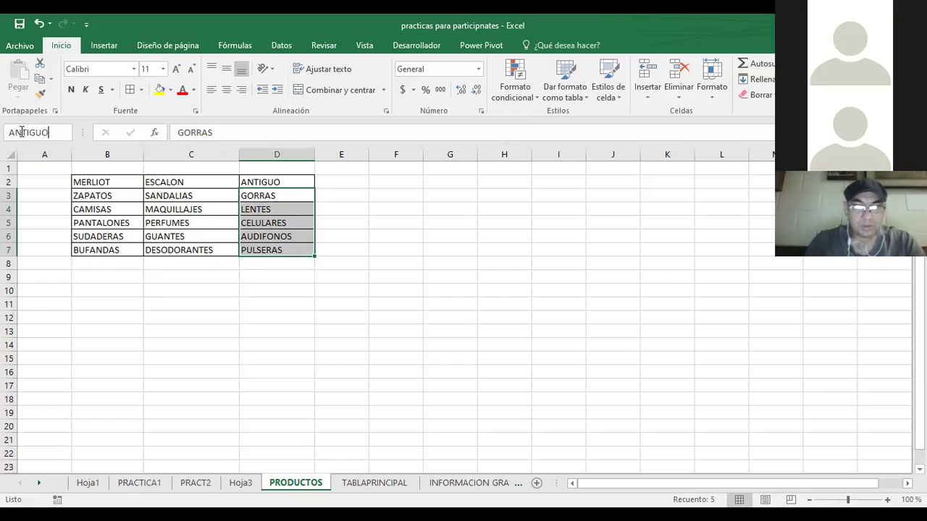
key("Return")
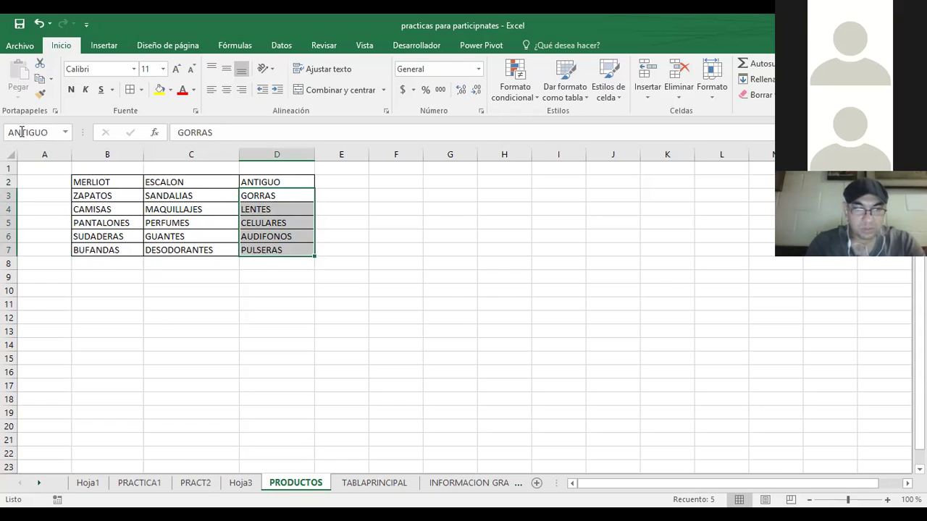
left_click(163, 329)
left_click(242, 483)
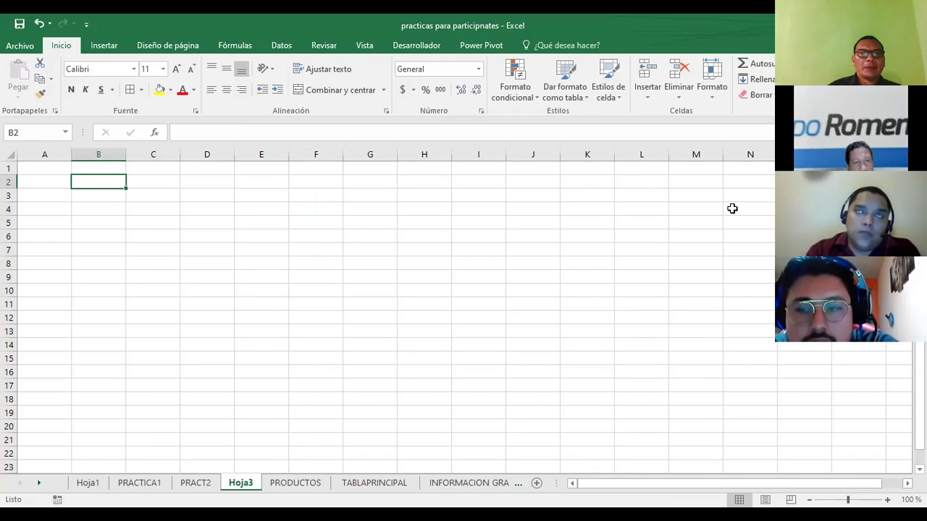
left_click(304, 483)
left_click(239, 484)
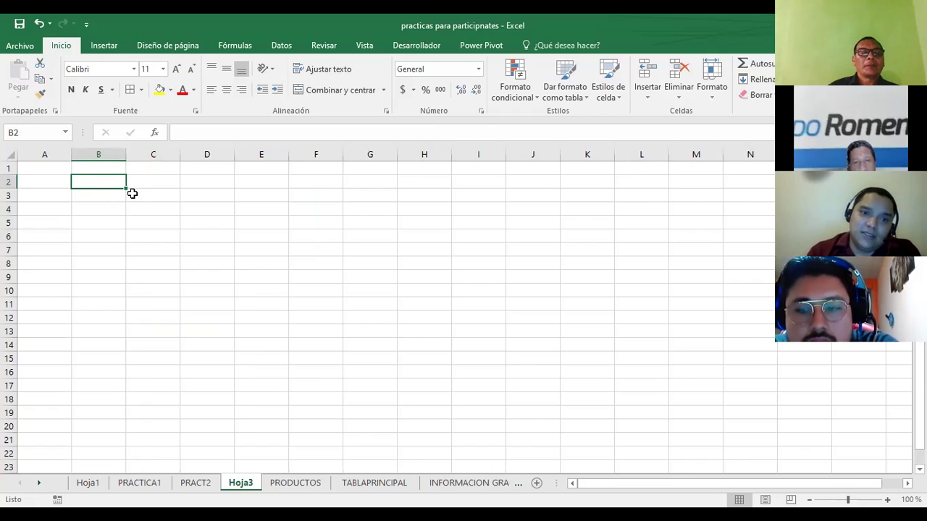
left_click(106, 196)
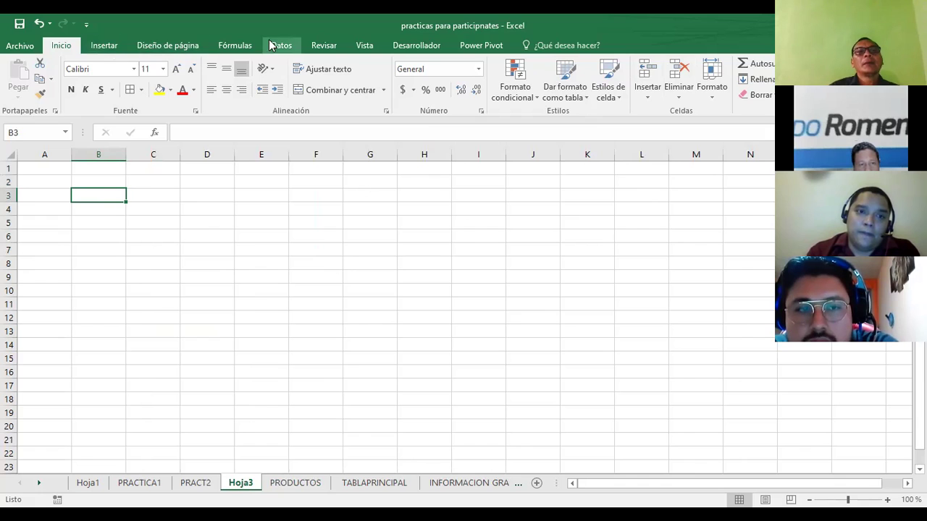
left_click(281, 45)
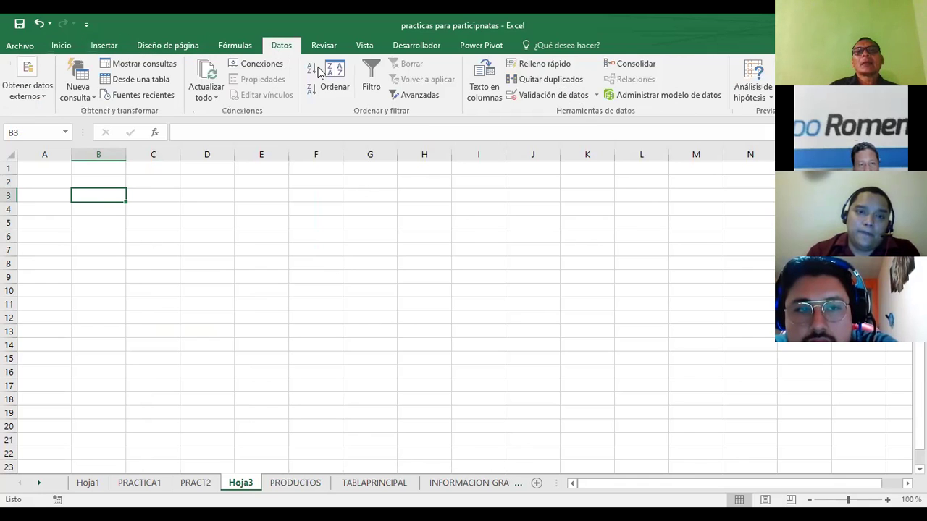
left_click(590, 95)
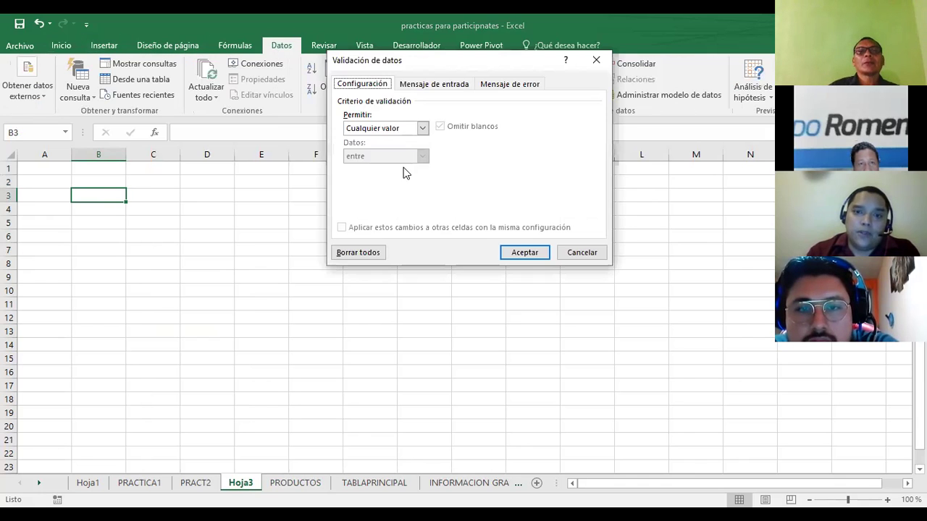
left_click(422, 128)
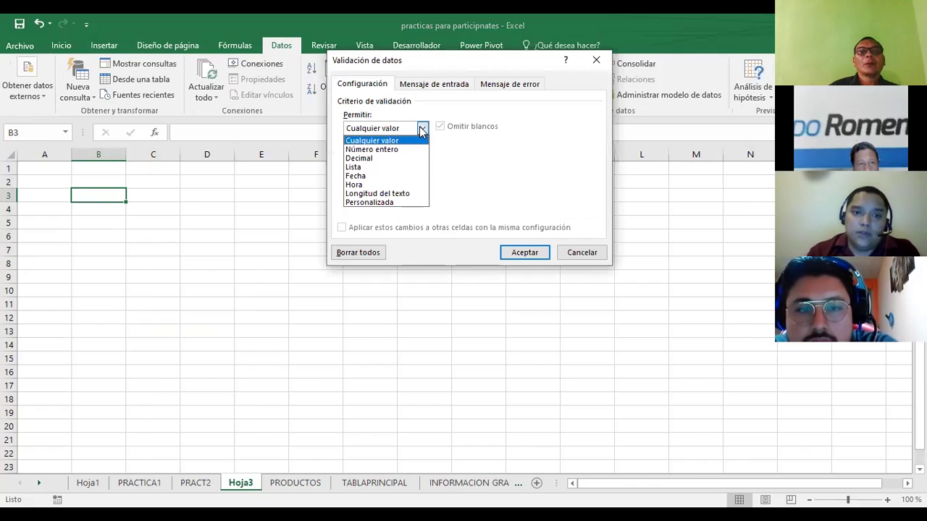
left_click(362, 167)
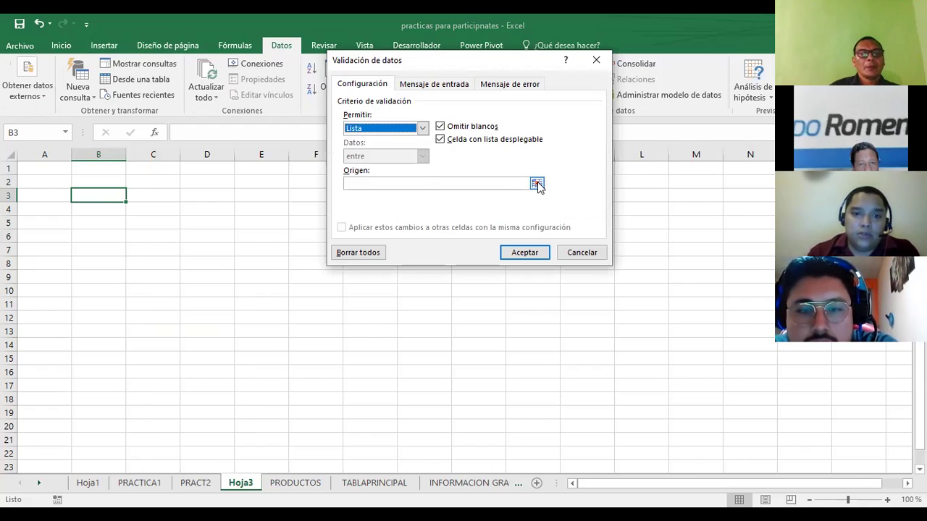
left_click(410, 185)
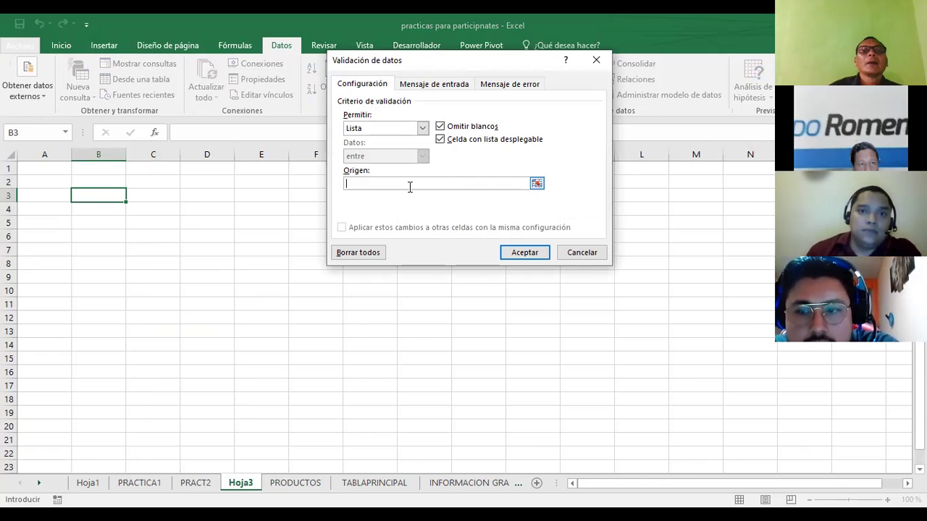
key("F3")
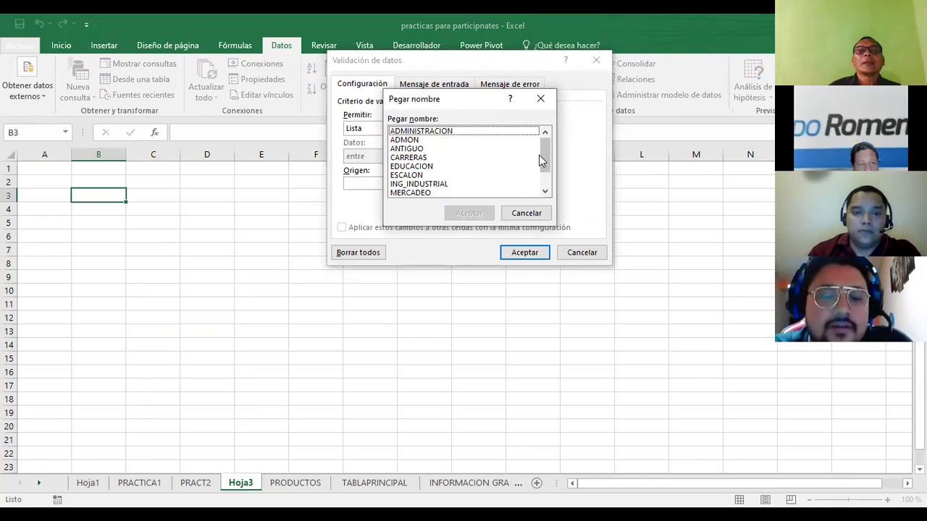
mouse_move(546, 149)
left_mouse_down()
mouse_move(546, 181)
mouse_move(550, 125)
mouse_move(550, 167)
mouse_move(538, 147)
mouse_move(517, 174)
mouse_move(516, 159)
mouse_move(545, 162)
mouse_move(556, 133)
left_mouse_up()
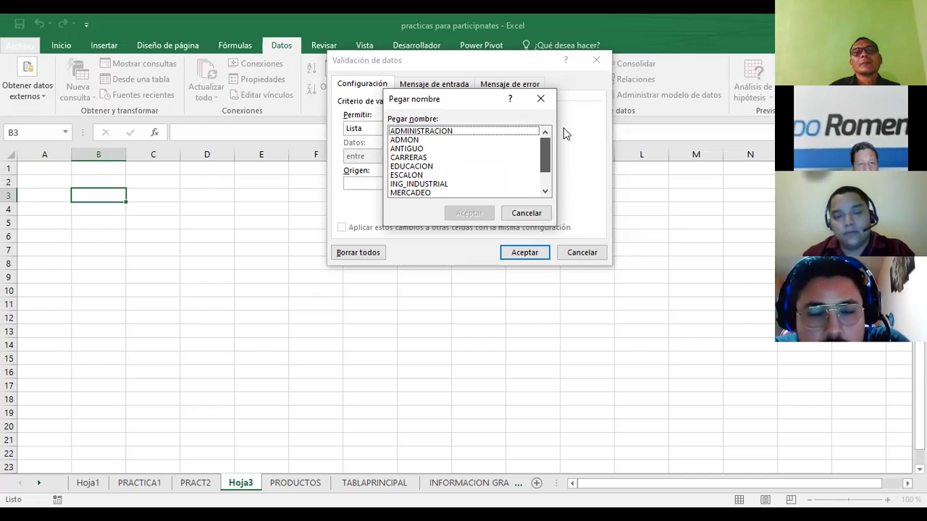
left_click(532, 212)
left_click(582, 250)
left_click(153, 248)
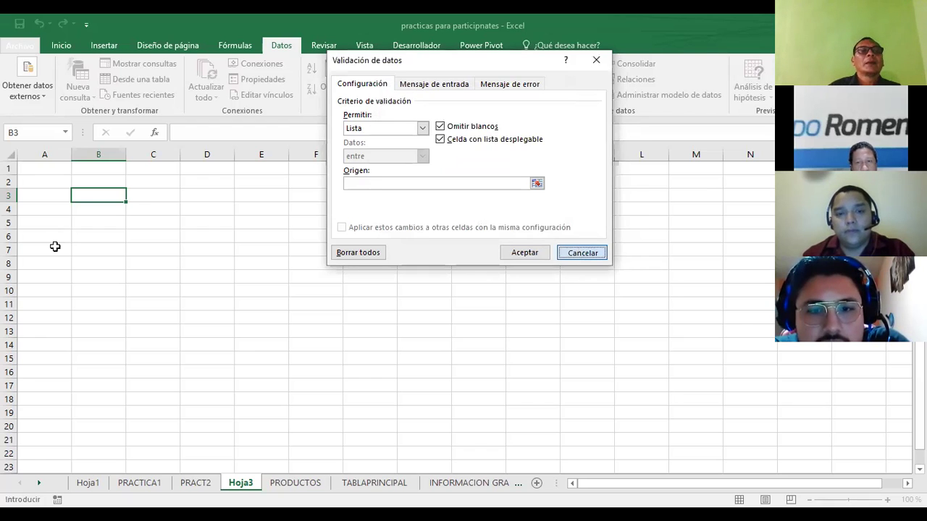
left_click(111, 182)
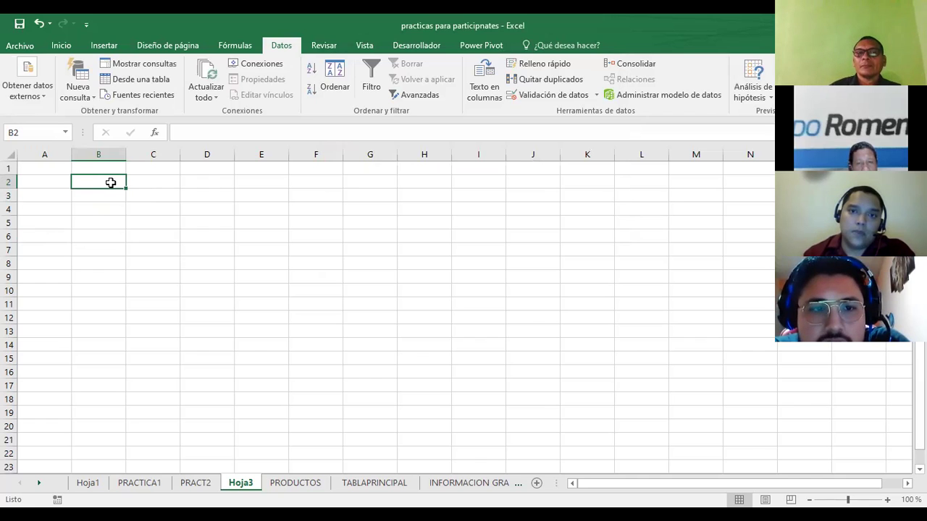
Step: Delete the empty row 1 and the empty column A on the PRODUCTOS sheet
left_click(293, 485)
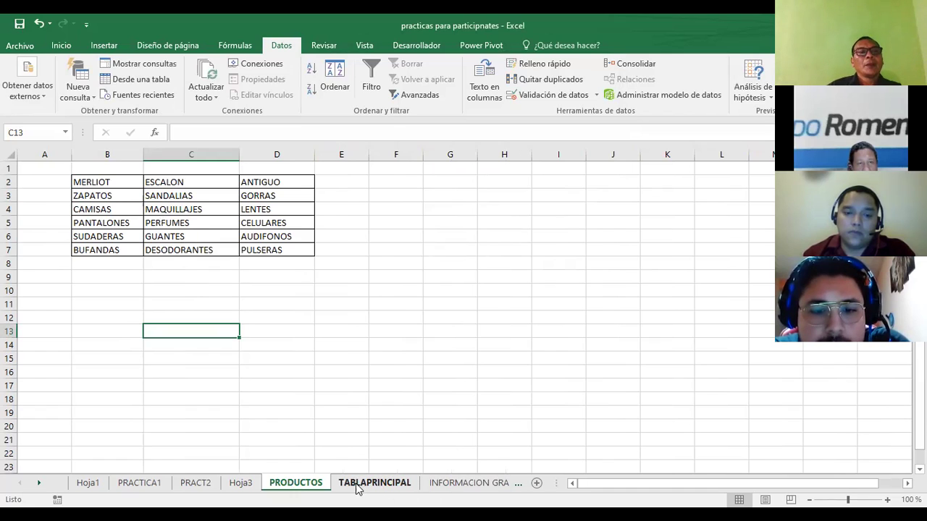
left_click(34, 173)
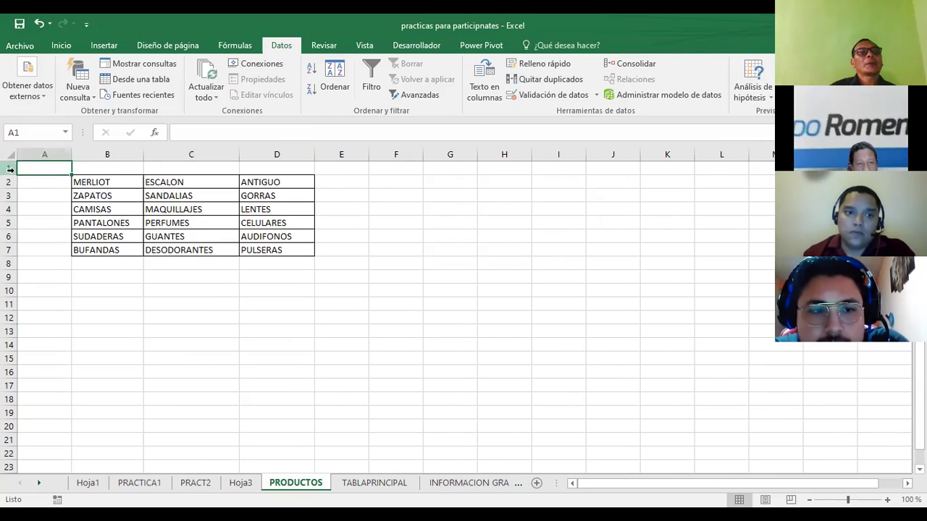
left_click(10, 168)
right_click(10, 169)
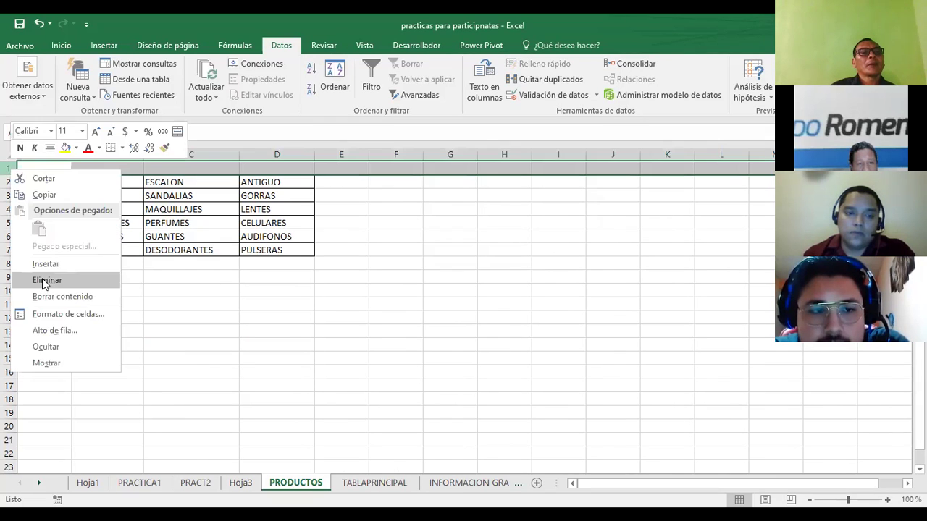
left_click(45, 281)
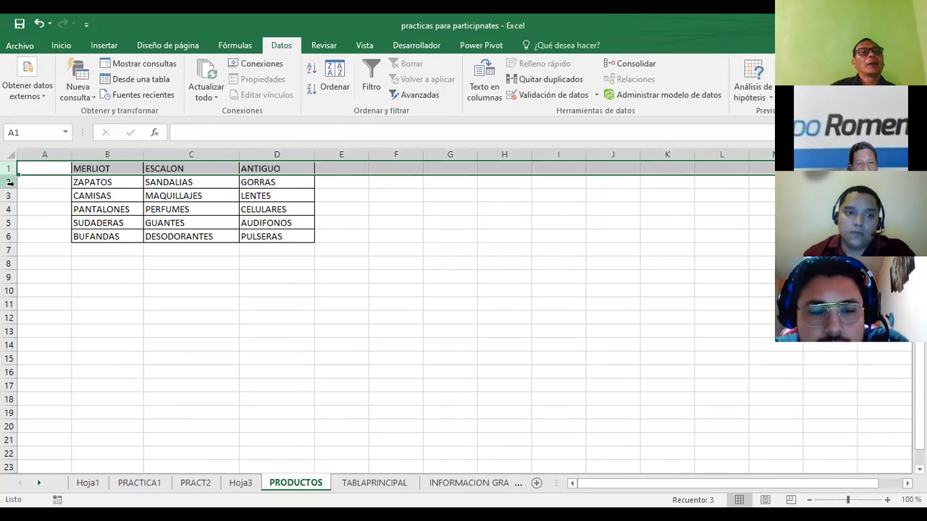
left_click(44, 155)
right_click(40, 157)
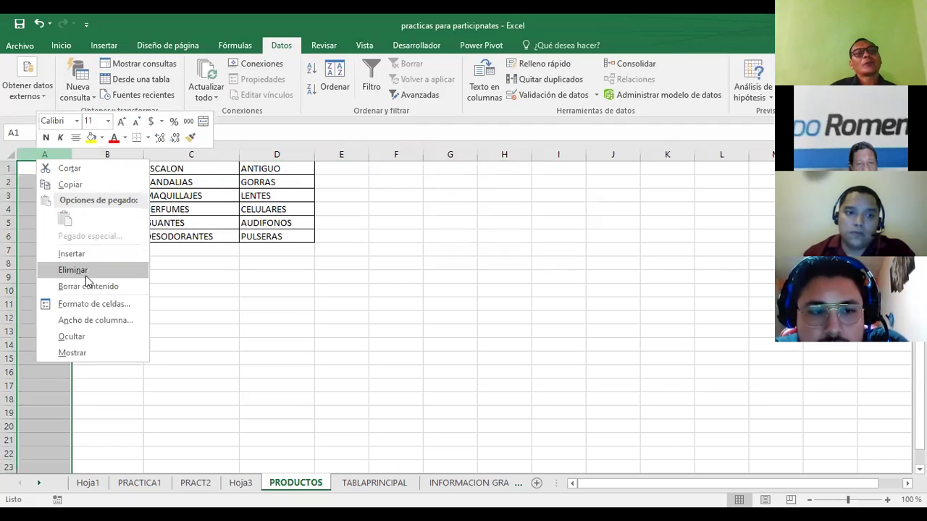
left_click(76, 270)
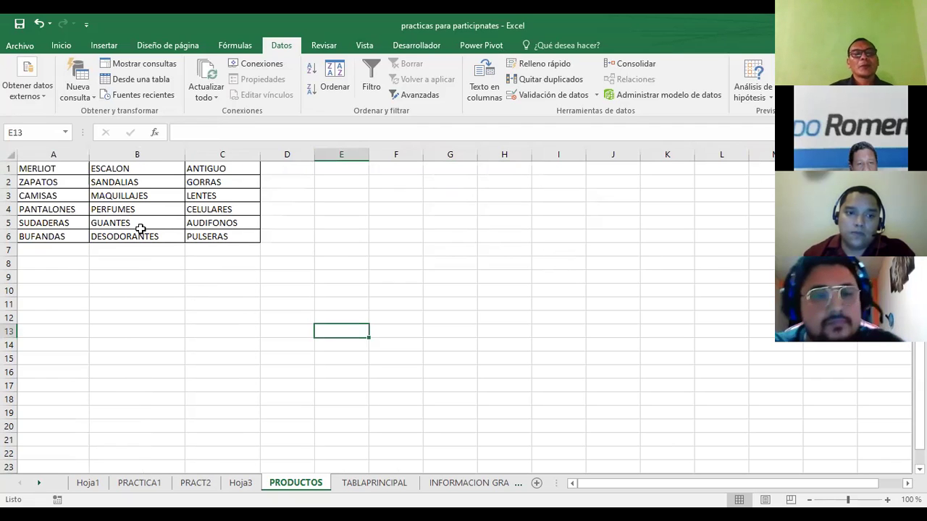
Step: Set up data validation for cell B2 on Hoja3 to allow Lista, ready for picking its source range
left_click(238, 487)
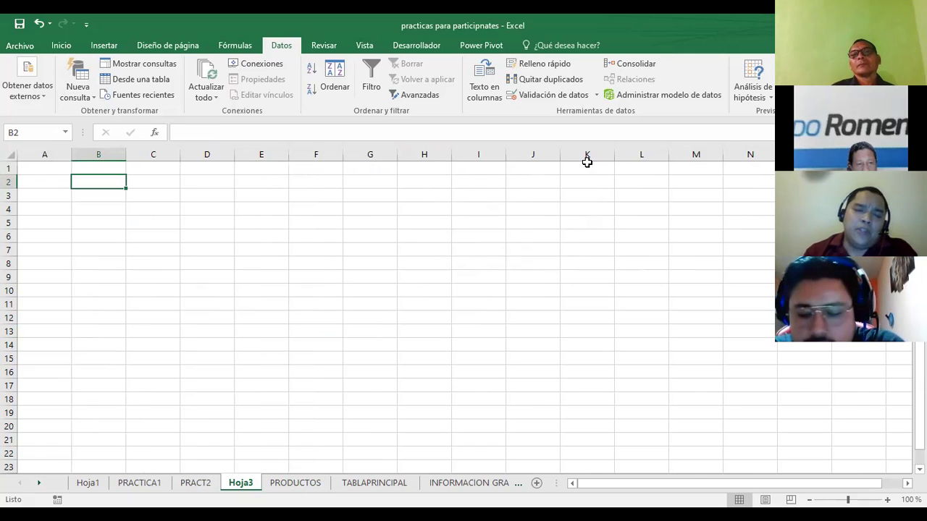
left_click(581, 97)
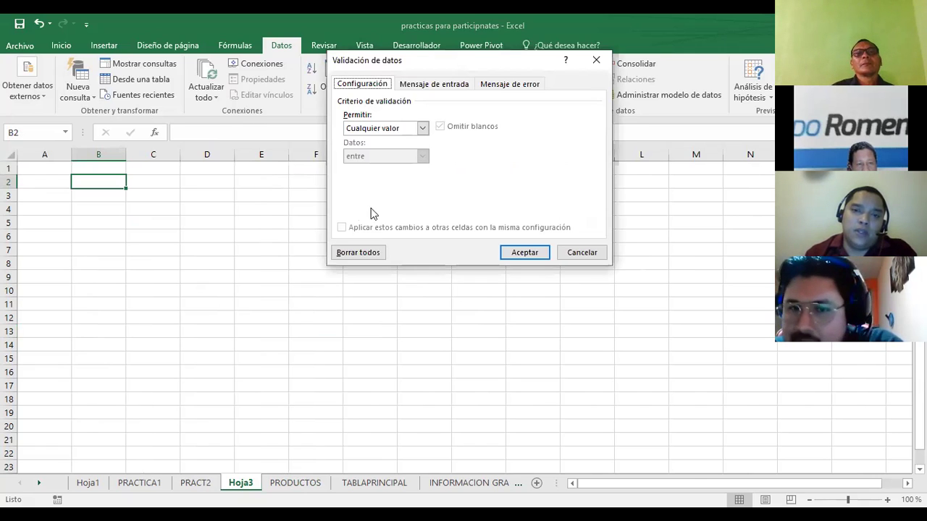
left_click(423, 128)
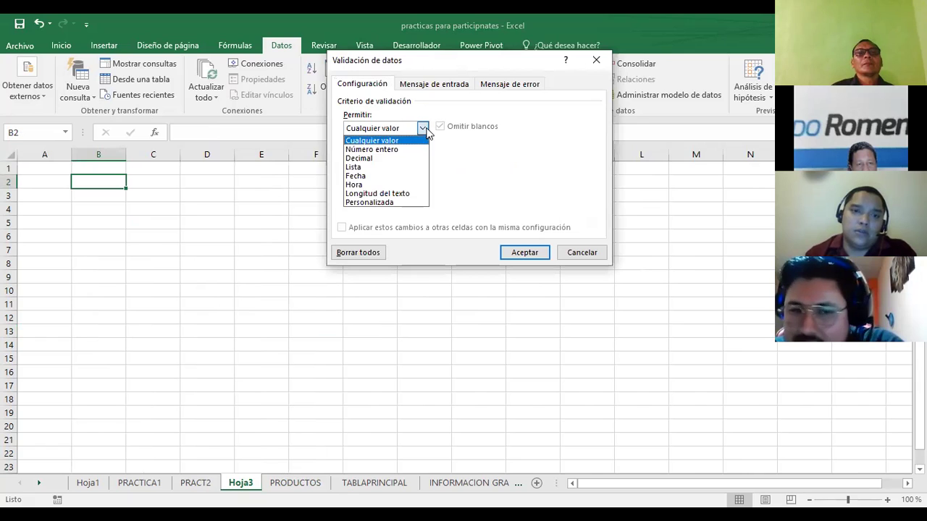
left_click(377, 167)
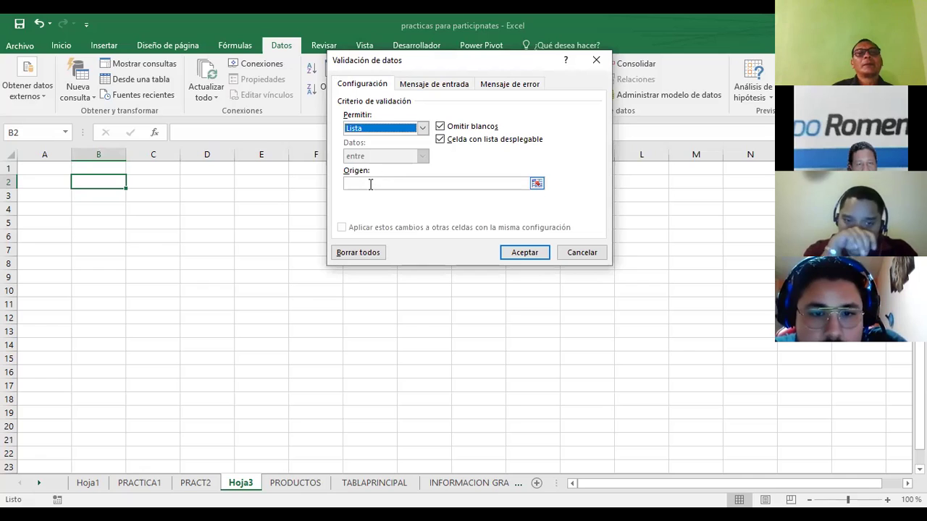
left_click(370, 185)
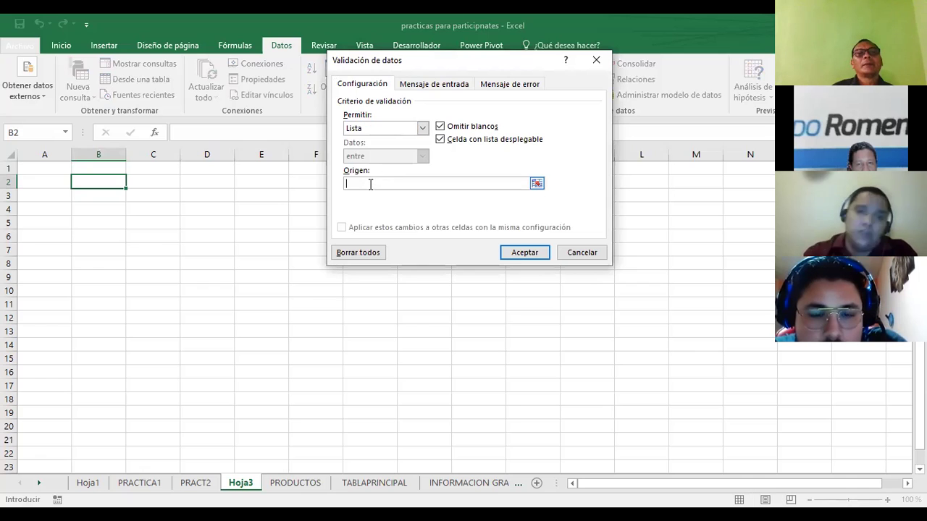
left_click(537, 185)
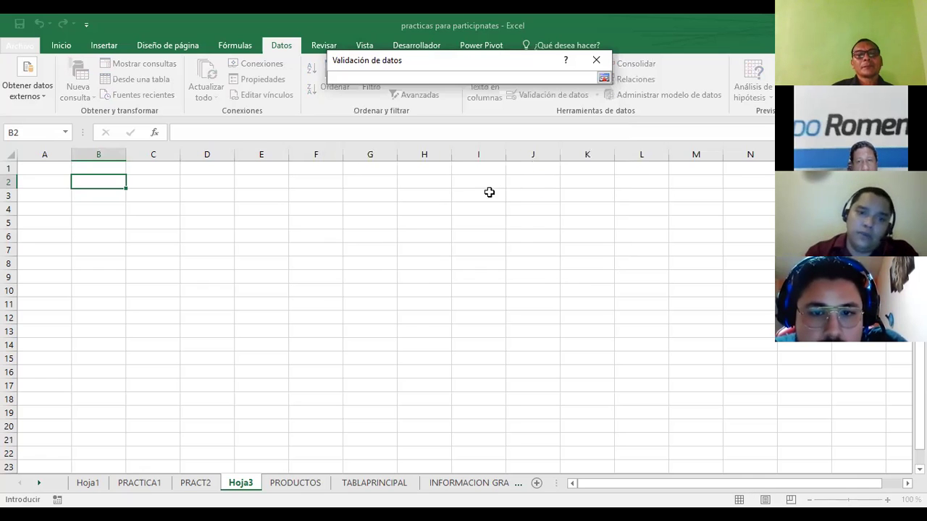
left_click(283, 484)
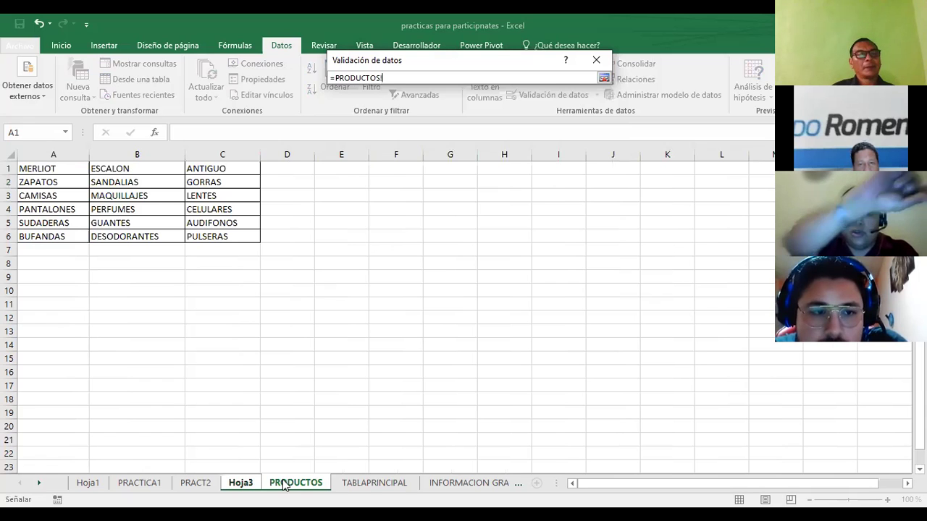
left_click(46, 167)
left_click(112, 168, "ctrl")
left_click(196, 172, "ctrl")
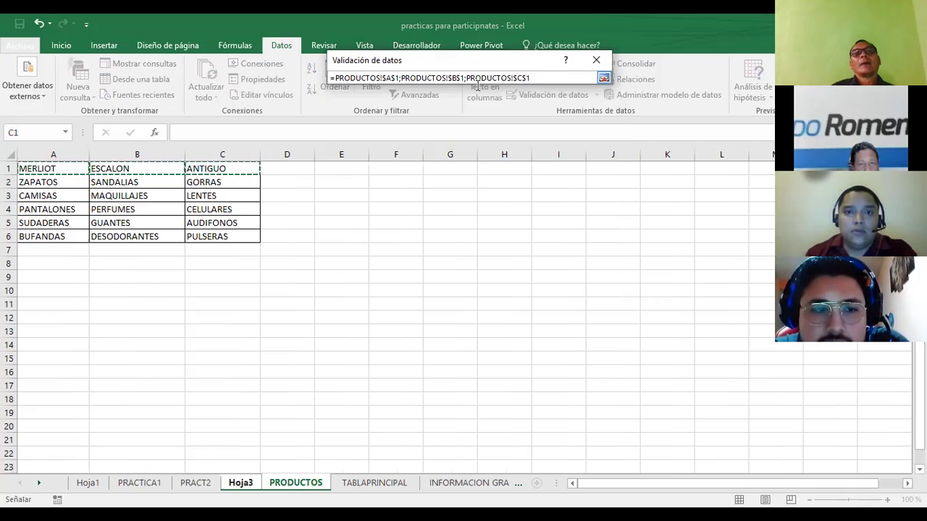
left_click(400, 79, "shift")
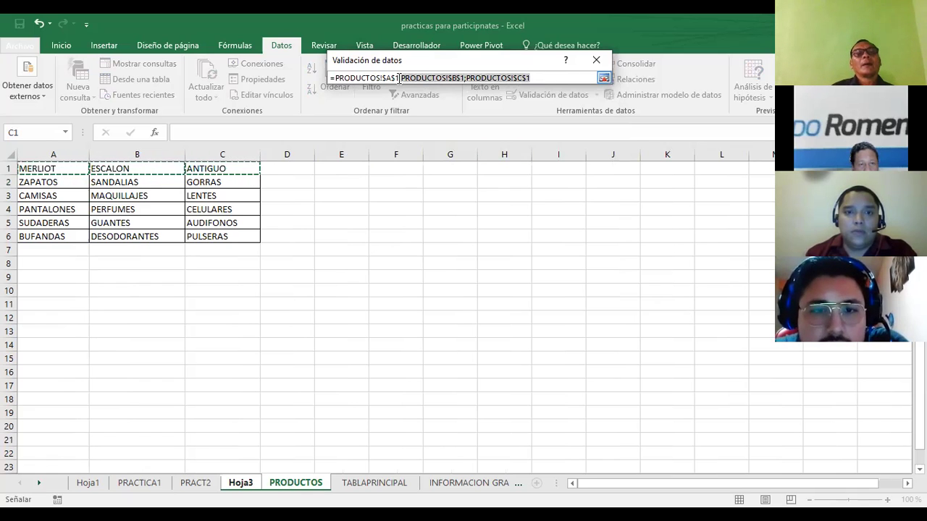
left_click_drag(47, 168, 208, 170)
left_click(507, 78)
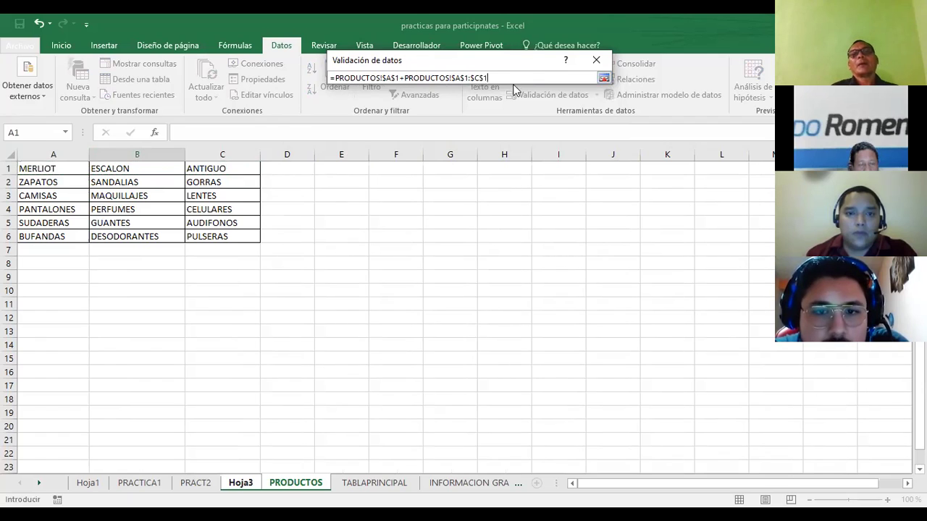
left_click_drag(509, 77, 305, 85)
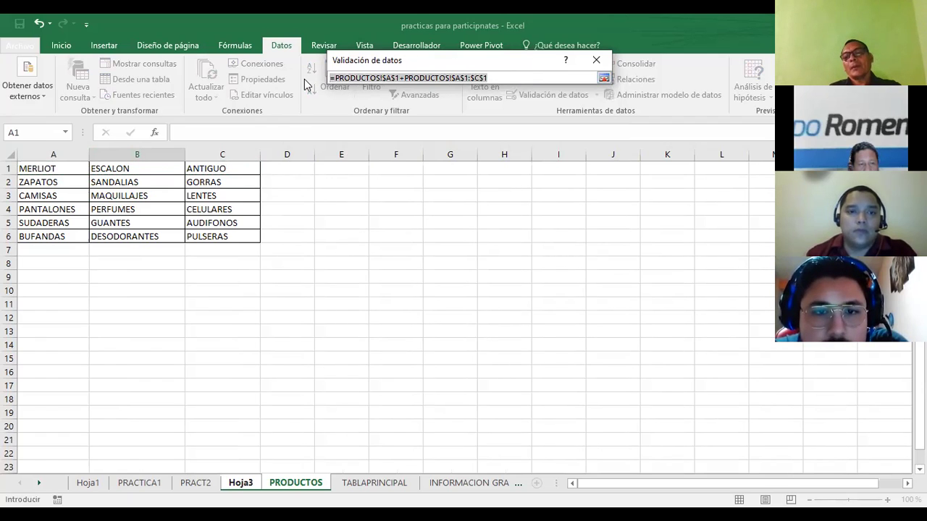
key("BackSpace")
Step: Use the branch headings PRODUCTOS!$A$1:$C$1 as the list source, apply the validation, and check the dropdown in B2
left_click(289, 487)
left_click_drag(41, 169, 100, 166)
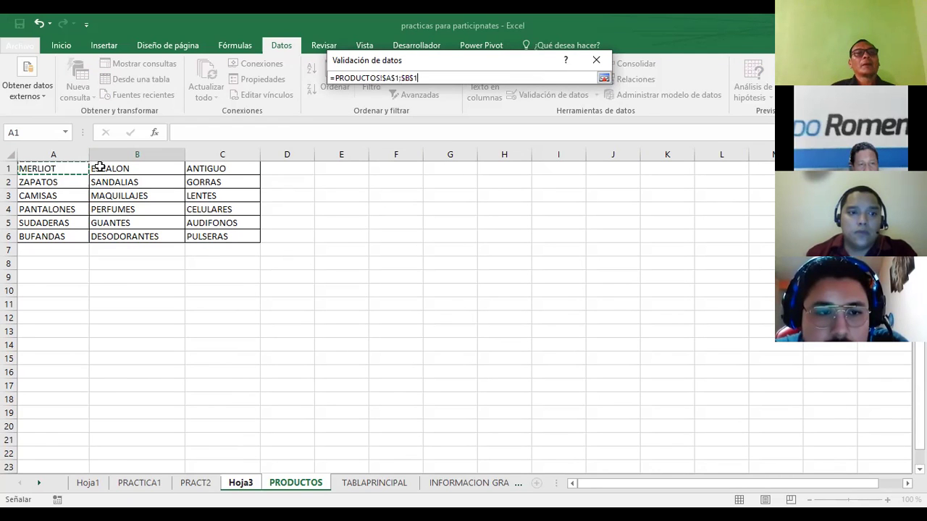
left_click_drag(186, 165, 186, 165)
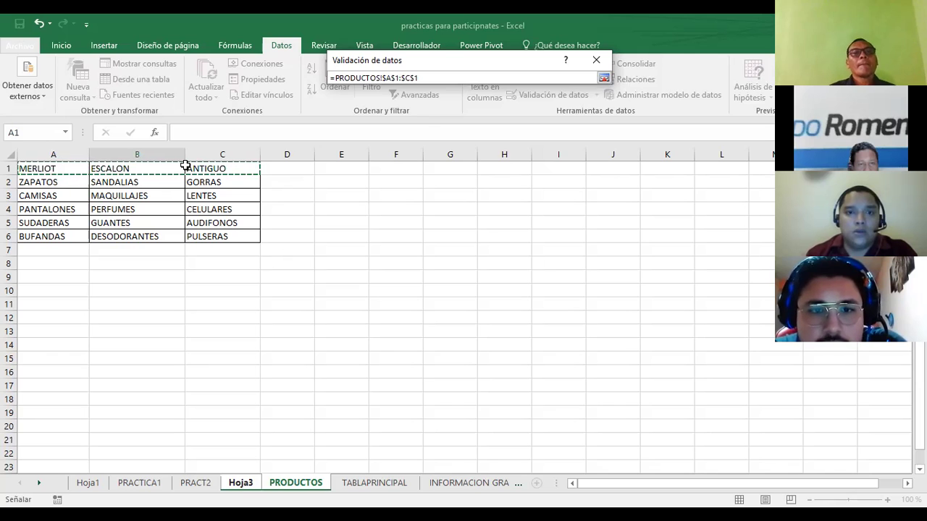
key("Return")
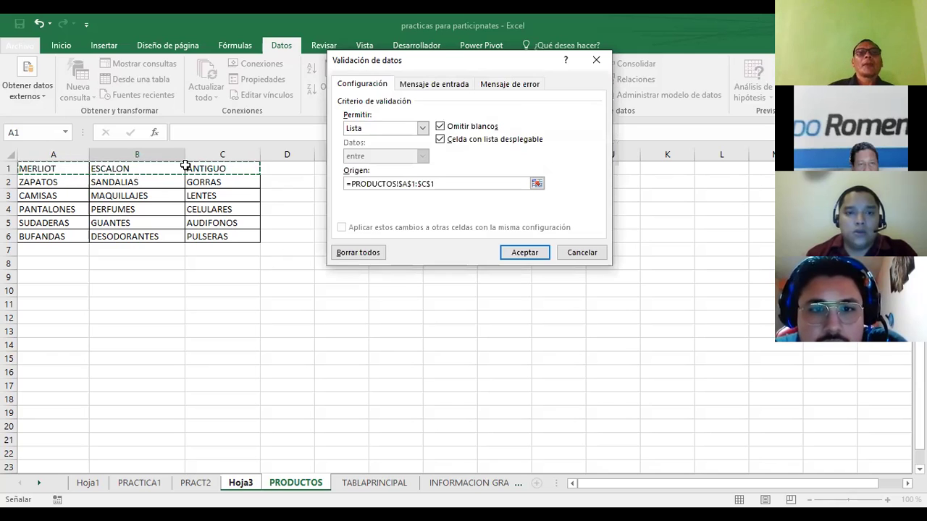
left_click(524, 253)
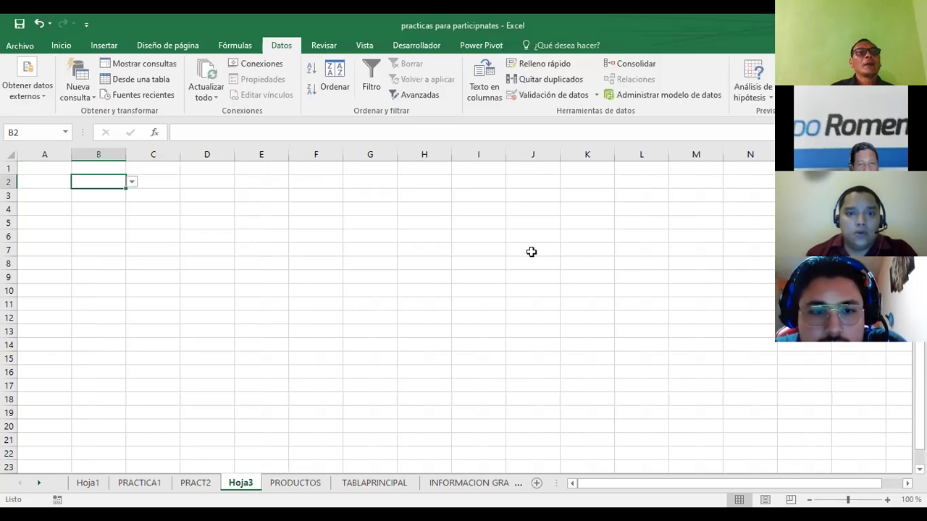
left_click(131, 183)
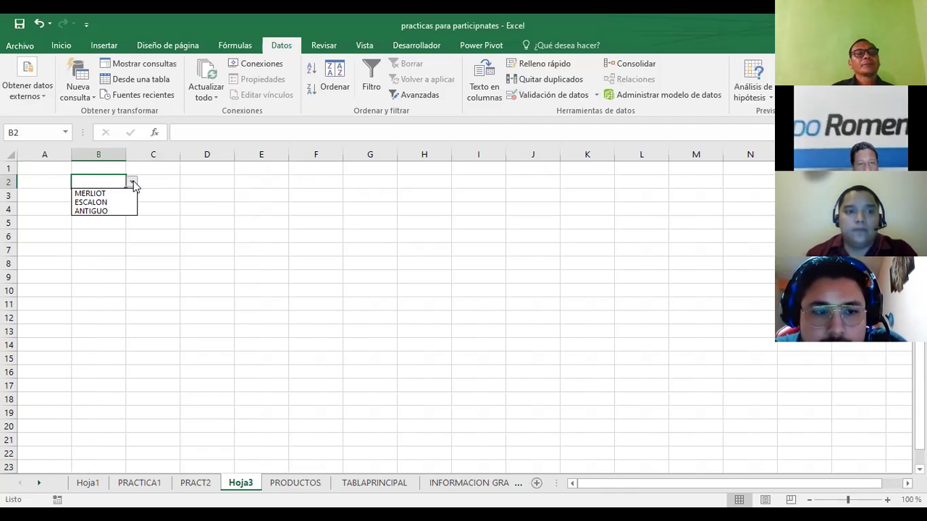
left_click(133, 184)
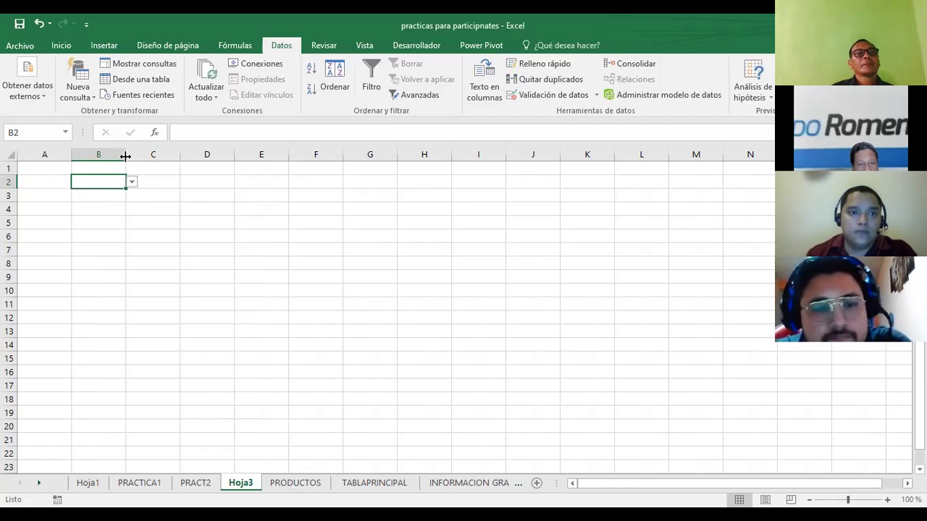
Step: Format the range B2:E6 on Hoja3 with 14-point bold red text and a light green fill
left_click_drag(114, 184, 285, 234)
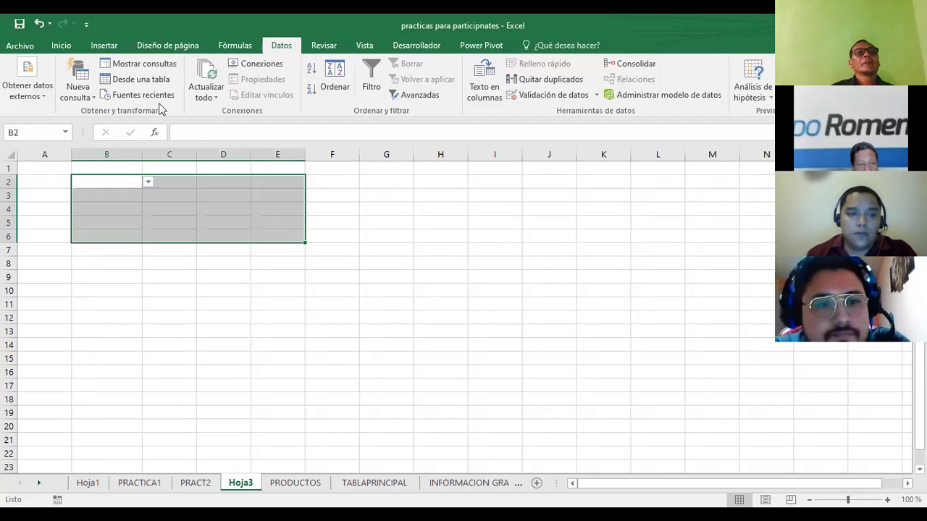
left_click(60, 45)
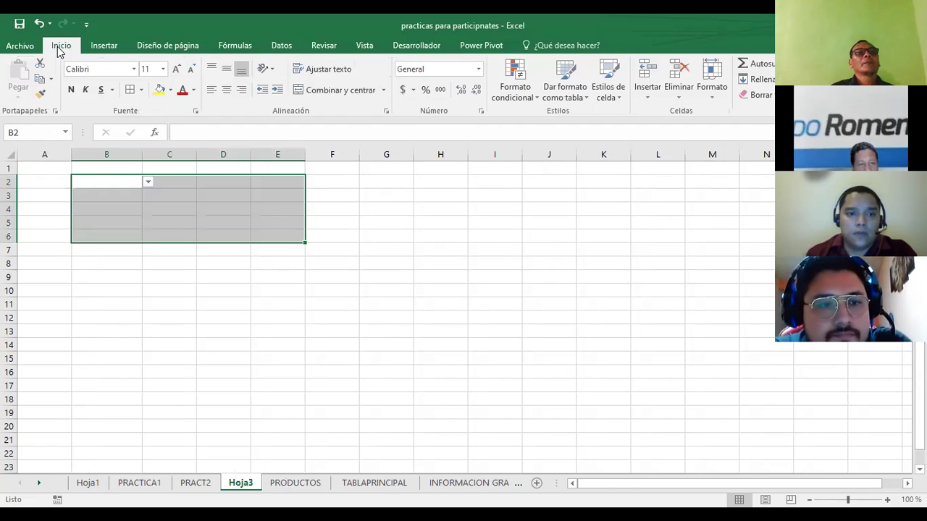
left_click(176, 71)
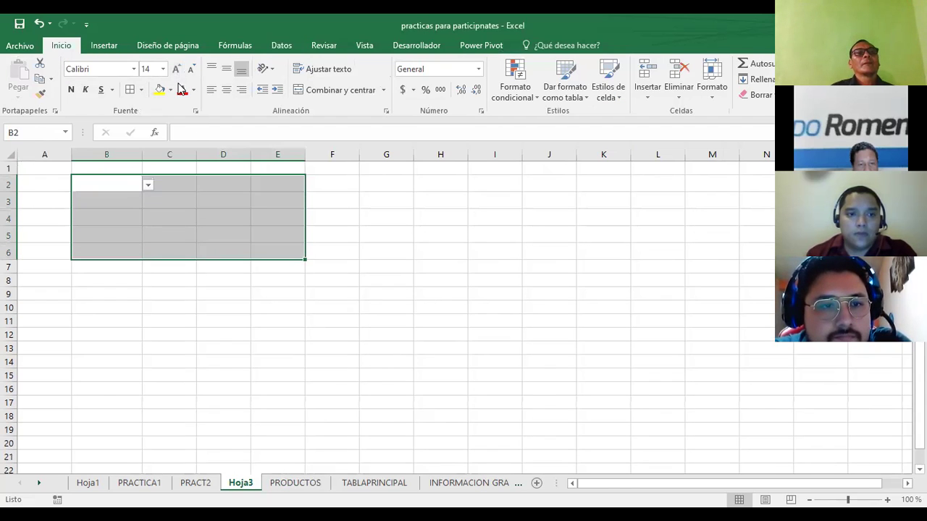
left_click(171, 90)
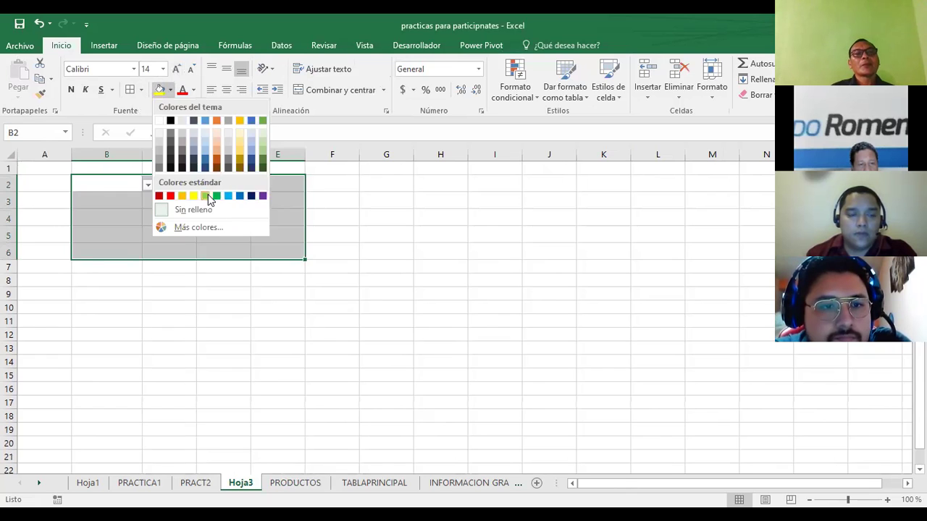
left_click(214, 195)
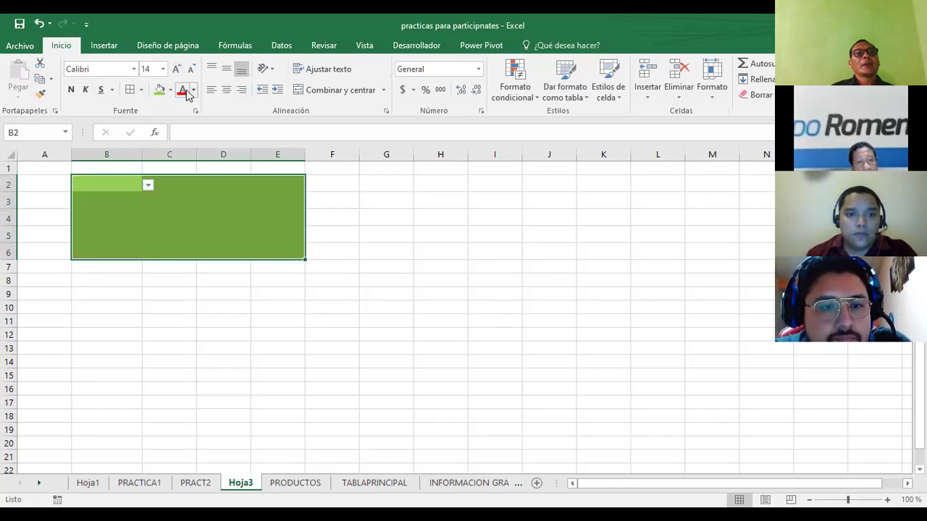
left_click(71, 89)
left_click(455, 269)
Step: Check the branch options offered by the dropdown in cell B2
left_click(152, 184)
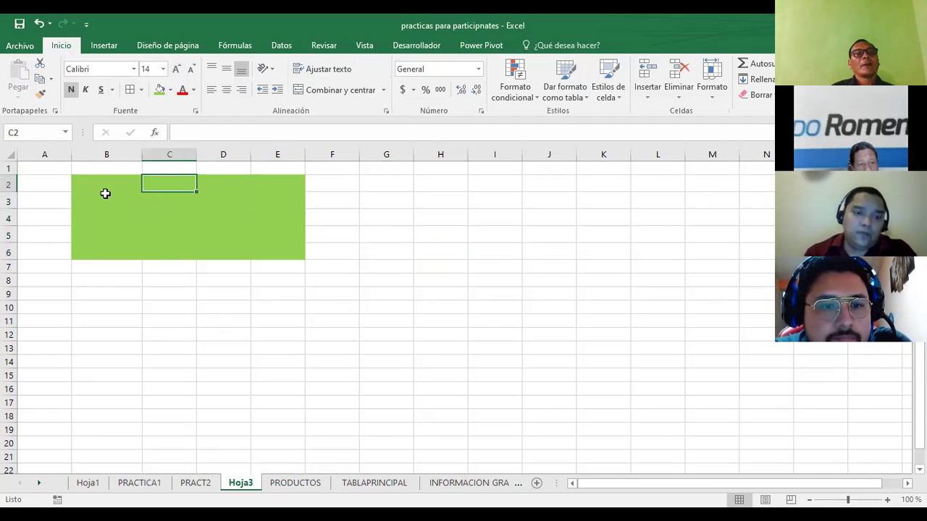
left_click(108, 187)
left_click(147, 186)
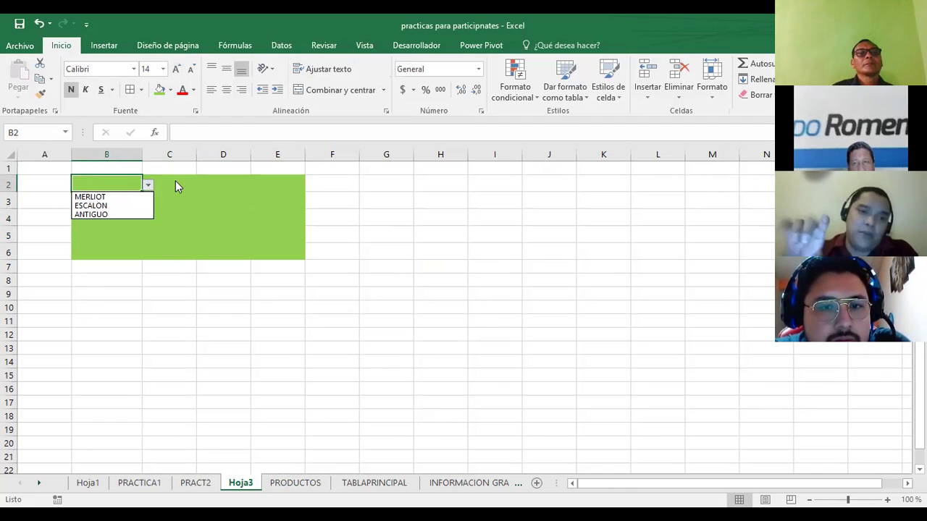
left_click(221, 181)
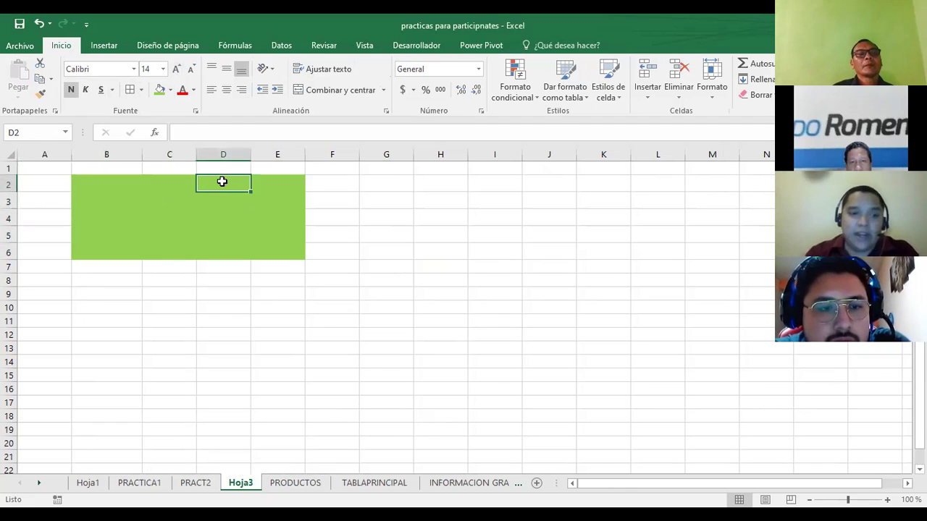
Step: Set up data validation for cell C2 to allow Lista
left_click(192, 184)
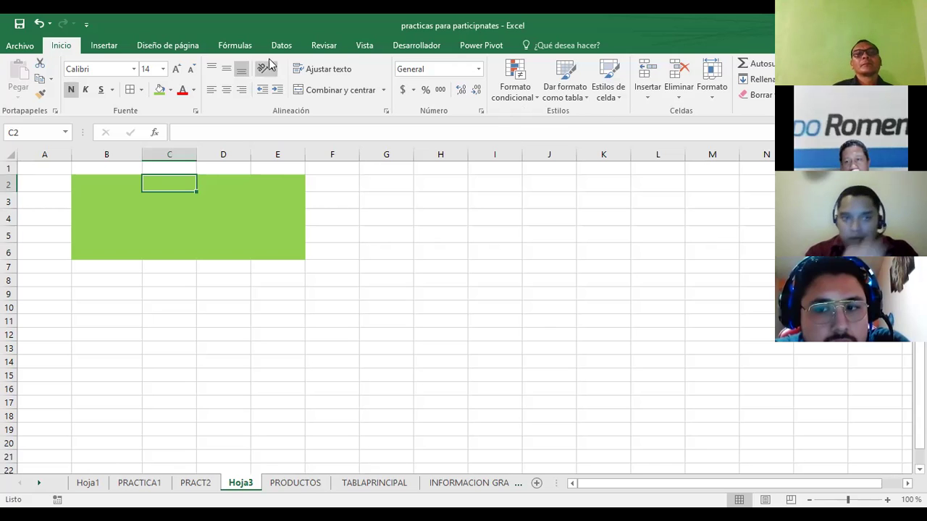
left_click(288, 45)
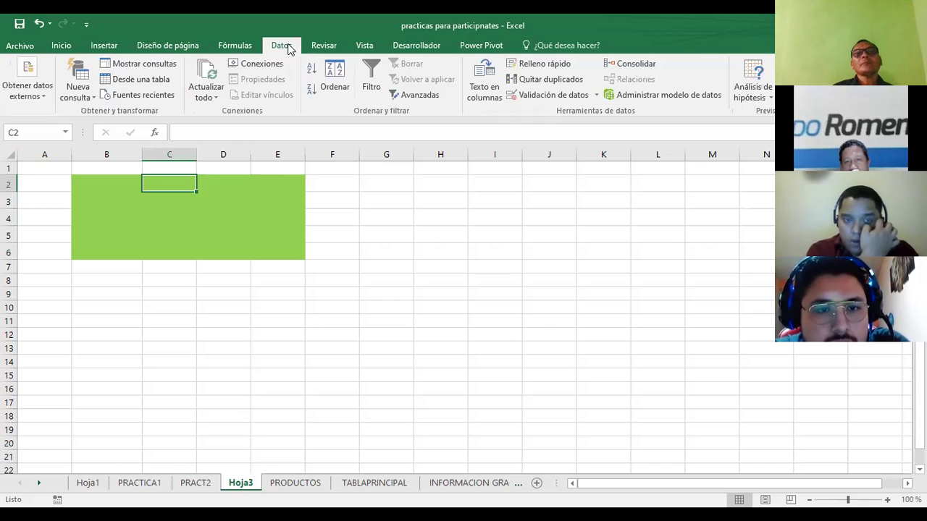
left_click(567, 99)
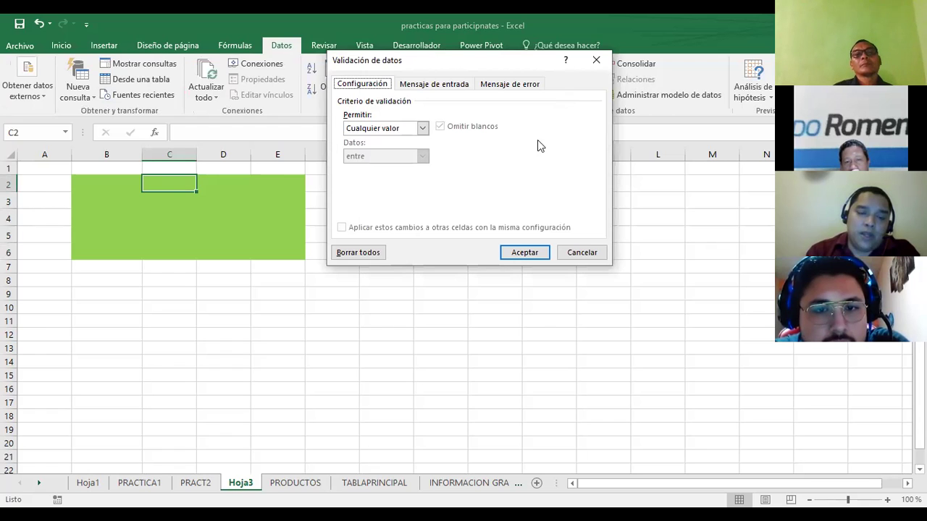
left_click(424, 127)
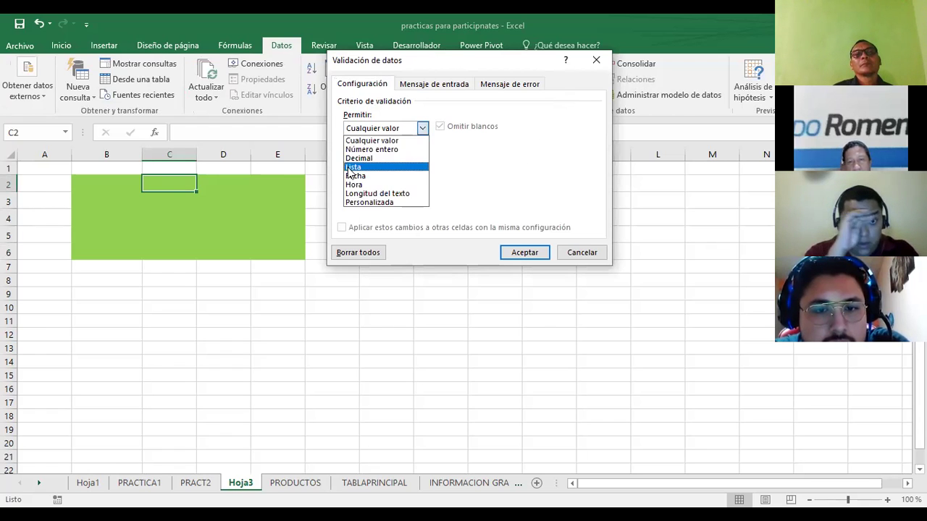
left_click(373, 165)
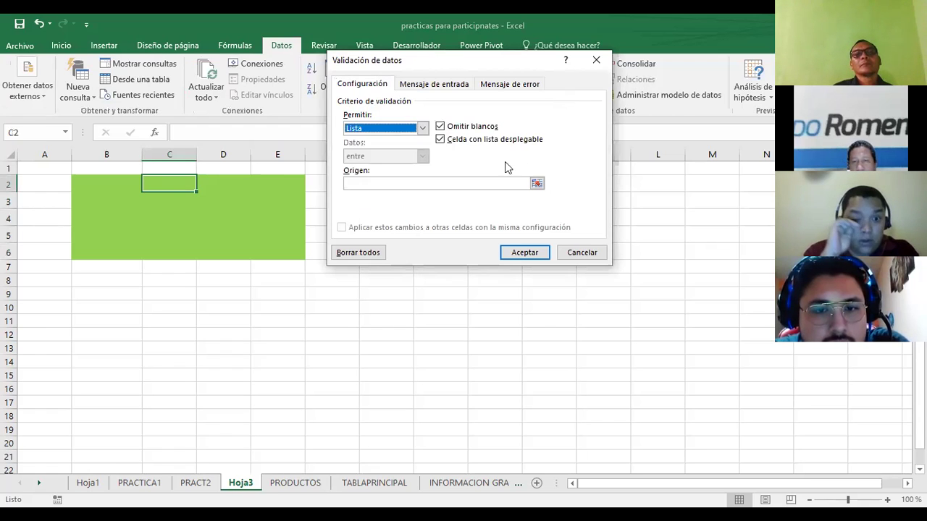
Step: Enter =INDIRECTO($B$2) as the list source for C2 and apply the validation
left_click(538, 183)
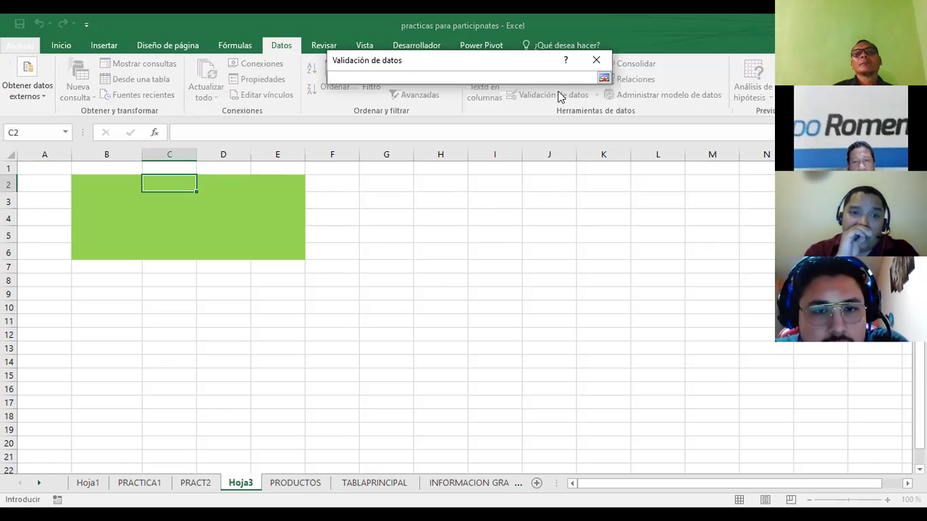
type("=INDIRECTO(")
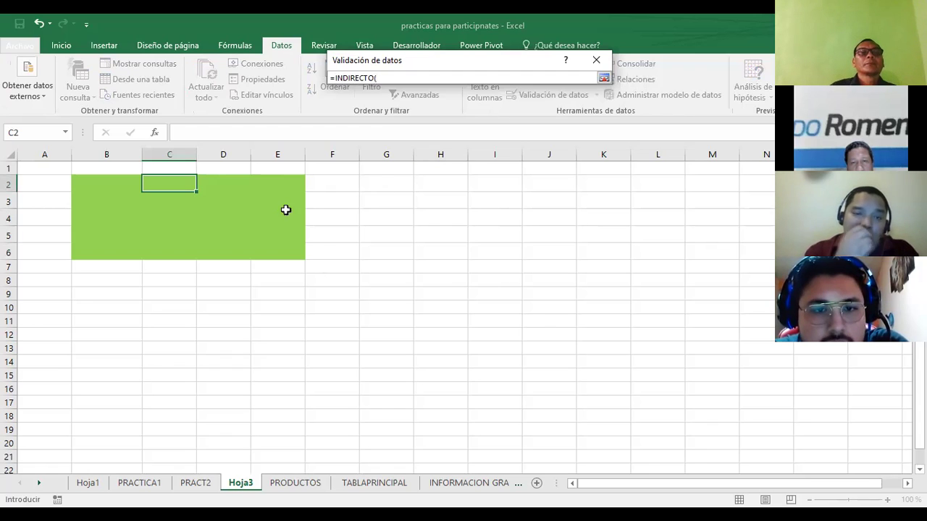
left_click(102, 189)
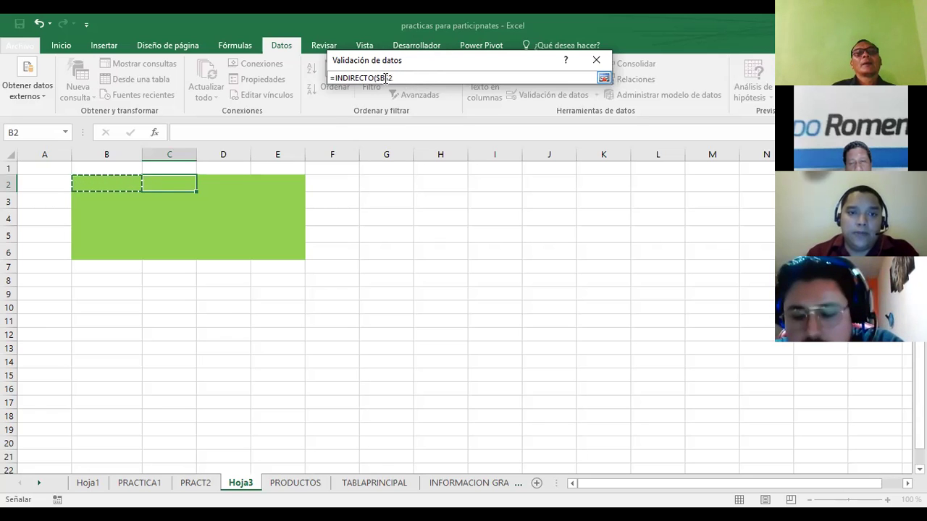
type(")")
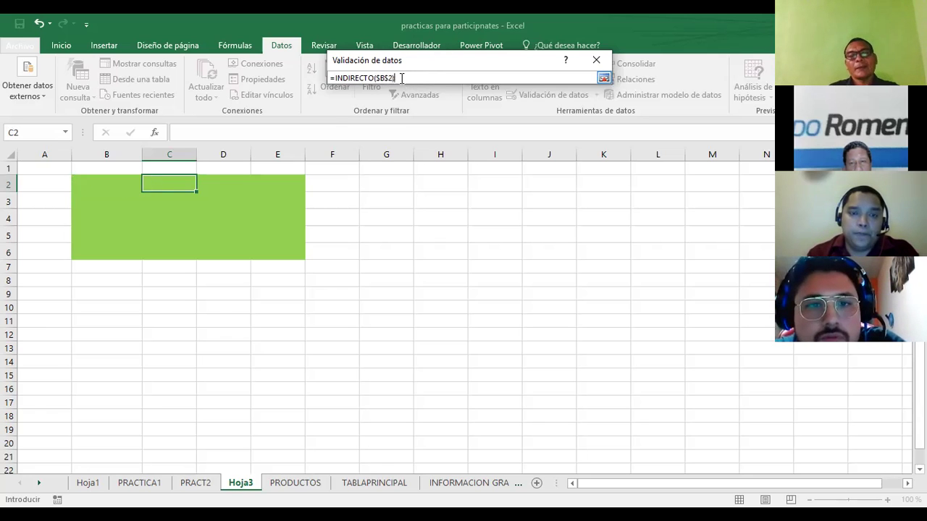
key("Return")
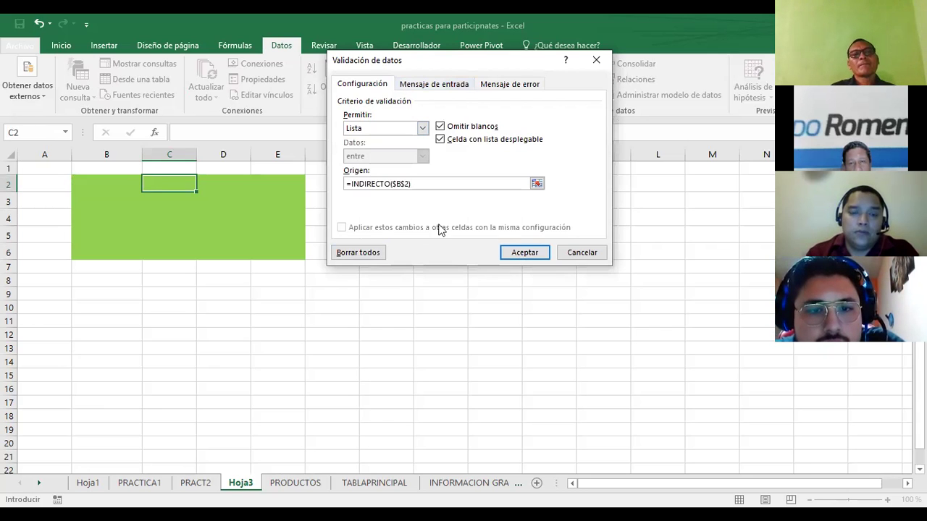
left_click(539, 256)
left_click(411, 308)
Step: Choose MERLIOT in B2, then test the product dropdown in C2 with ZAPATOS, PANTALONES and finally SUDADERAS
left_click(121, 184)
left_click(147, 185)
left_click(91, 198)
left_click(182, 186)
left_click(202, 186)
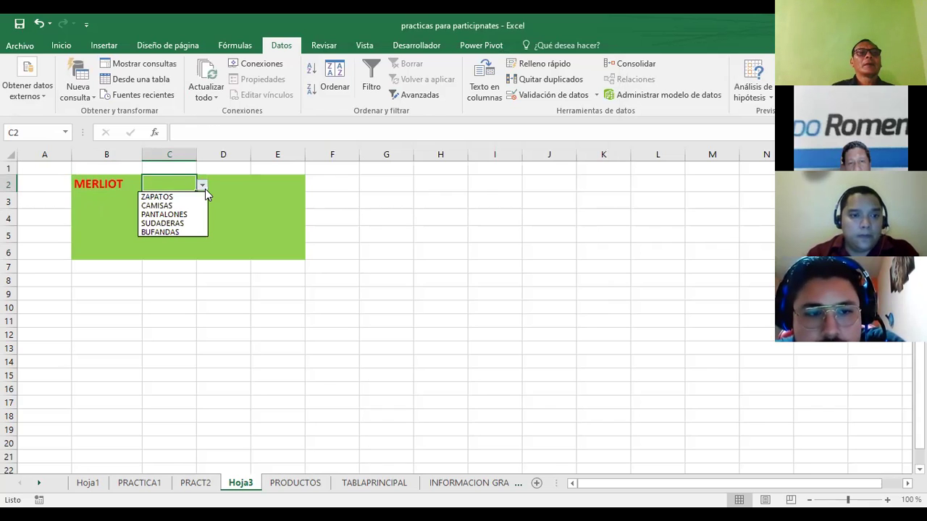
left_click(165, 197)
left_click(202, 185)
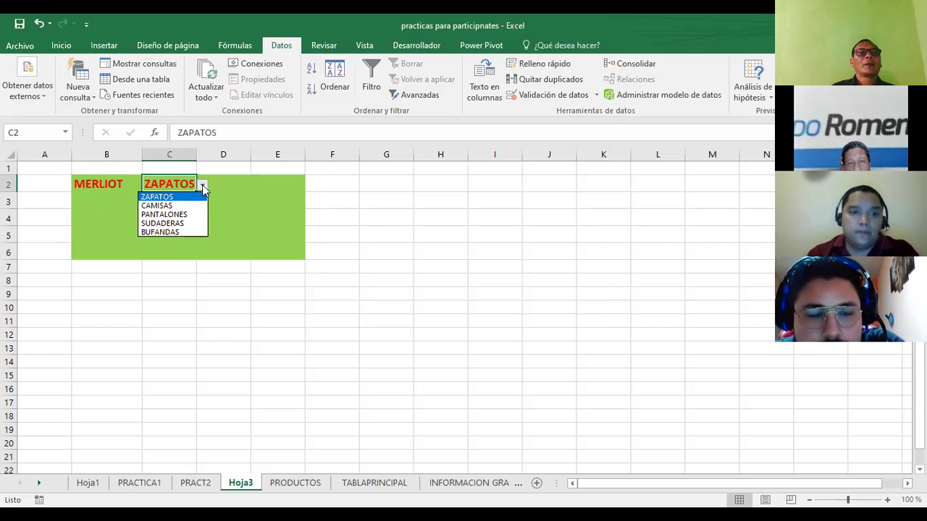
left_click(166, 215)
left_click(202, 186)
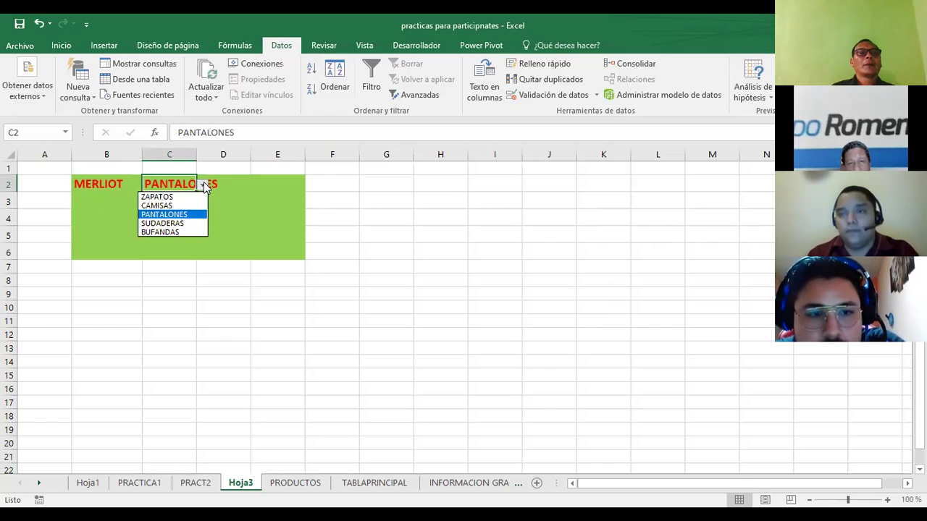
left_click(173, 224)
Step: Compare the options in C2's dropdown with the MERLIOT column on the PRODUCTOS sheet
left_click(92, 181)
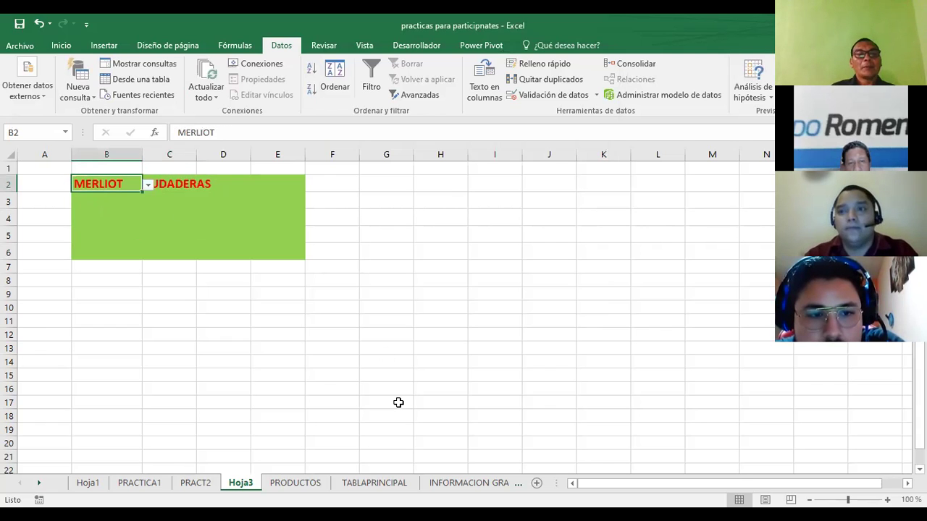
left_click(296, 490)
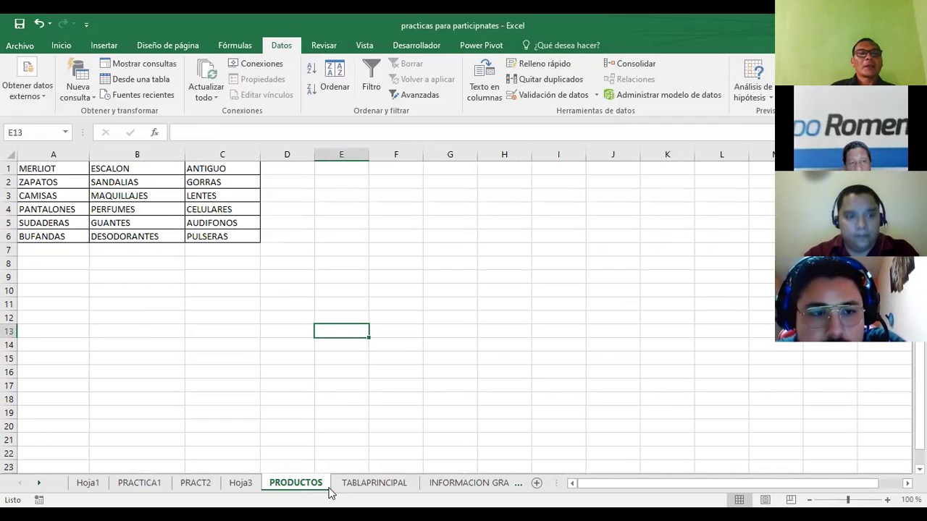
left_click(241, 483)
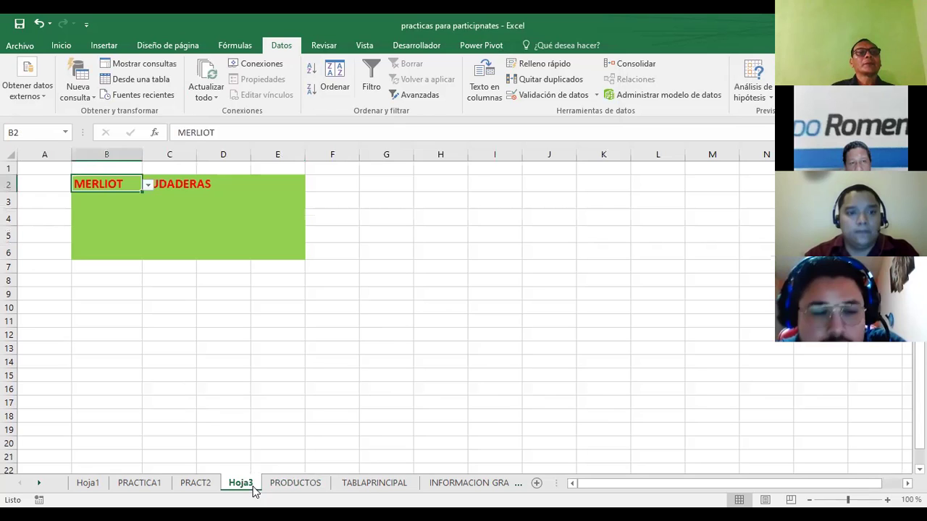
left_click(190, 183)
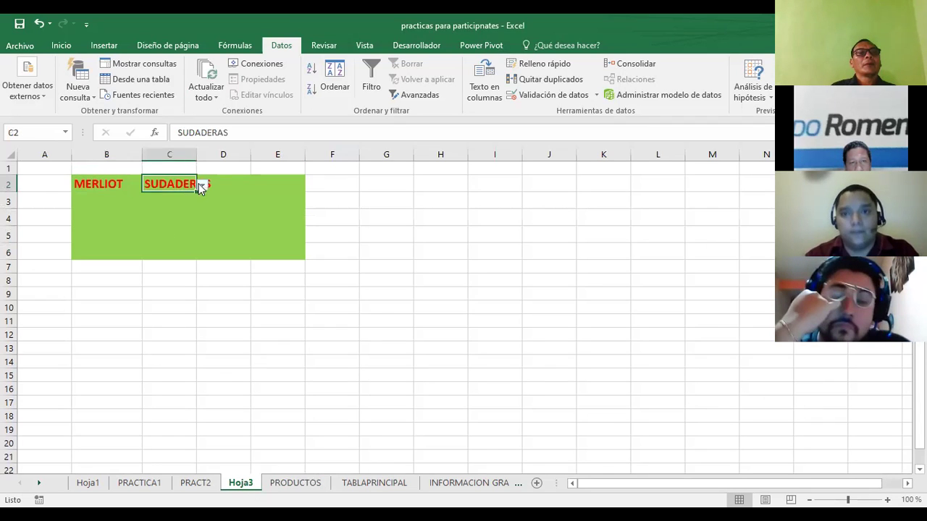
left_click(203, 185)
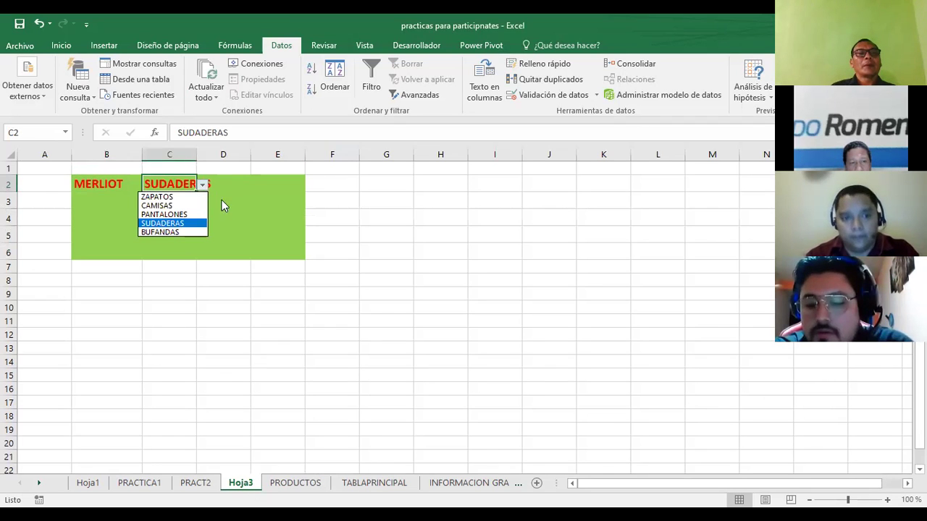
Step: Change the branch in B2 to ESCALON and check the product options in C2's dropdown
left_click(128, 186)
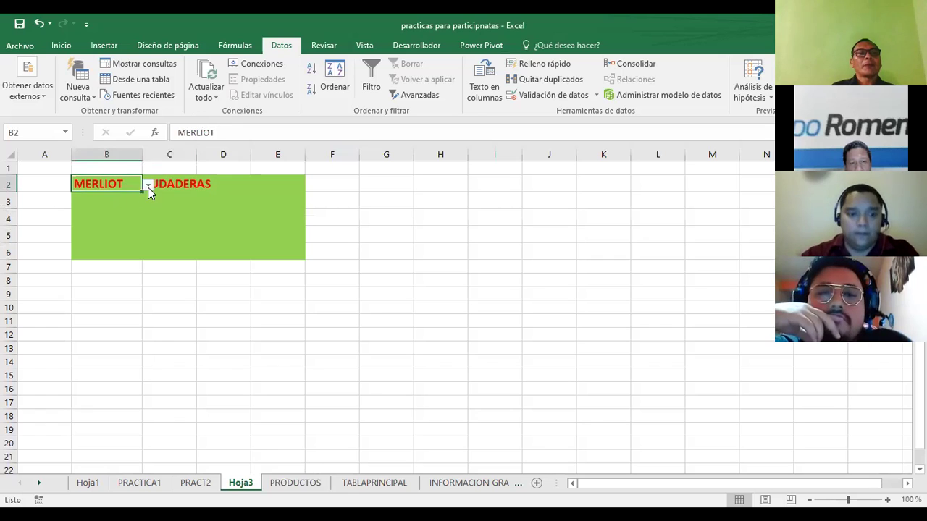
left_click(148, 185)
left_click(114, 206)
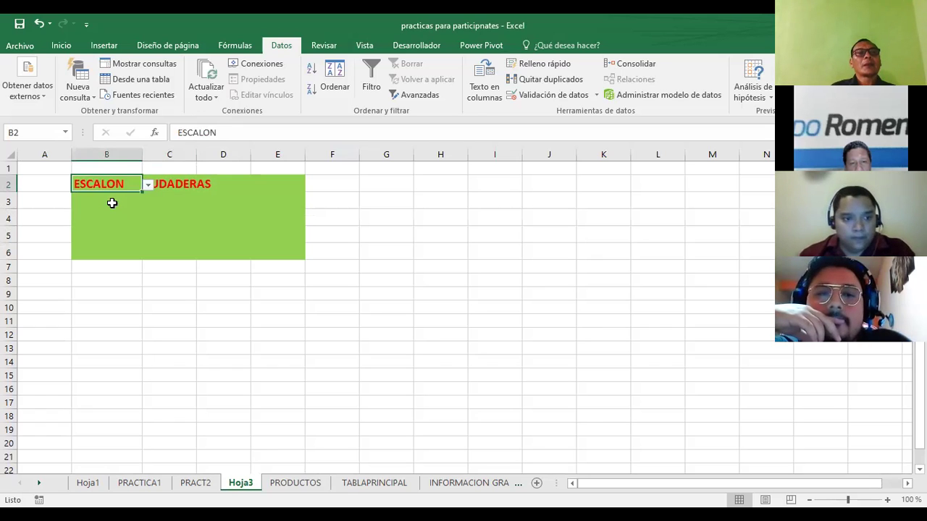
left_click(192, 188)
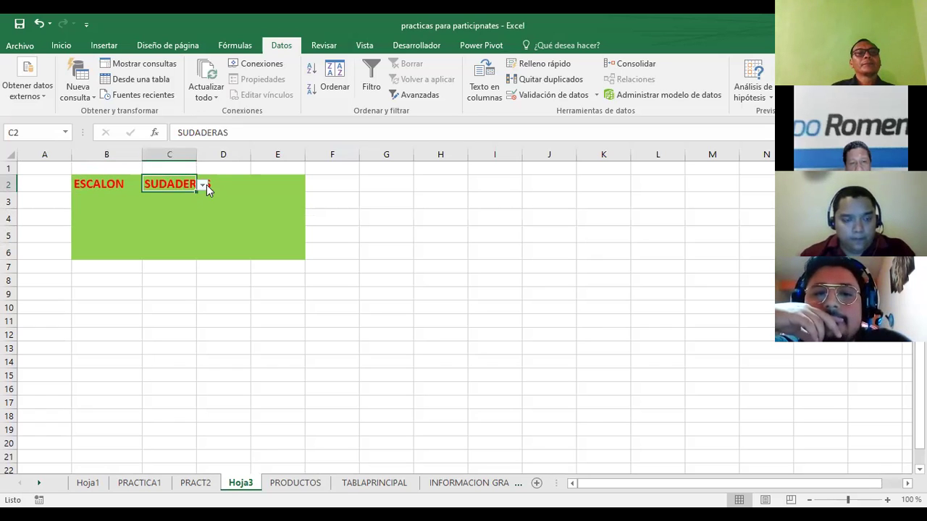
left_click(204, 185)
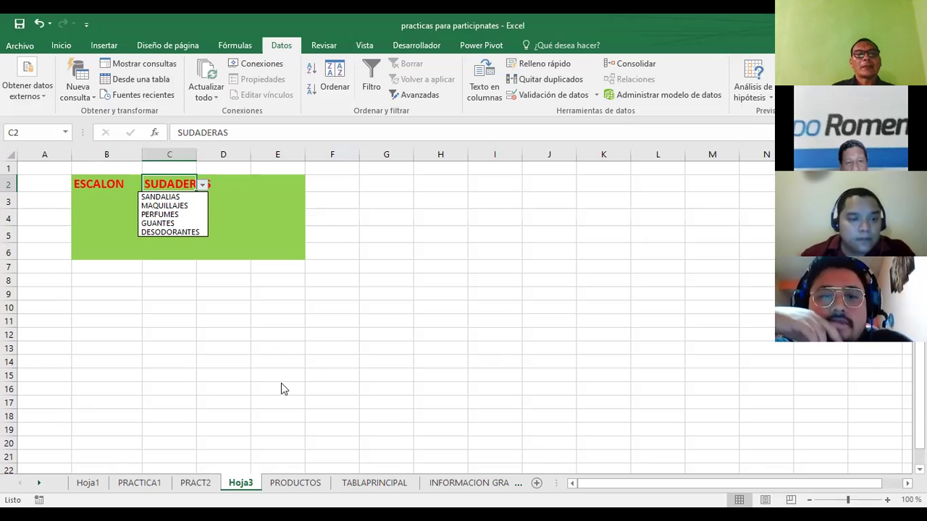
key("Escape")
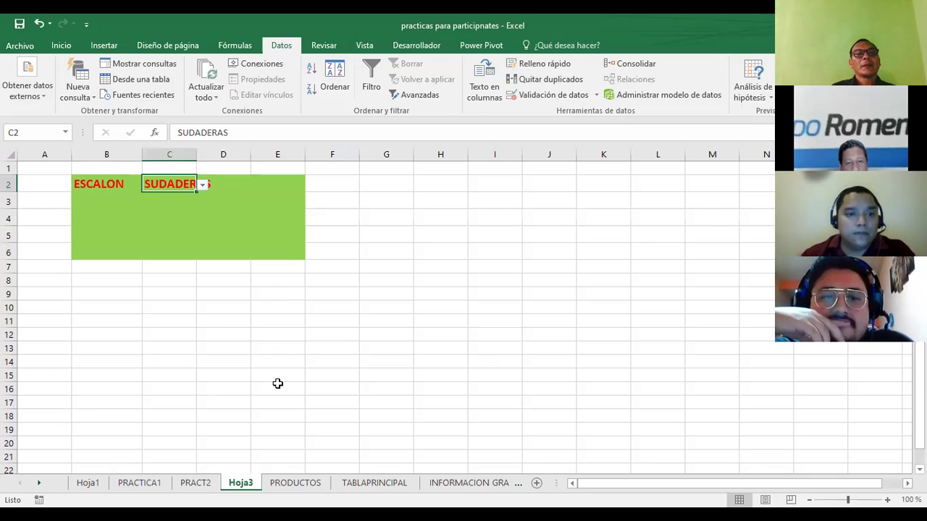
Step: Fill the branch headings A1:C1 on the PRODUCTOS sheet with light green
left_click(296, 483)
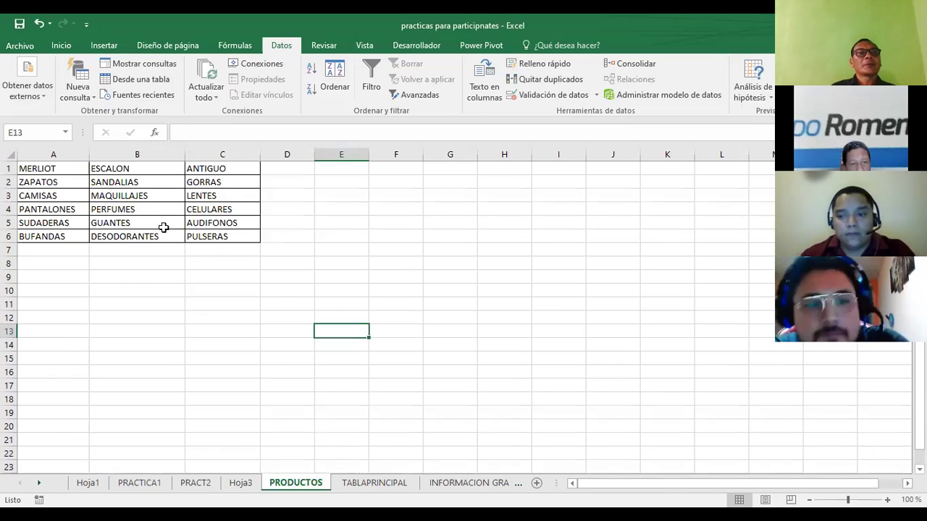
left_click_drag(37, 168, 213, 171)
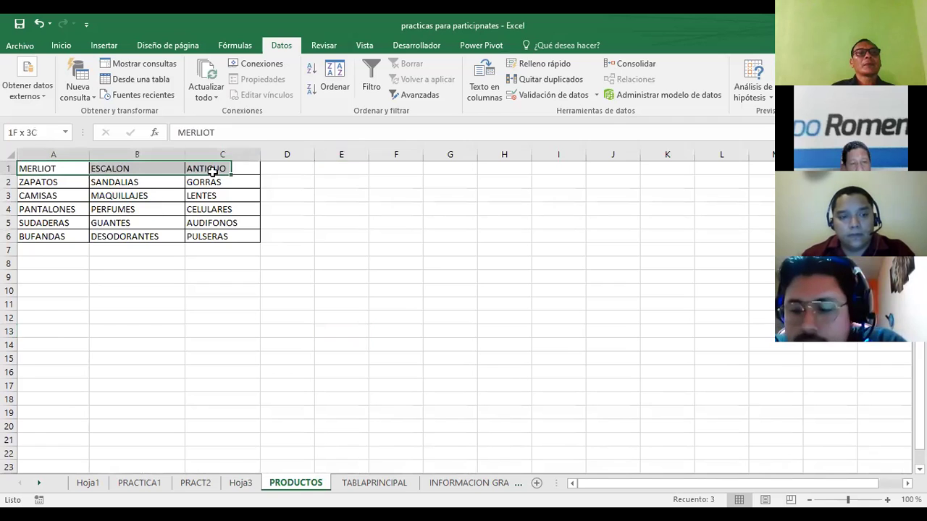
left_click(60, 45)
left_click(159, 89)
left_click(394, 275)
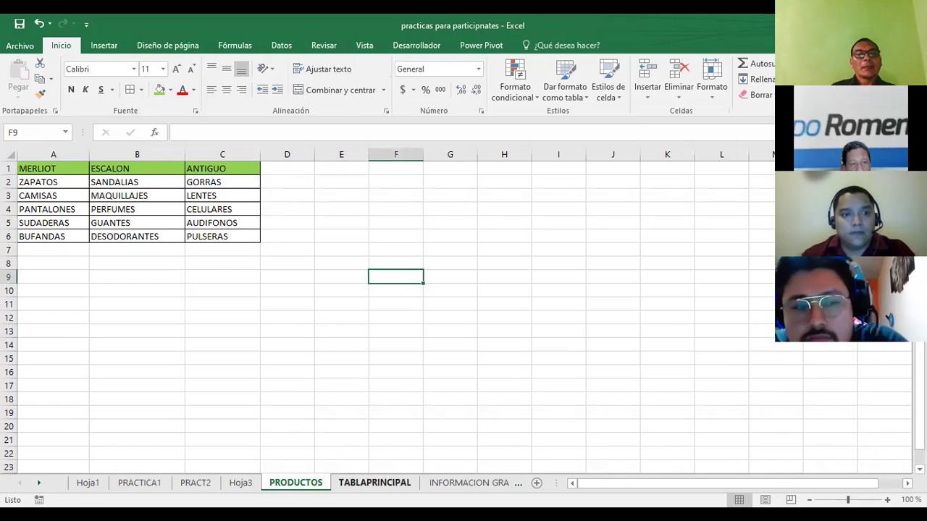
Step: Change the branch in B2 on Hoja3 to ANTIGUO and check the product options in C2's dropdown
left_click(240, 482)
left_click(234, 188)
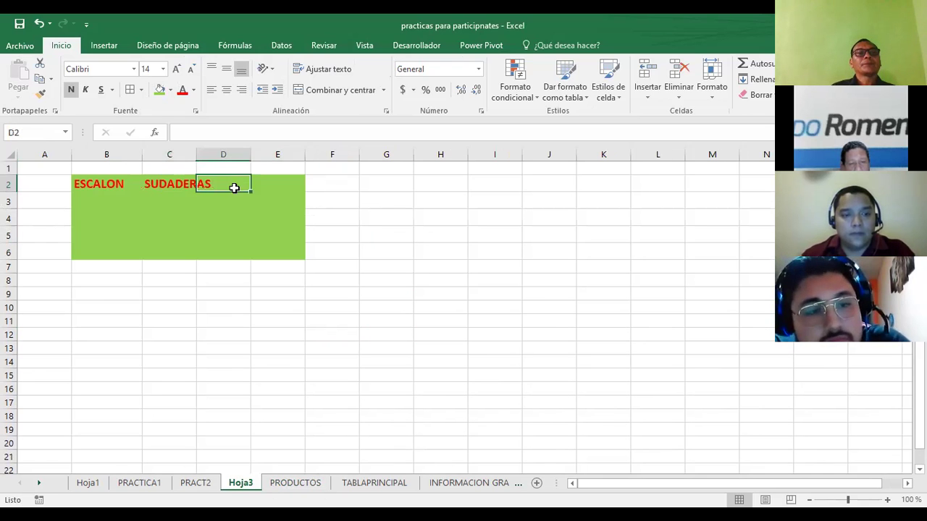
left_click(101, 197)
left_click(134, 186)
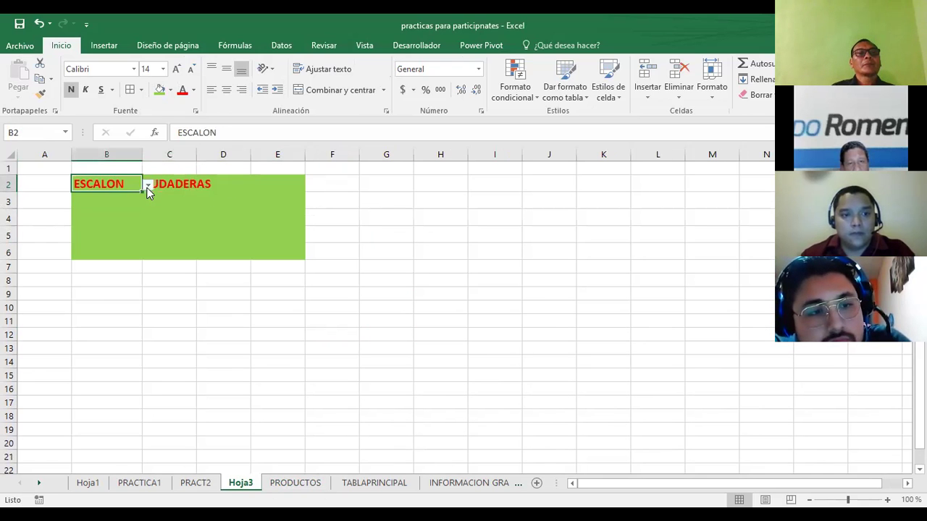
left_click(148, 186)
left_click(126, 216)
left_click(170, 184)
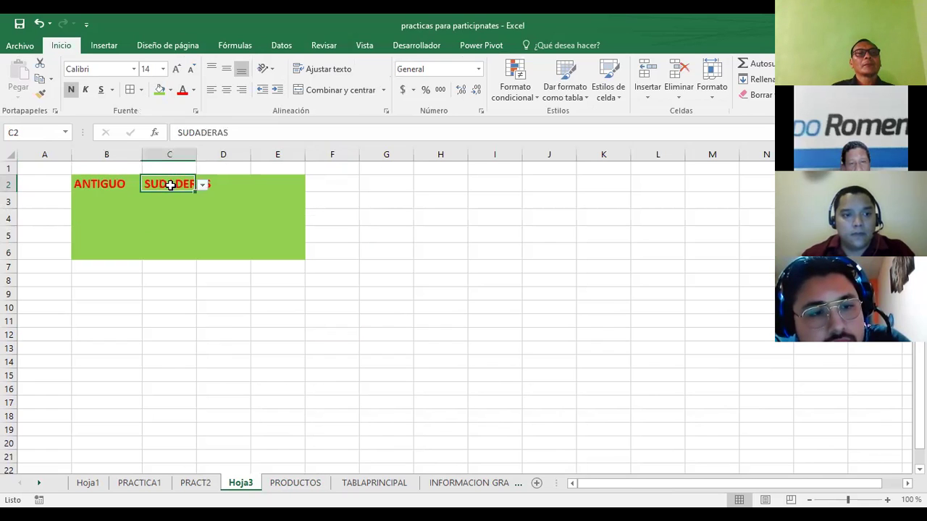
left_click(203, 186)
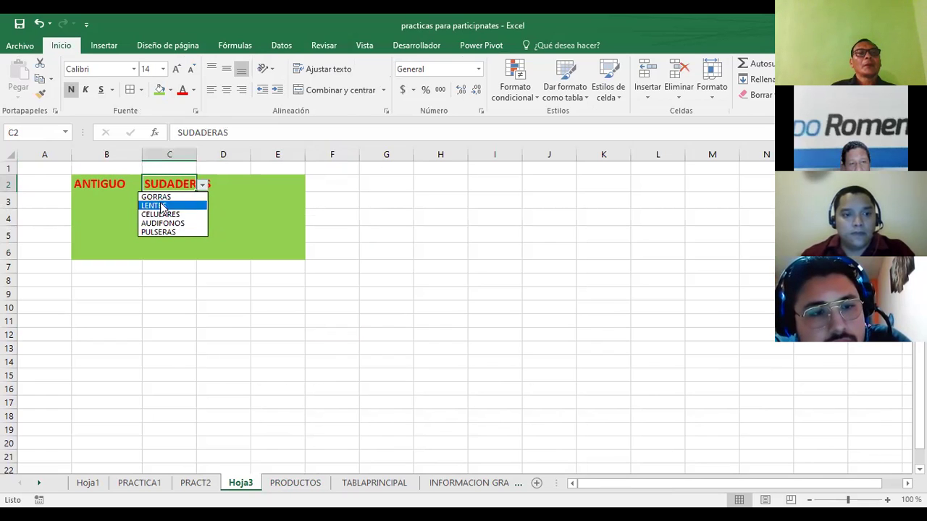
left_click(290, 489)
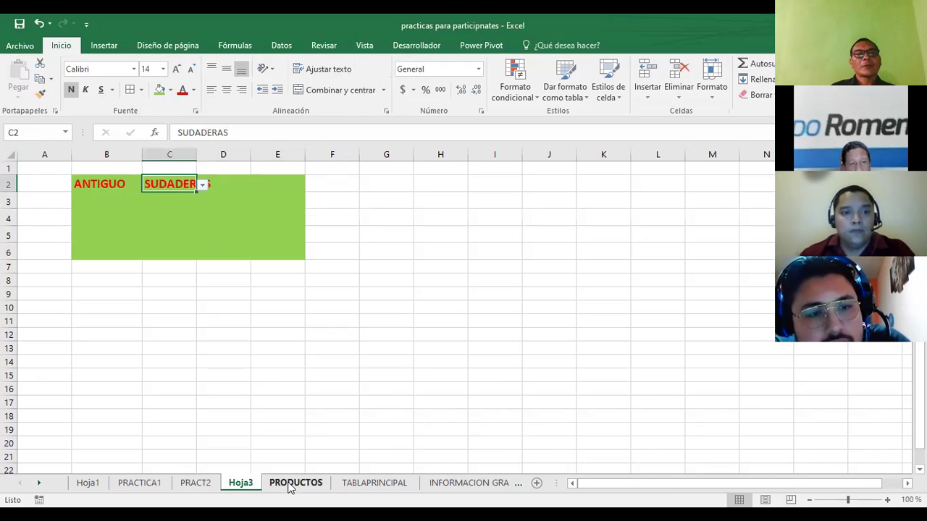
left_click(203, 186)
left_click(231, 181)
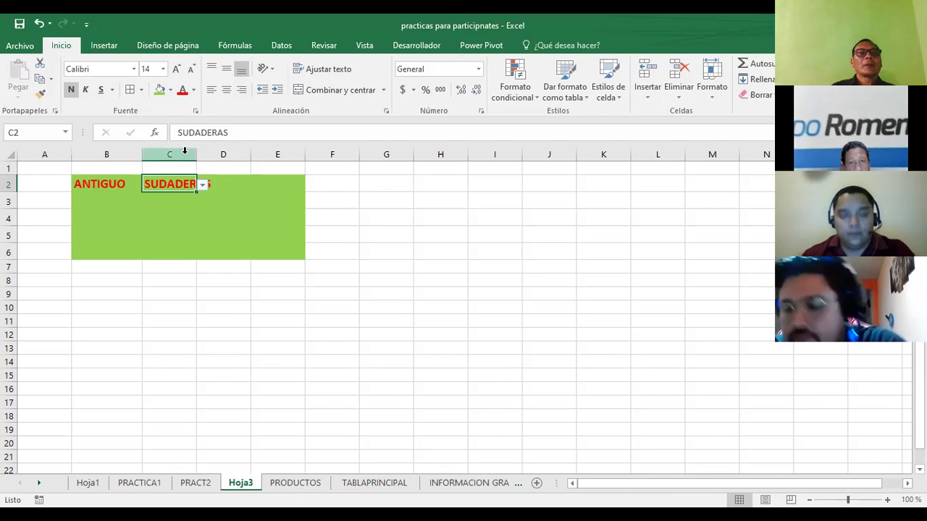
Step: Widen column C so that the product name in C2 fits inside its cell
left_click_drag(195, 154, 208, 160)
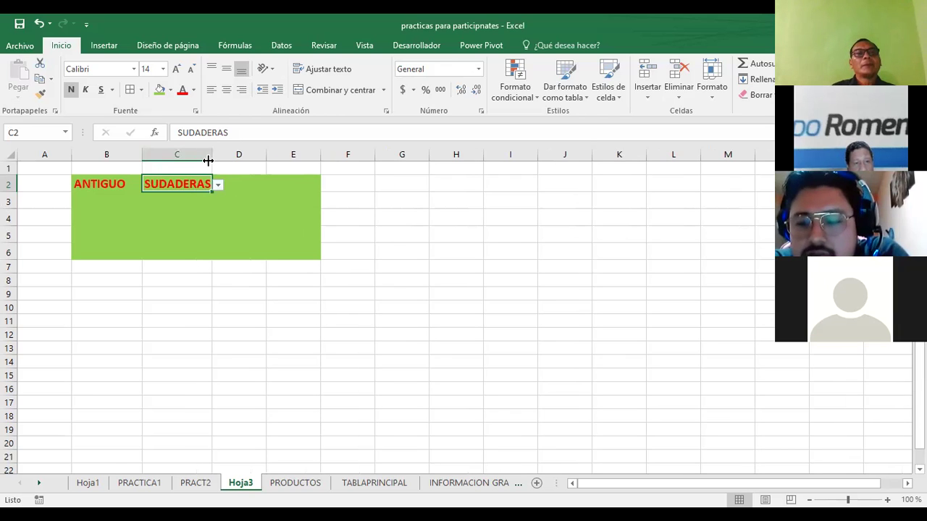
left_click_drag(215, 155, 225, 159)
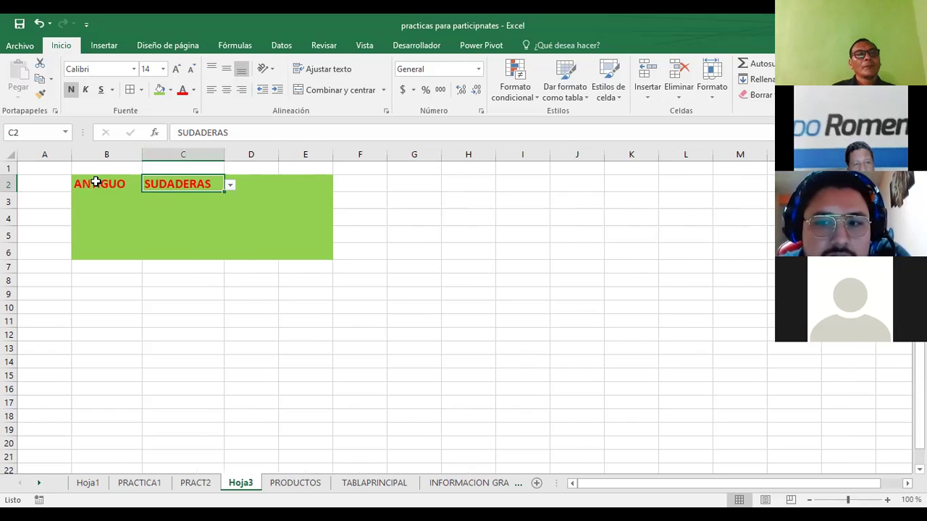
left_click(95, 182)
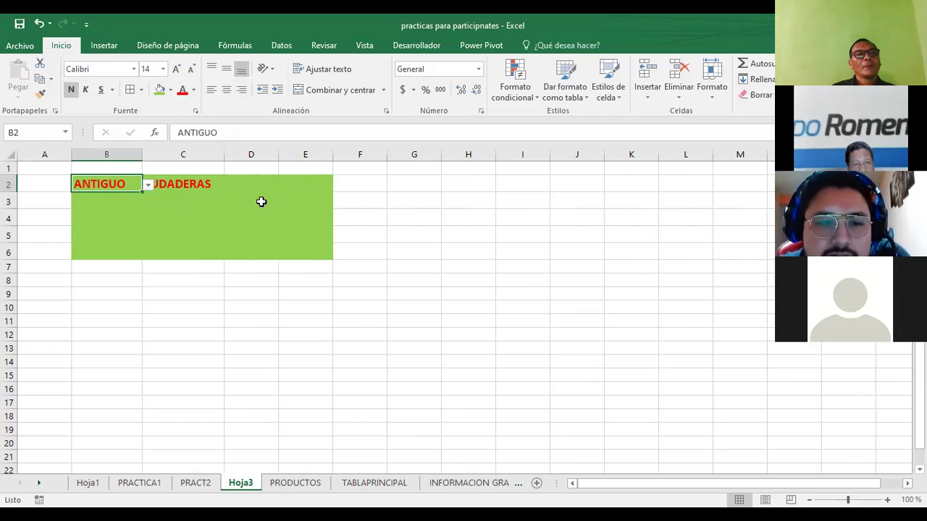
Step: Fill C2 with its dropdown down to C6, and choose LENTES as the product in C2
left_click(195, 186)
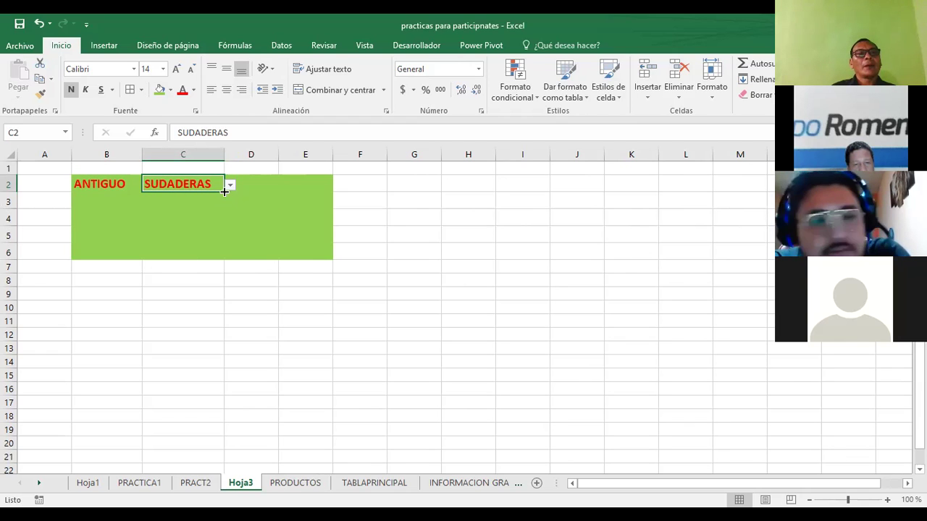
left_click_drag(223, 190, 221, 206)
left_click_drag(219, 239, 217, 255)
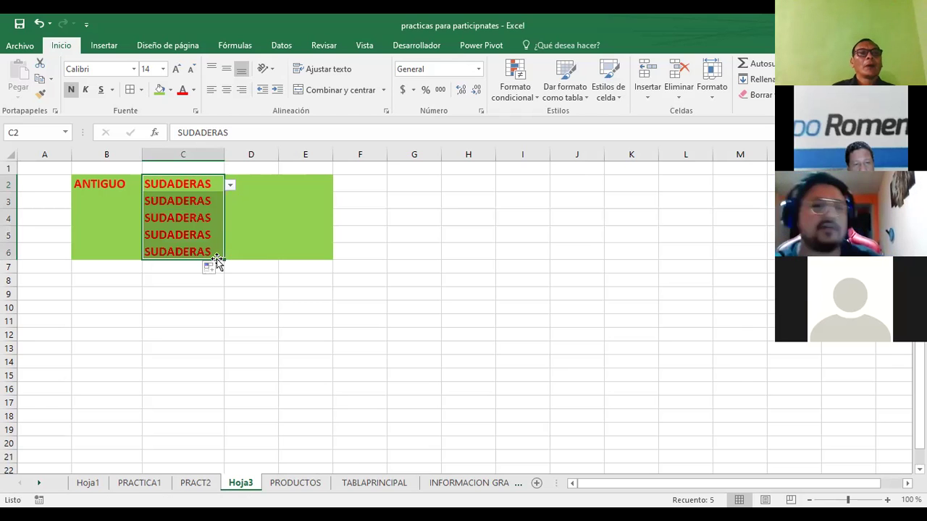
left_click(230, 186)
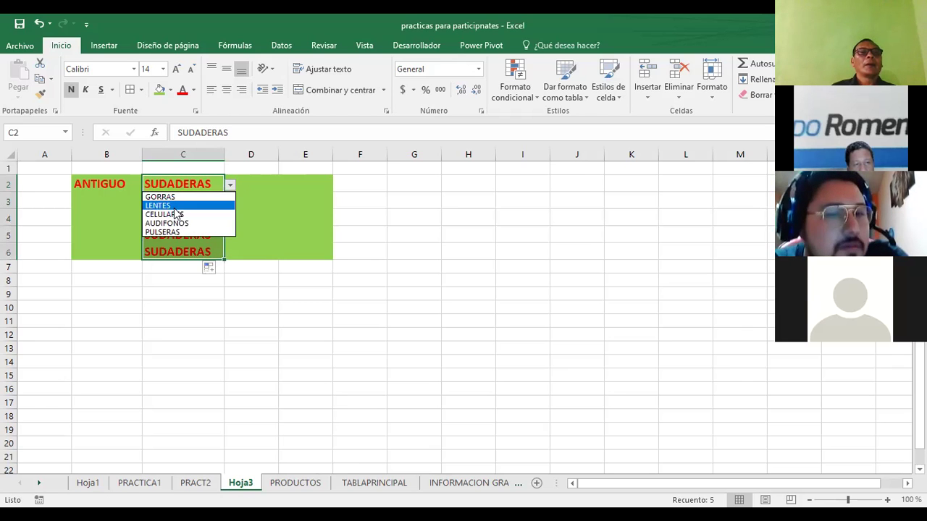
left_click(167, 205)
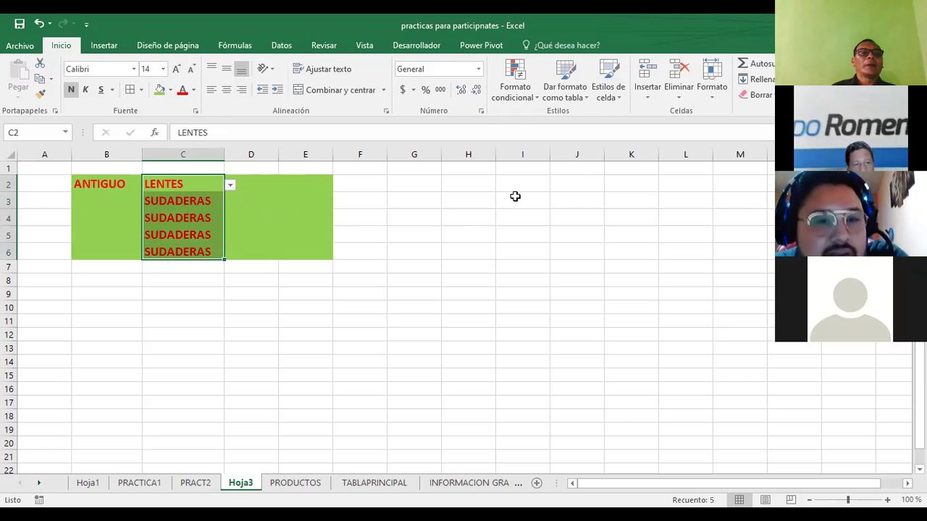
left_click(520, 318)
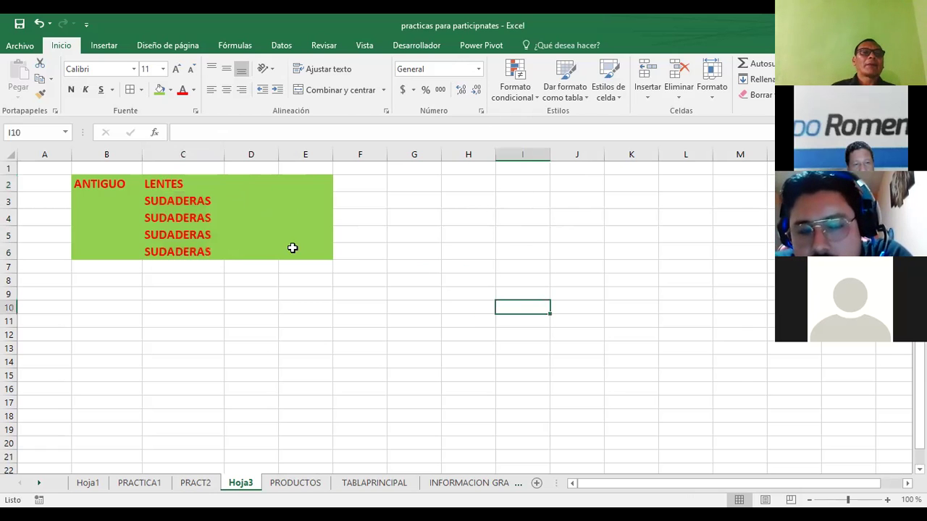
Step: Clear the copied SUDADERAS entries from C3:C6
left_click_drag(180, 201, 181, 247)
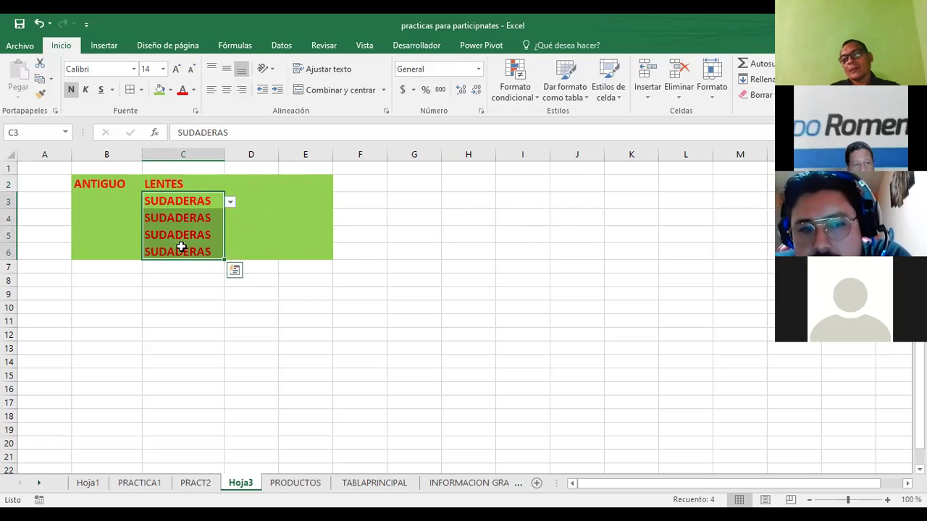
key("Delete")
left_click(237, 311)
Step: Test the ANTIGUO product dropdown in C2 with GORRAS, CELULARES and finally PULSERAS
left_click(161, 184)
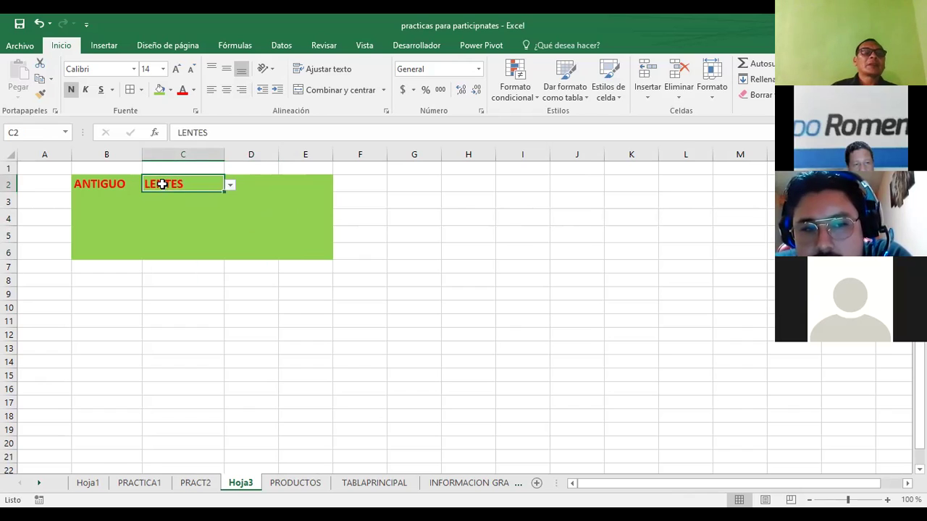
left_click(231, 186)
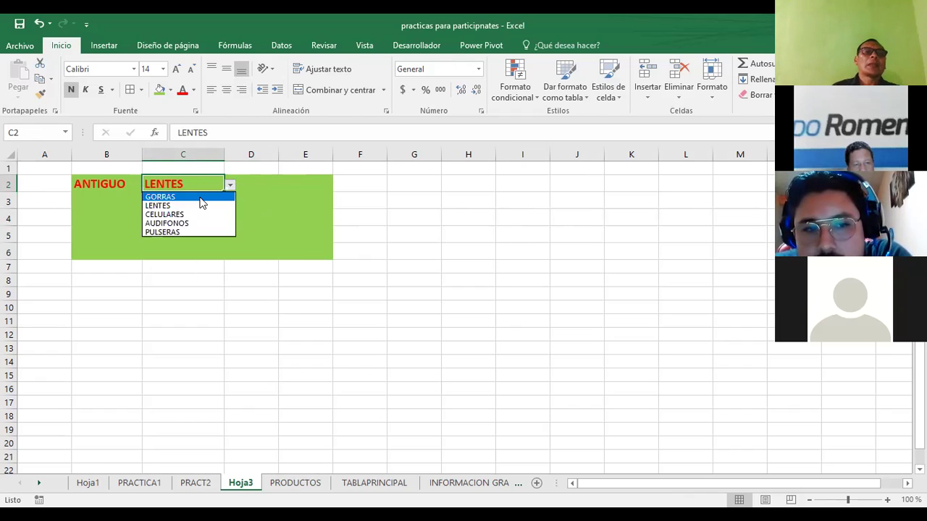
left_click(231, 194)
left_click(231, 187)
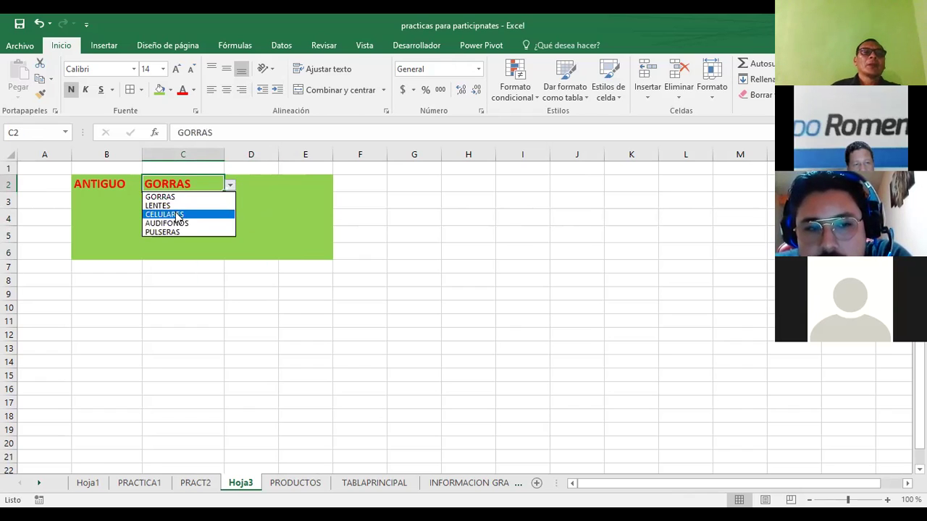
left_click(178, 217)
left_click(231, 185)
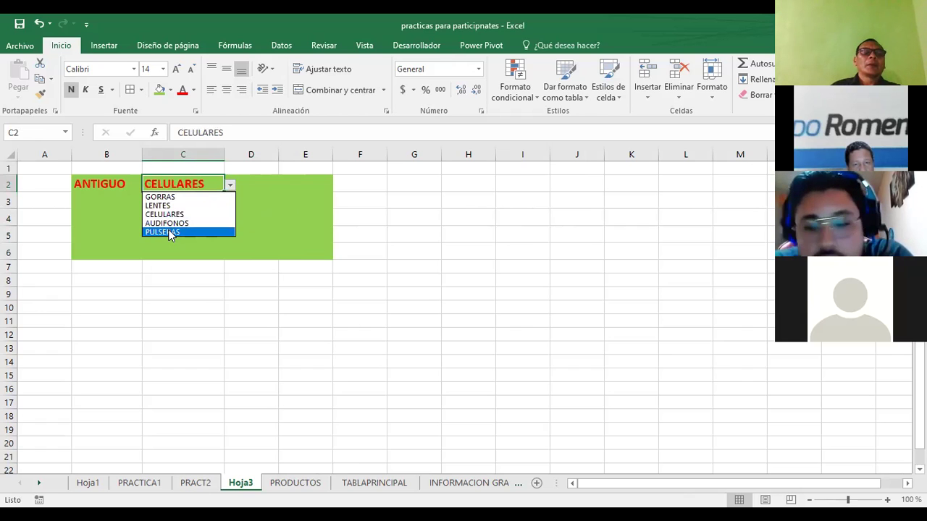
left_click(170, 232)
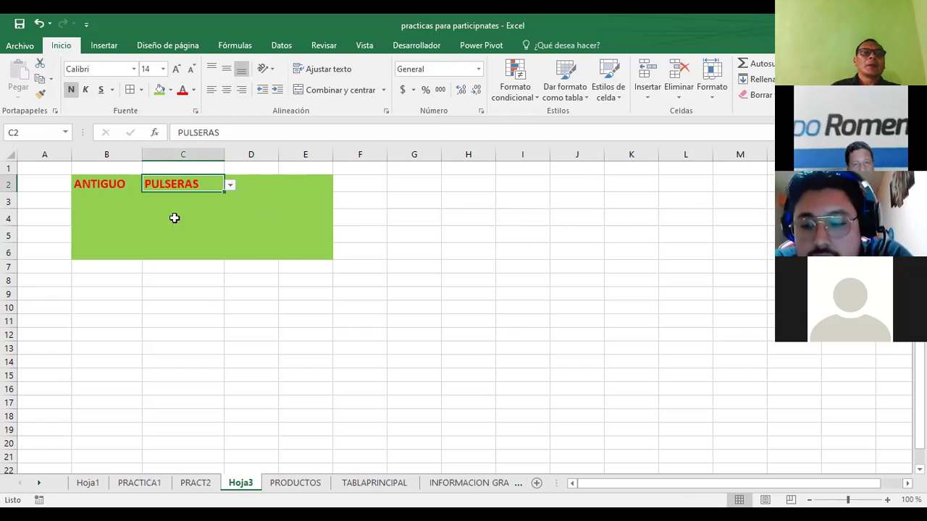
left_click(428, 231)
Step: Add list data validation to G2 with the directly entered source CAMISAS,PANTALONES,BUFANDAS,GORRAS
left_click(415, 184)
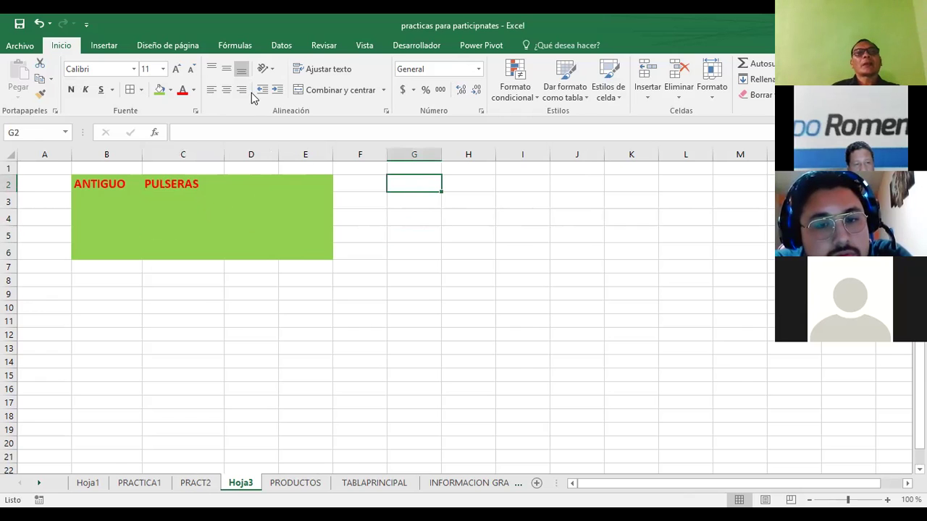
left_click(280, 44)
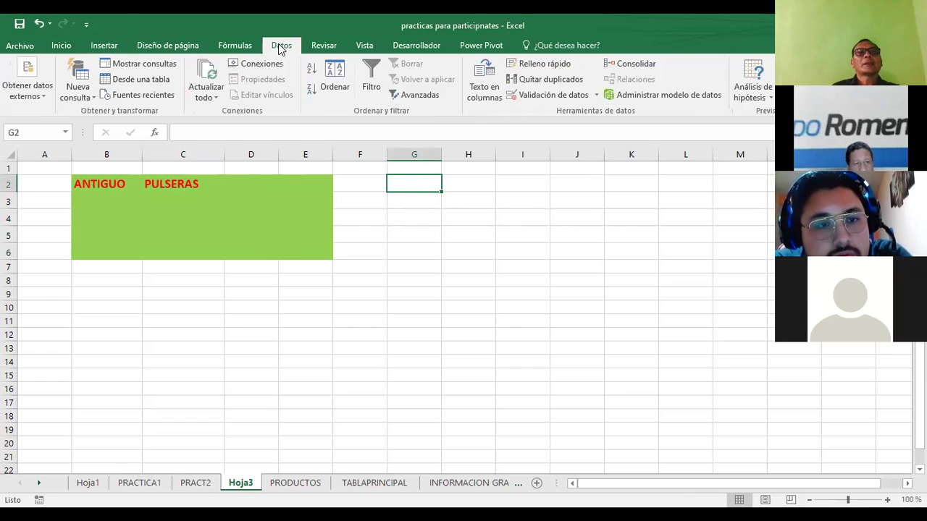
left_click(553, 95)
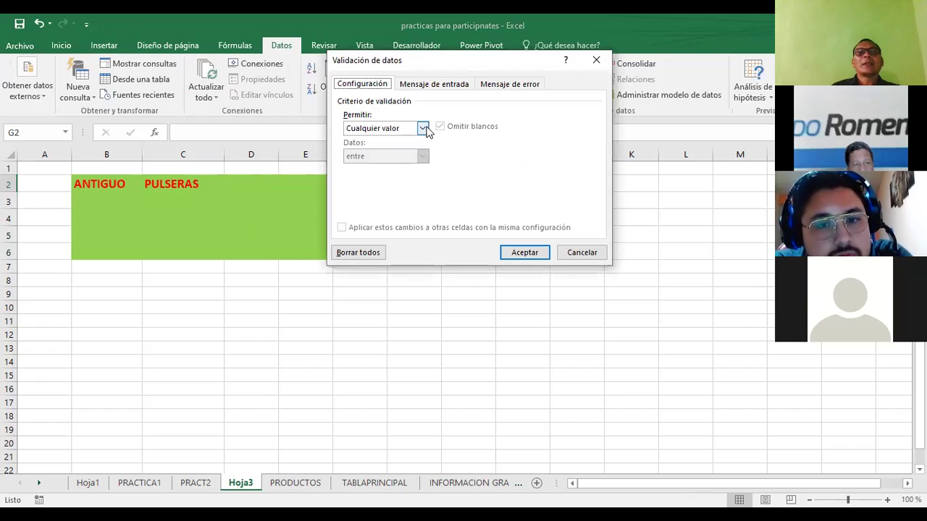
left_click(424, 128)
left_click(377, 170)
left_click(380, 181)
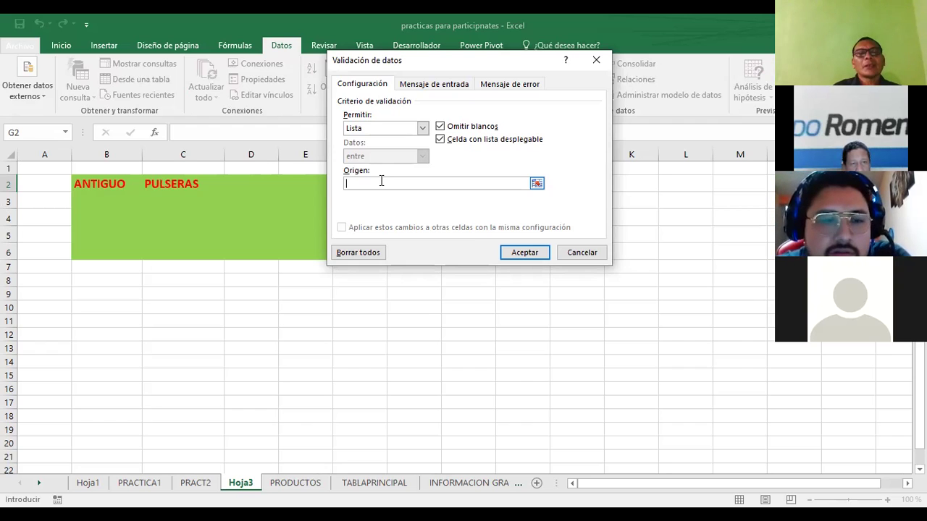
type("CAMISAS,PANTALONES,BU")
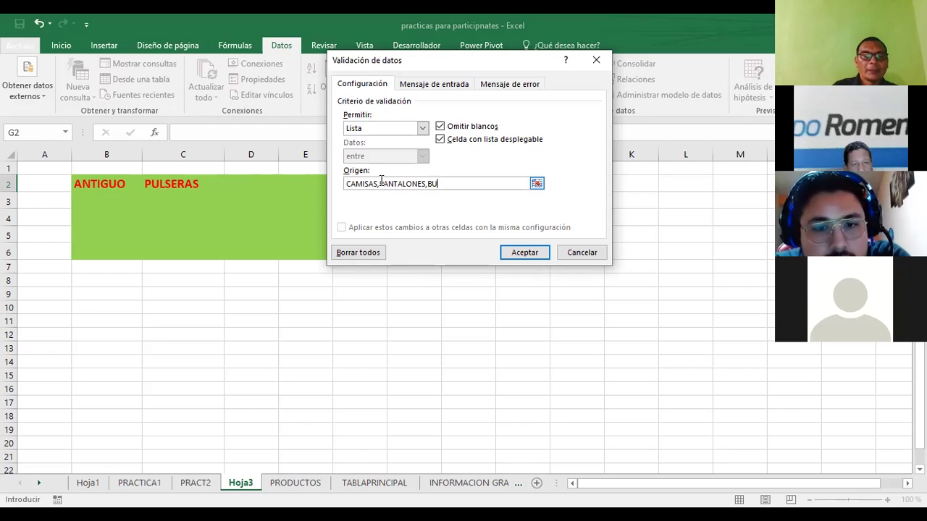
type("FANDAS,")
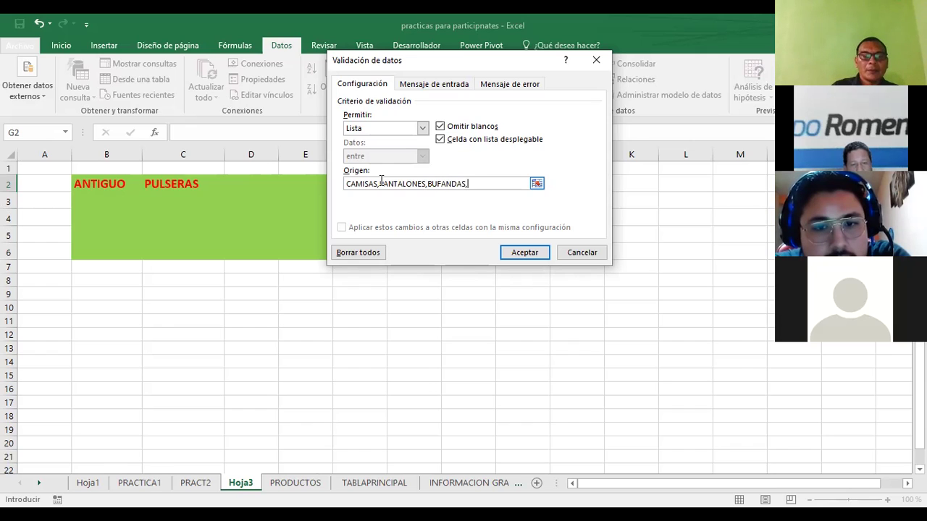
type("GORRAS")
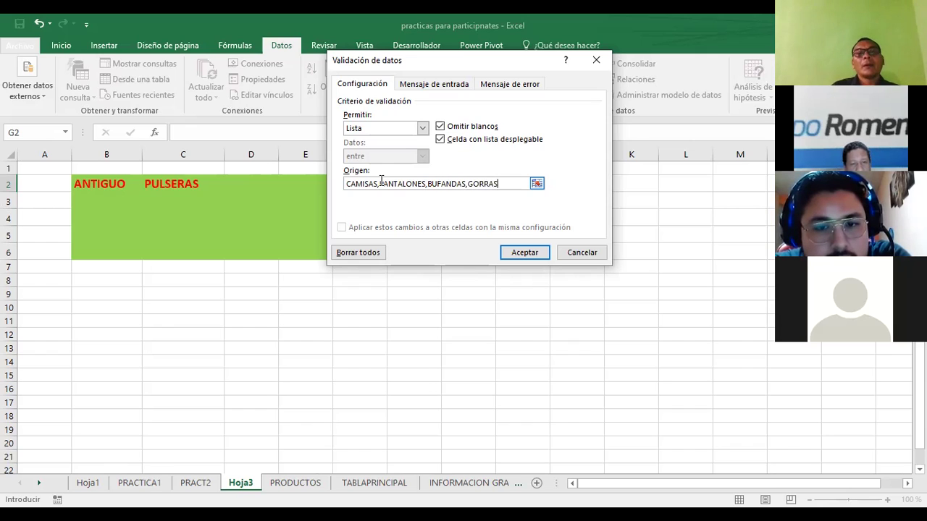
key("Return")
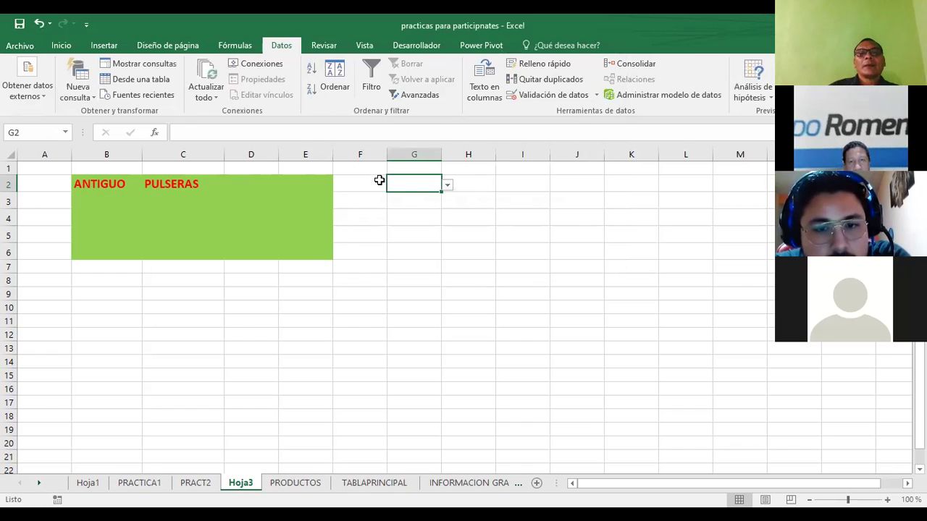
Step: Test G2's dropdown by choosing its CAMISAS,PANTALONES,BUFANDAS,GORRAS entry and reopening the list
left_click(447, 185)
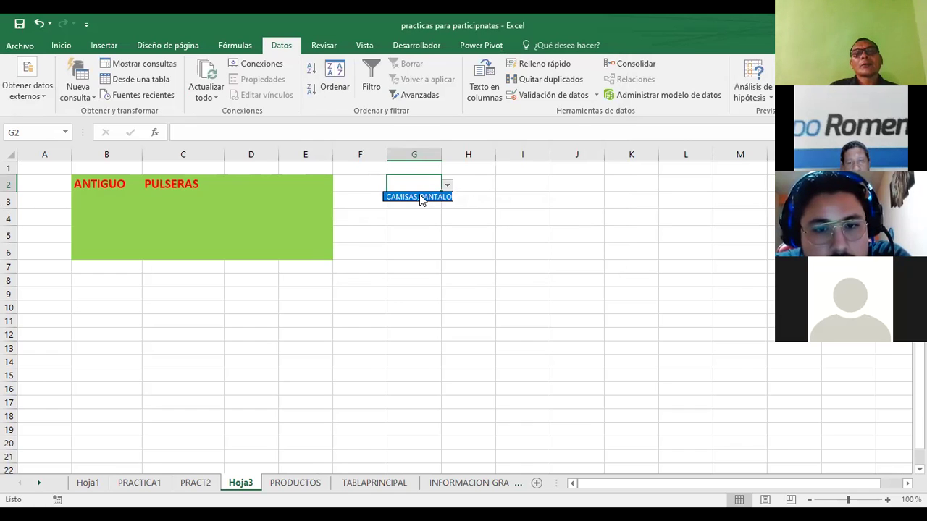
left_click(421, 197)
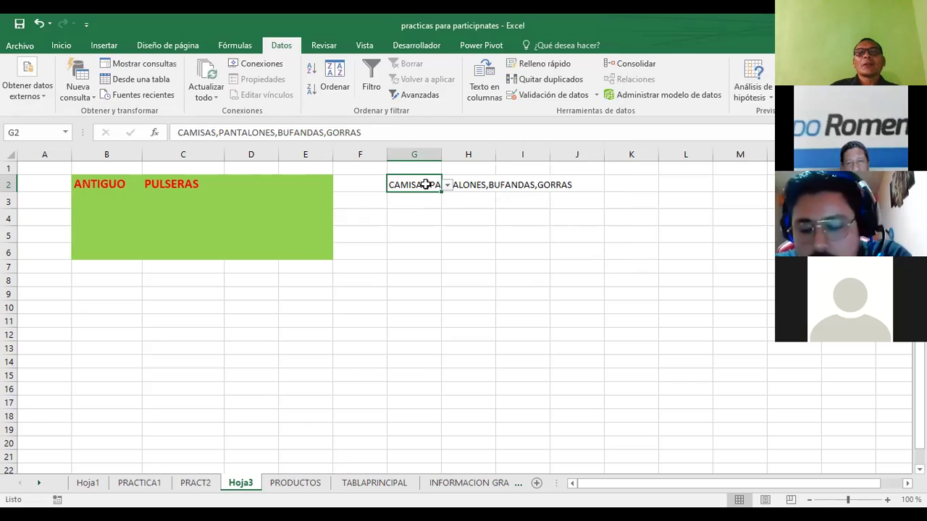
left_click(447, 185)
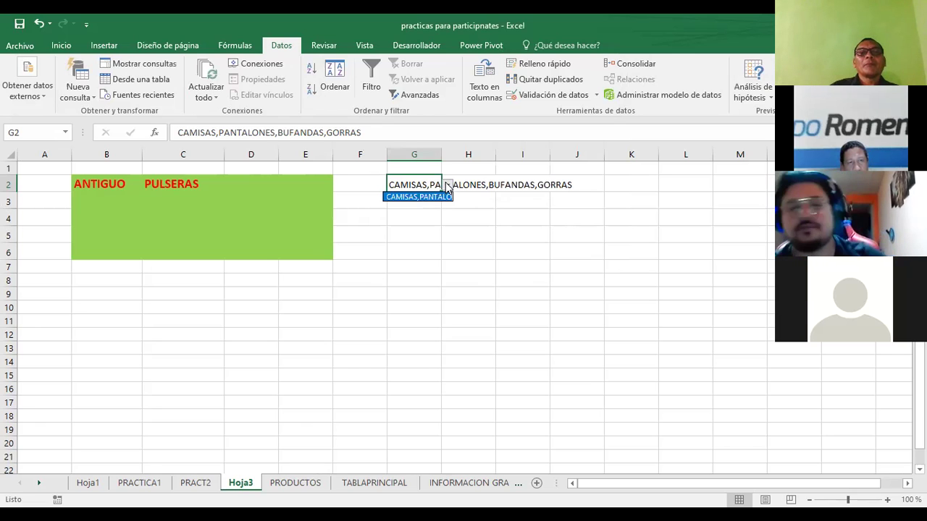
left_click(408, 198)
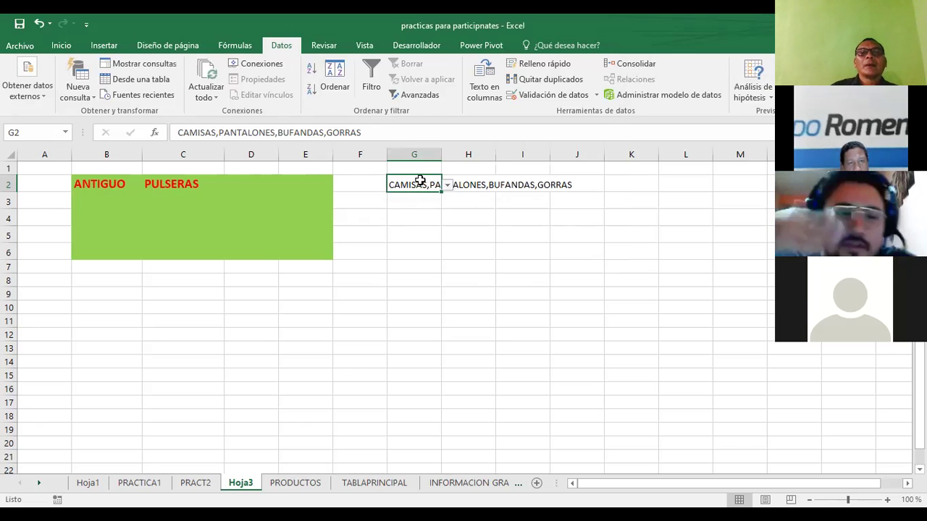
left_click(446, 186)
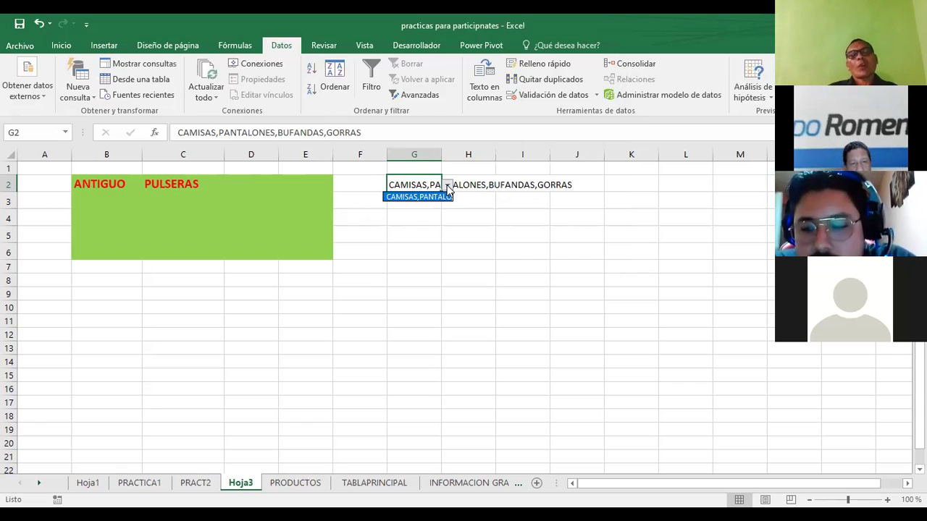
Step: Examine the product dropdown in C3 and the range C3:C6 against the single comma-separated entry in G2
left_click(181, 191)
left_click_drag(182, 203, 176, 247)
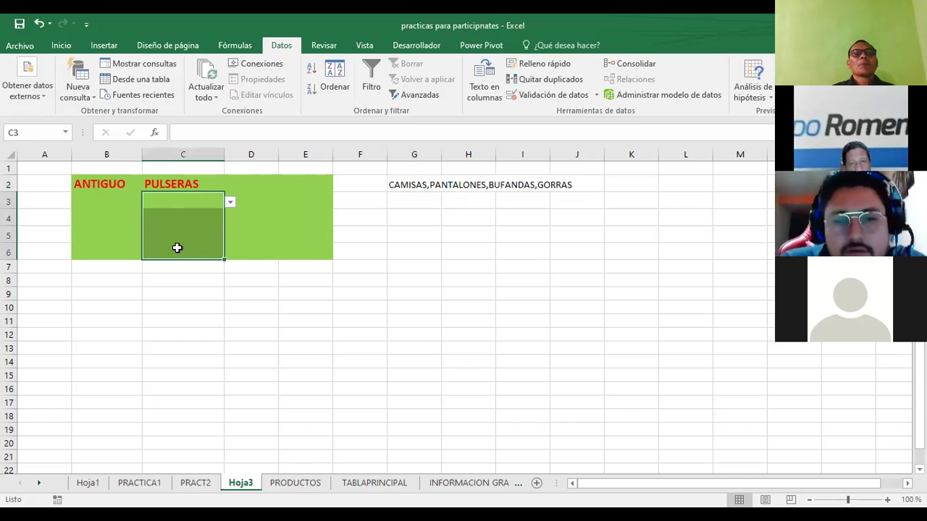
left_click(391, 251)
left_click(184, 199)
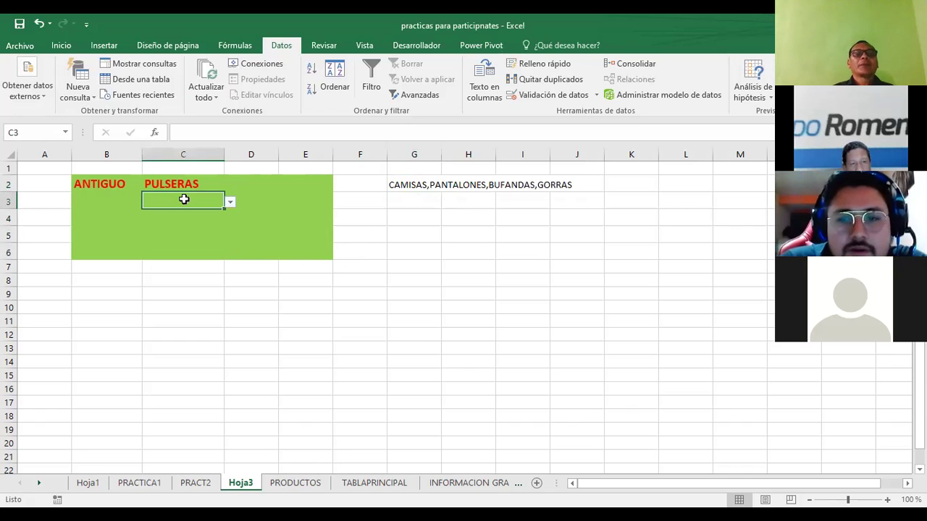
left_click(231, 204)
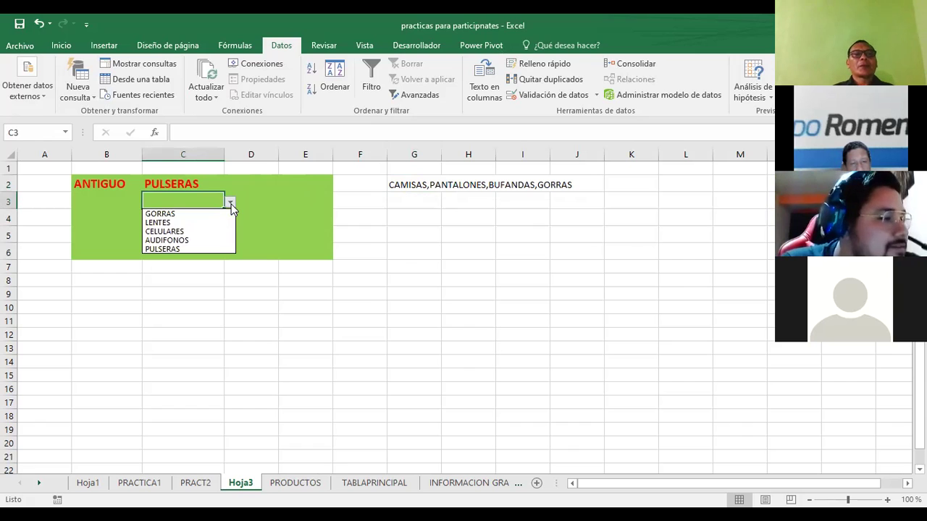
key("Escape")
left_click_drag(407, 184, 565, 181)
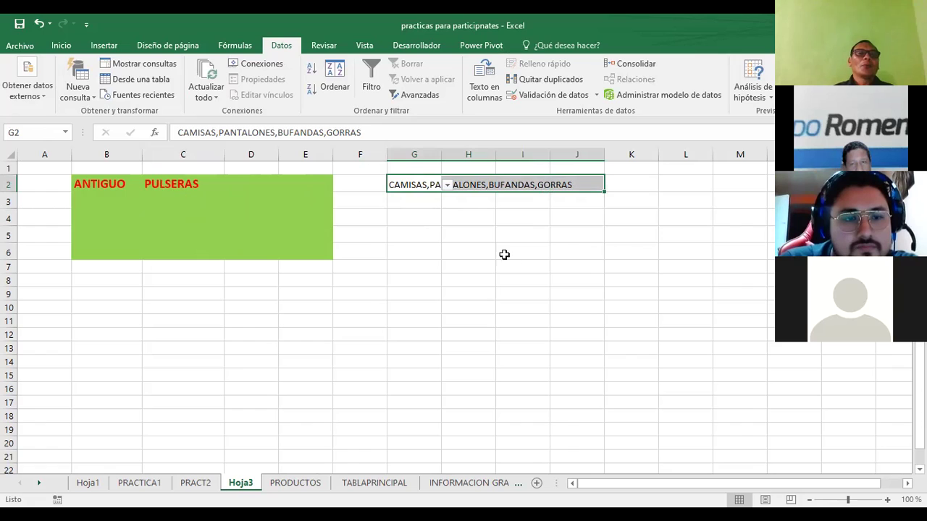
left_click_drag(187, 201, 191, 252)
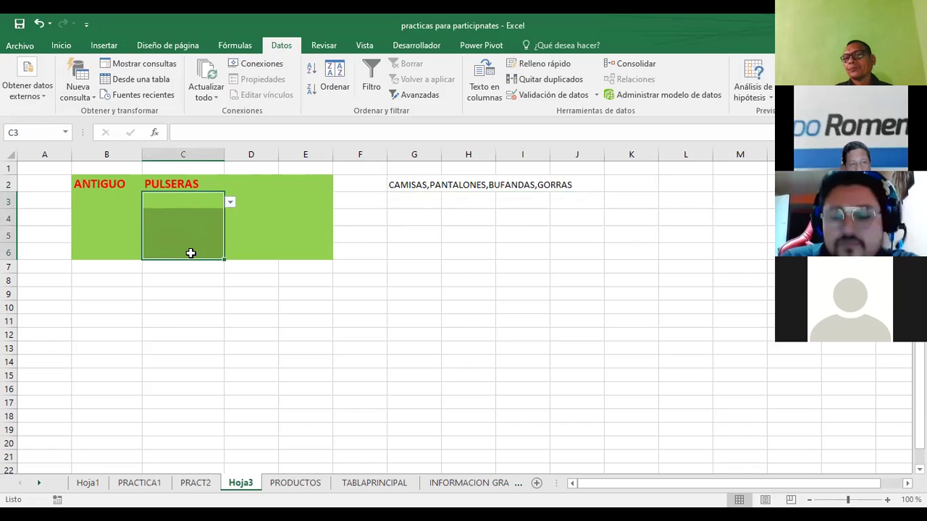
left_click(483, 266)
left_click(174, 200)
left_click(230, 203)
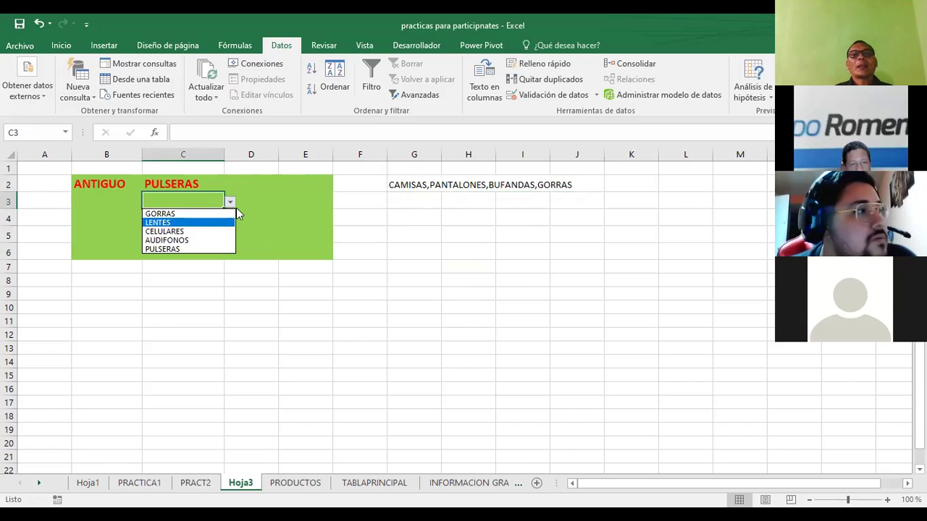
left_click(408, 184)
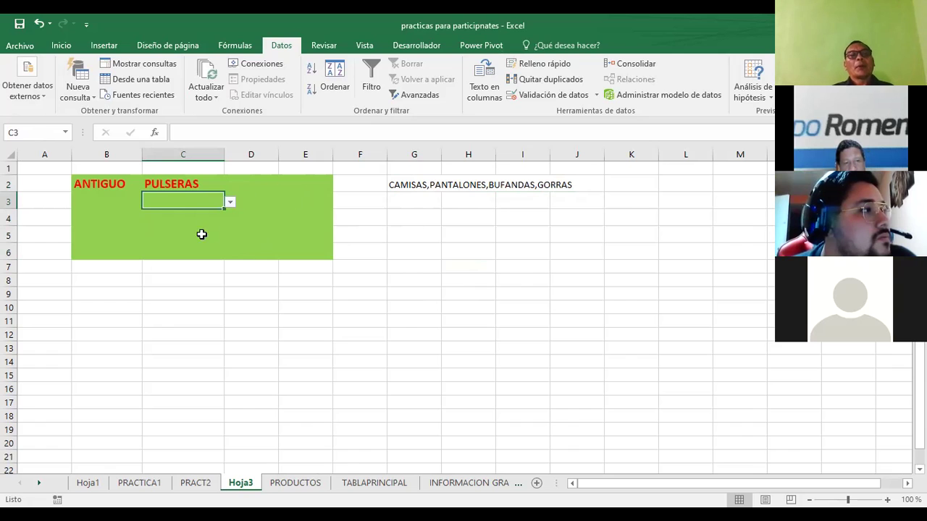
left_click(190, 182)
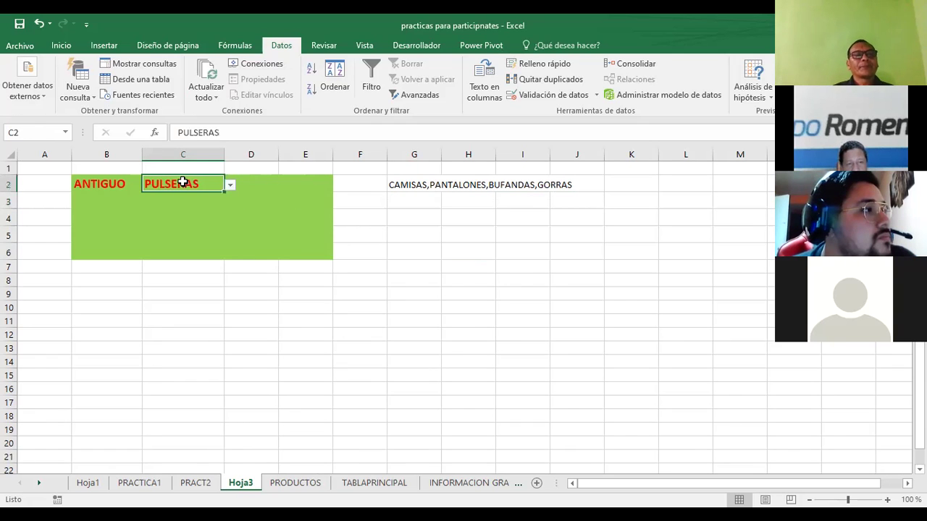
left_click(170, 197)
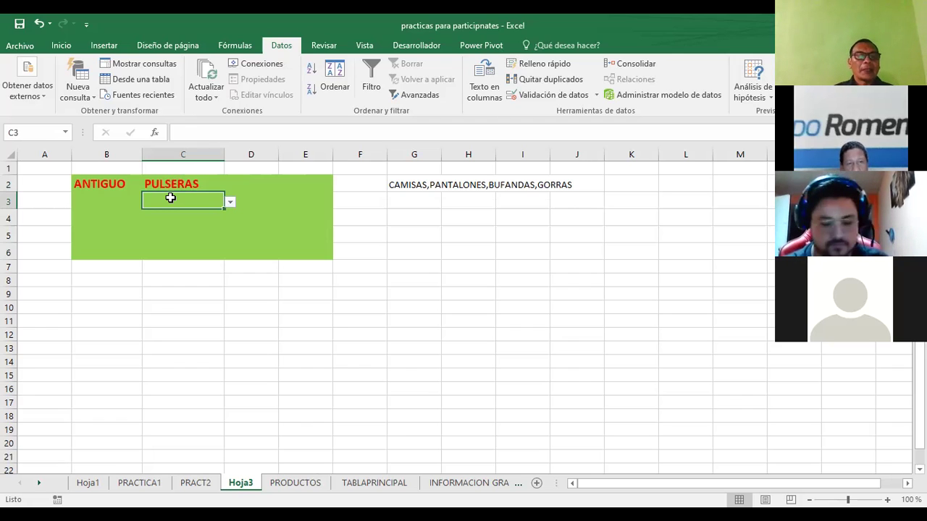
left_click(255, 185)
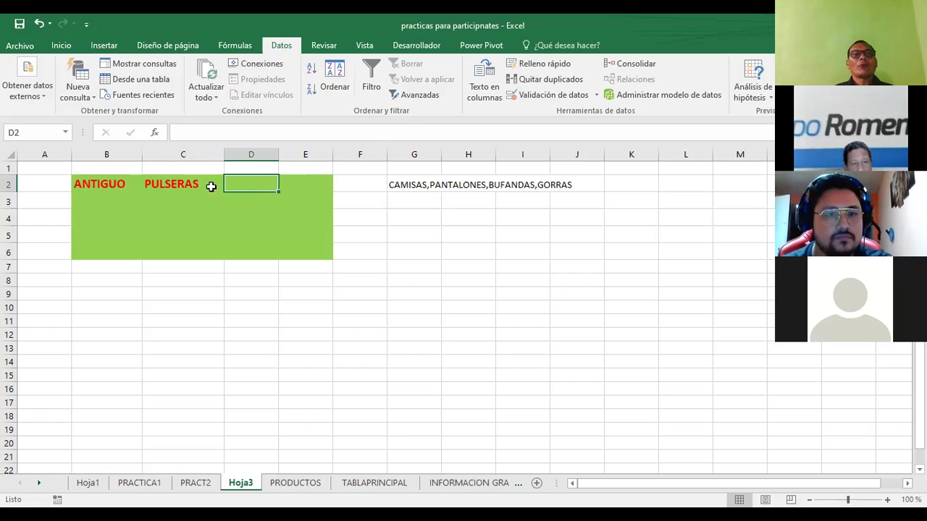
left_click(169, 188)
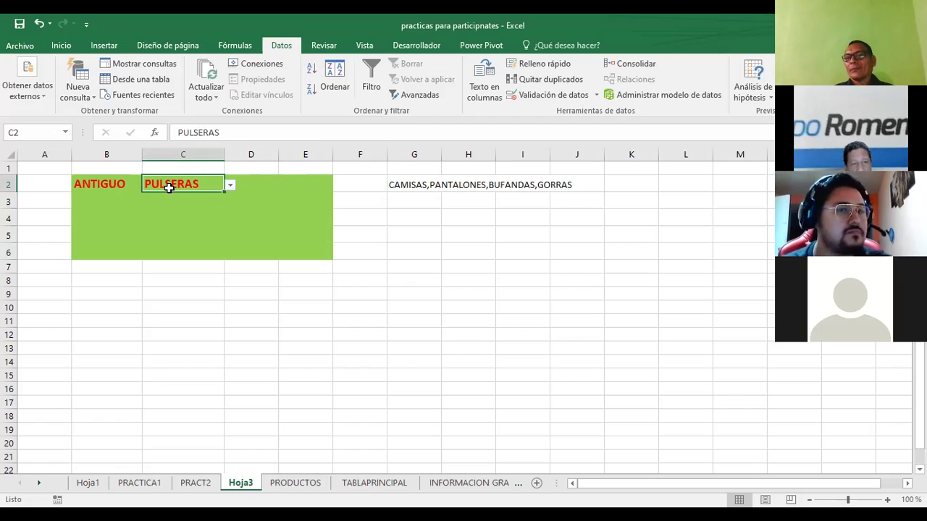
left_click(254, 187)
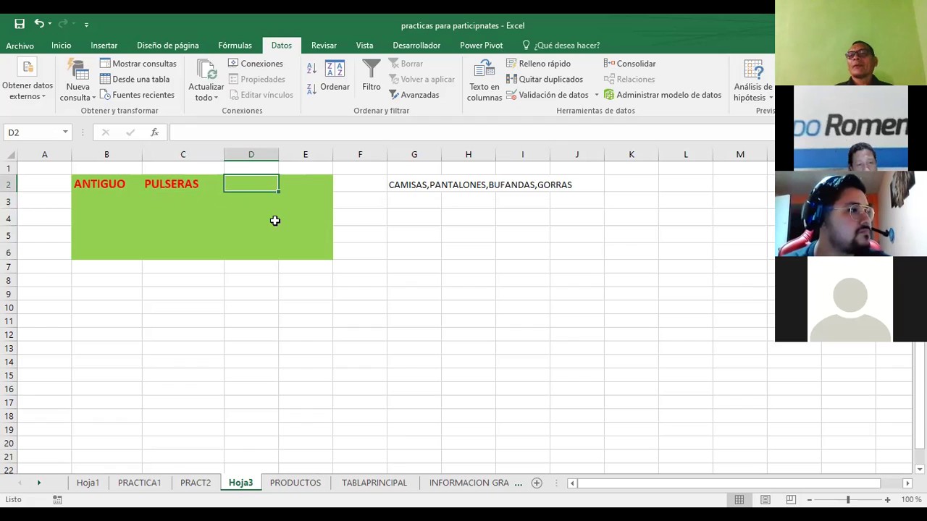
left_click(177, 198)
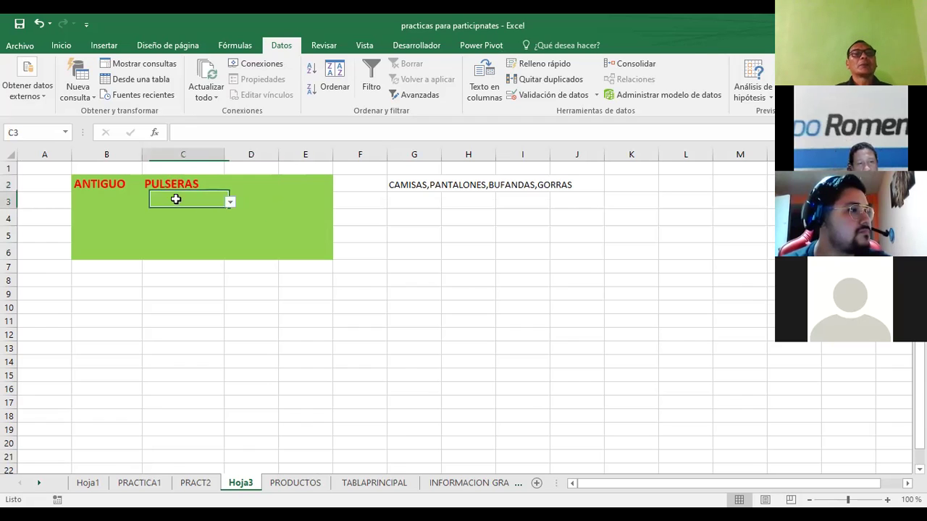
left_click(85, 196)
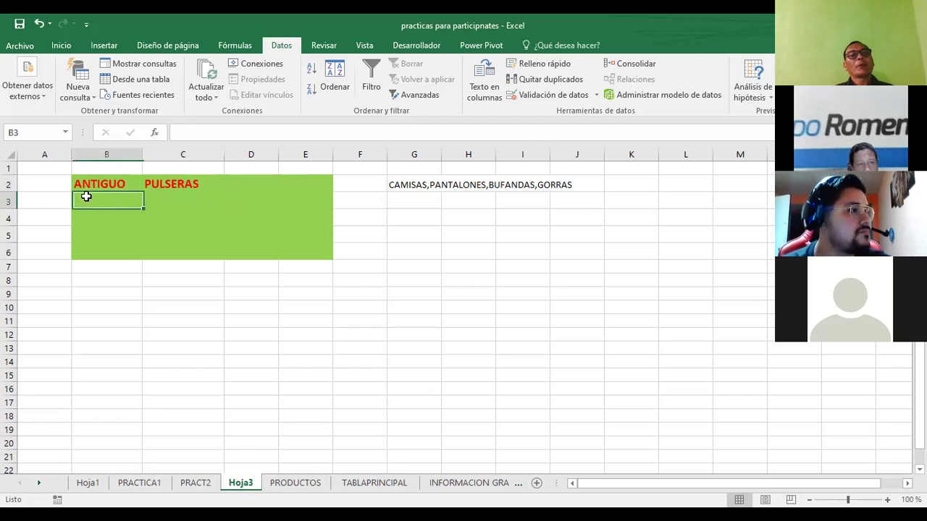
Step: Choose MERLIOT as the branch in B2 and open the dependent product list in C2
left_click(114, 183)
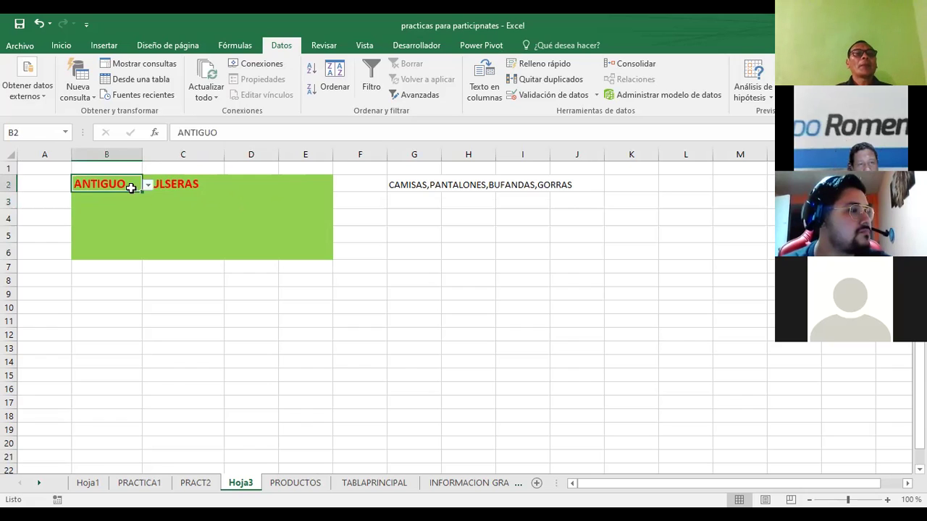
left_click(148, 187)
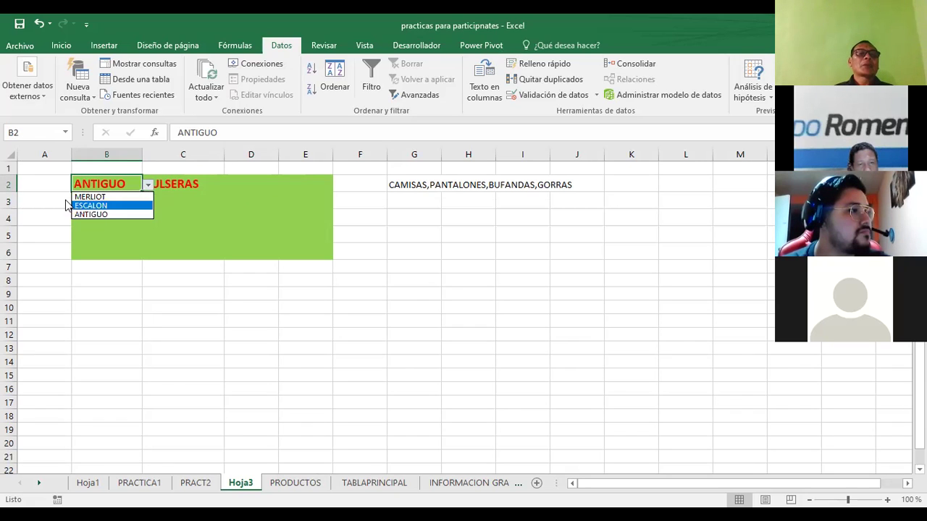
left_click(92, 197)
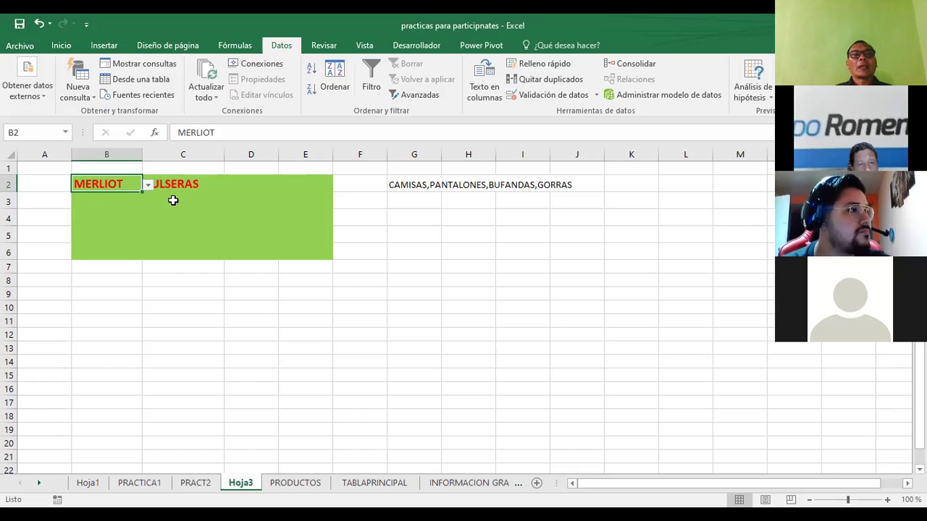
left_click(165, 185)
left_click(230, 187)
left_click(101, 187)
Step: Choose ESCALON as the branch in B2 and GUANTES as its product in C2
left_click(105, 183)
left_click(147, 187)
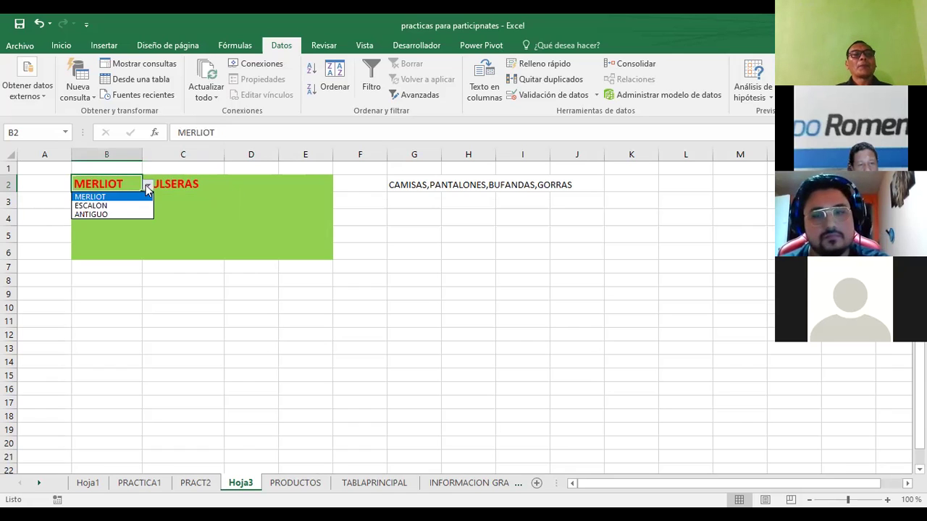
left_click(91, 207)
left_click(188, 185)
left_click(231, 187)
key("Down")
key("Down")
key("Down")
key("Down")
key("Return")
left_click(230, 186)
left_click(230, 186)
left_click(257, 189)
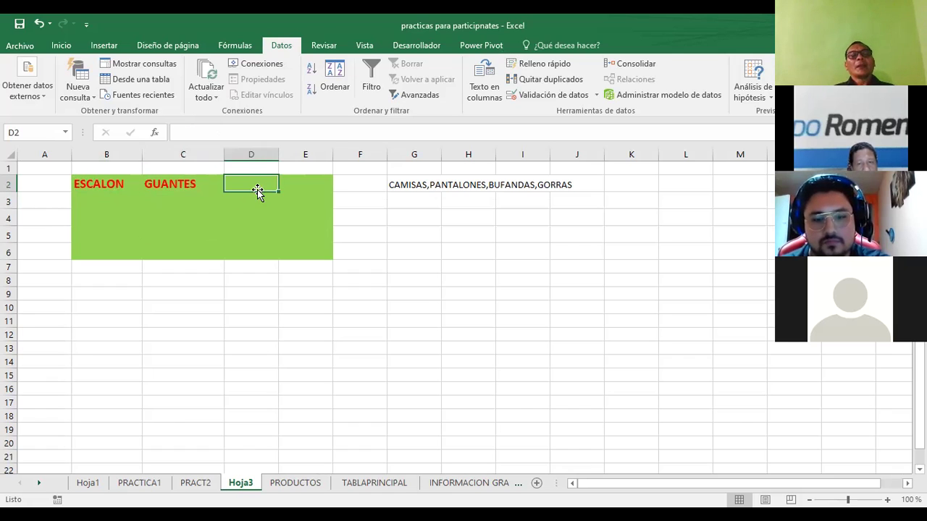
left_click(189, 188)
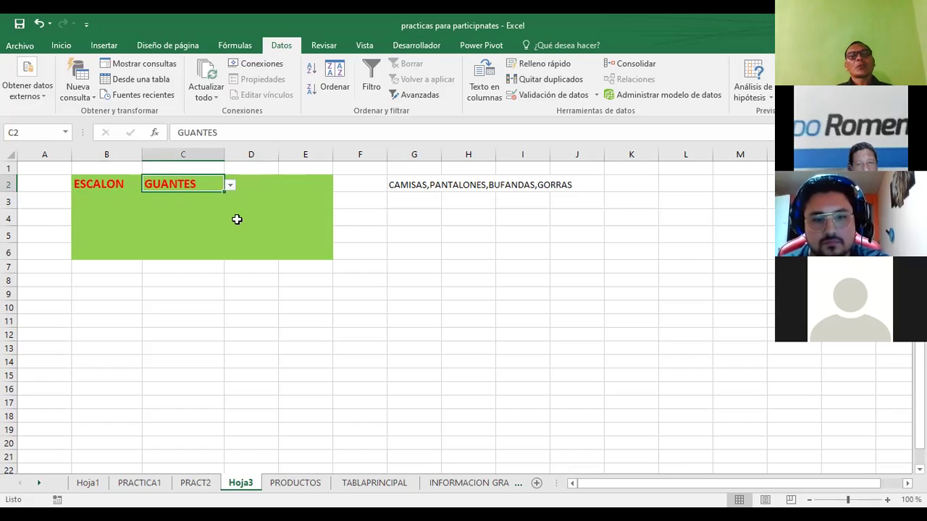
Step: Fill C2's GUANTES entry with its dropdown across D2:I2, overwriting the directly typed list in G2
left_click(408, 184)
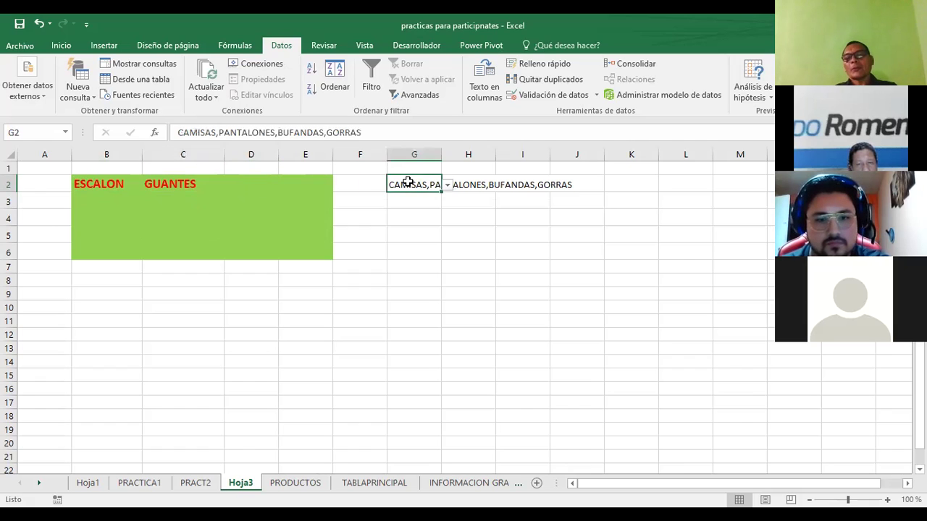
left_click(182, 184)
left_click(223, 191)
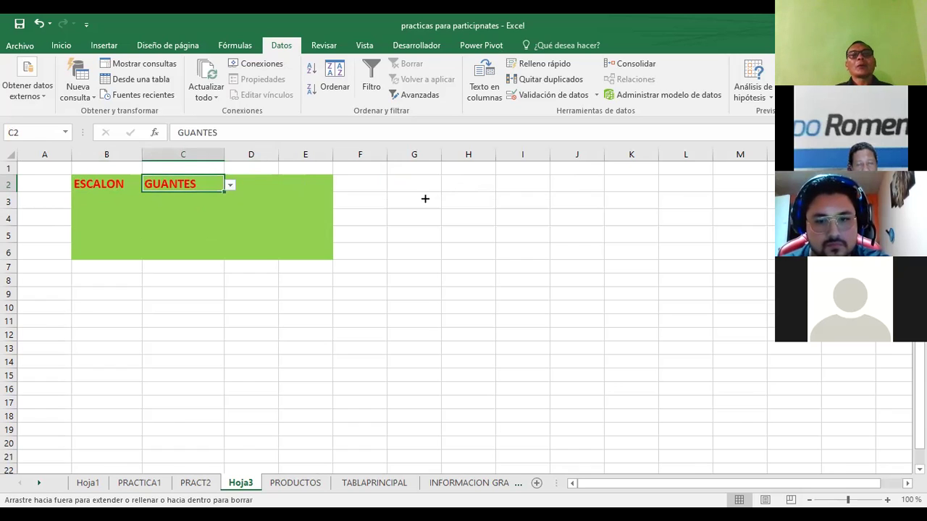
left_click_drag(426, 204, 535, 186)
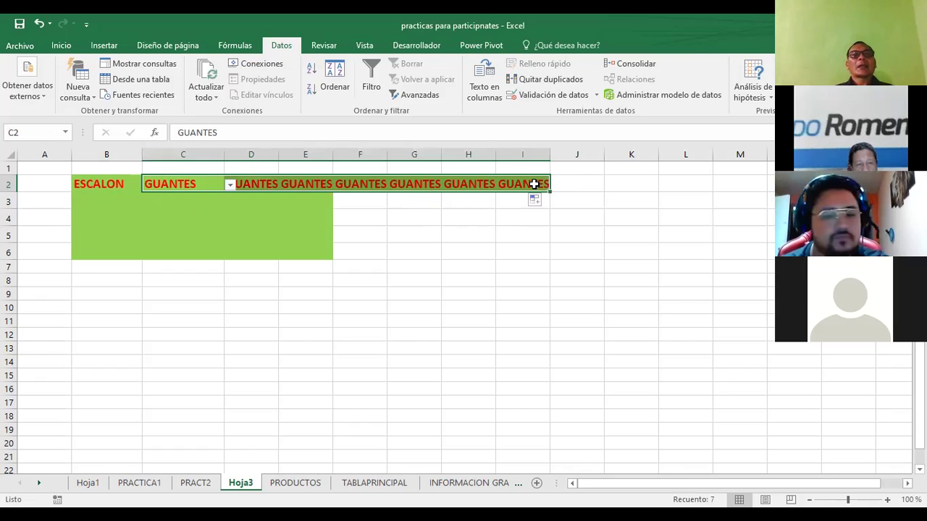
Step: Change the product in C2 to MAQUILLAJES using its dropdown
left_click(230, 185)
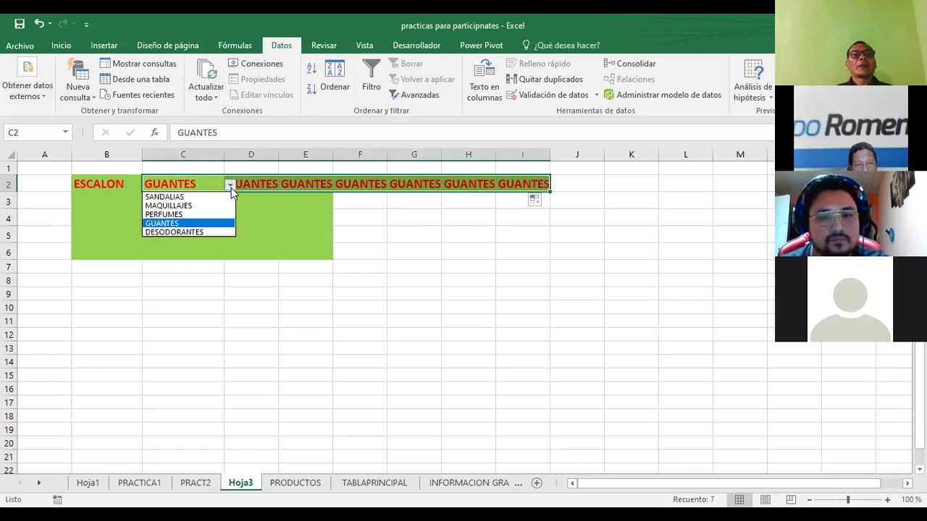
left_click(196, 205)
left_click(430, 233)
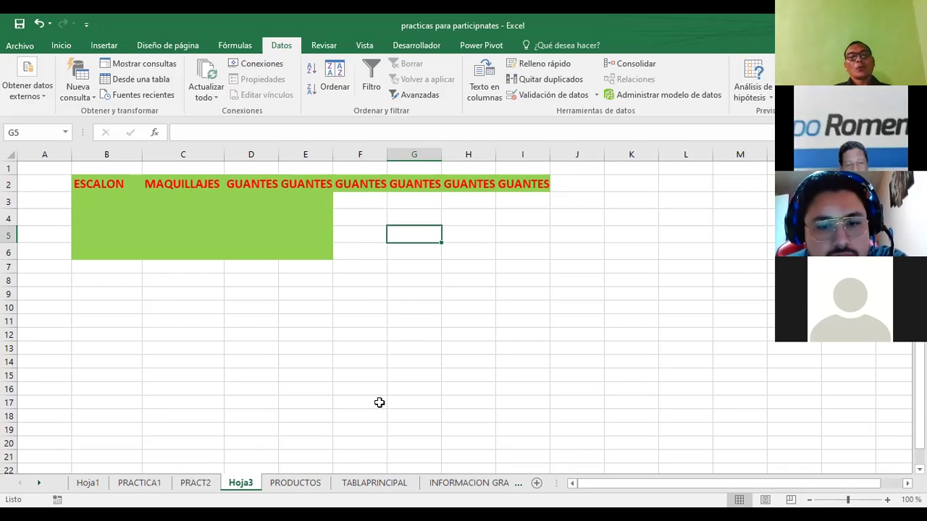
Step: Open the recent workbook LISTAS from the EXCEL AVANZADO 1-2 folder
left_click(22, 48)
left_click(26, 131)
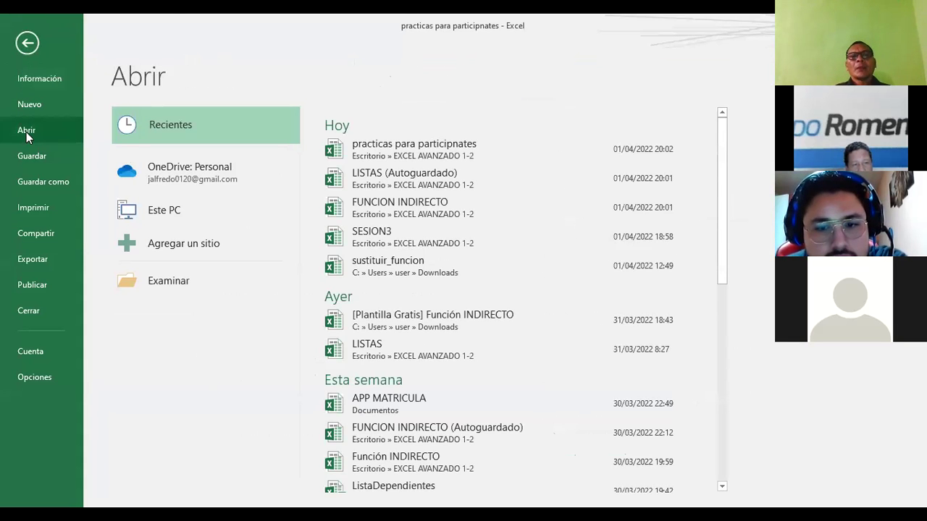
left_click(449, 355)
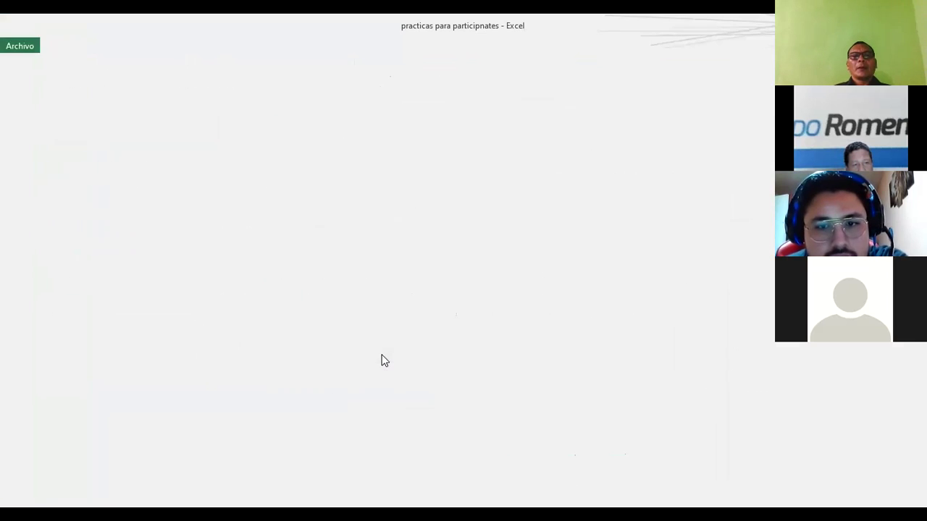
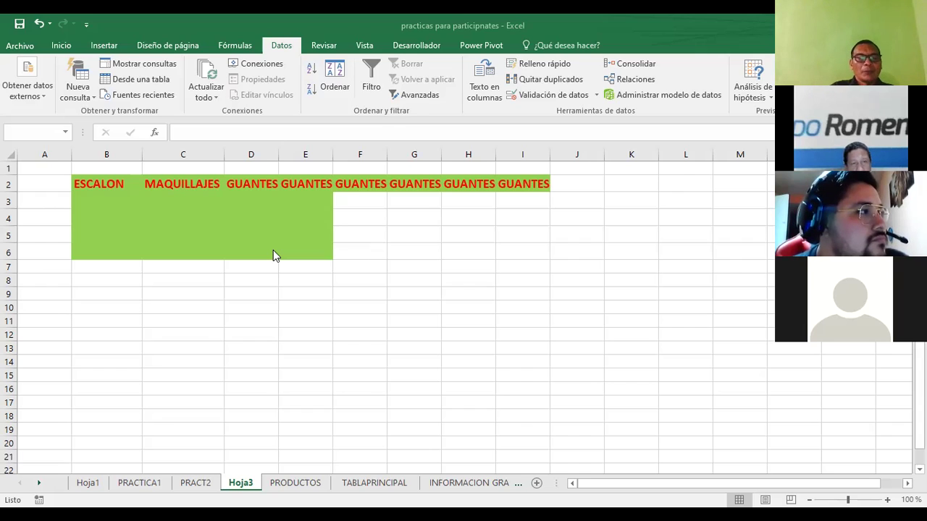
Step: Try to enter a value in a cell restricted by data validation, retry it and cancel the entry
key("Escape")
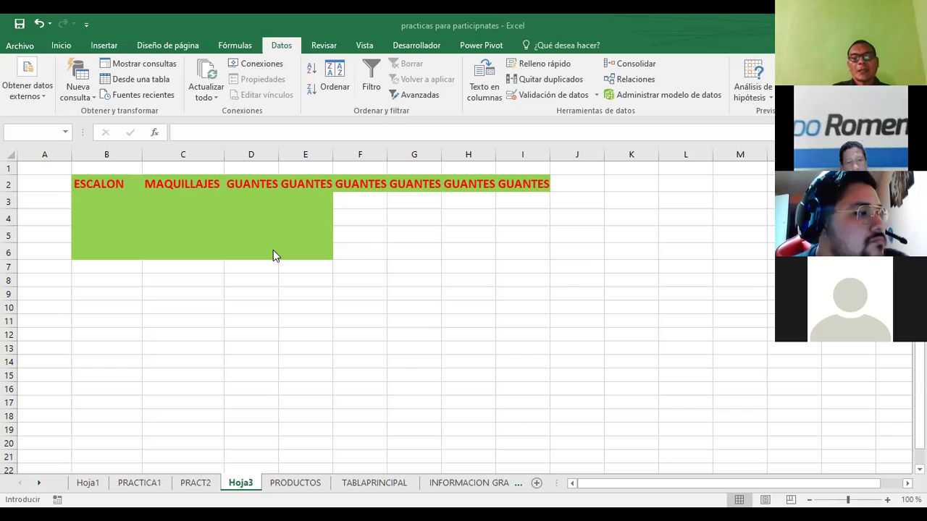
key("Return")
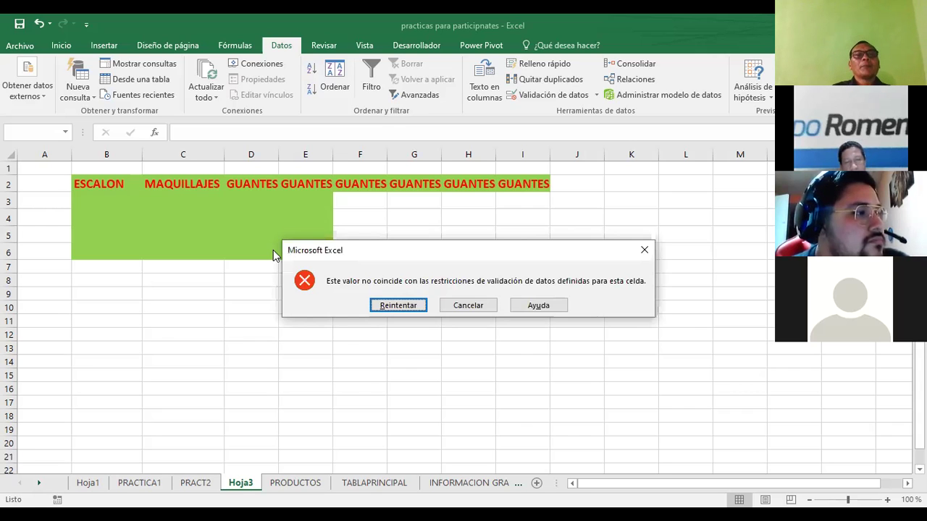
key("Return")
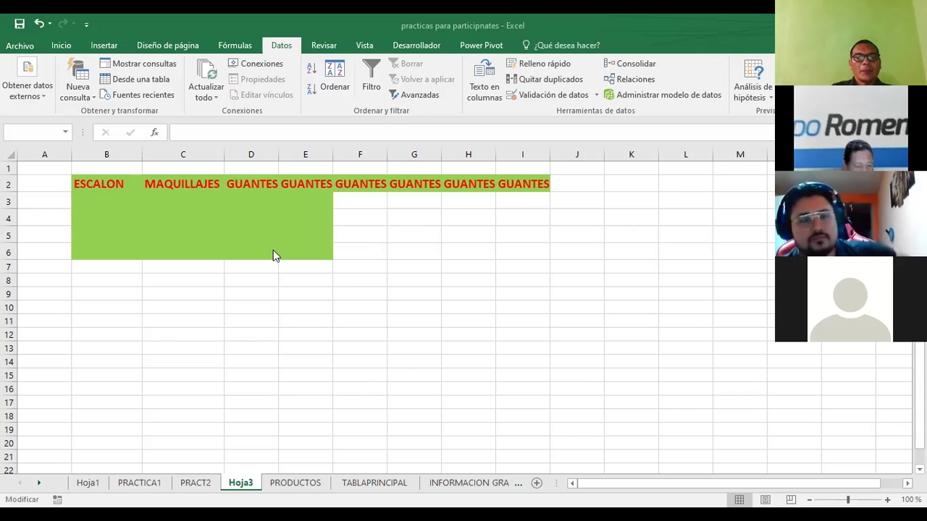
key("Return")
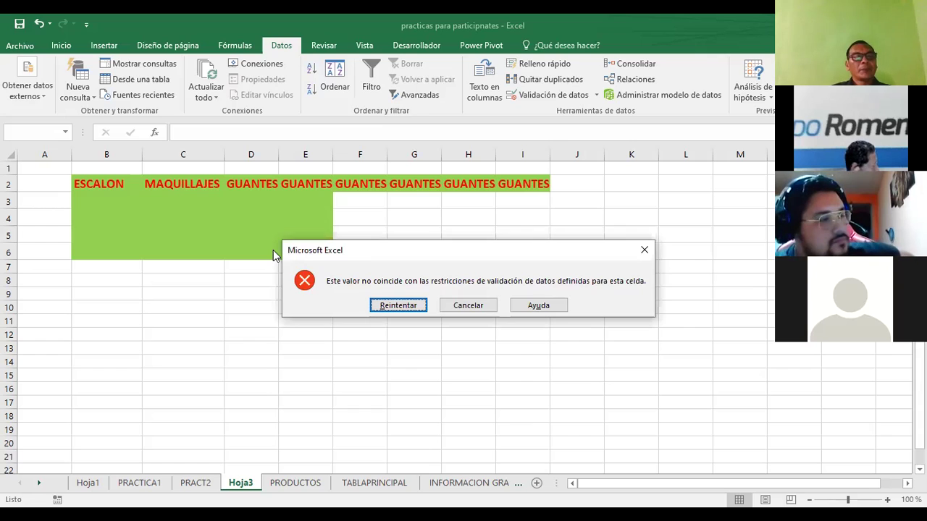
key("Escape")
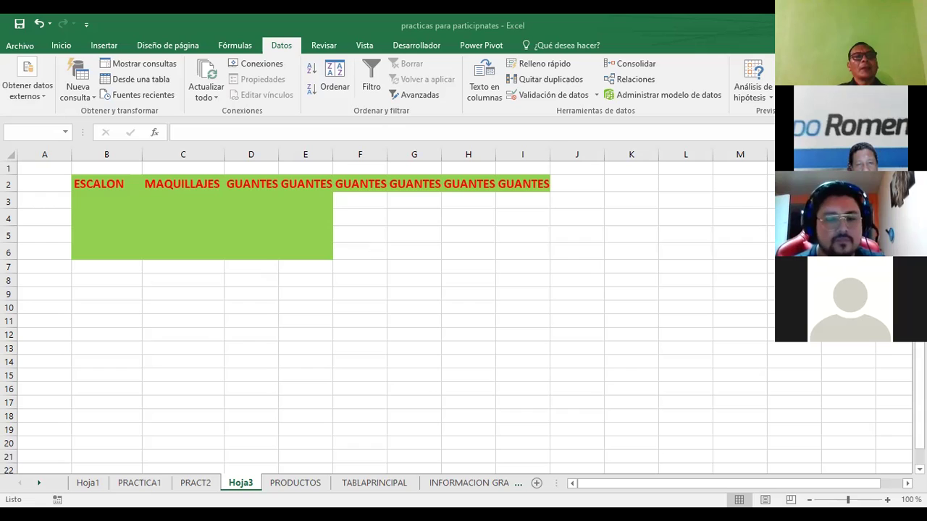
key("alt+Down")
key("Down")
key("Down")
key("Down")
key("Escape")
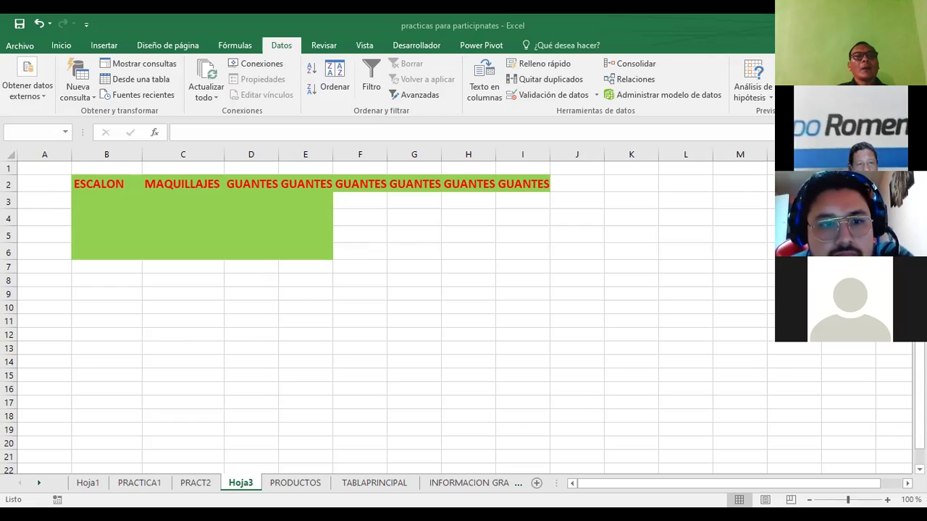
Step: Switch to the LISTAS (Autoguardado) workbook
key("alt+Tab")
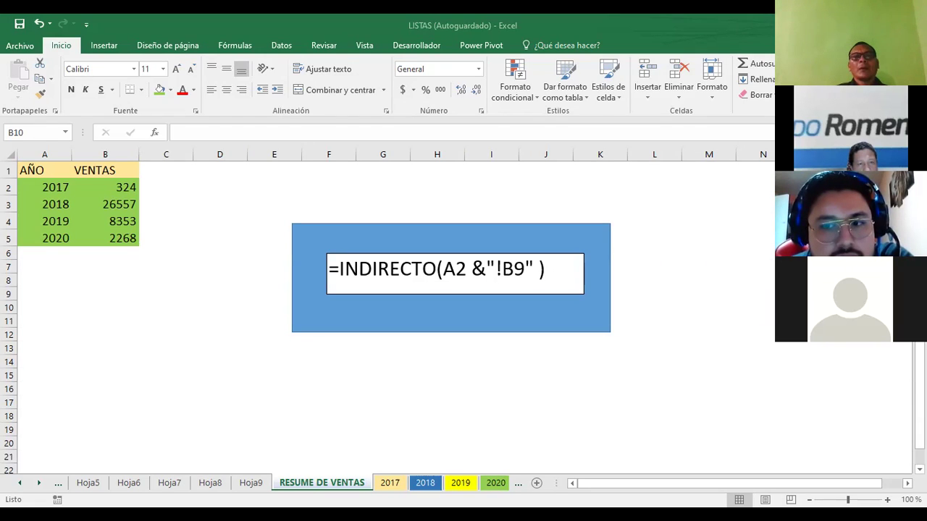
Step: Switch to the SESION3 workbook and look through its sheets, ending on the product and price tables in Hoja4
key("alt+Tab")
left_click(282, 483)
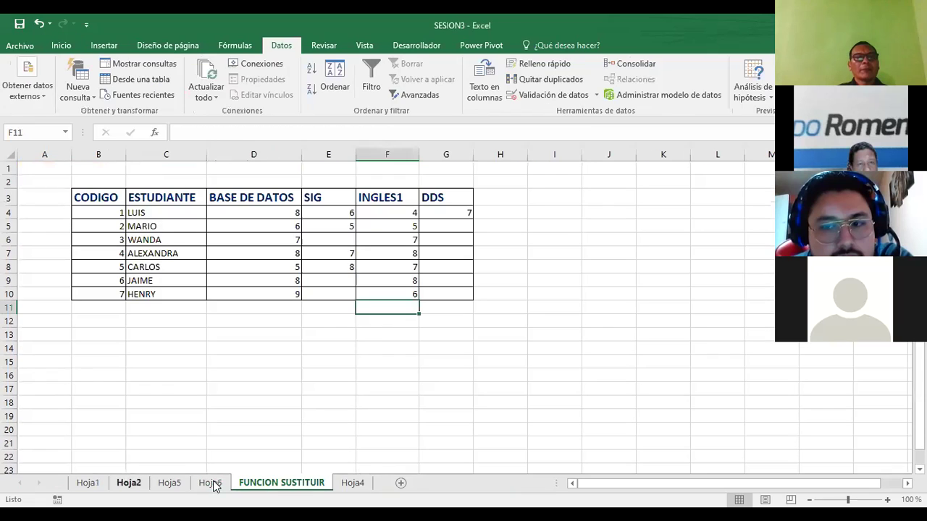
left_click(353, 483)
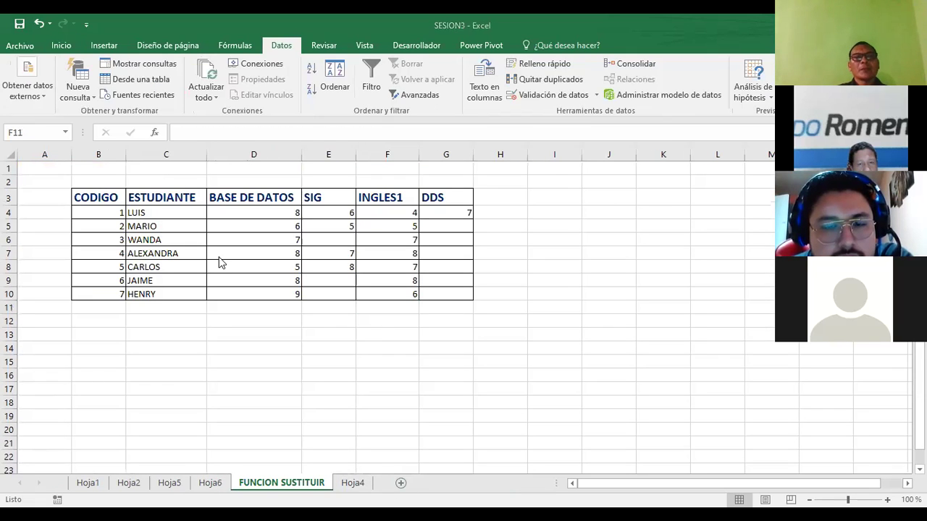
left_click(169, 484)
left_click(85, 485)
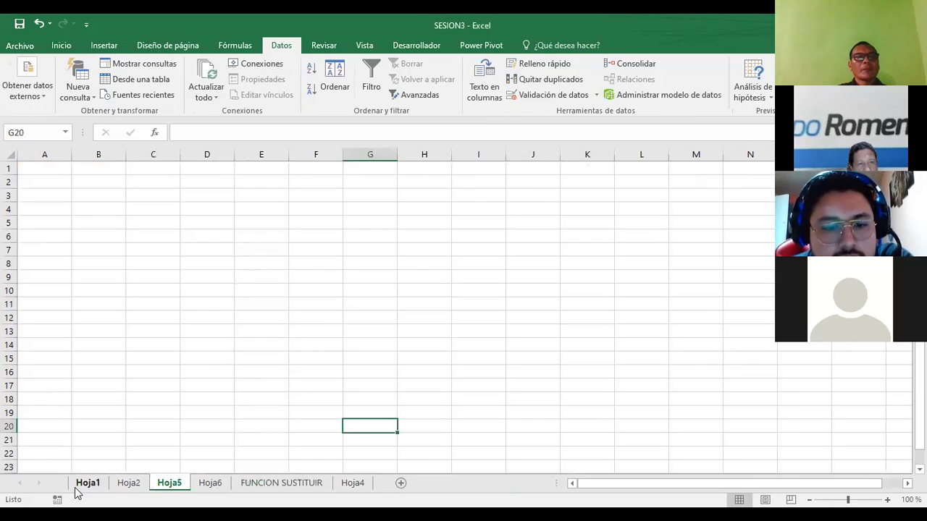
left_click(319, 485)
left_click(353, 485)
left_click(353, 484)
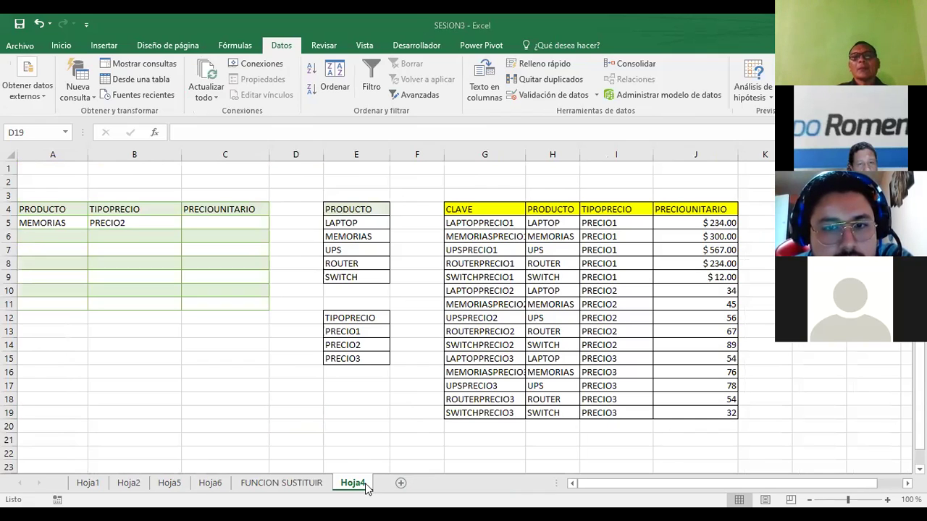
Step: Switch past the LISTAS workbook to Hoja3 of the practicas para participnates workbook
key("alt+Tab")
left_click(100, 485)
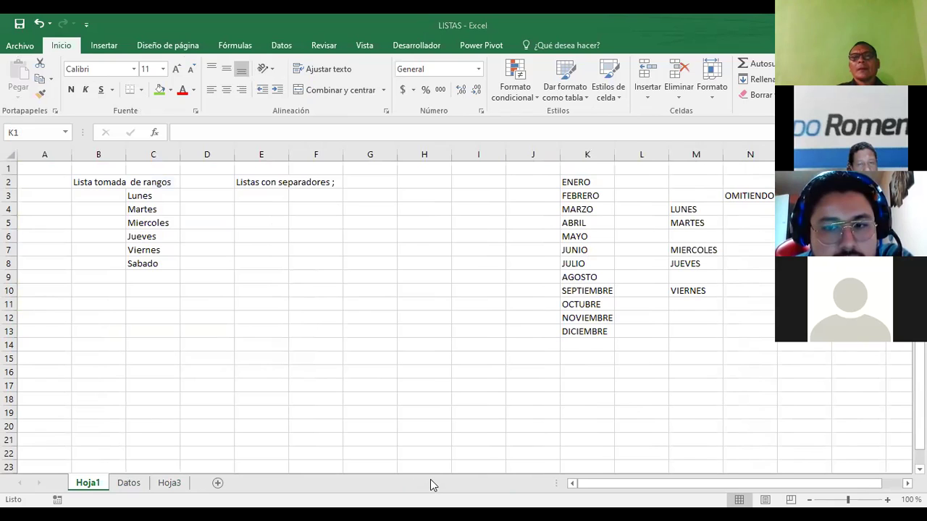
key("alt+Tab")
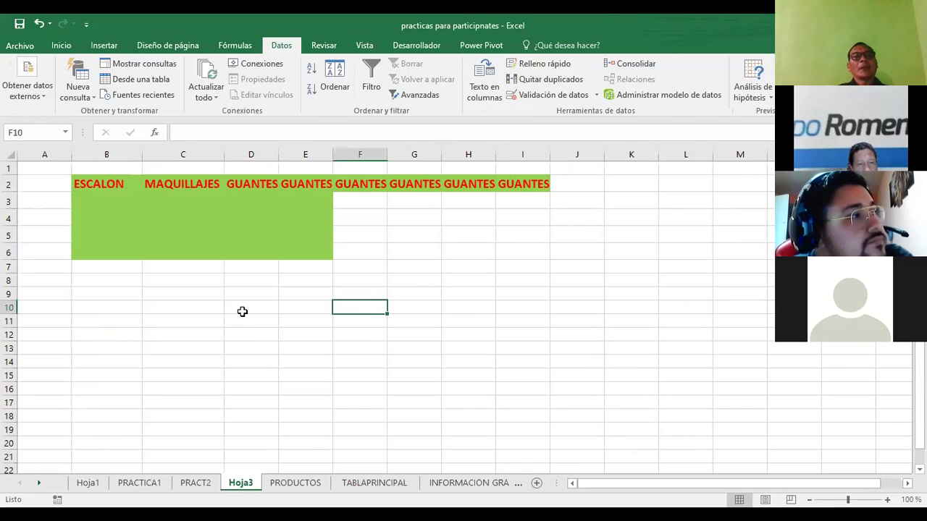
Step: Change the products in D2, E2, F2 and G2 of Hoja3 to MAQUILLAJES using their dropdowns
left_click(185, 192)
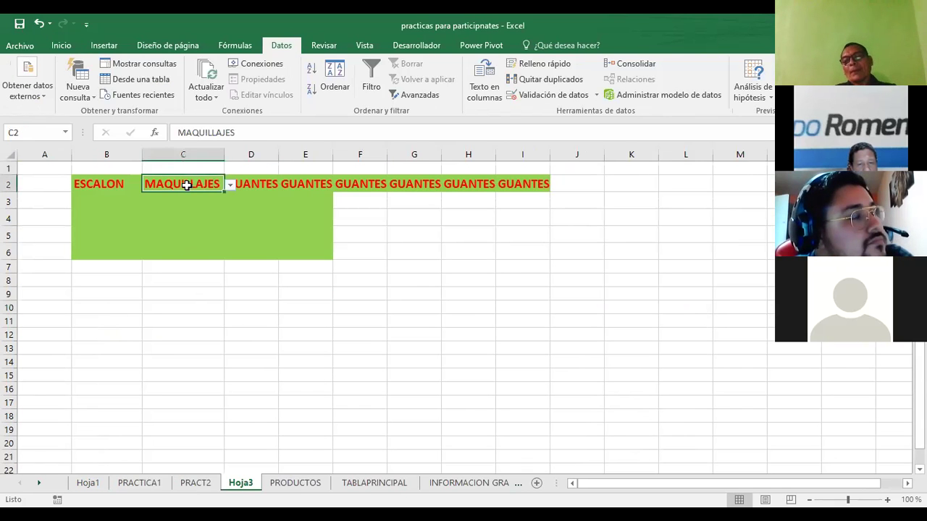
left_click(272, 191)
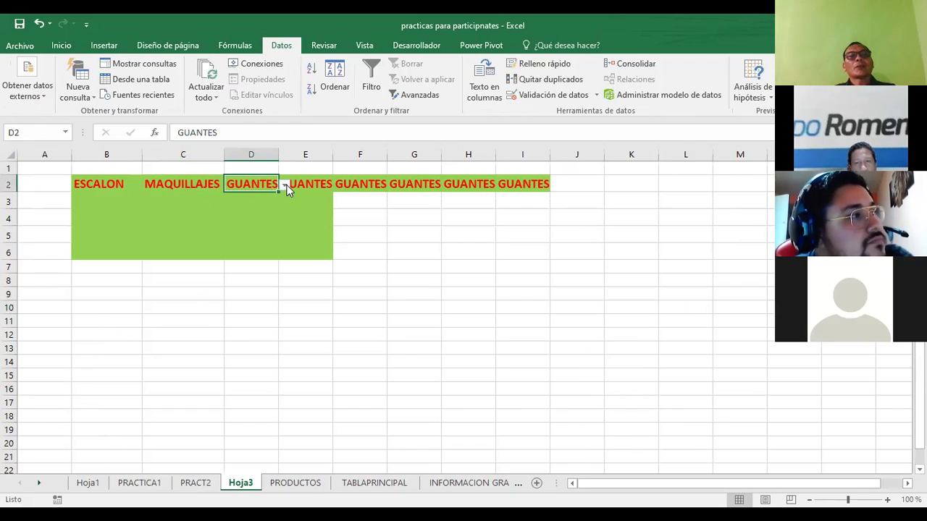
left_click(285, 184)
left_click(246, 227)
left_click(286, 184)
left_click(244, 206)
left_click(314, 191)
left_click(338, 183)
left_click(298, 206)
left_click(377, 185)
left_click(393, 186)
left_click(373, 206)
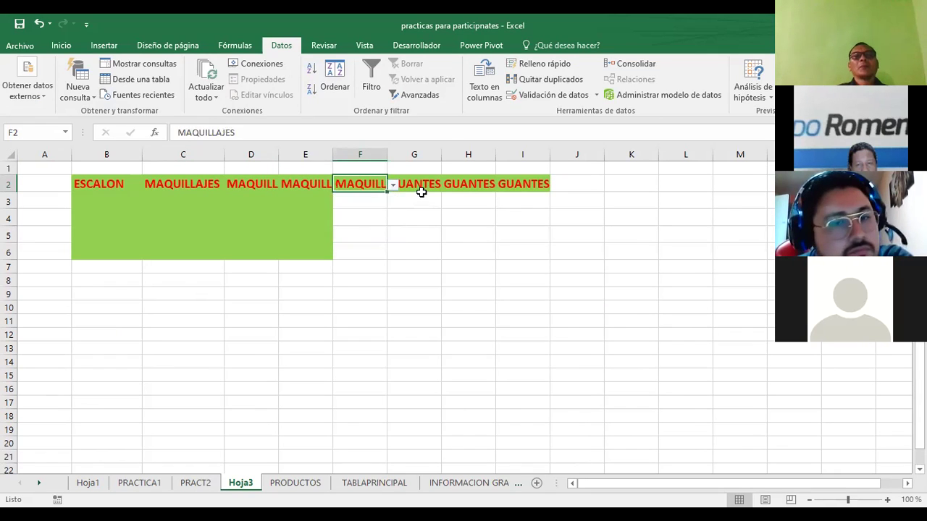
left_click(428, 181)
left_click(446, 185)
left_click(421, 205)
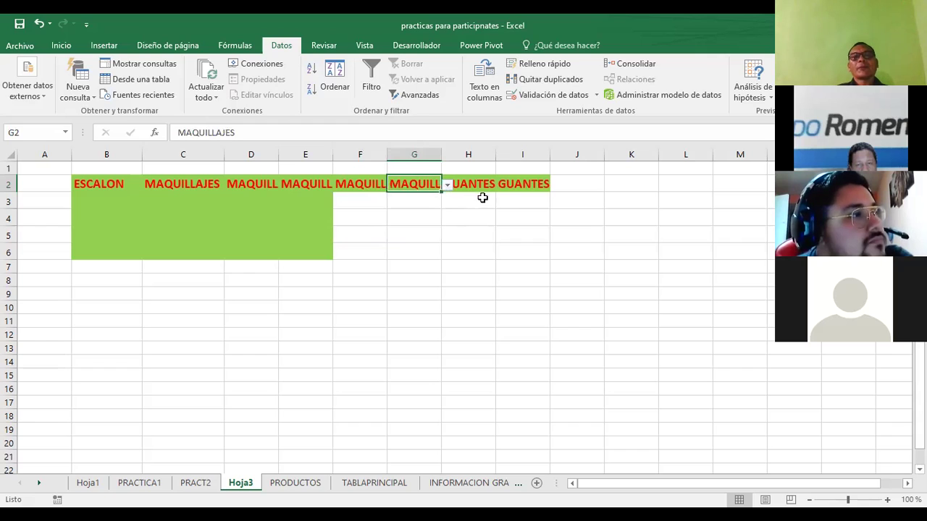
left_click(491, 184)
left_click(501, 182)
Step: Delete columns D through J from Hoja3
left_click(249, 153)
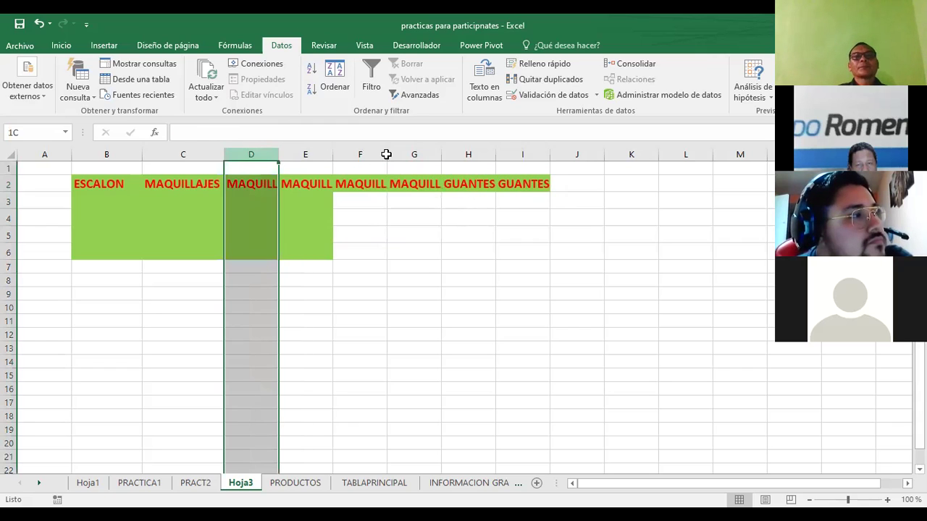
left_click_drag(550, 152, 550, 152)
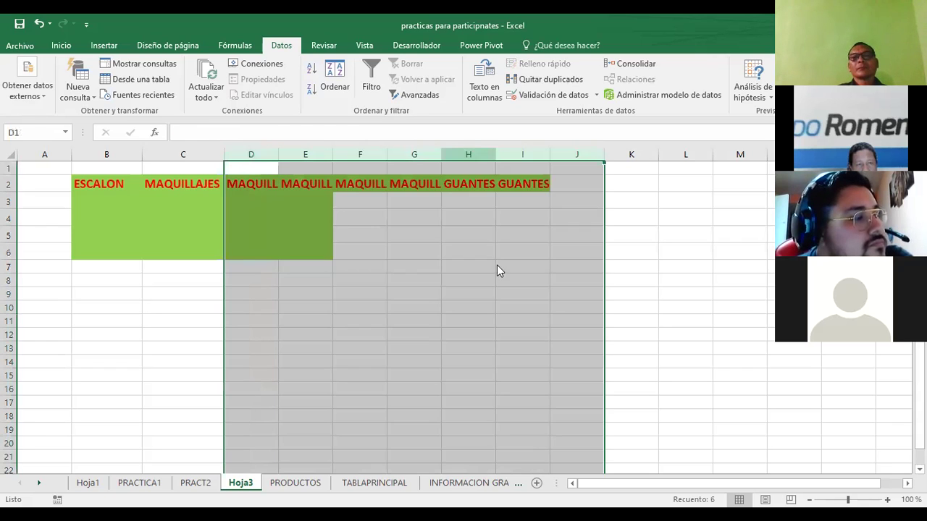
key("ctrl+z")
Step: Change the branch in B2 to ANTIGUO using its dropdown
left_click(181, 182)
left_click(99, 183)
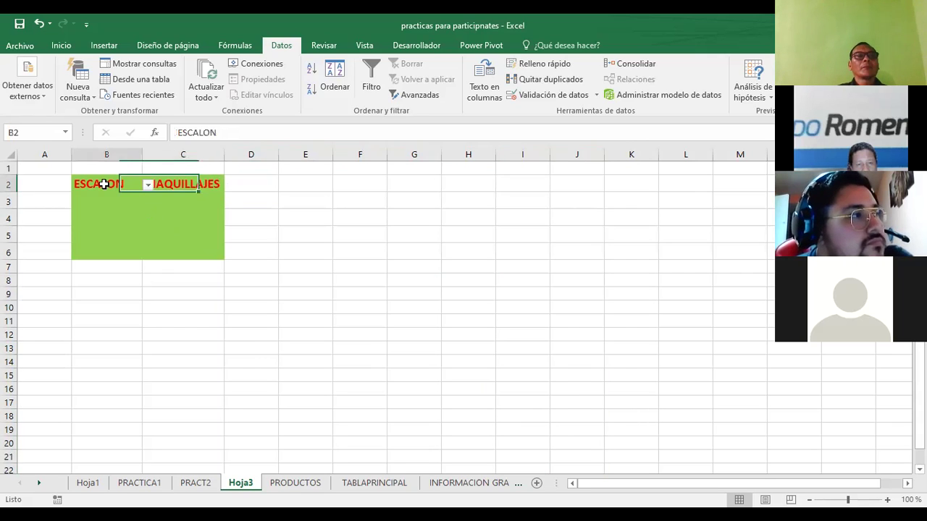
left_click(148, 186)
left_click(105, 215)
Step: Choose LENTES and then PULSERAS as the product in C2 from its dependent dropdown
left_click(196, 182)
left_click(230, 186)
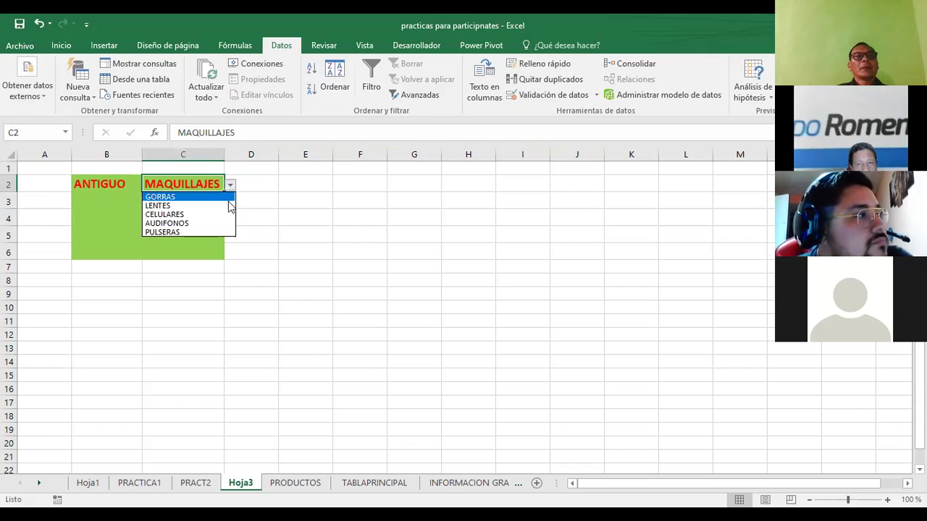
left_click(169, 206)
left_click(229, 186)
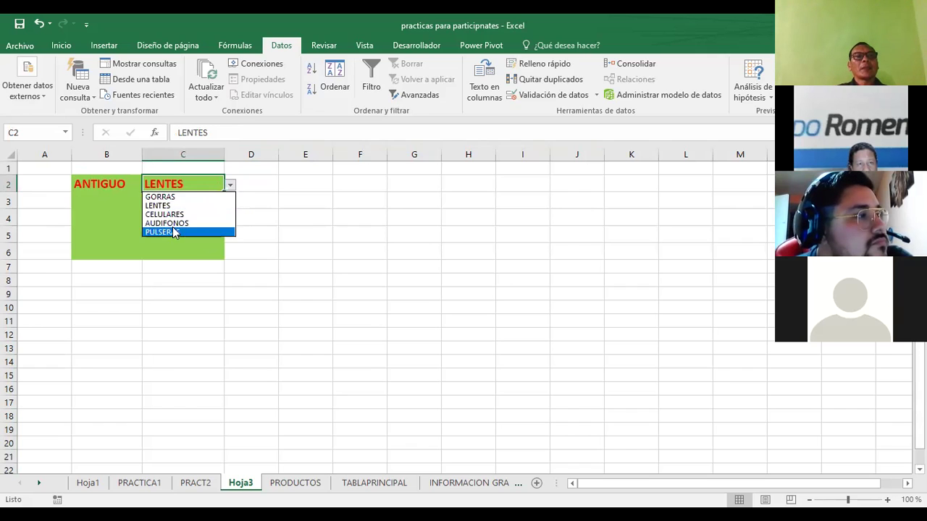
left_click(176, 232)
left_click(334, 232)
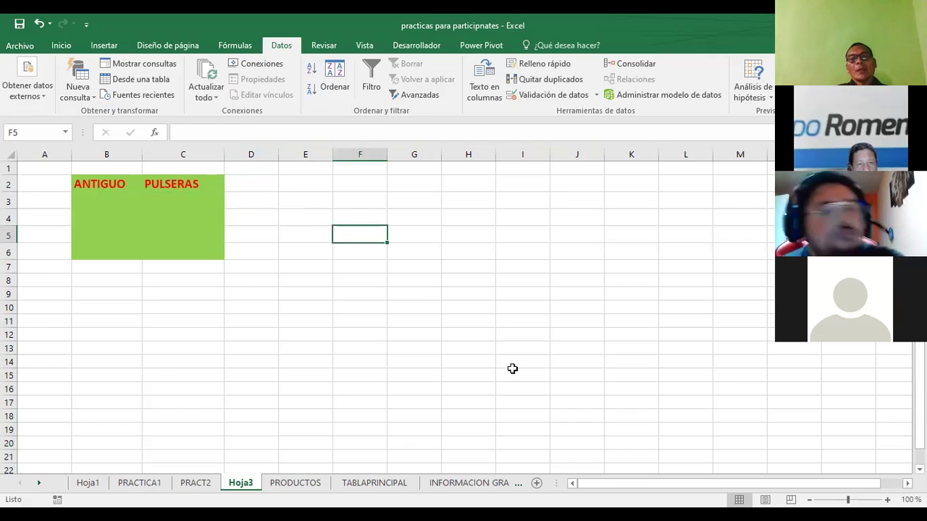
Step: Review the TABLAPRINCIPAL and PRODUCTOS sheets and return to Hoja3
left_click(391, 483)
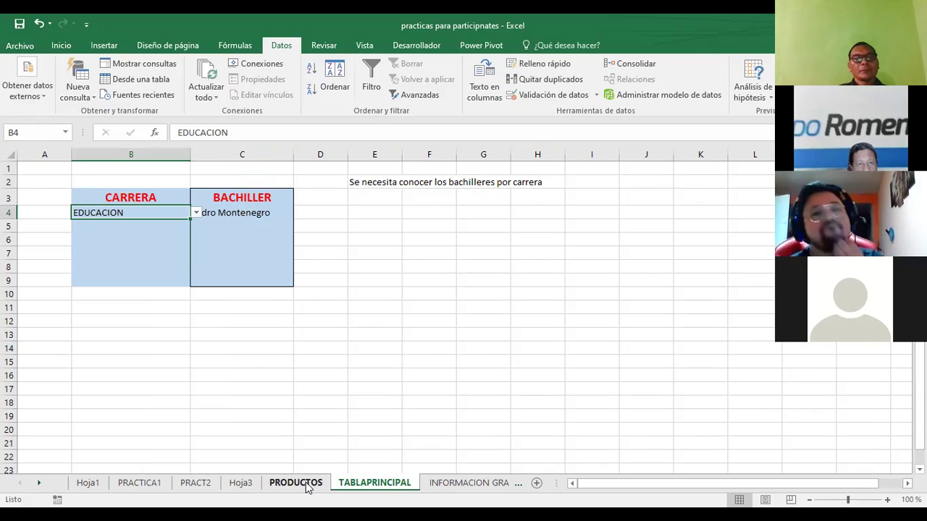
left_click(297, 483)
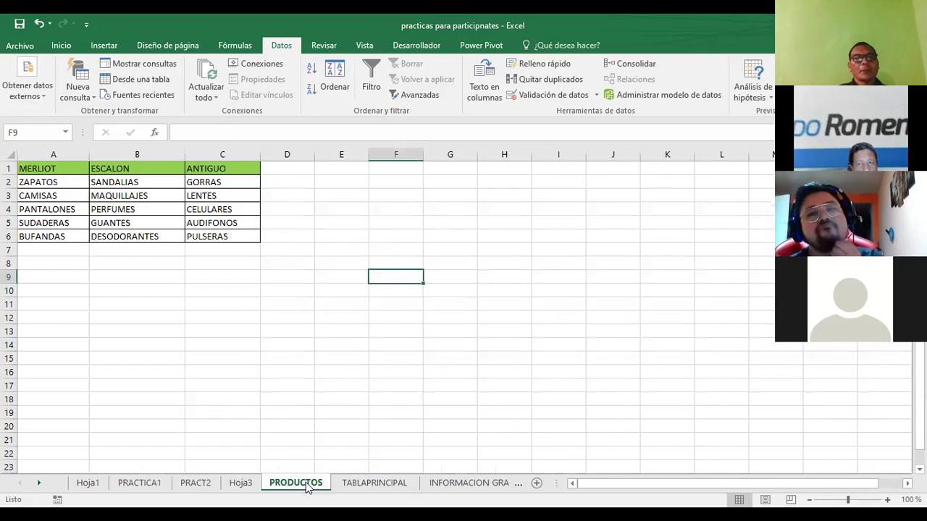
left_click(243, 485)
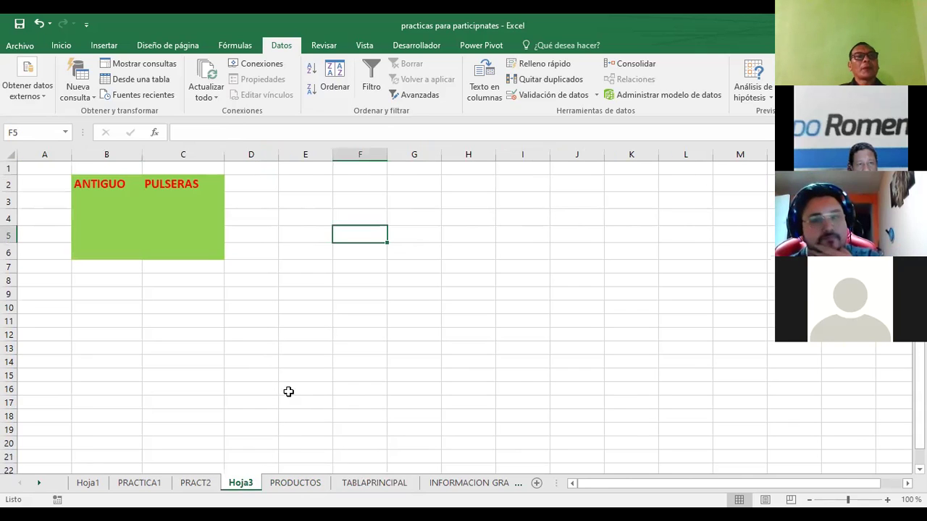
Step: Delete column C, which holds the dependent product dropdown, from Hoja3
left_click(165, 186)
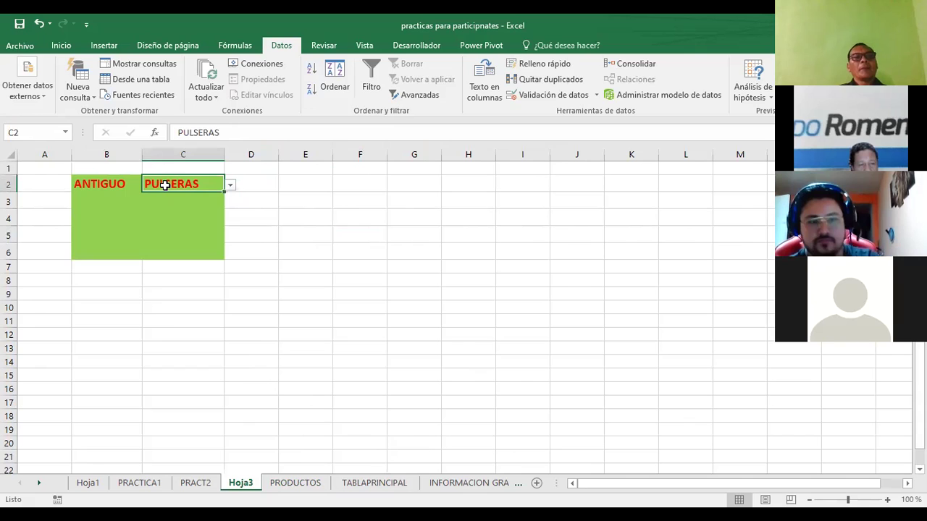
left_click(182, 155)
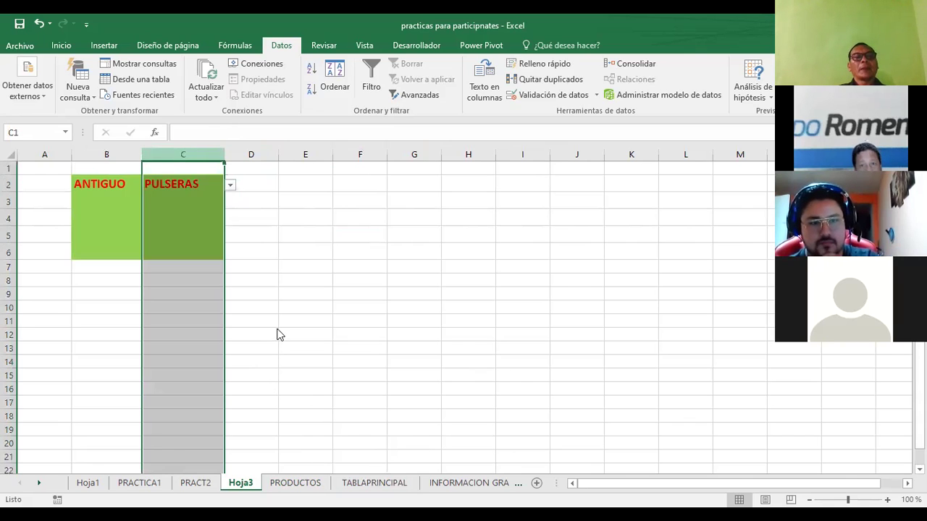
right_click(184, 154)
left_click(271, 267)
Step: Open the branch dropdown in B2 to examine its options
left_click(164, 181)
left_click(109, 181)
left_click(148, 186)
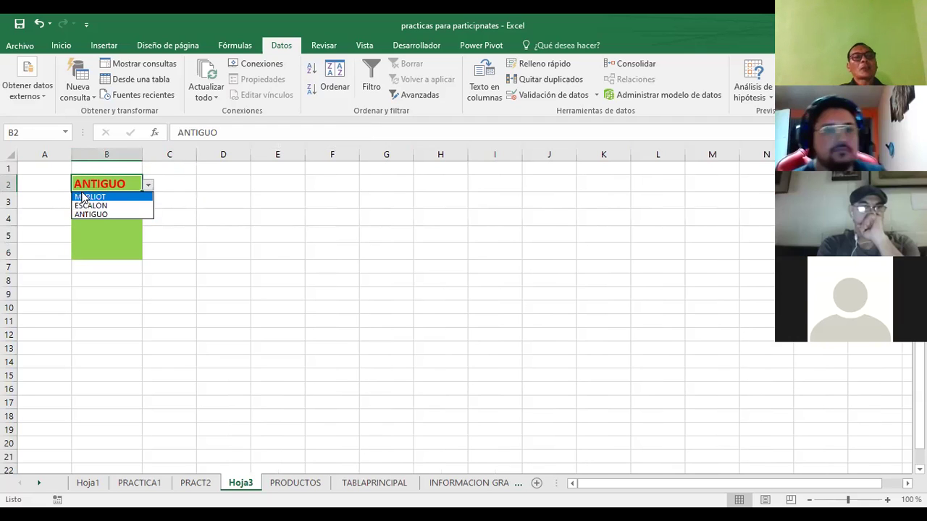
Step: Enter the formula =INDIRECTO(B2) in C2 and reselect the cell
left_click(188, 181)
left_click(191, 181)
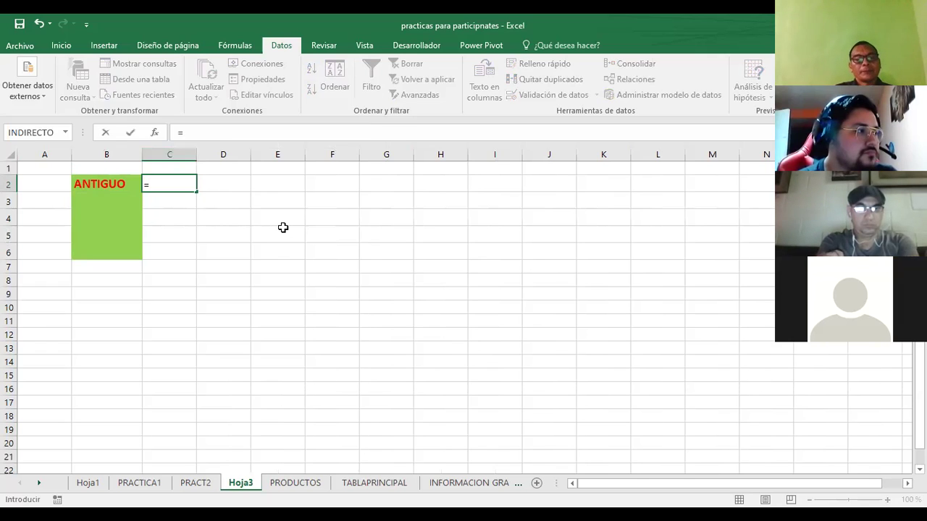
type("INDIRECTO")
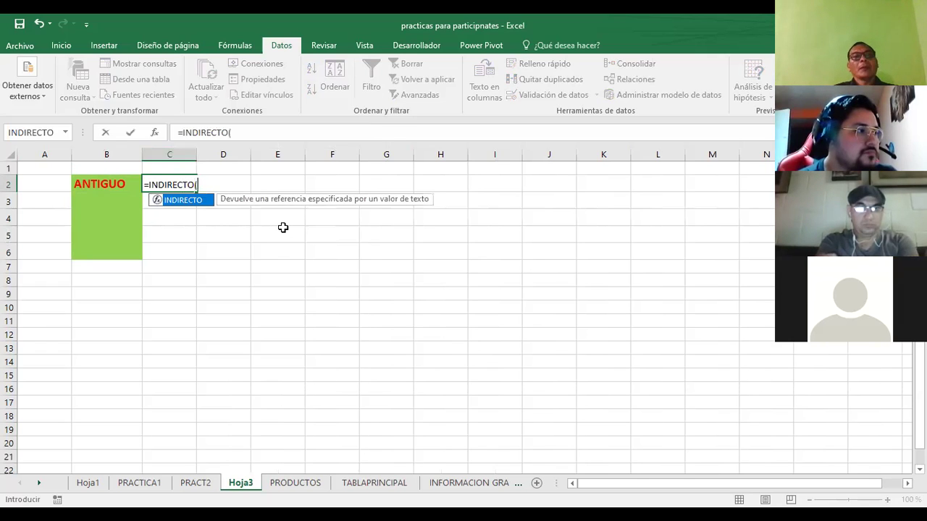
type("(")
left_click(117, 184)
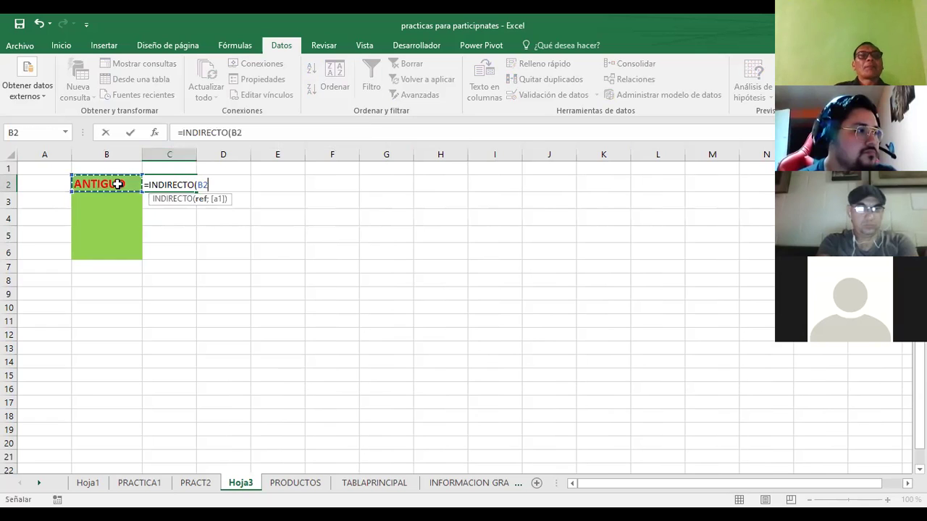
type(")")
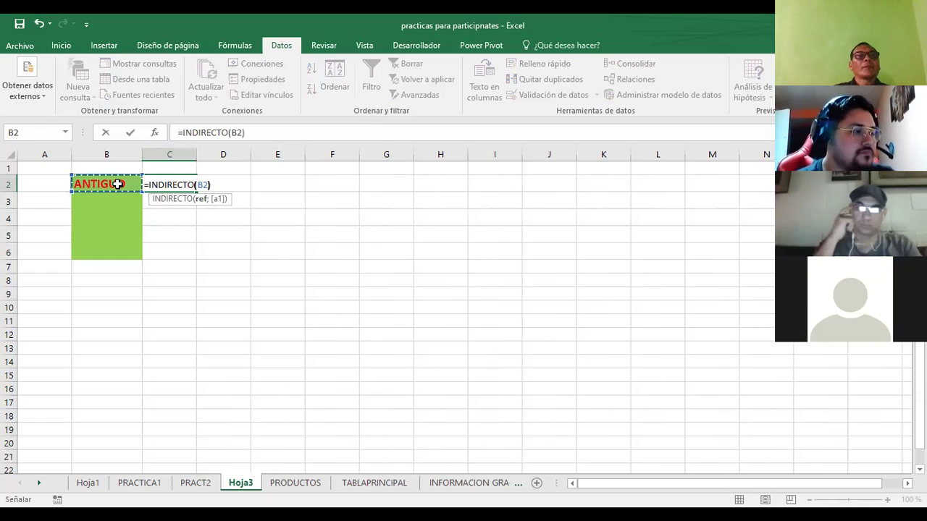
key("Return")
left_click(118, 184)
left_click(187, 188)
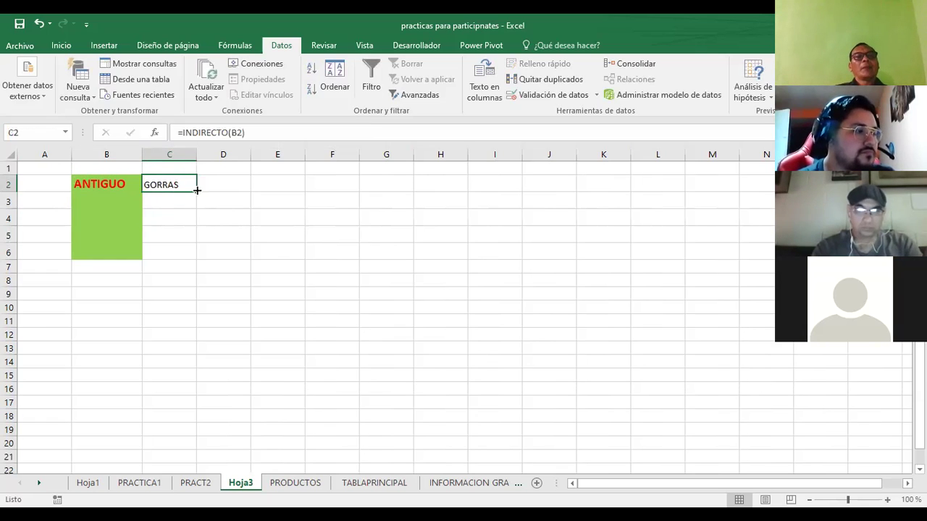
Step: Check the first product under ANTIGUO on the PRODUCTOS sheet and return to Hoja3
left_click(294, 483)
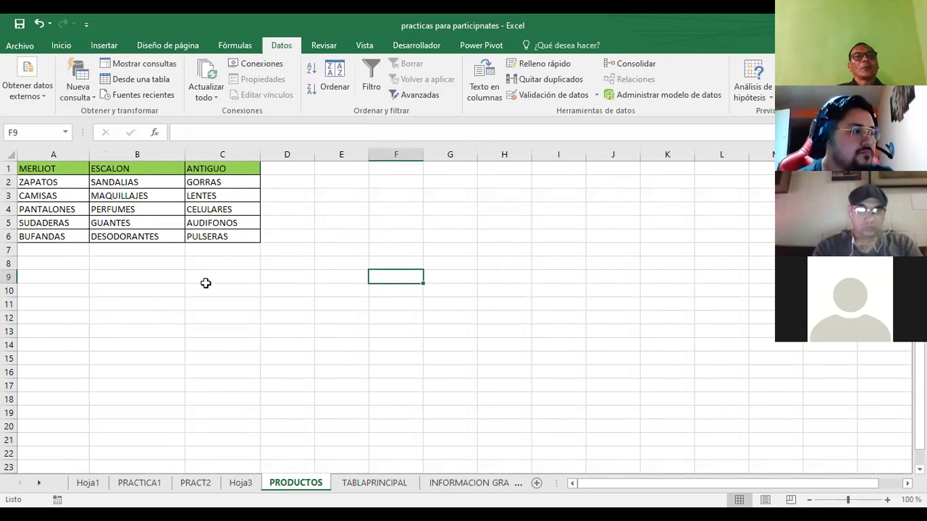
left_click(230, 183)
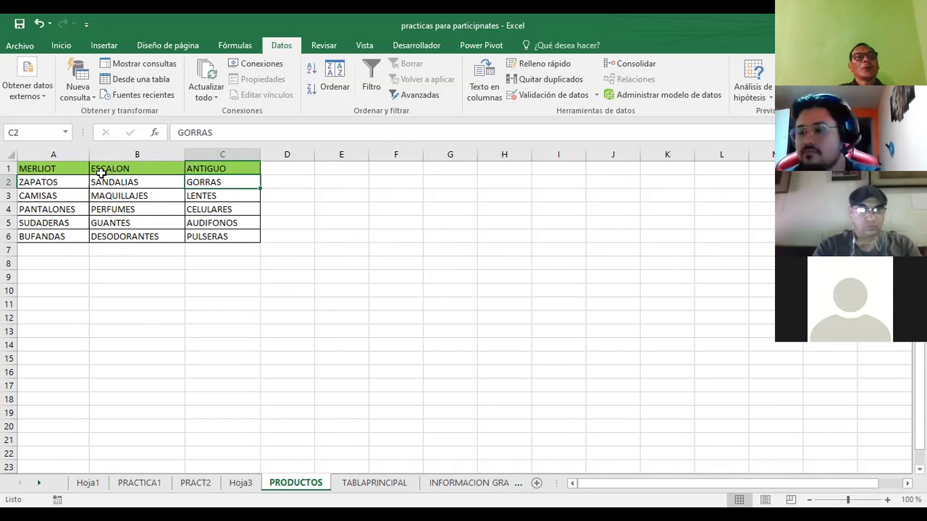
left_click(240, 482)
Step: Change the branch in B2 to MERLIOT using its dropdown and widen column C
left_click(131, 185)
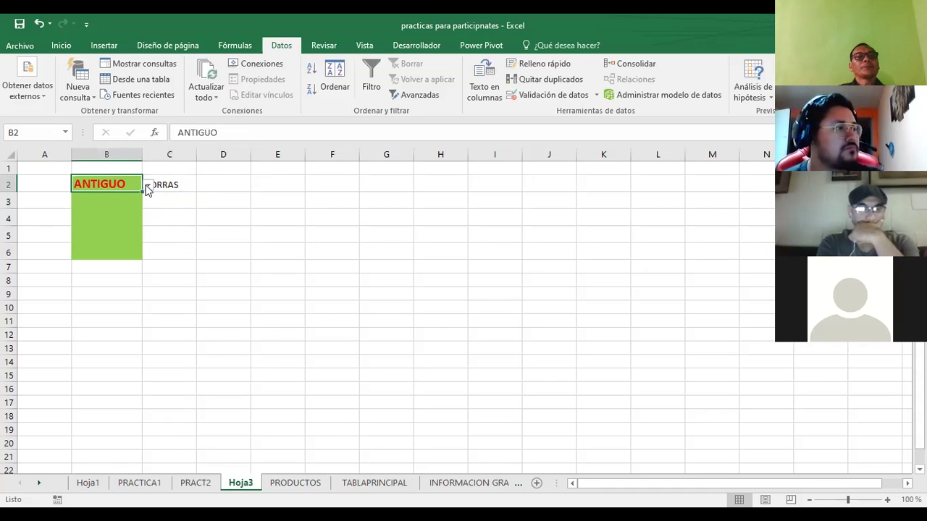
left_click(148, 186)
left_click(108, 197)
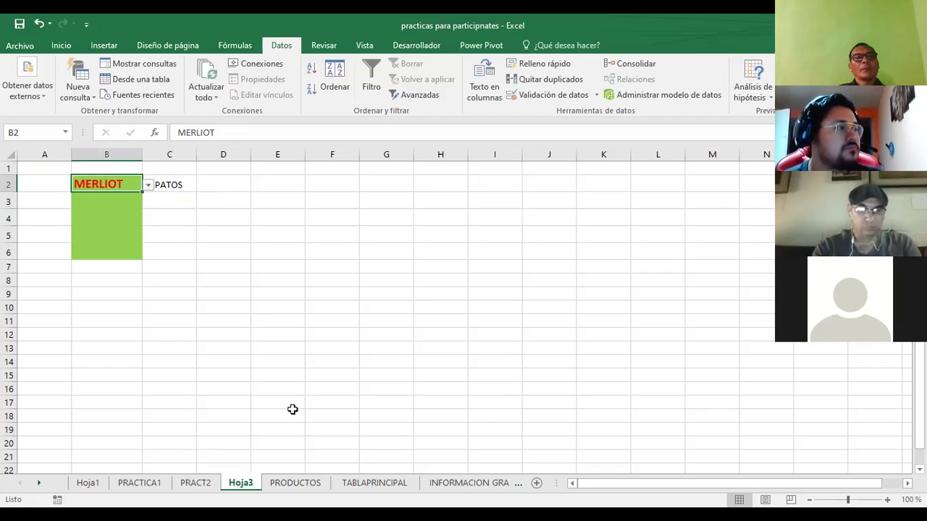
left_click_drag(194, 157, 234, 158)
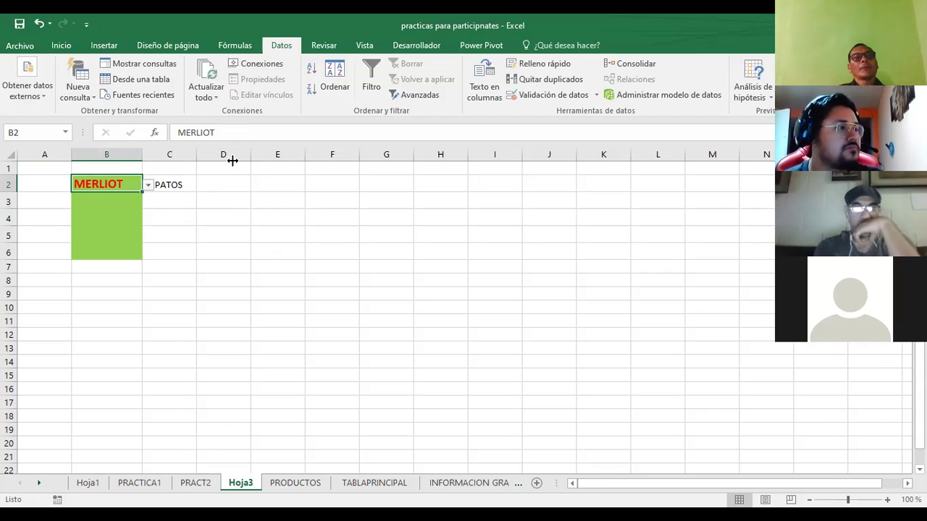
left_click(164, 180)
Step: Check the branch product lists on the PRODUCTOS sheet, and clear the INDIRECTO formula from C2 of Hoja3
left_click(295, 483)
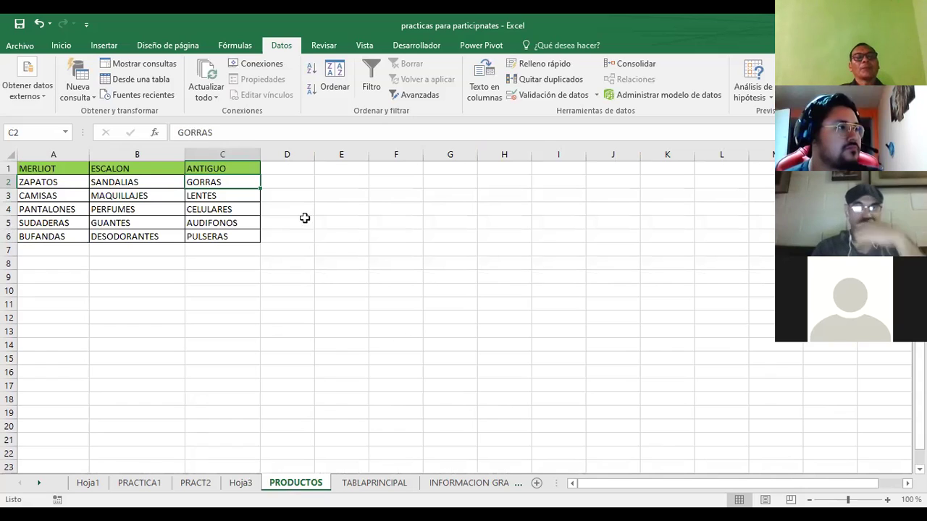
key("ctrl+Page_Up")
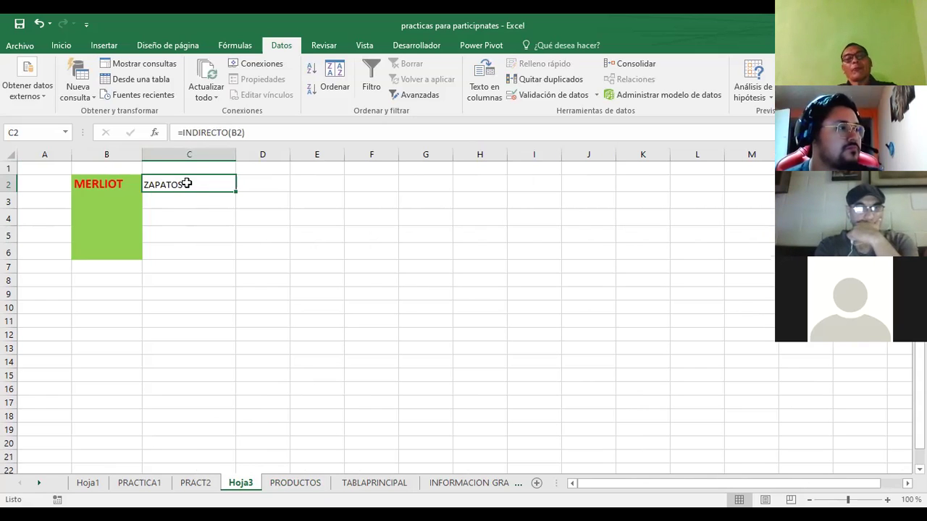
key("Delete")
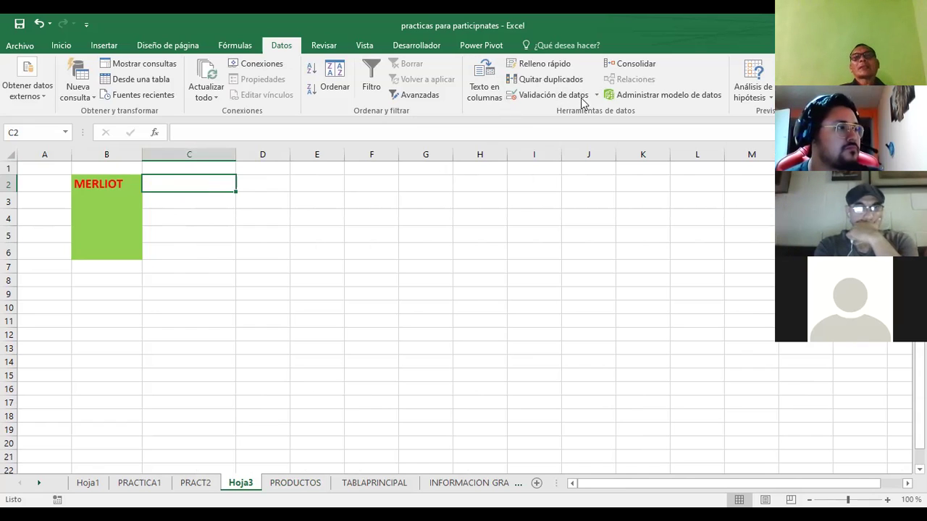
Step: Apply list data validation to C2 with the source formula =INDIRECTO(B2)
left_click(550, 95)
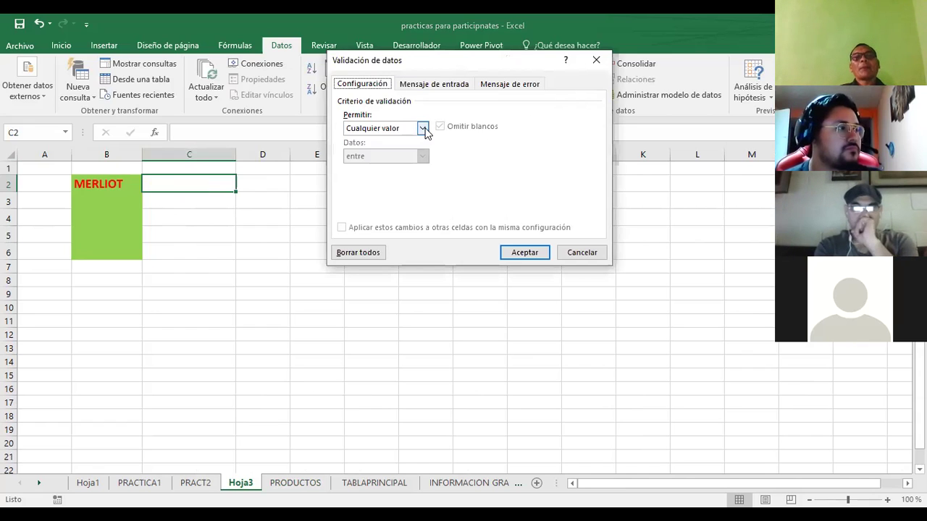
left_click(423, 129)
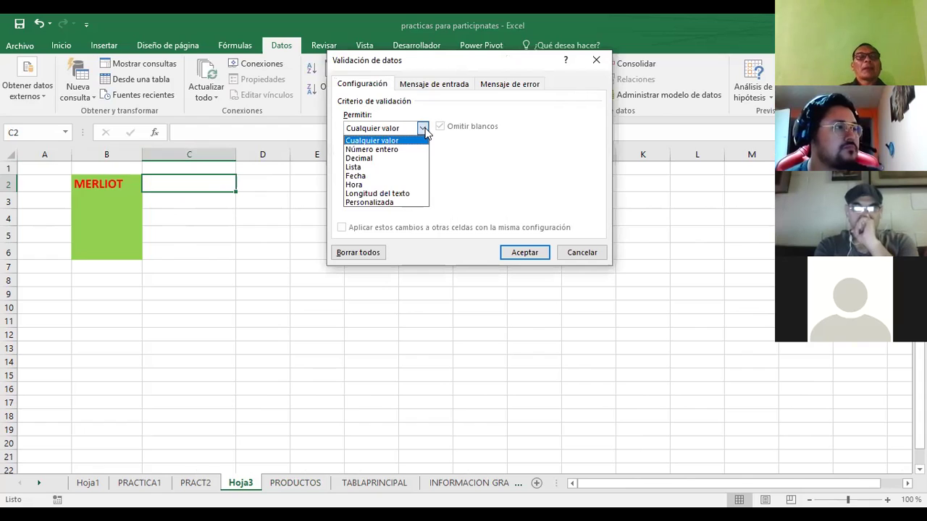
left_click(365, 168)
left_click(383, 184)
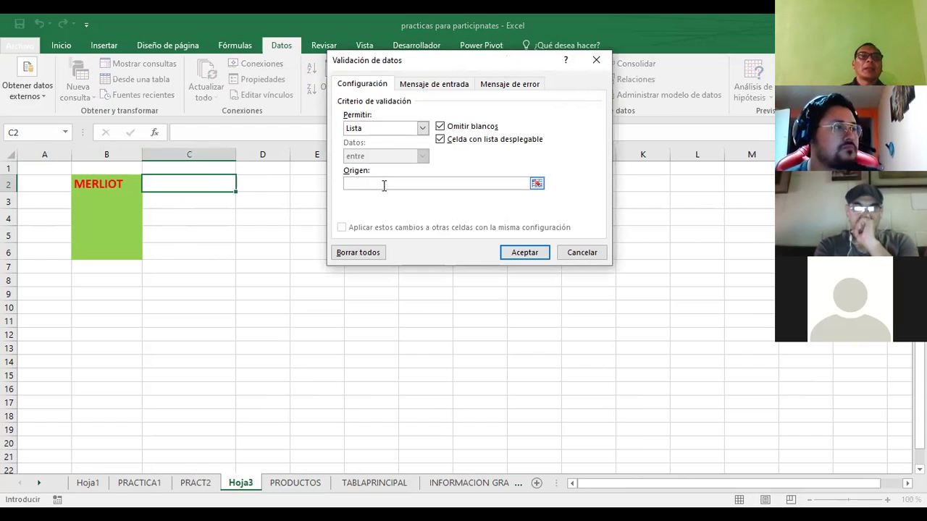
type("=")
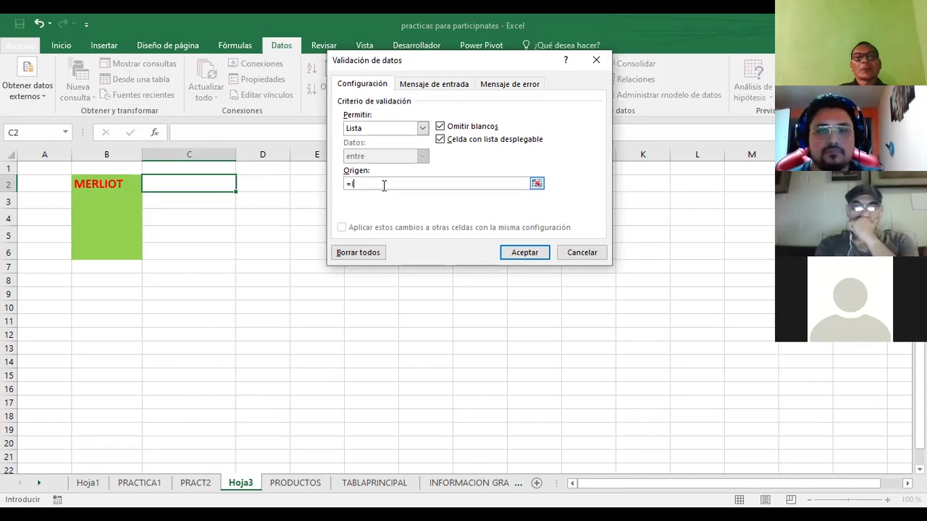
type("IRECT")
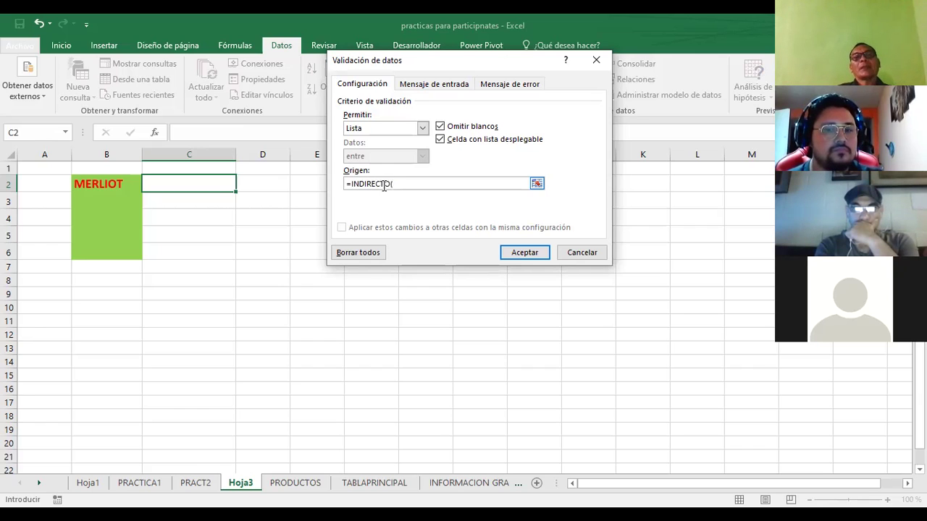
type("O(B2")
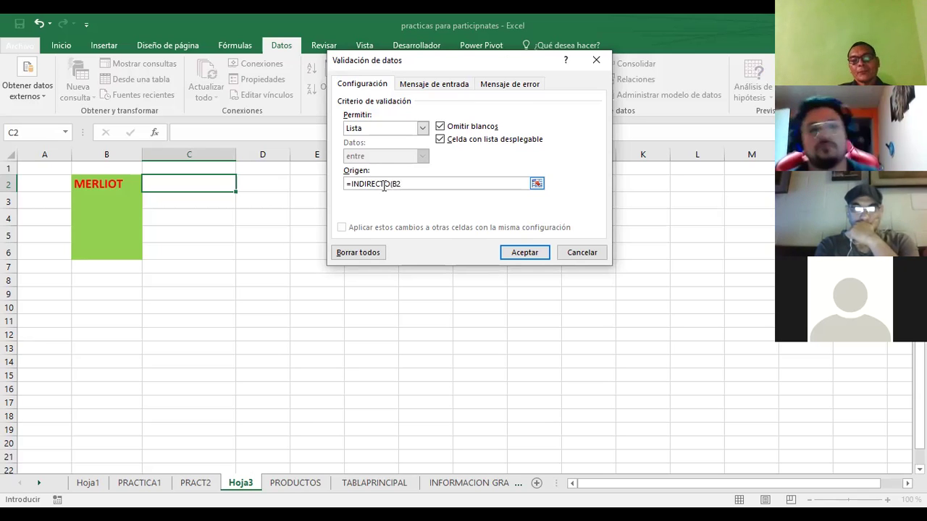
type(")")
key("Return")
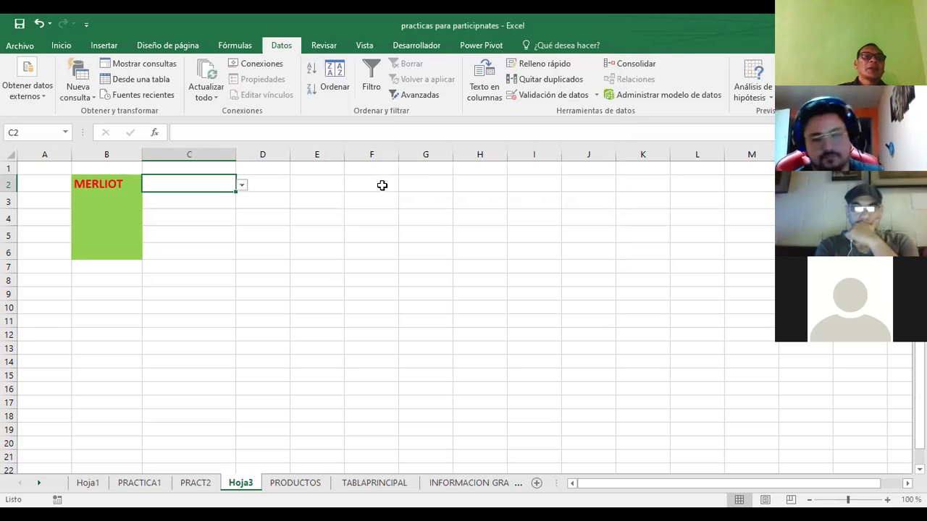
Step: Examine the products that C2's dropdown offers for the MERLIOT branch
left_click(191, 213)
left_click(233, 185)
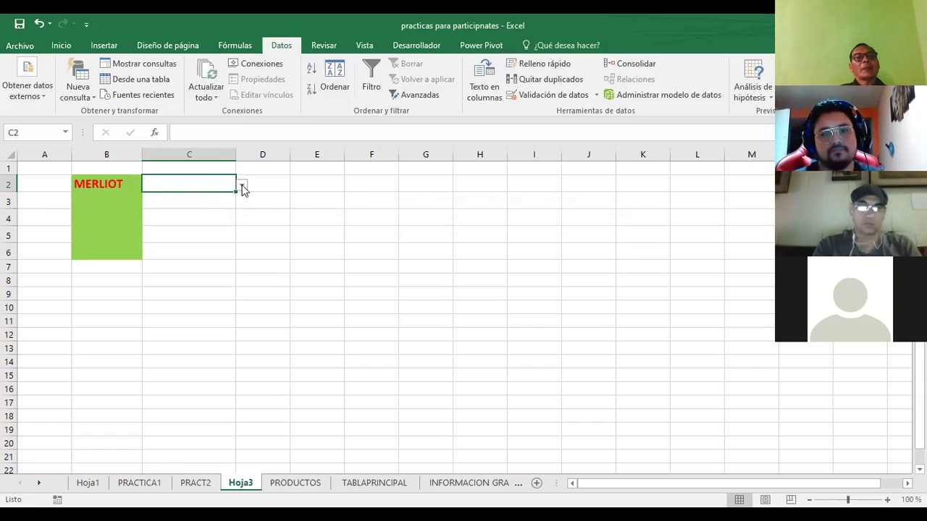
left_click(242, 187)
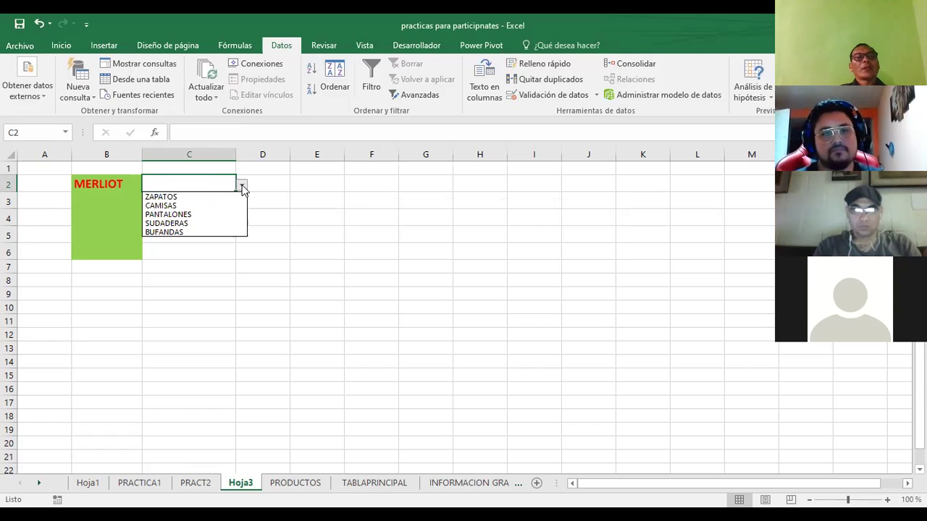
Step: Change the branch in B2 to ANTIGUO
left_click(118, 186)
left_click(131, 185)
left_click(149, 185)
left_click(107, 212)
Step: Test C2's dependent dropdown by choosing PULSERAS, LENTES and finally GORRAS, and review the list once more
left_click(174, 192)
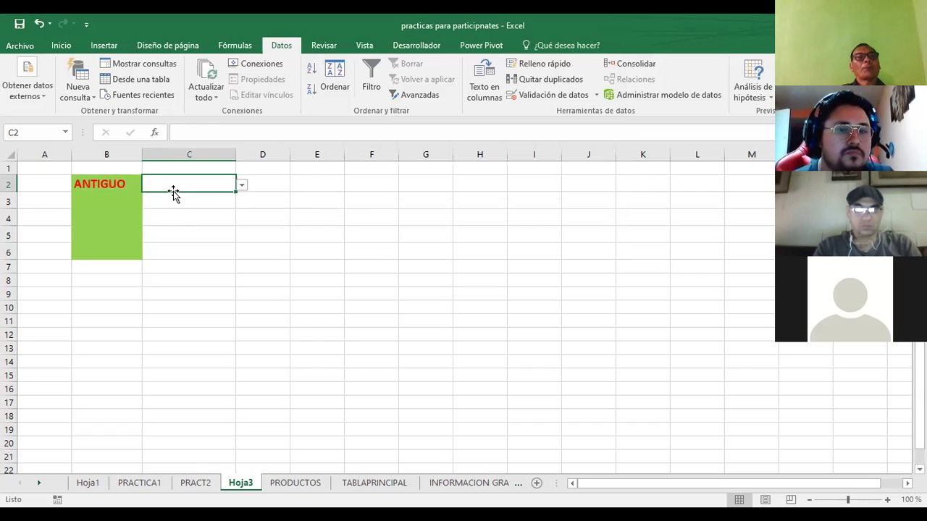
left_click(241, 186)
left_click(195, 233)
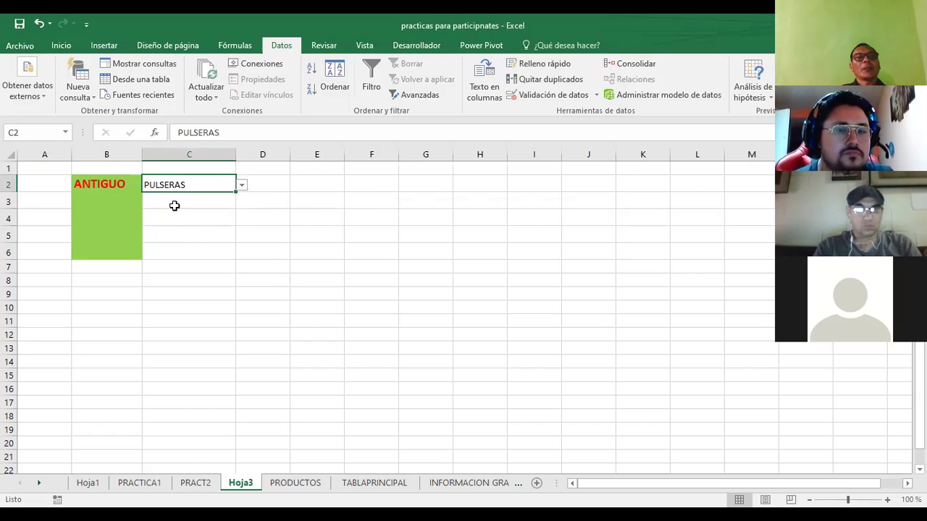
left_click(242, 186)
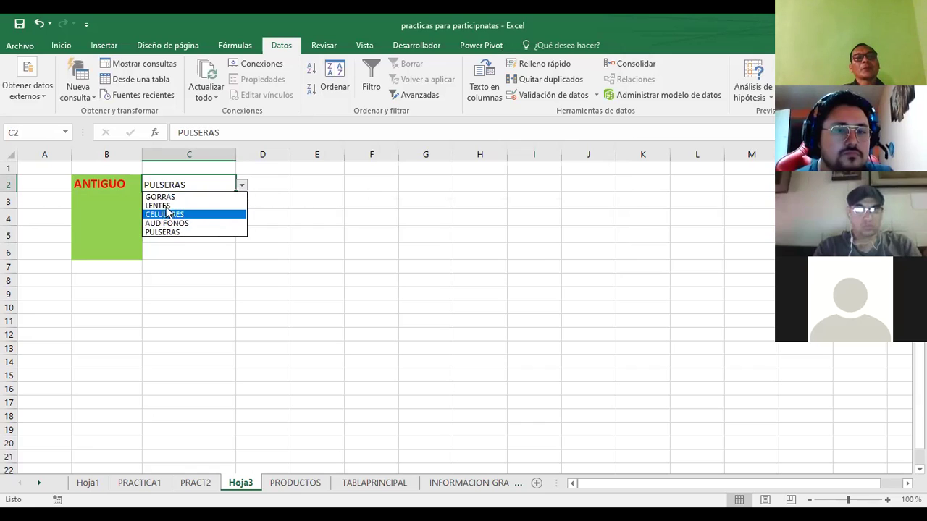
left_click(166, 206)
left_click(242, 186)
left_click(168, 197)
left_click(242, 186)
left_click(304, 194)
Step: Recheck the branch cell B2 and switch to the TABLAPRINCIPAL sheet with the CARRERA and BACHILLER table
left_click(114, 193)
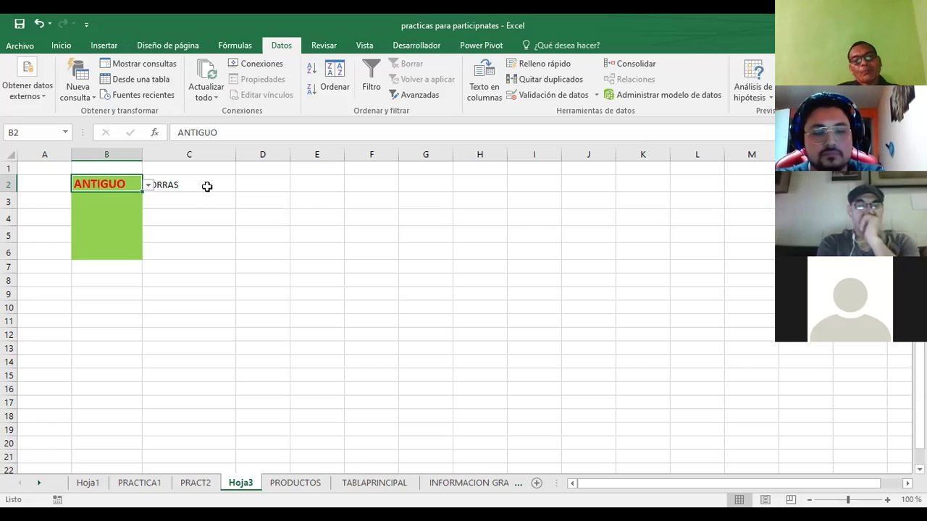
left_click(371, 486)
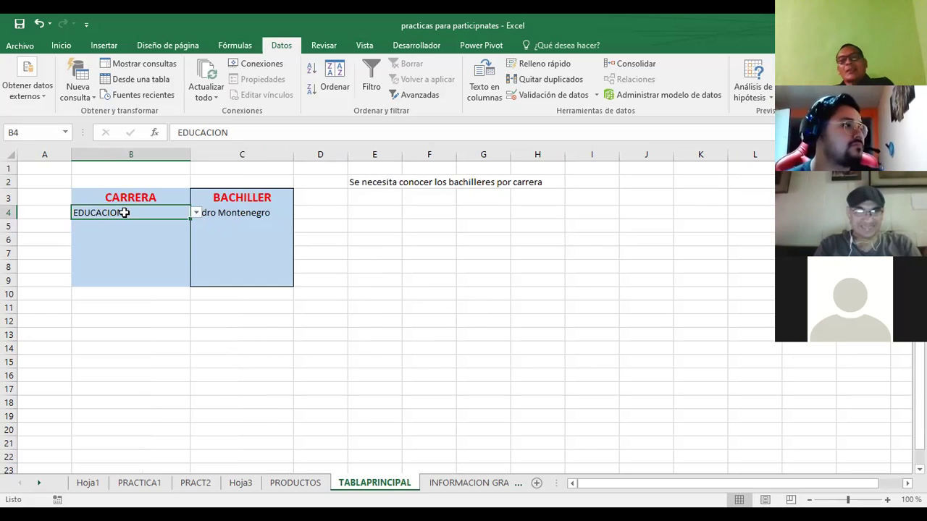
Step: Examine the CARRERA, SISTEMAS, EDUCACION and ADMON column headings on the INFORMACION GRAL sheet
left_click(435, 485)
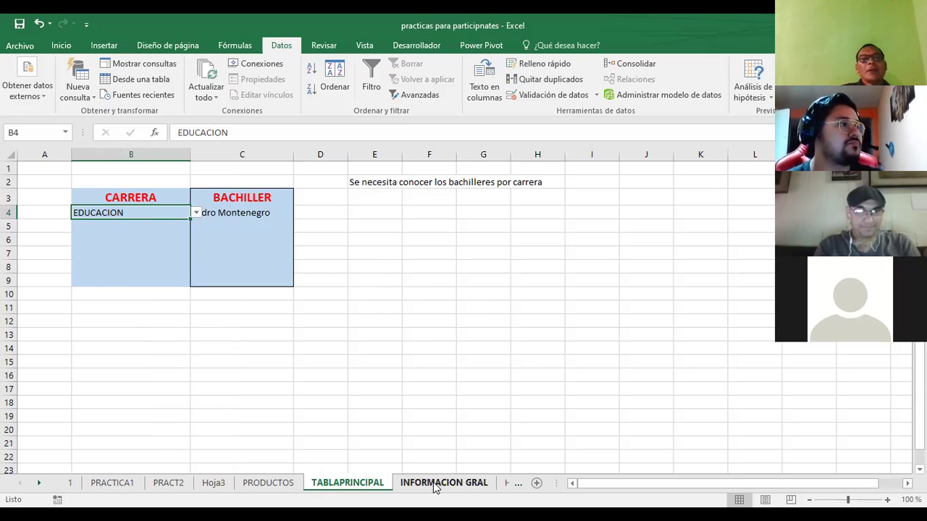
left_click(435, 485)
left_click(300, 360)
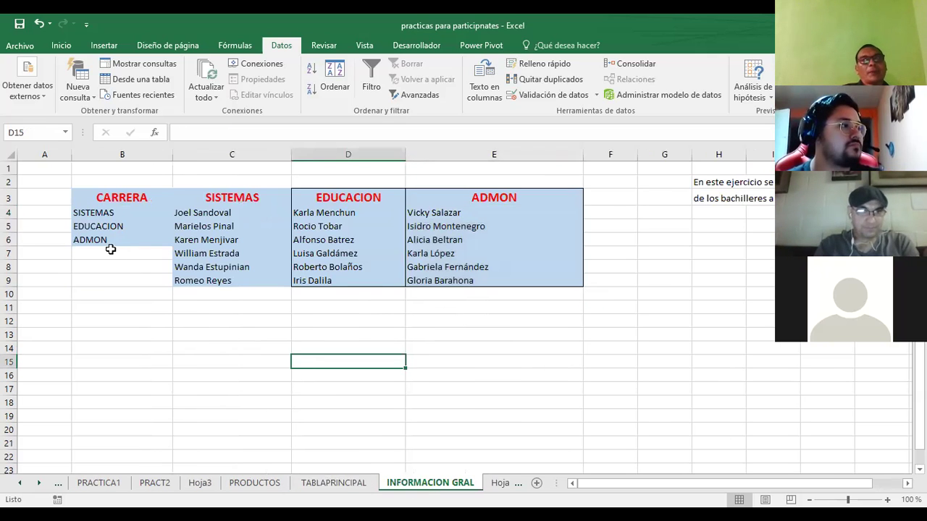
left_click(126, 211)
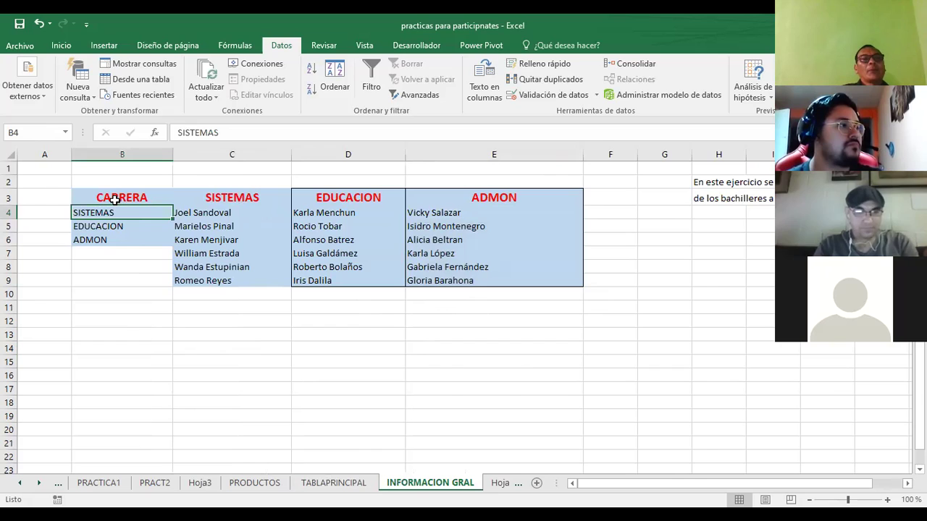
left_click(115, 199)
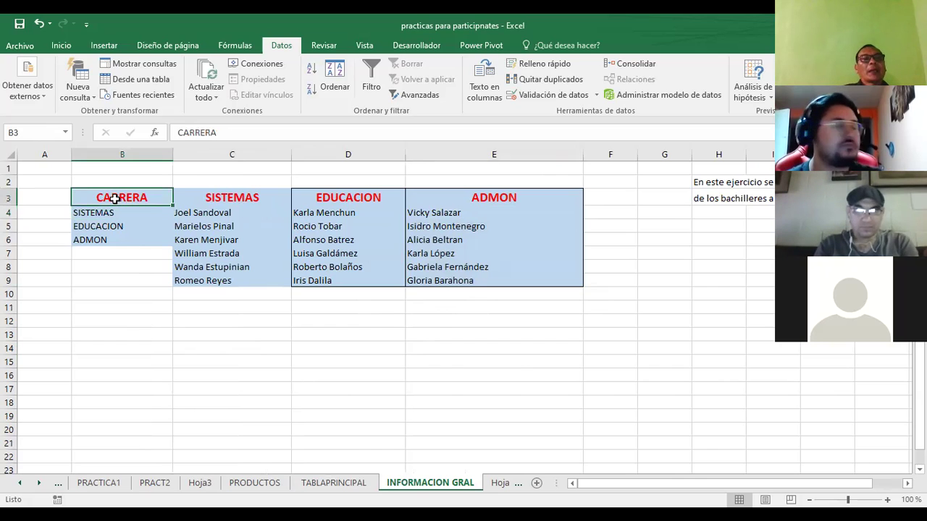
left_click(247, 200)
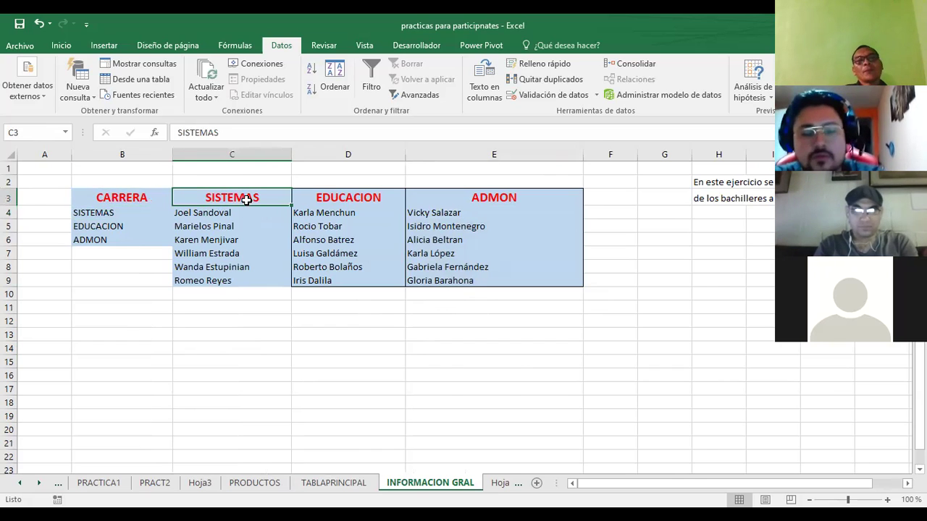
left_click(325, 196)
left_click(483, 195)
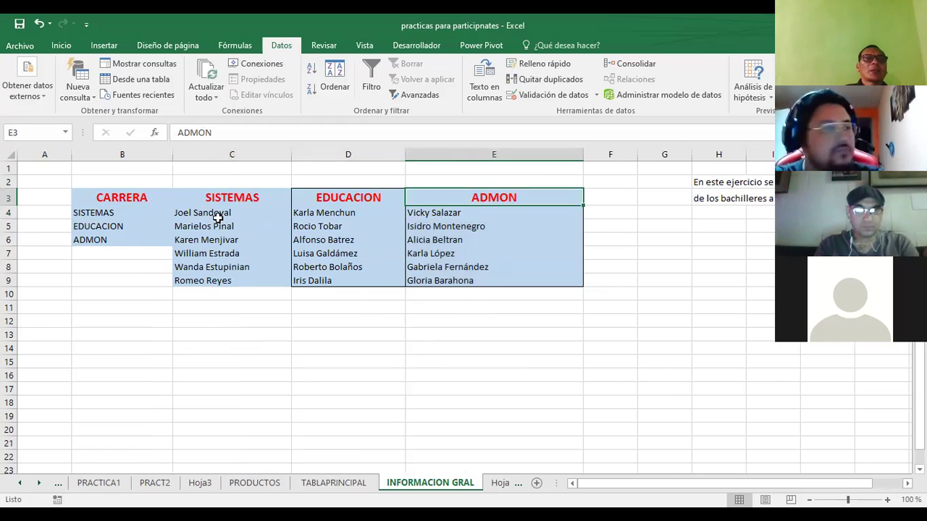
Step: Check the range names assigned to the career list and to each career's student list on the INFORMACION GRAL sheet
left_click_drag(218, 211, 209, 275)
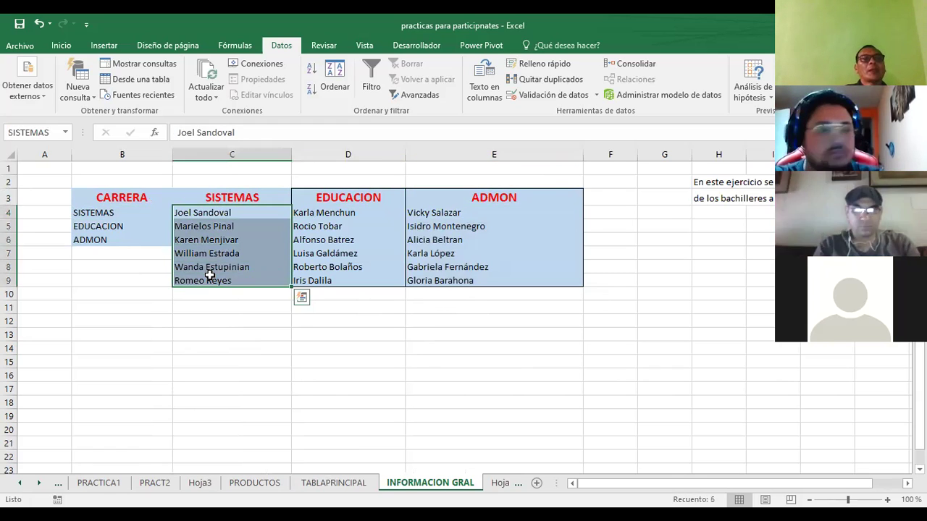
left_click(216, 325)
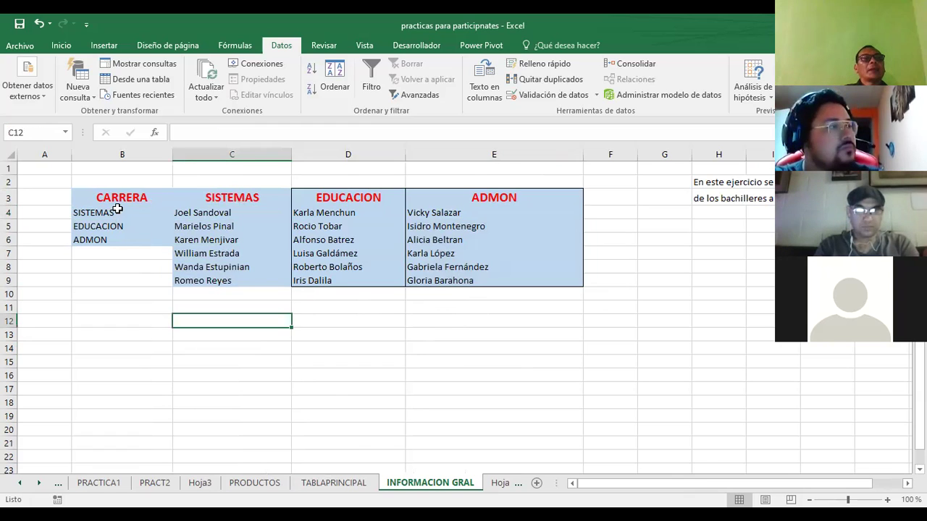
left_click_drag(111, 211, 113, 237)
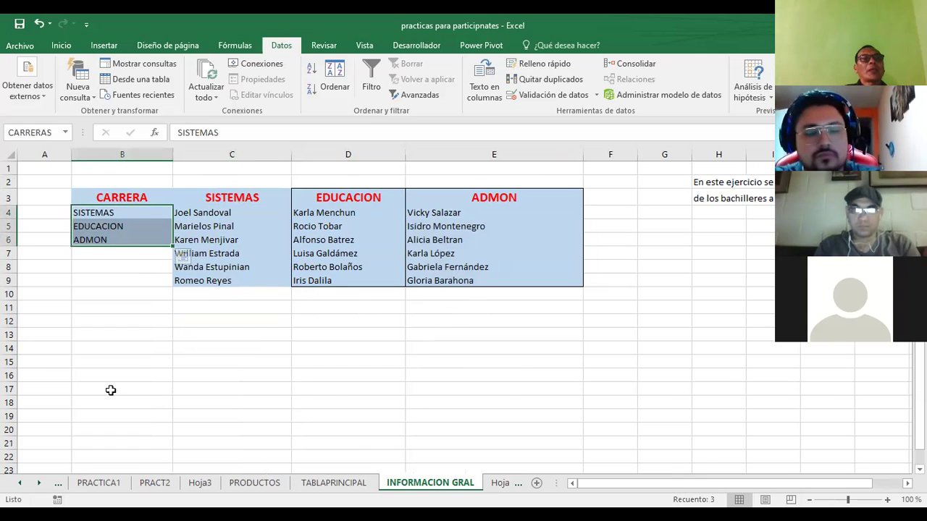
left_click_drag(215, 212, 214, 283)
left_click_drag(342, 211, 348, 281)
left_click_drag(454, 215, 459, 281)
left_click(248, 353)
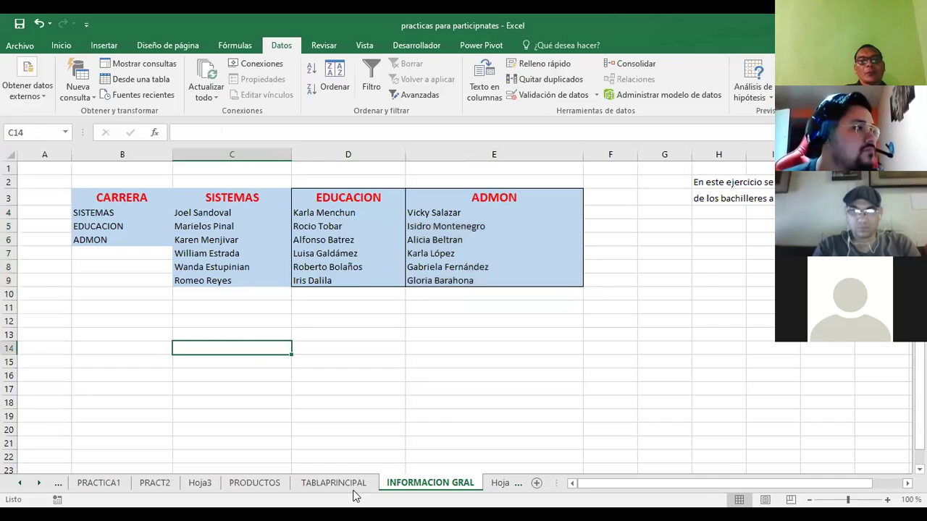
Step: Return to the TABLAPRINCIPAL sheet and view the drop-down choices of the CARRERA cell B4
left_click(347, 485)
left_click(457, 353)
left_click(120, 210)
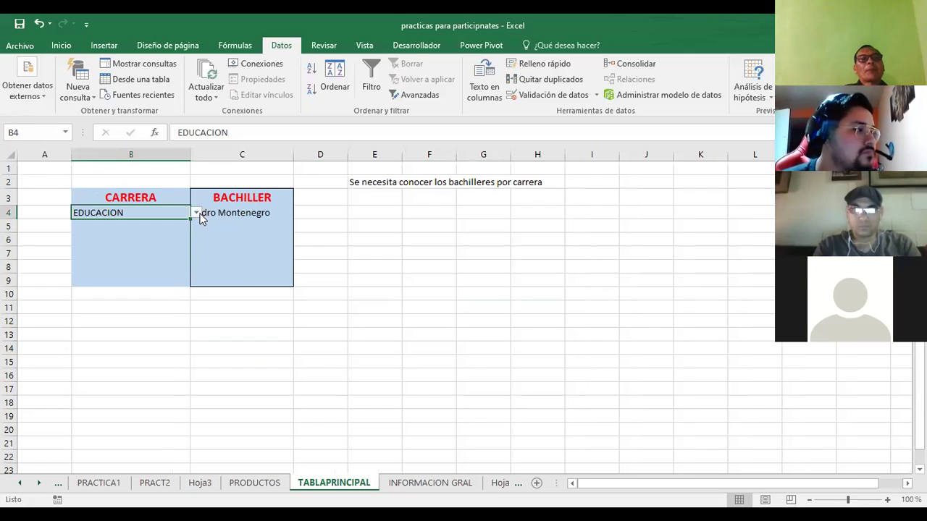
left_click(197, 214)
left_click(455, 237)
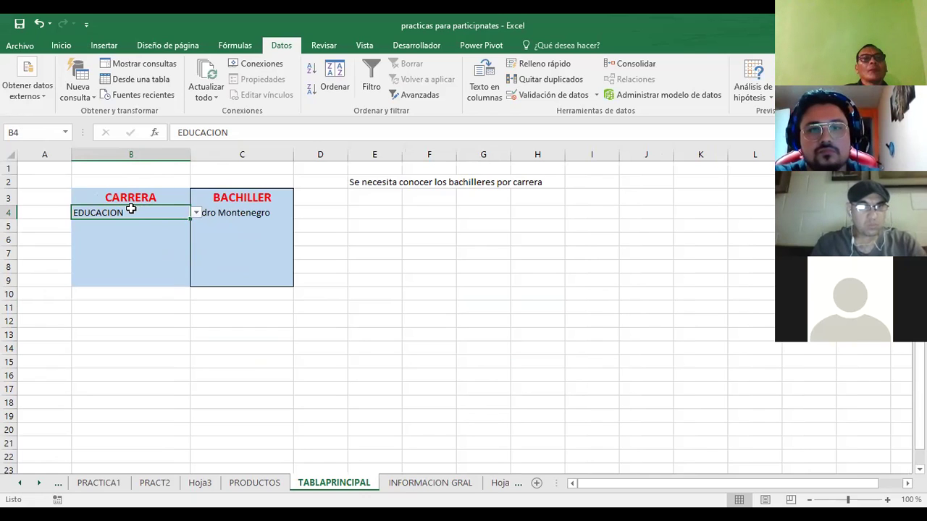
Step: Review the data validation criteria of cell B4 and the available types of allowed values
left_click(551, 95)
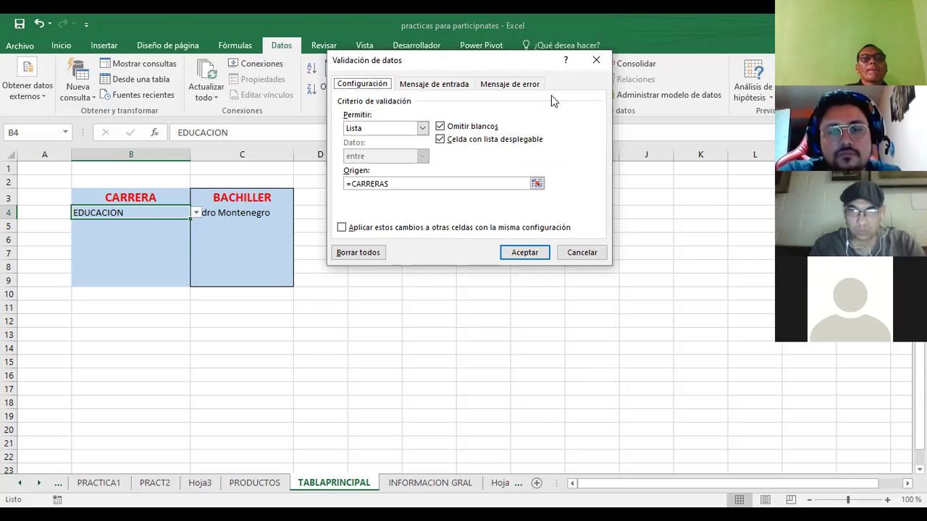
left_click(581, 253)
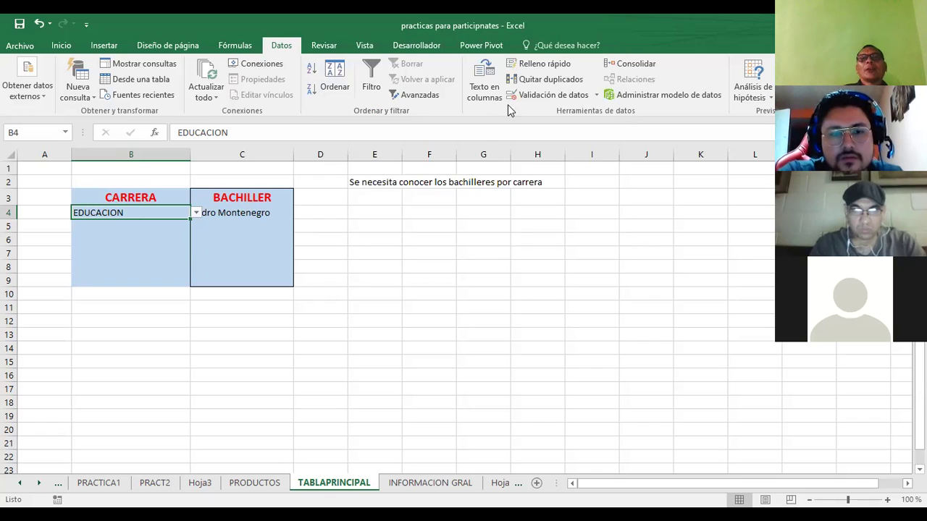
left_click(527, 95)
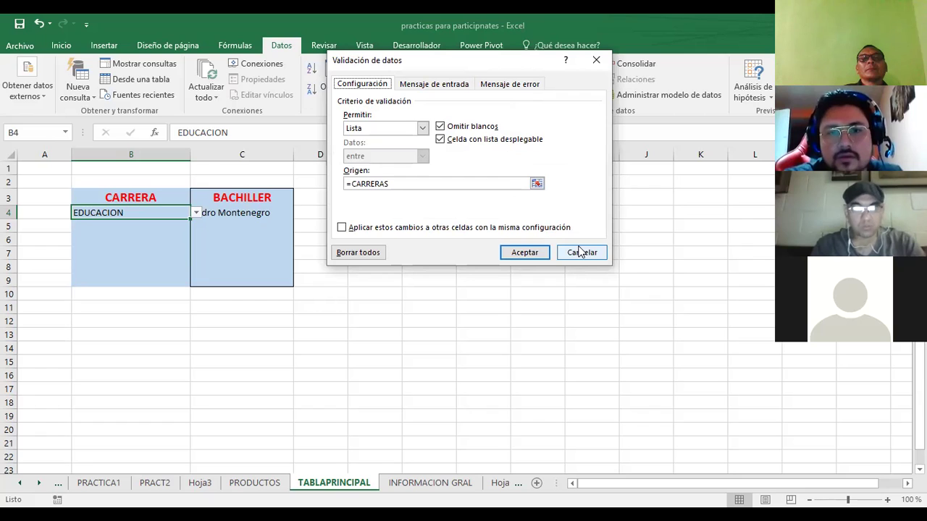
left_click(422, 128)
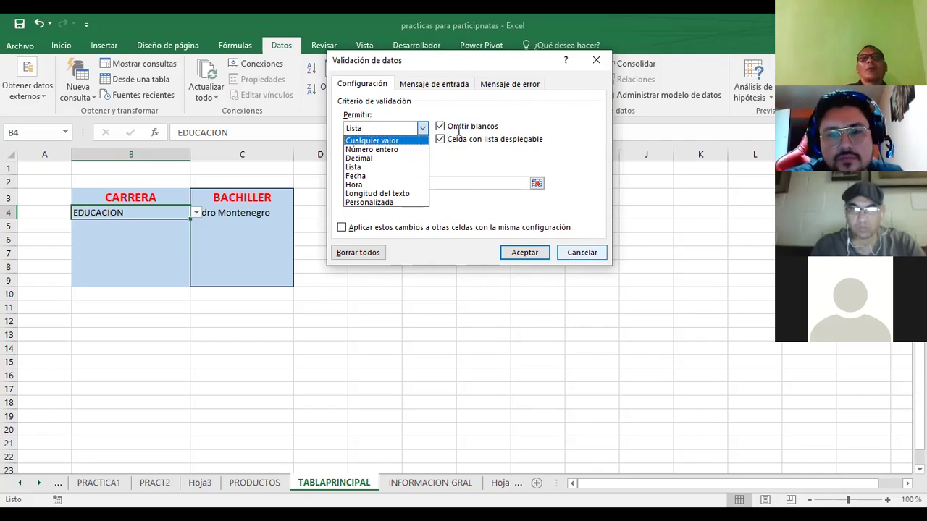
key("Escape")
key("Escape")
left_click(570, 98)
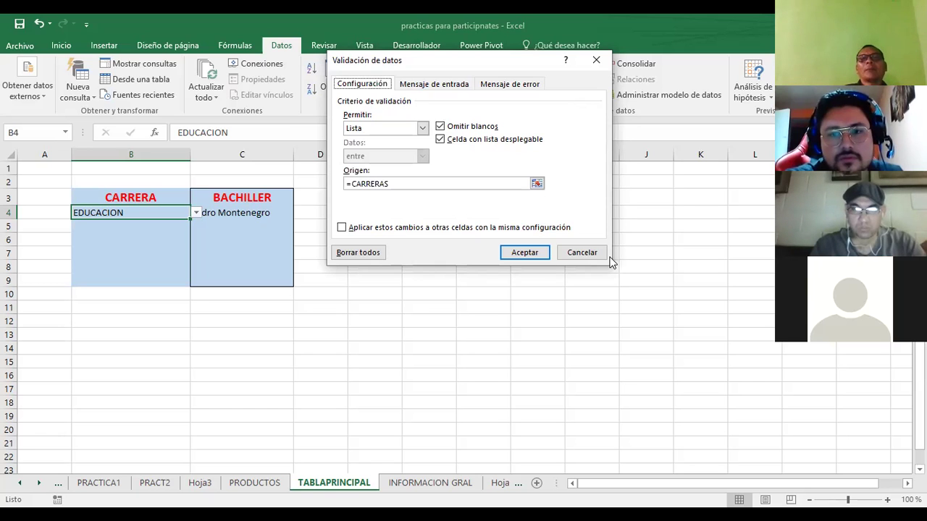
left_click(585, 263)
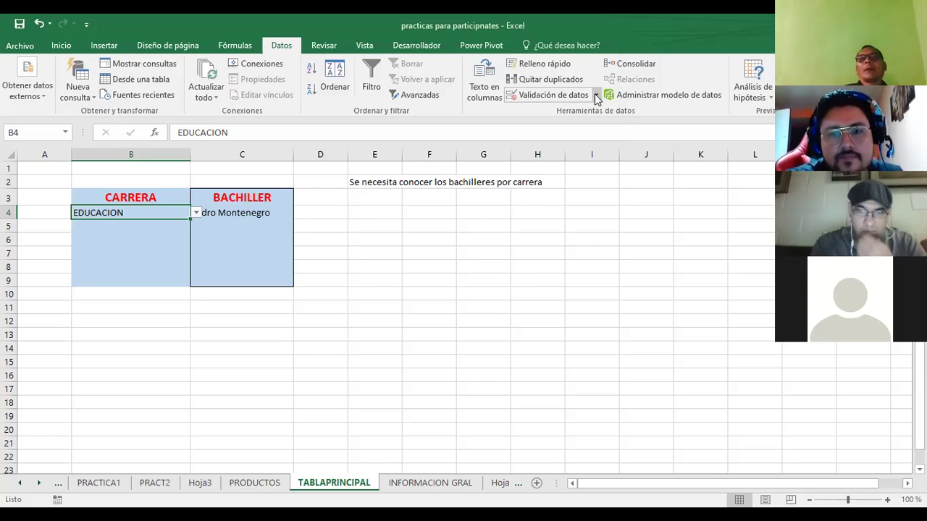
Step: Try to remove the validation of cell B4 with the Borrar círculos de validación command
left_click(596, 97)
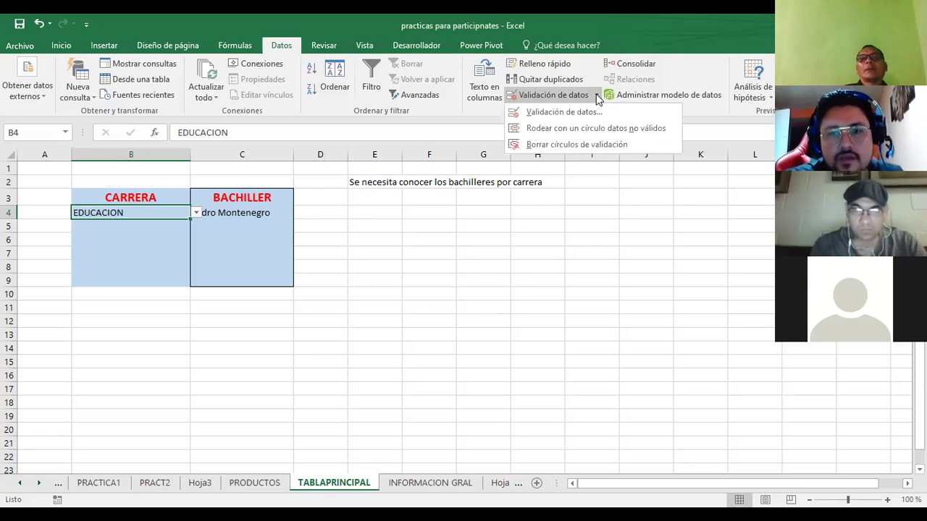
left_click(599, 146)
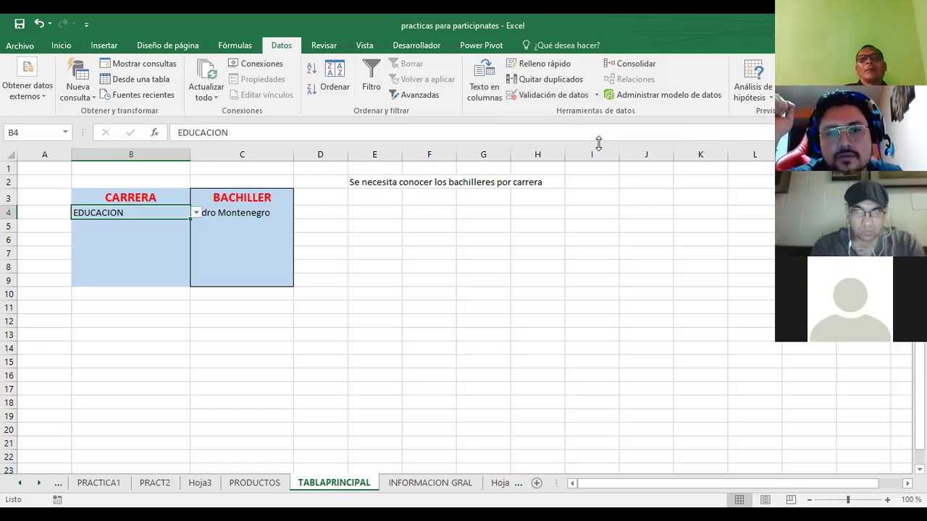
left_click(540, 95)
left_click(583, 253)
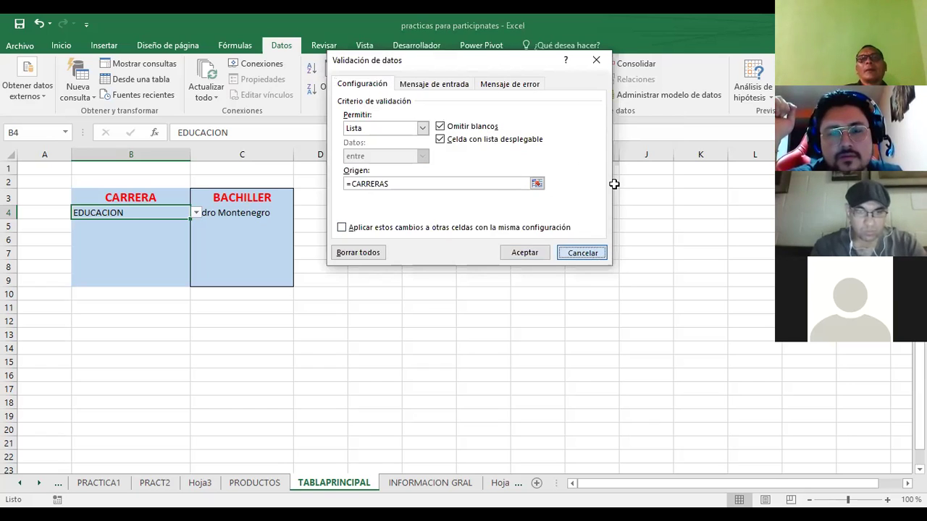
left_click(597, 95)
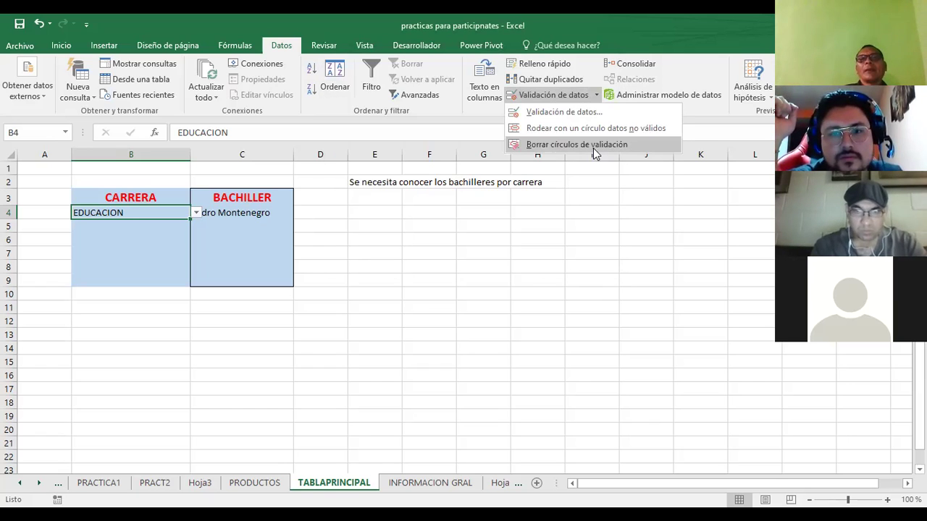
left_click(555, 145)
left_click(147, 251)
Step: Clear all data validation settings from the CARRERA cell B4
left_click(148, 211)
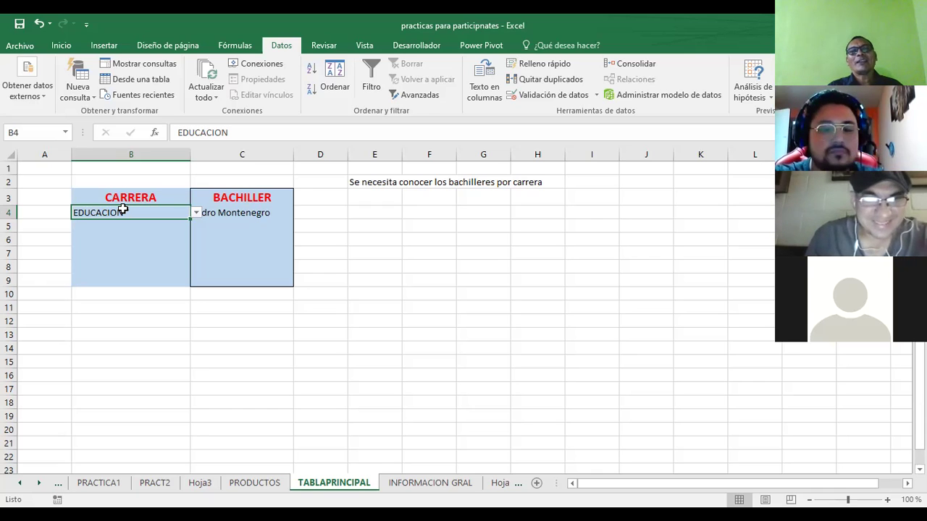
left_click(595, 95)
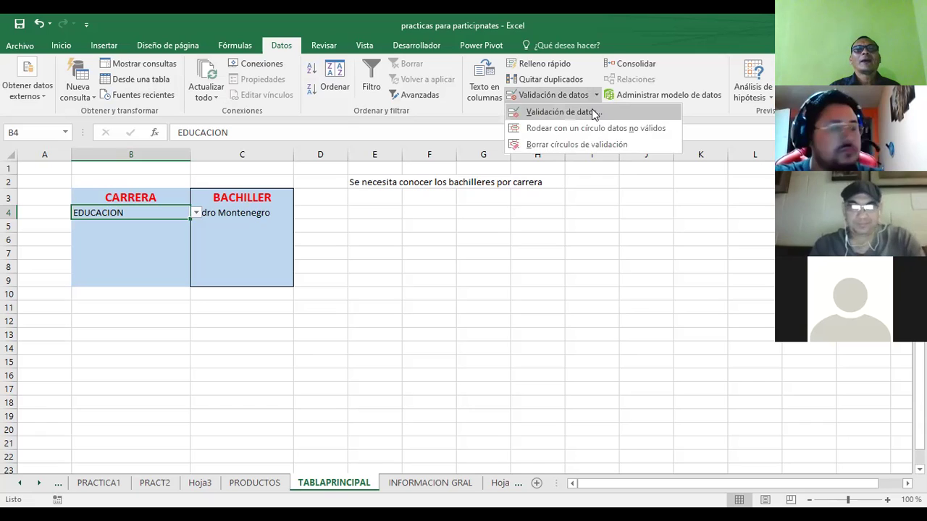
left_click(593, 113)
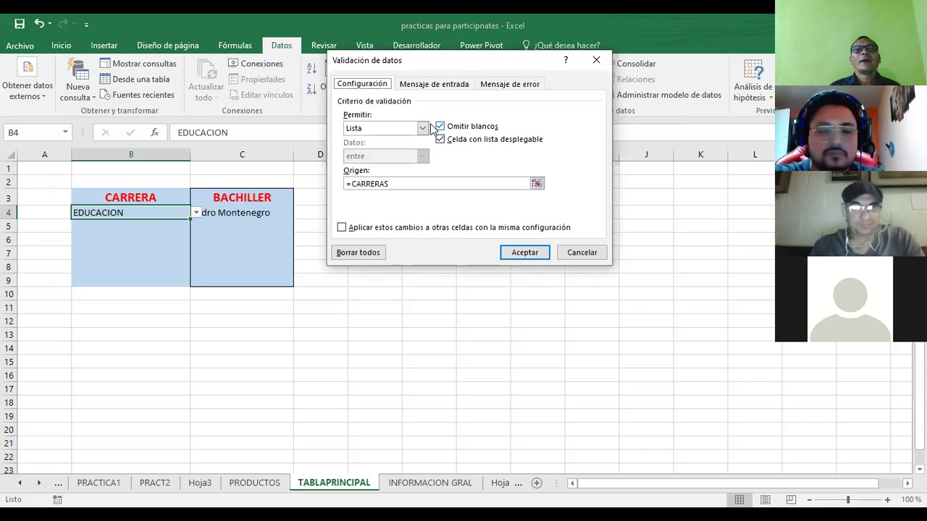
left_click(383, 131)
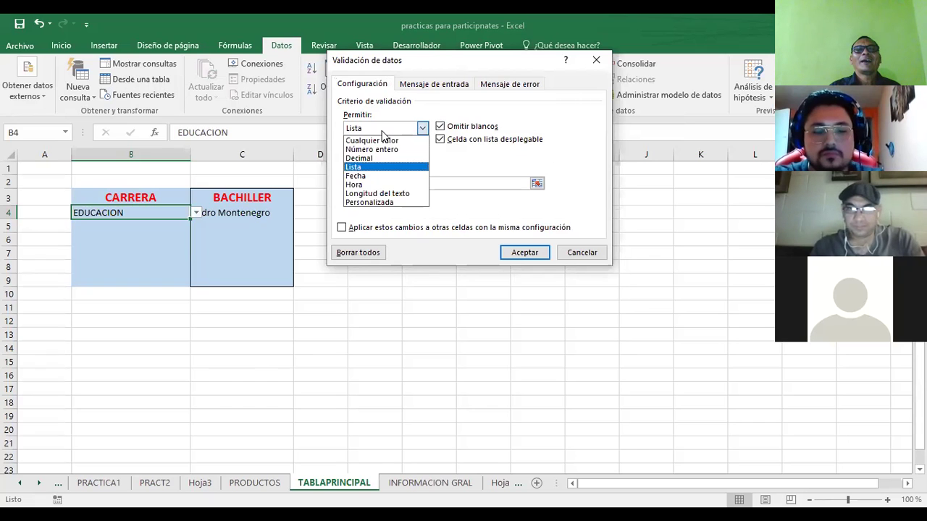
left_click(357, 252)
left_click(527, 253)
left_click(114, 213)
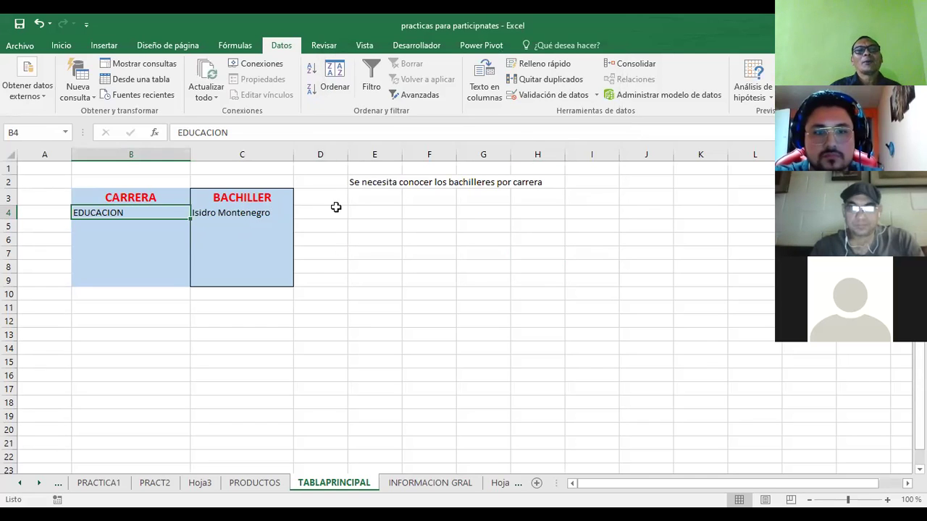
Step: Change the data validation of the BACHILLER cell C4 to allow Cualquier valor
left_click(214, 212)
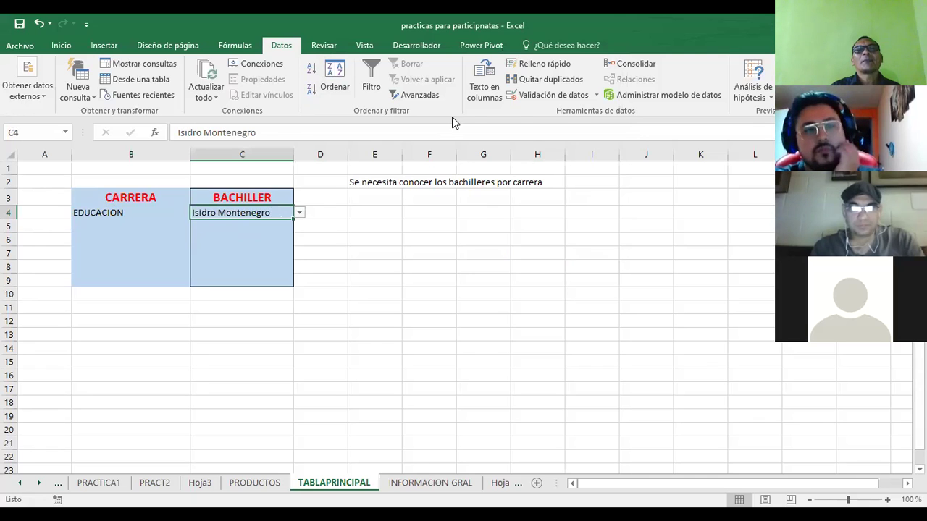
left_click(573, 95)
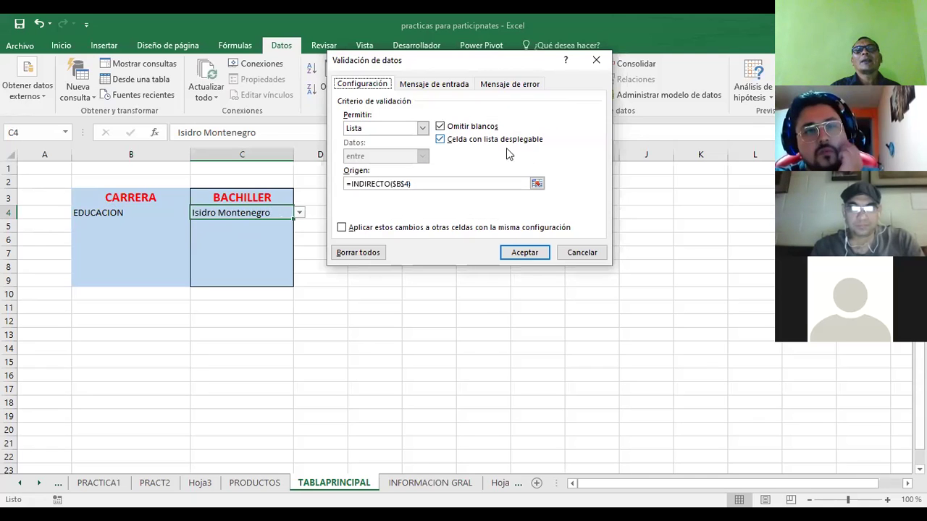
left_click(422, 128)
left_click(390, 141)
left_click(523, 252)
left_click(387, 264)
Step: Delete the contents of the BACHILLER cell C4 and the CARRERA cell B4
left_click(244, 210)
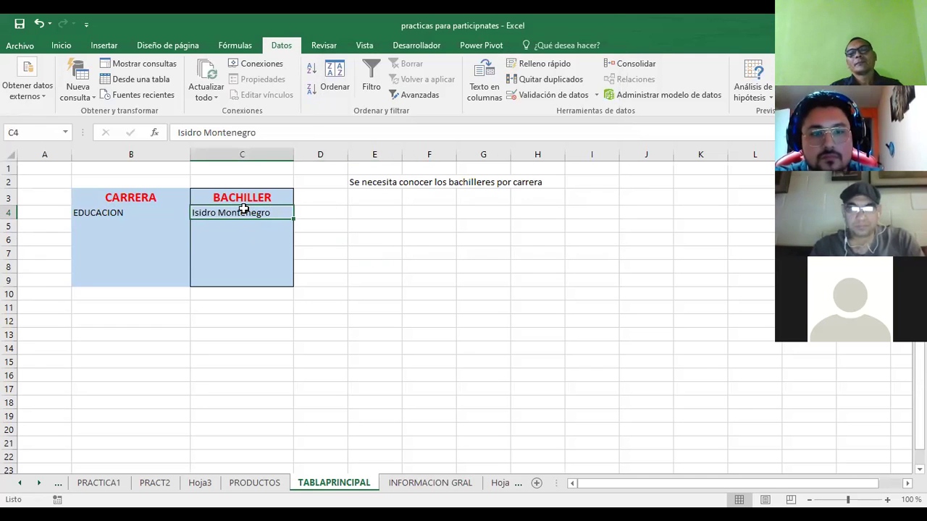
key("Delete")
left_click(80, 210)
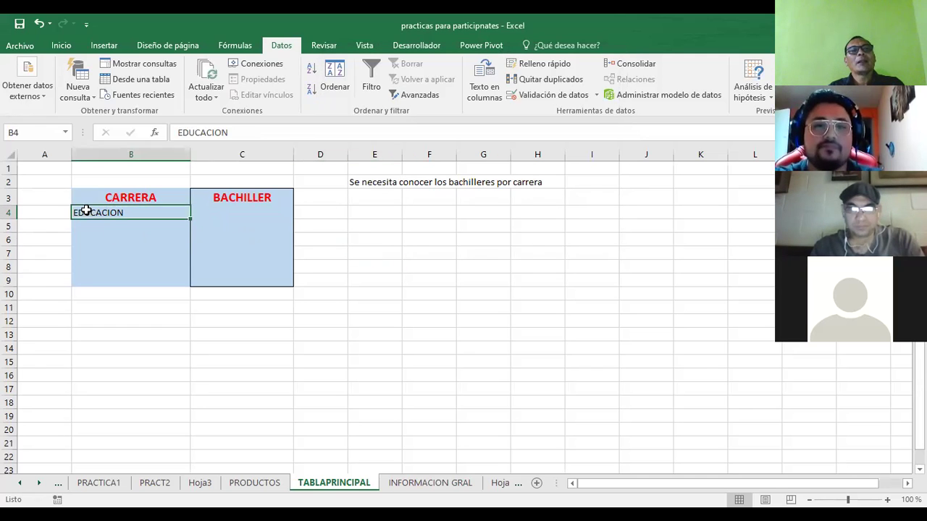
key("Delete")
left_click(344, 250)
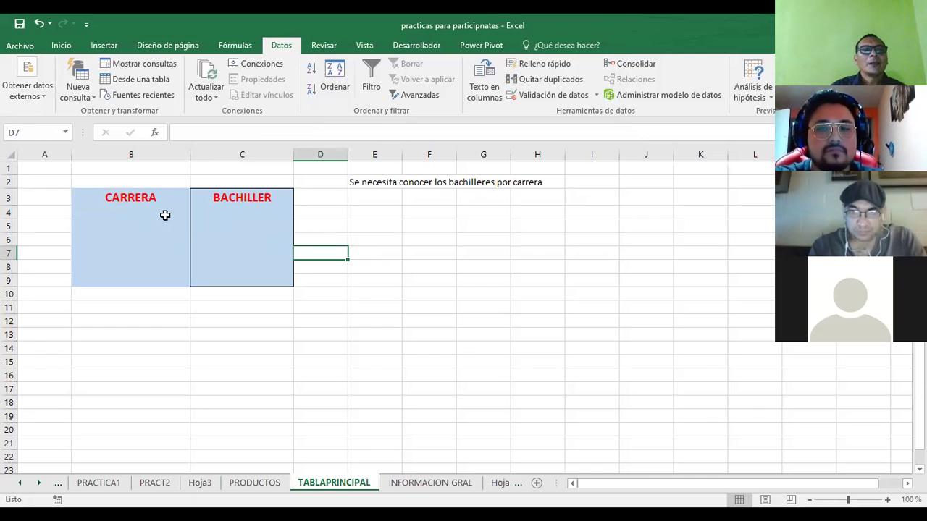
left_click(139, 203)
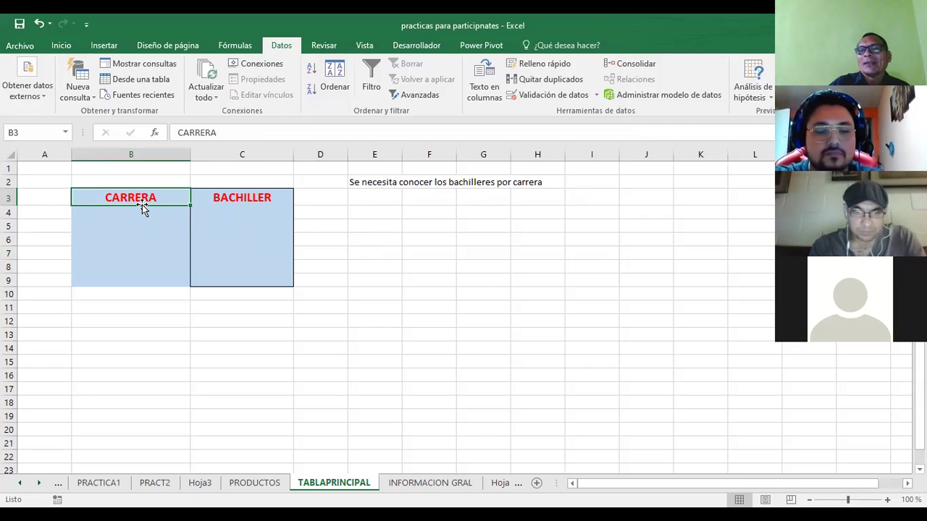
left_click(355, 225)
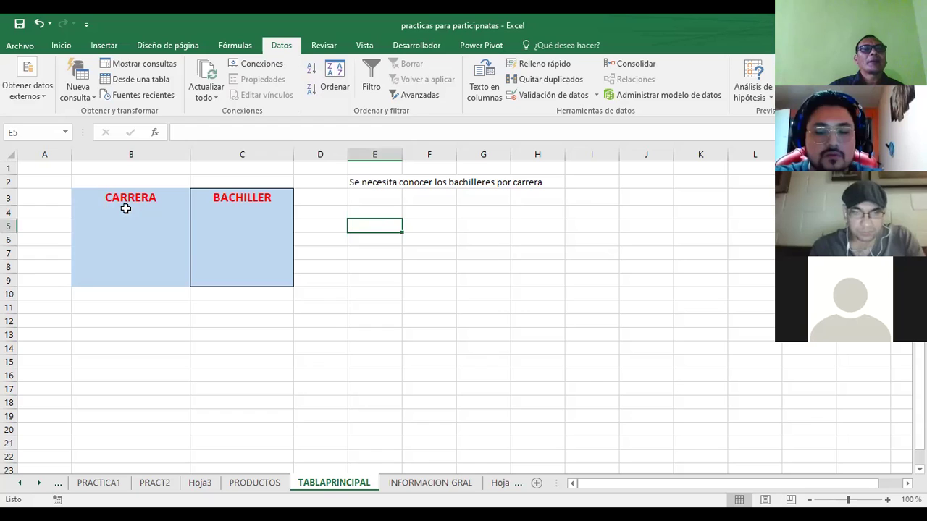
left_click(125, 209)
left_click(223, 214)
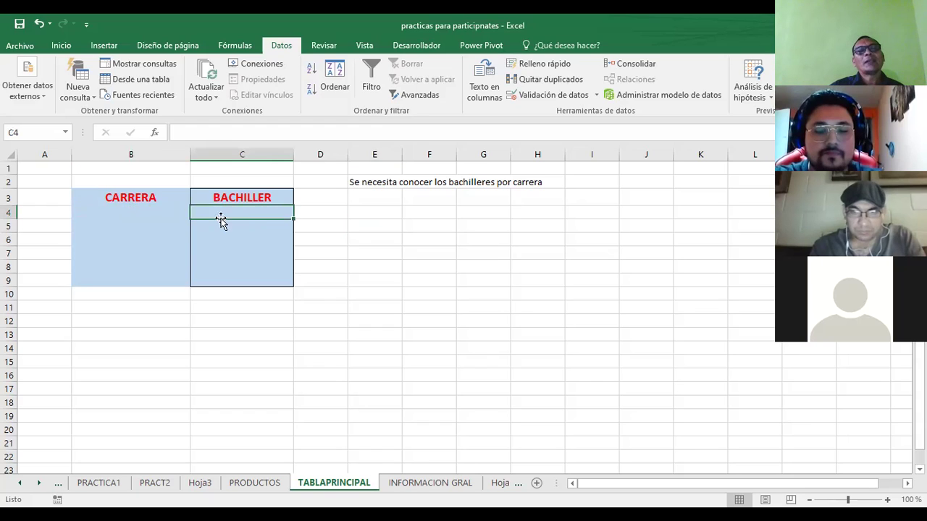
Step: Review the CARRERA, SISTEMAS, EDUCACION and ADMON headings on the INFORMACION GRAL sheet and return to TABLAPRINCIPAL
left_click(140, 218)
left_click(246, 214)
left_click(178, 212)
left_click(244, 225)
left_click(427, 484)
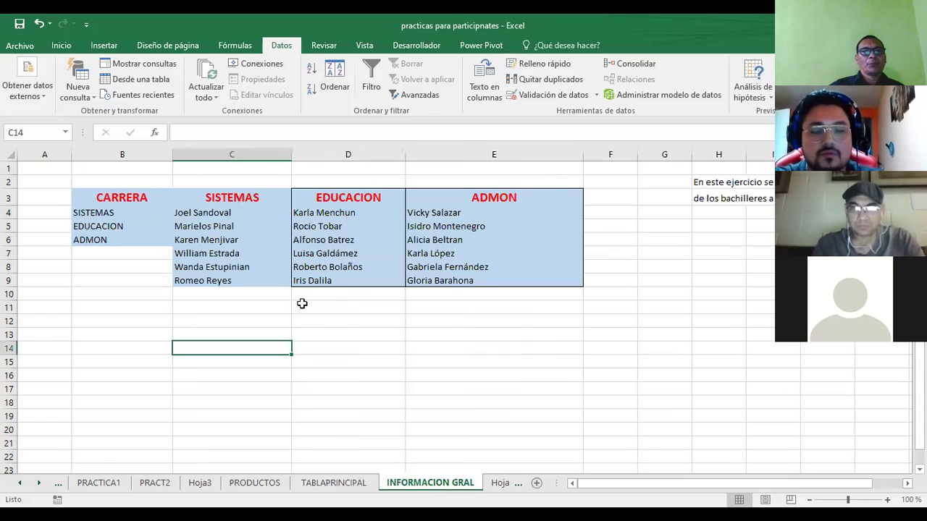
left_click(127, 199)
left_click(236, 198)
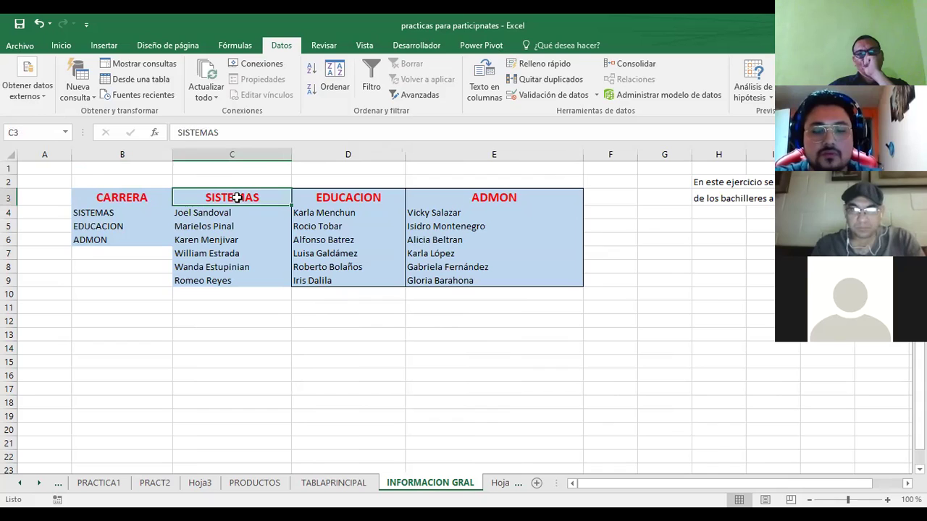
left_click(342, 199)
left_click(524, 200)
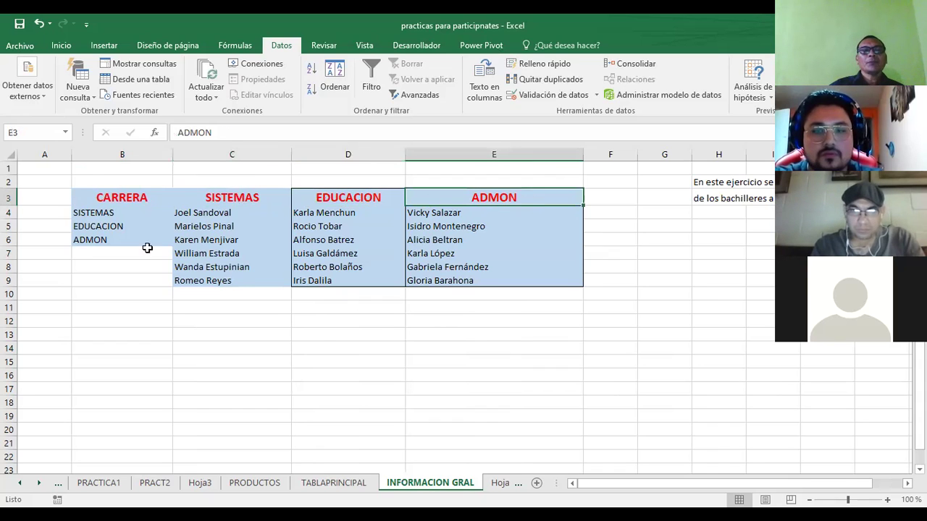
left_click(335, 484)
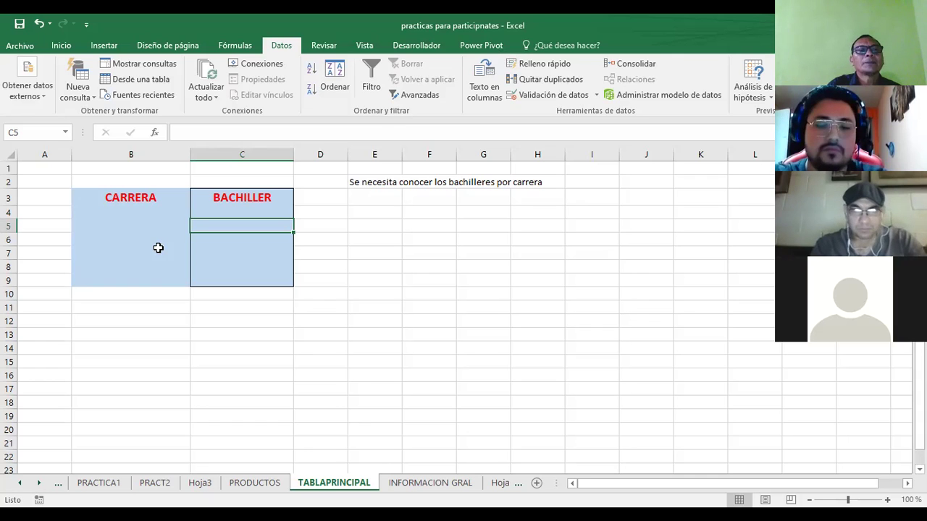
Step: Apply borders to every cell in the range D3:J9, beside the BACHILLER column on TABLAPRINCIPAL
left_click(127, 209)
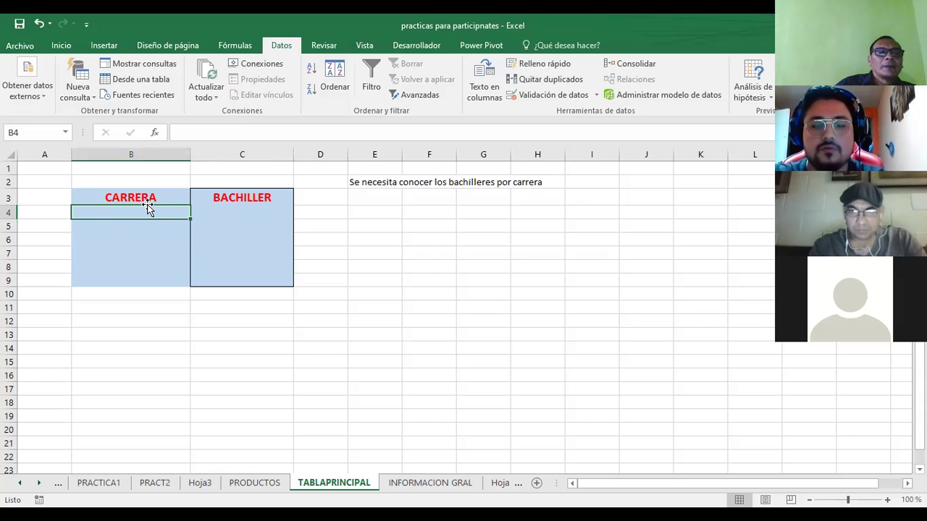
left_click(319, 218)
left_click_drag(310, 201, 665, 283)
left_click(61, 44)
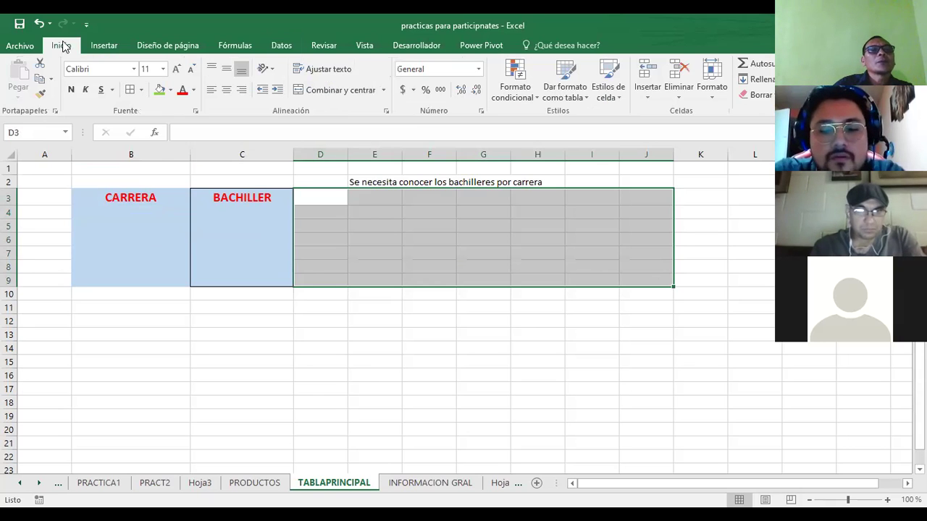
left_click(131, 90)
left_click(335, 307)
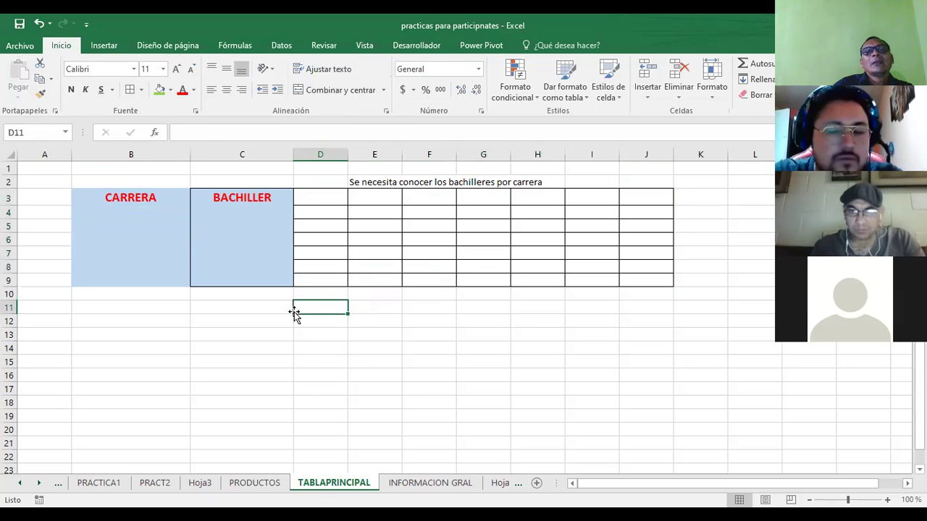
left_click(124, 200)
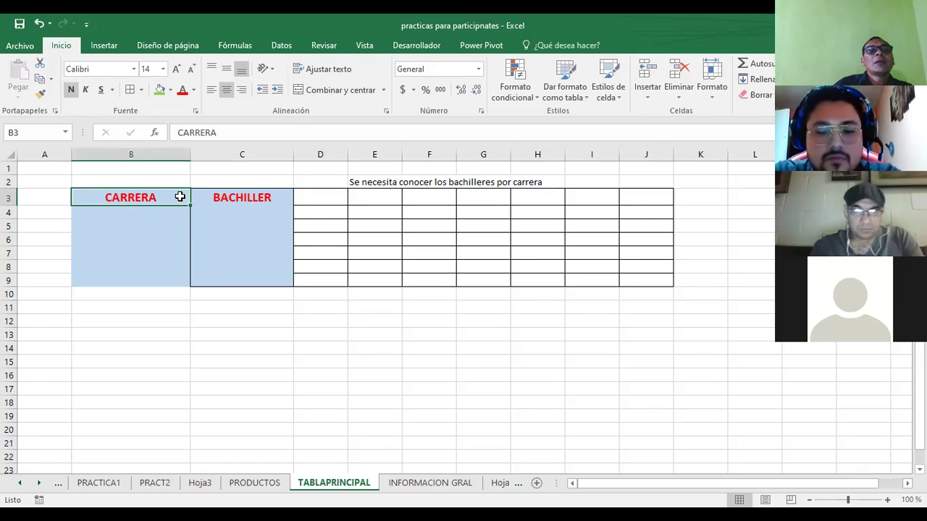
left_click(140, 219)
left_click(249, 198)
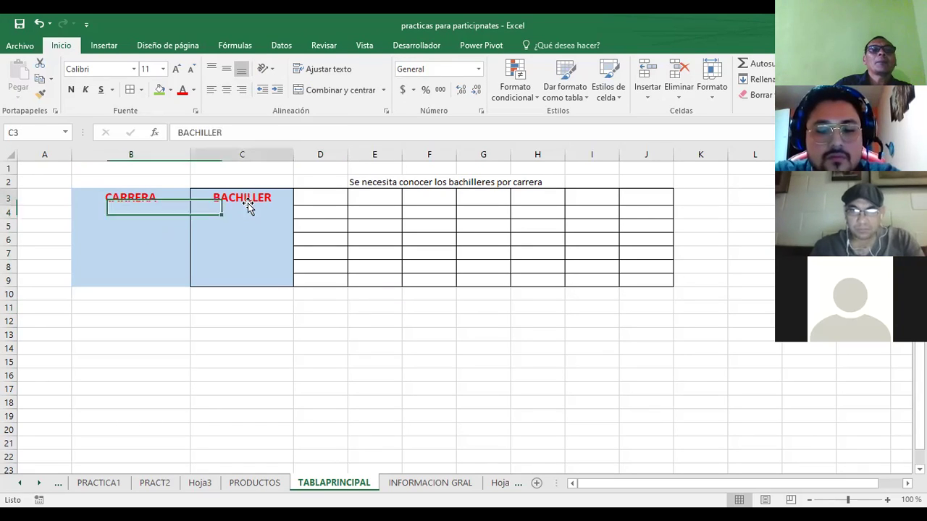
left_click(282, 217)
left_click_drag(318, 214, 648, 209)
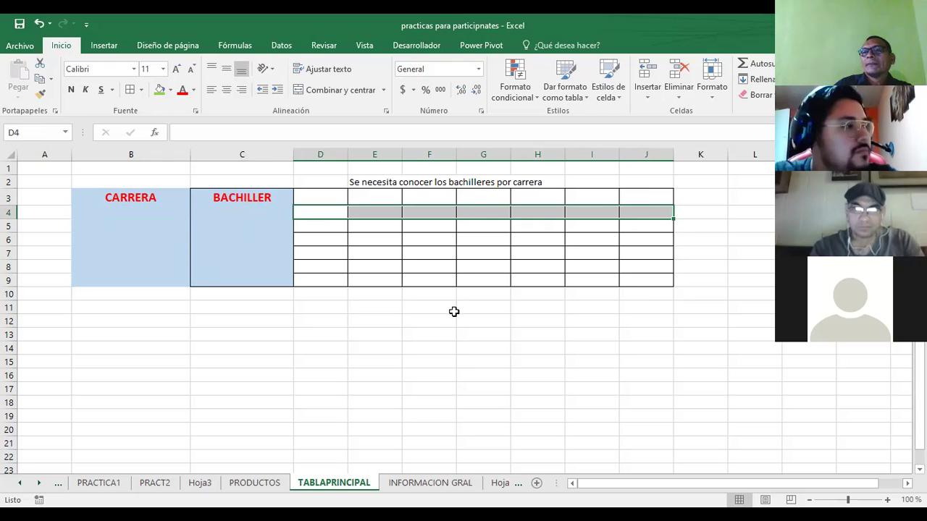
left_click(428, 359)
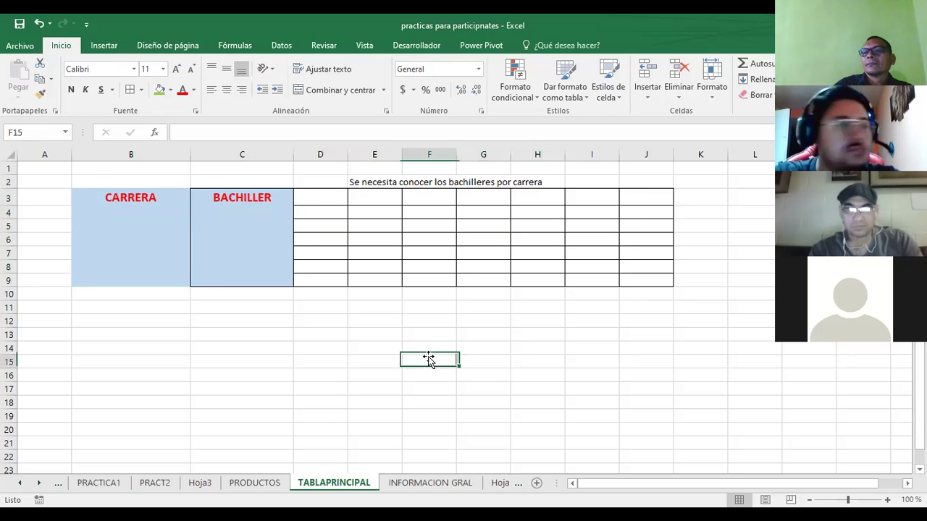
left_click(143, 215)
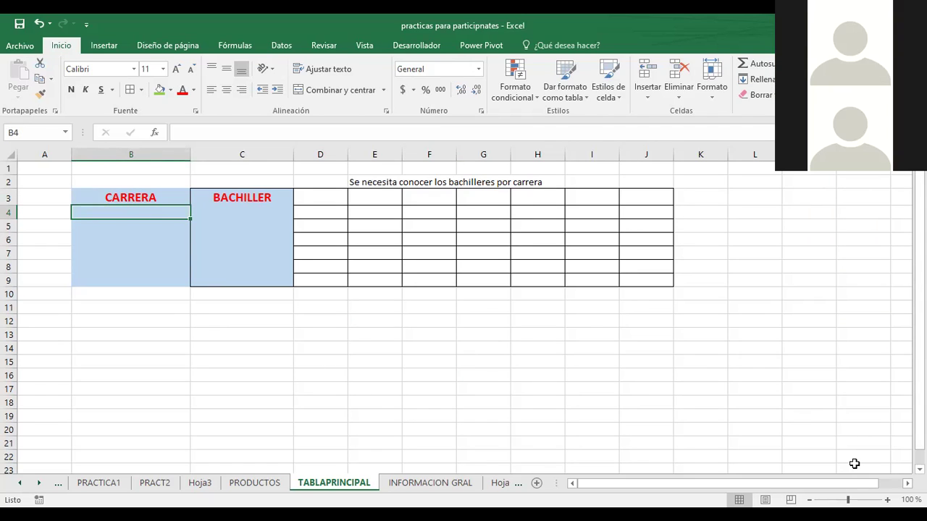
scroll(854, 463, "down", 2)
scroll(854, 464, "up", 2)
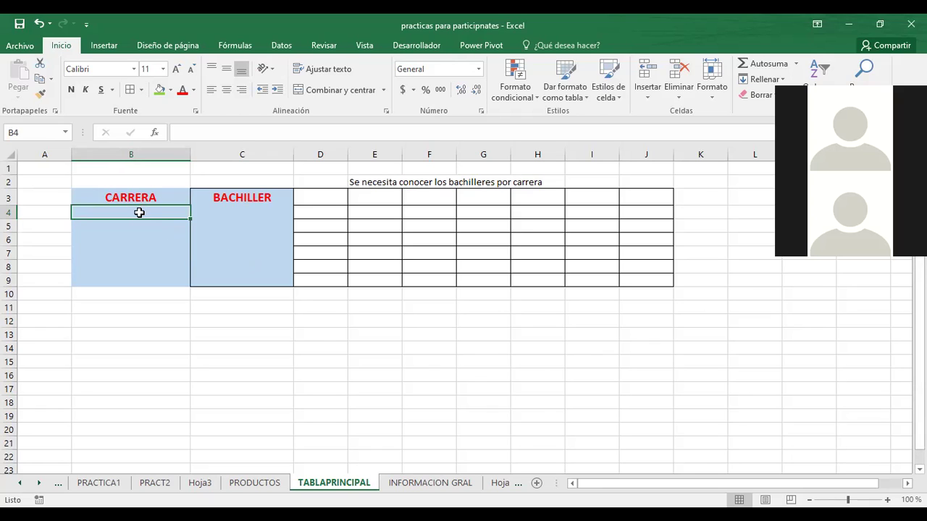
Step: Switch to the INFORMACION GRAL sheet that holds the lists of students by career
left_click(415, 485)
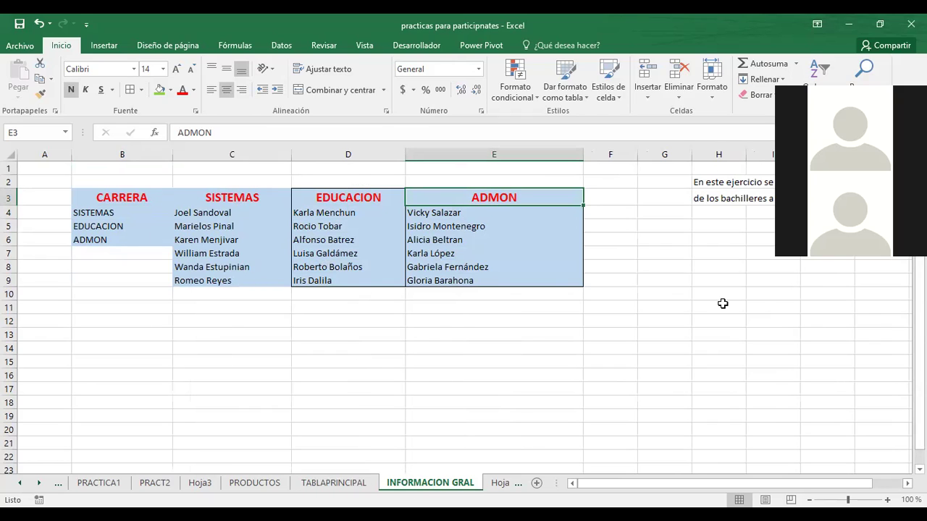
scroll(723, 304, "down", 6)
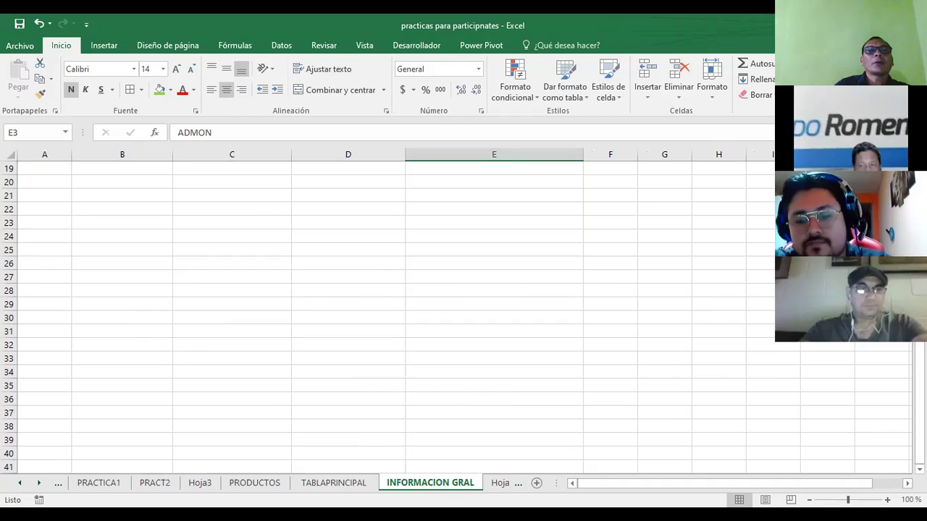
scroll(250, 301, "up", 5)
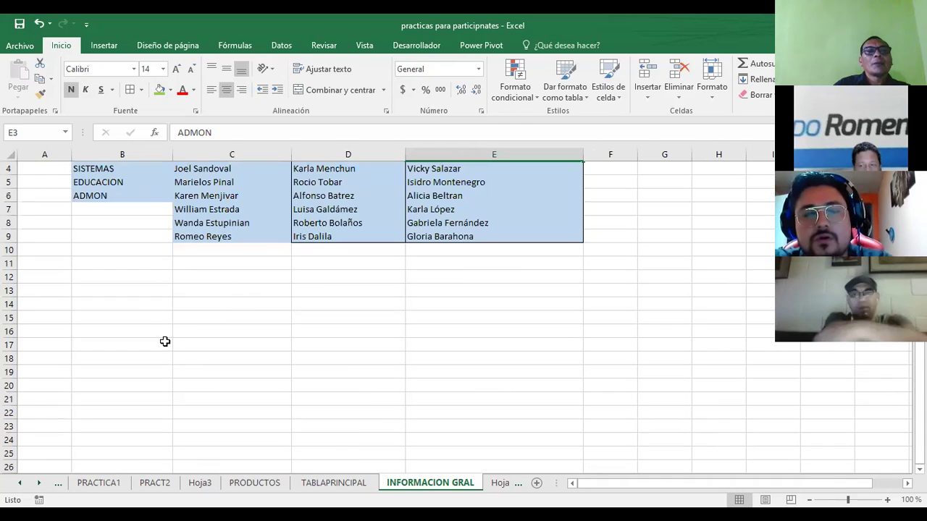
scroll(163, 341, "up", 1)
left_click(68, 346)
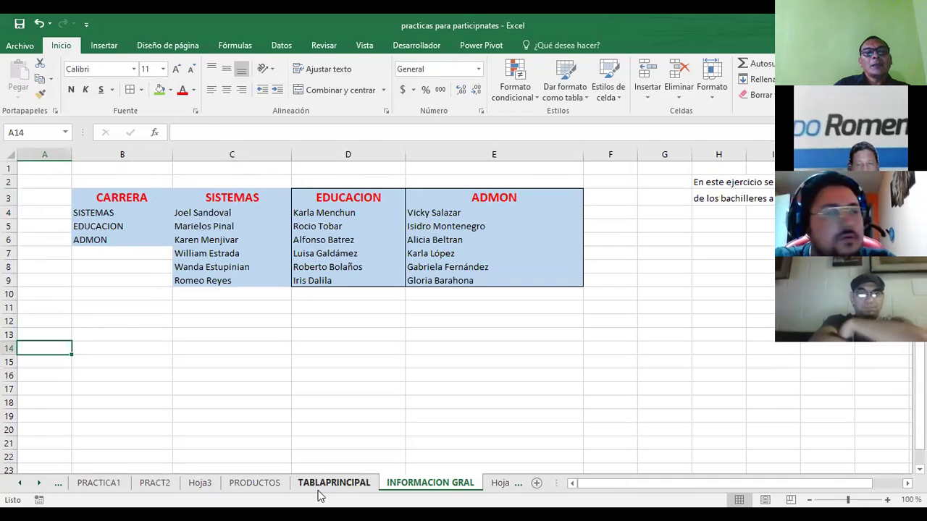
left_click(138, 319)
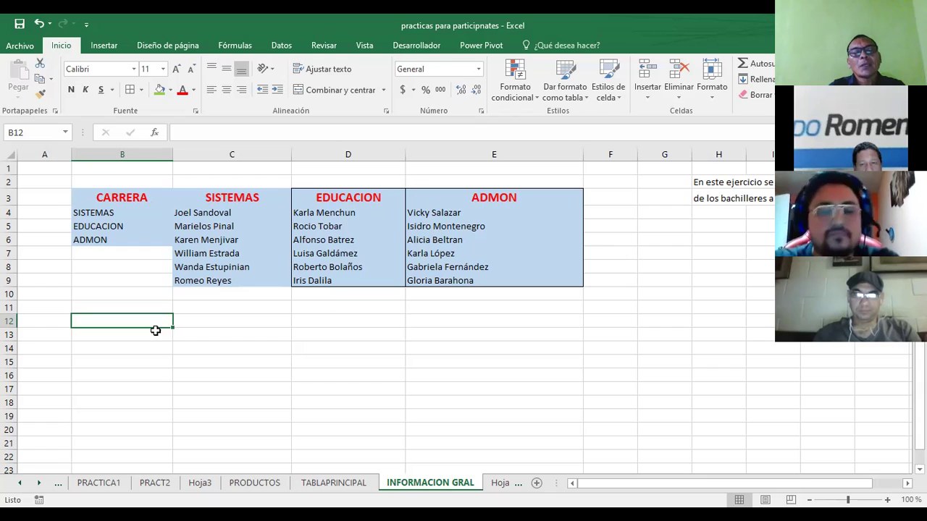
Step: Select the SISTEMAS student list in C4:C9 and look at the Asignar nombre options for naming the range
left_click_drag(240, 215, 237, 359)
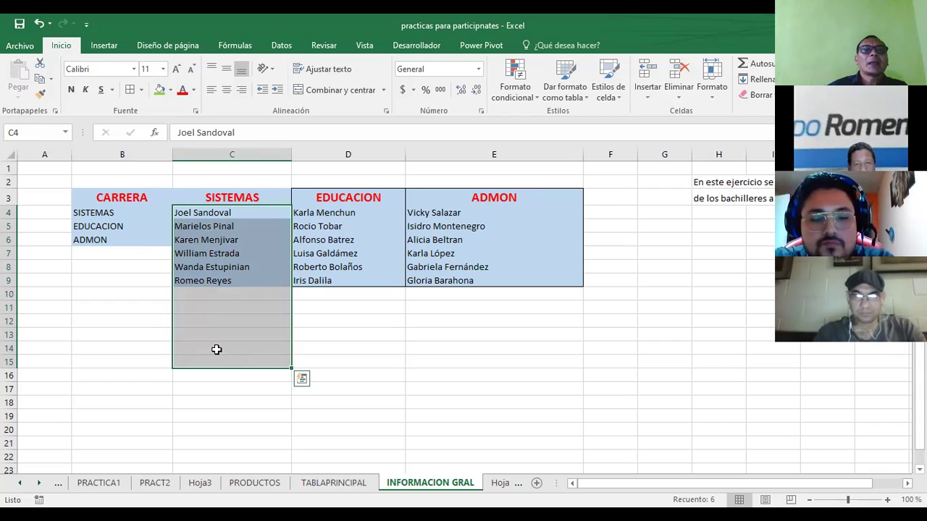
left_click(209, 211)
left_click_drag(212, 226, 209, 276)
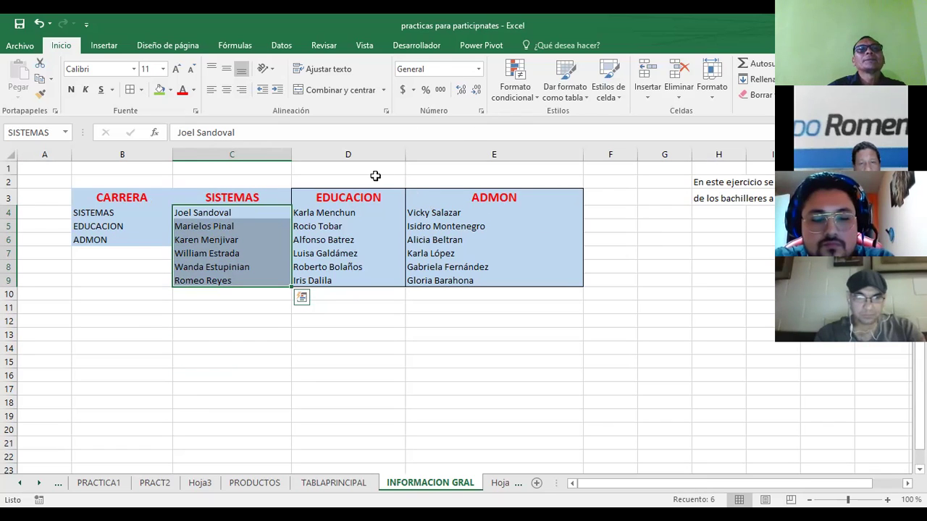
left_click(178, 46)
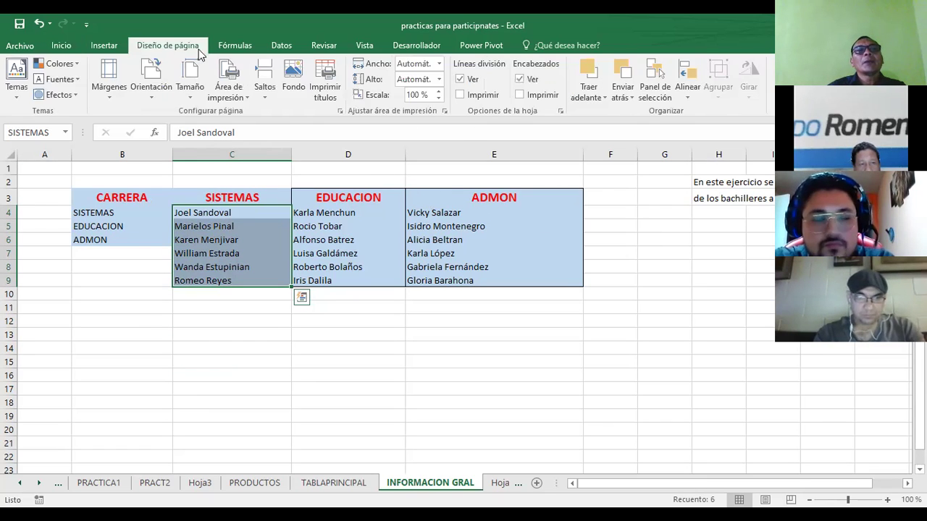
left_click(246, 45)
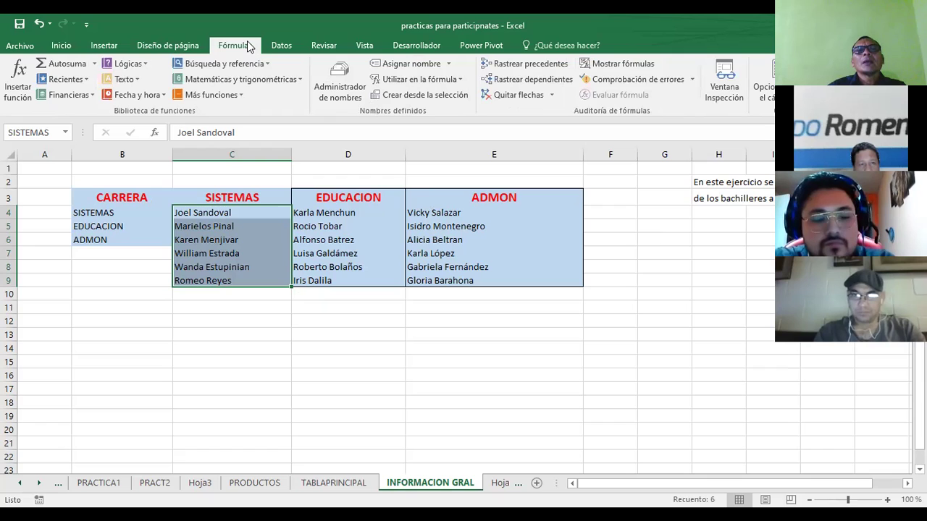
left_click(449, 63)
left_click(449, 65)
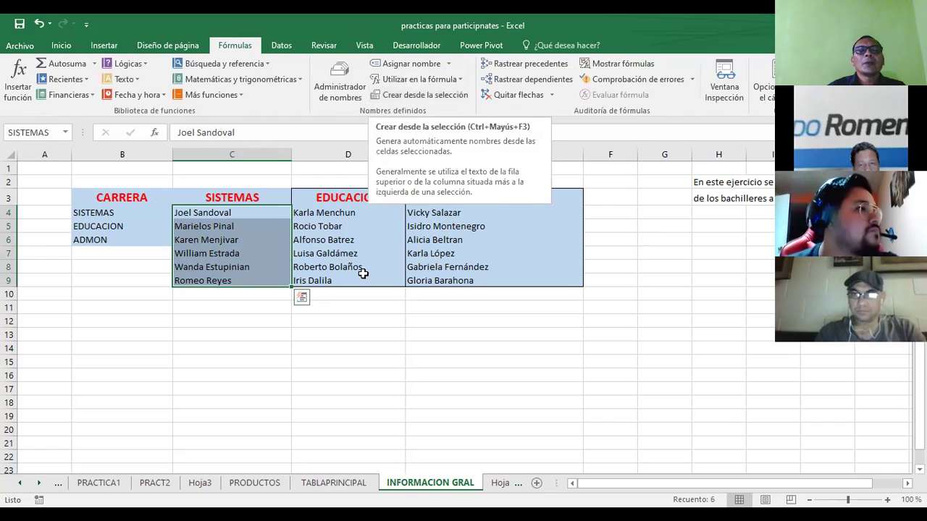
left_click(351, 307)
Step: Examine the Crear desde la selección options for the EDUCACION range D3:D9 and close them without applying
left_click_drag(353, 199, 350, 286)
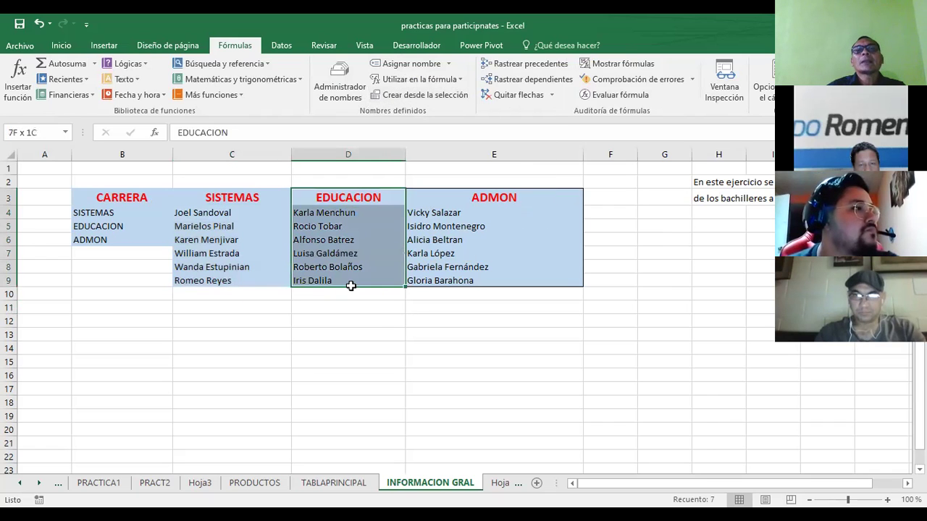
left_click(464, 93)
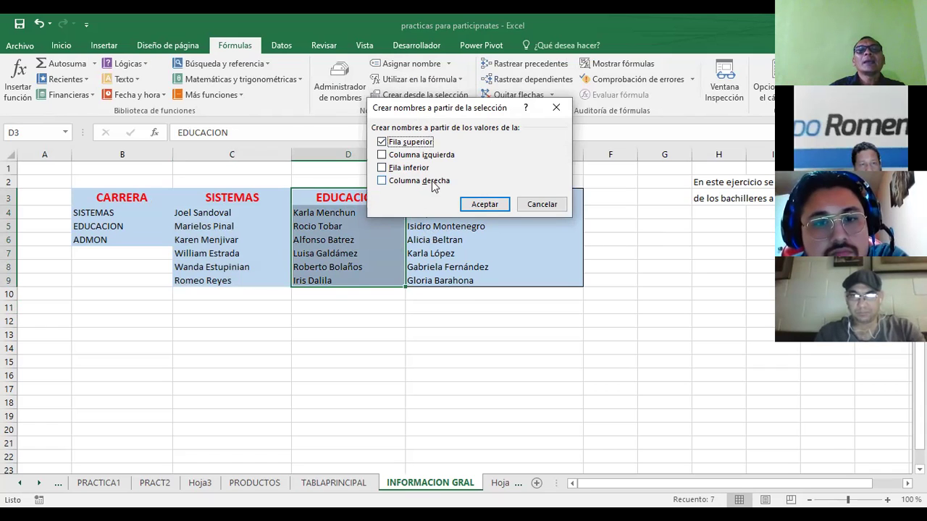
left_click(541, 205)
Step: Enter the heading PRODUCTOS in G3 and list MEMORIAS, TECLADOS, CABLEADO and ROUTER below it in G4:G7
left_click(671, 199)
type("PRODUCTOS")
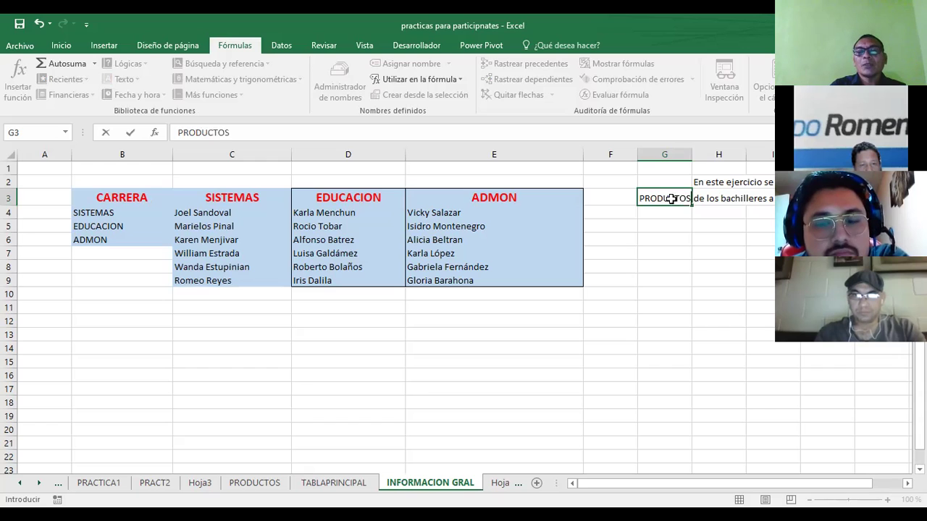
key("Return")
type("ME")
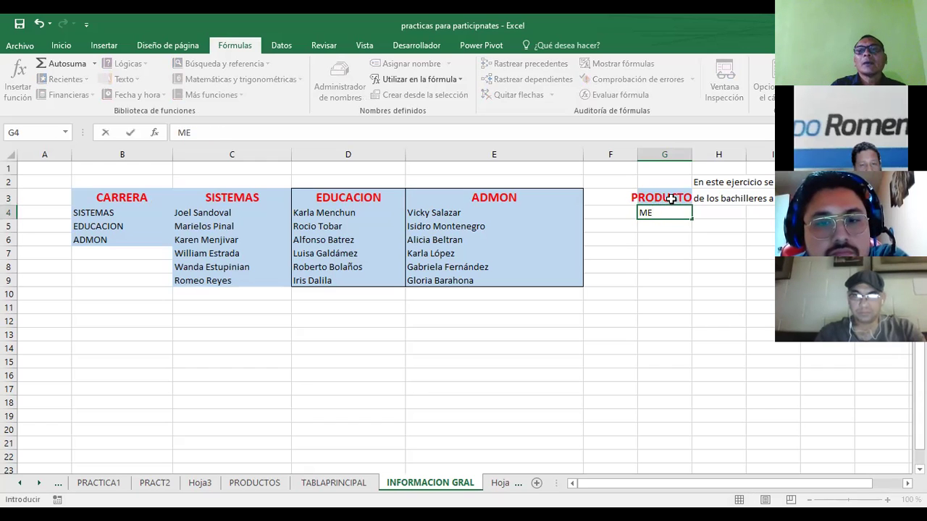
type("MORIAS")
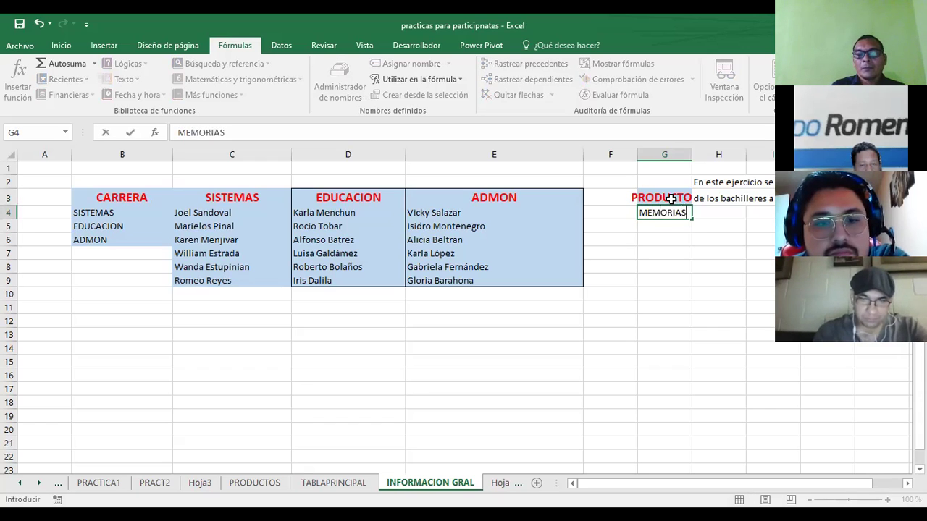
key("Return")
type("TECLADOS")
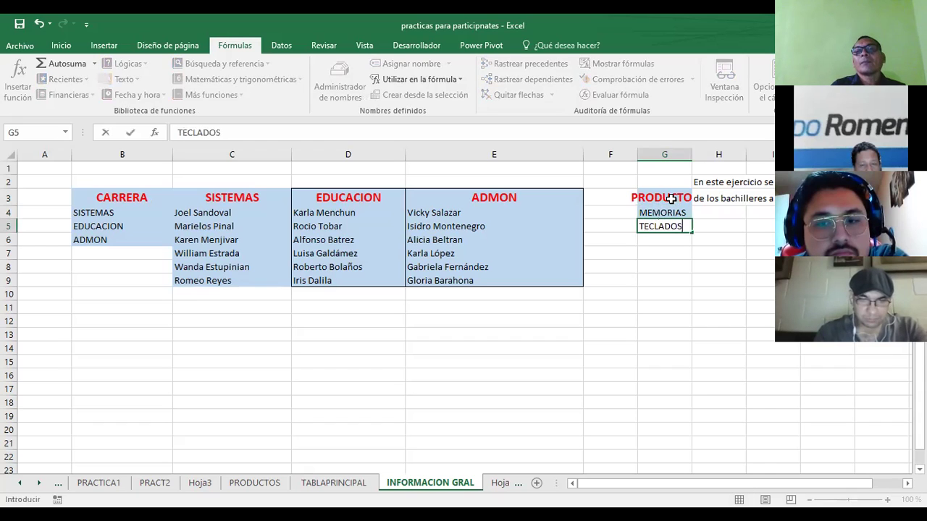
key("Return")
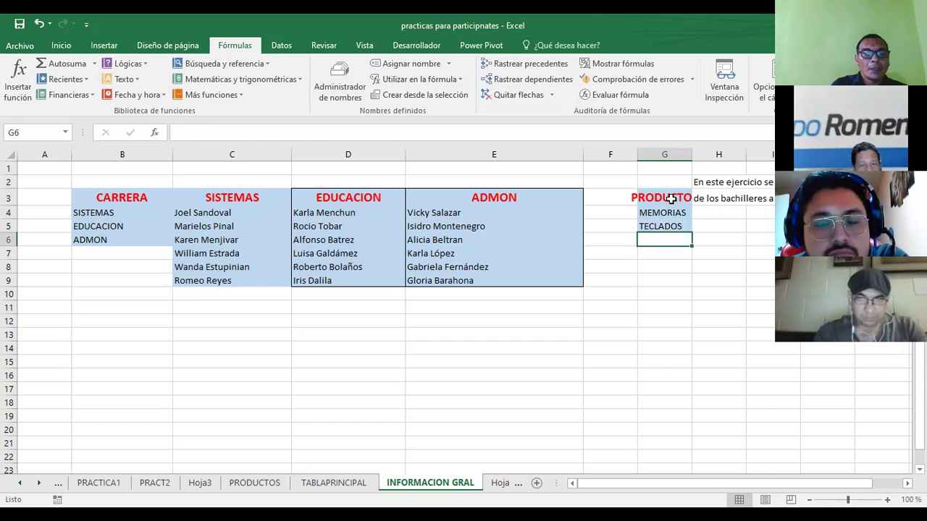
type("CABLEADO")
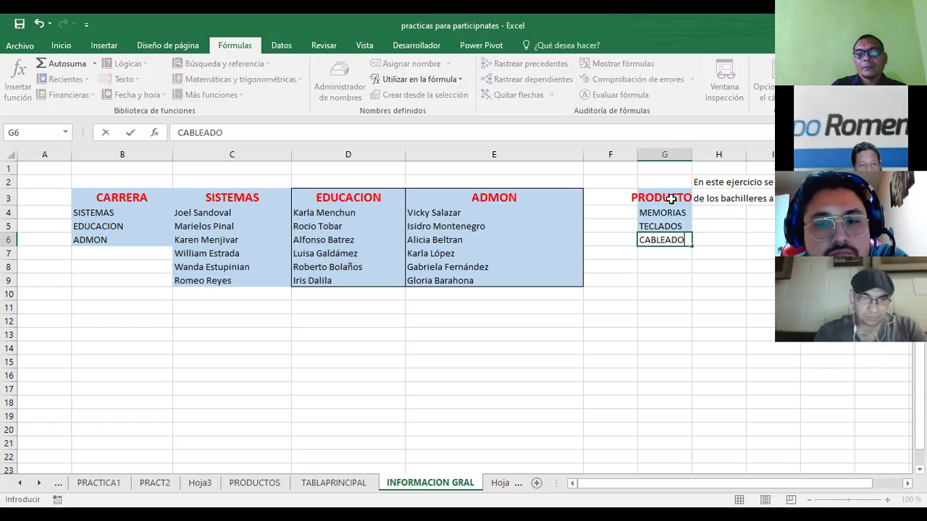
key("Return")
type("ROUTER")
key("Return")
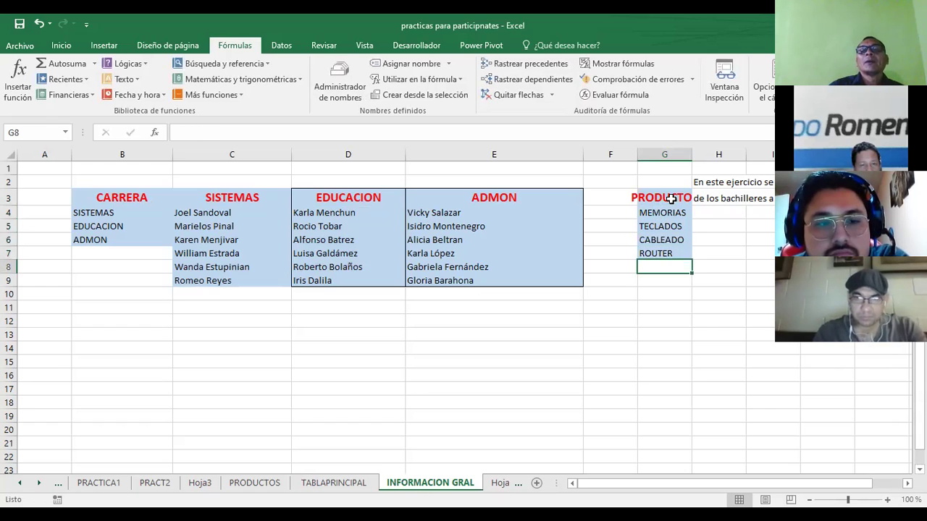
Step: Narrow column F and autofit column G to the PRODUCTOS heading
left_click_drag(637, 158, 613, 158)
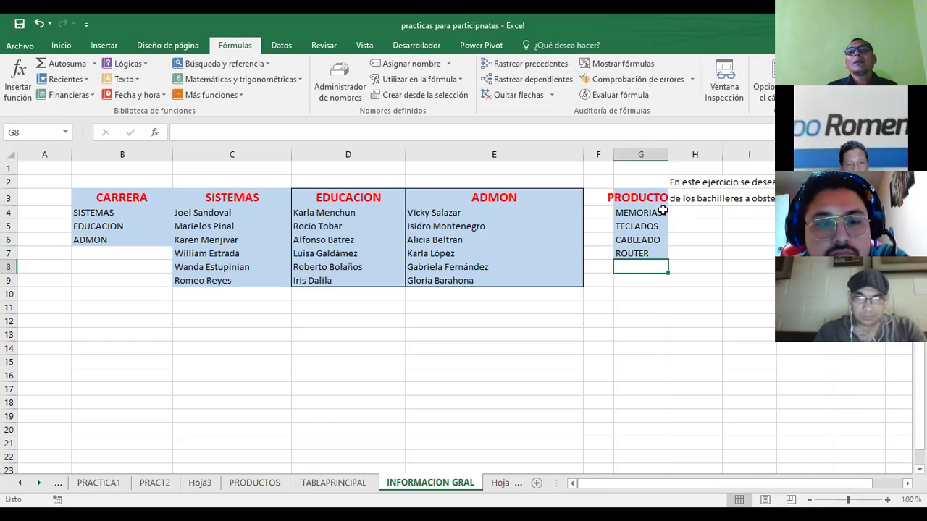
double_click(668, 155)
Step: Create a named range from the PRODUCTOS list in G3:G7 using the top row (Fila superior) as its name
left_click_drag(641, 198, 668, 253)
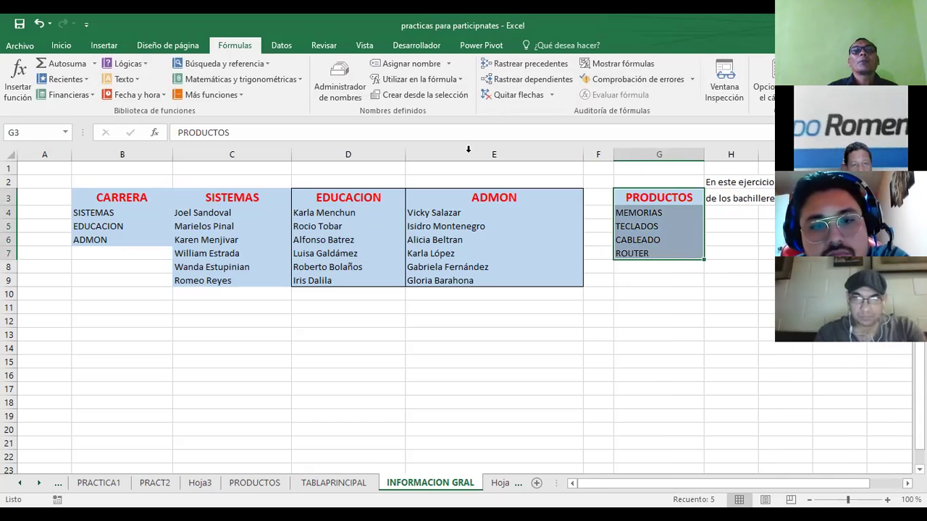
left_click(449, 63)
left_click(450, 64)
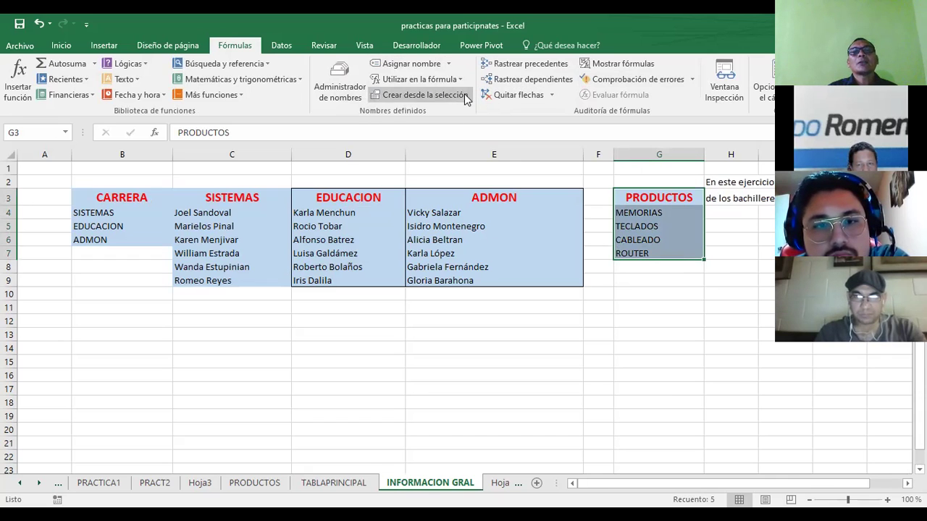
left_click(464, 94)
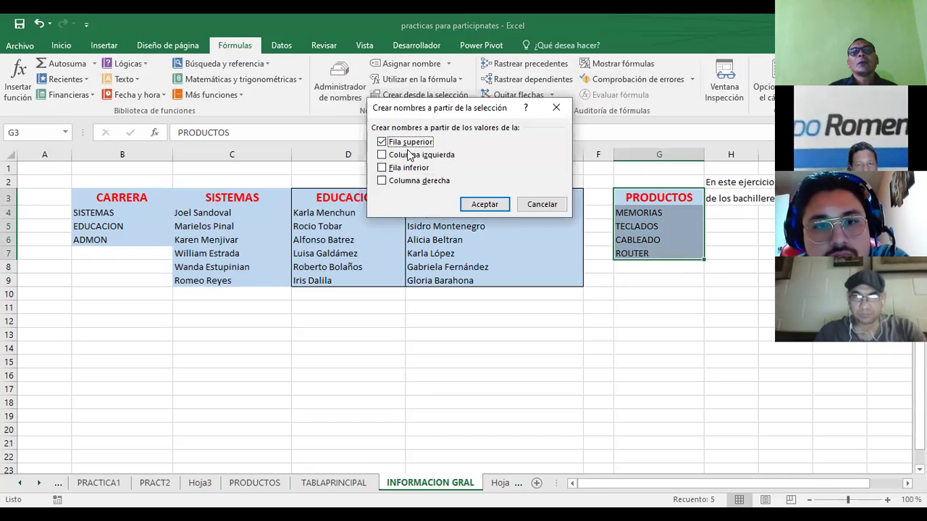
left_click(484, 205)
left_click(630, 323)
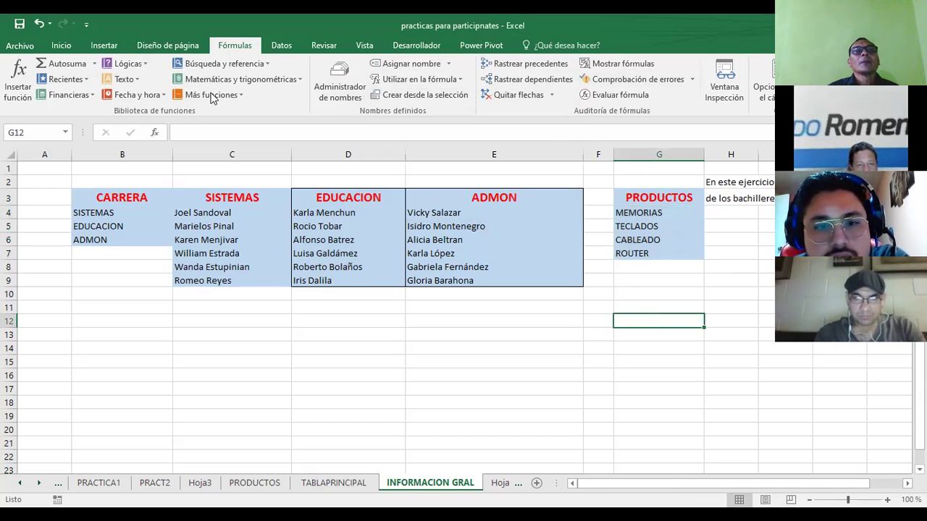
Step: Check the cell range of the PRODUCTOS name in the Administrador de nombres and close it
left_click(351, 87)
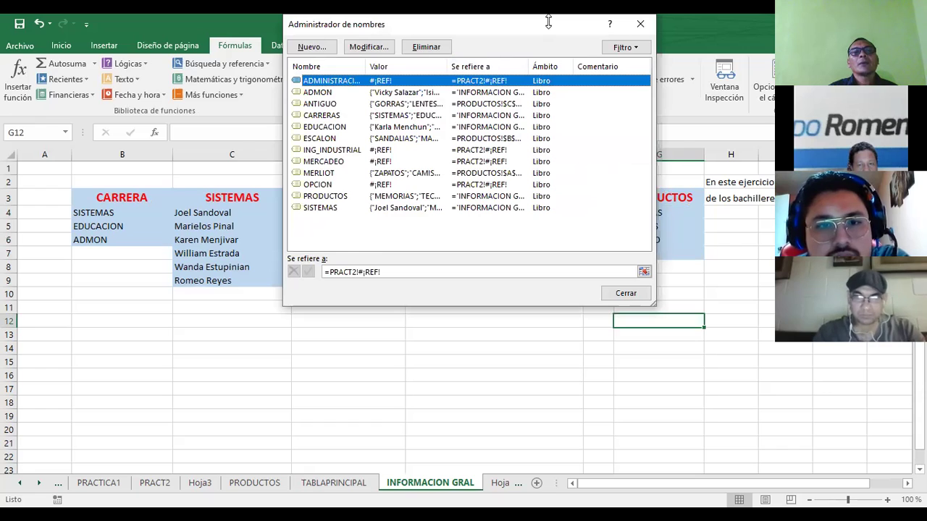
left_click_drag(548, 22, 548, 31)
left_click(315, 207)
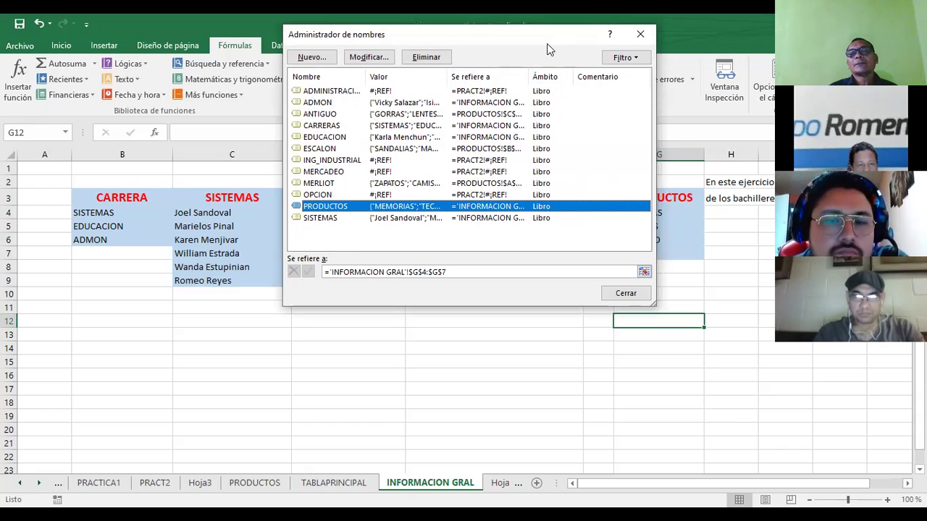
left_click_drag(561, 34, 364, 79)
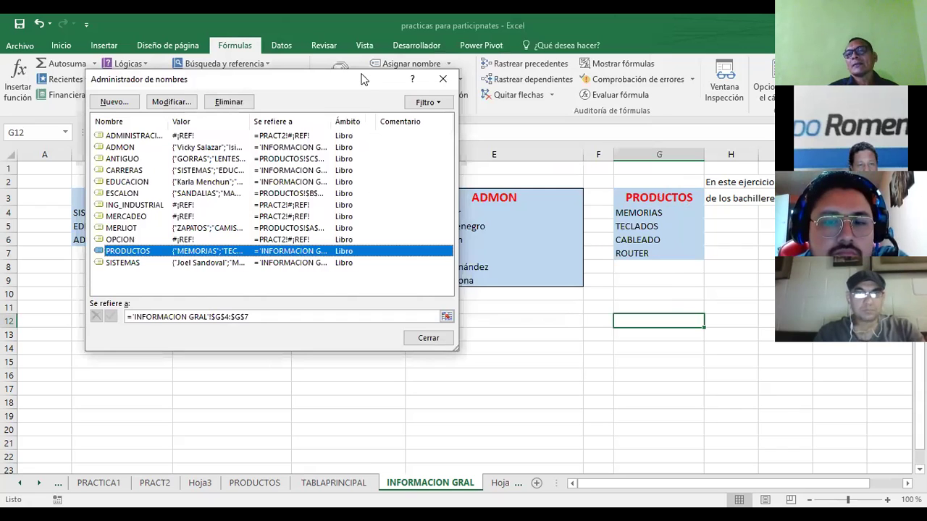
left_click(448, 79)
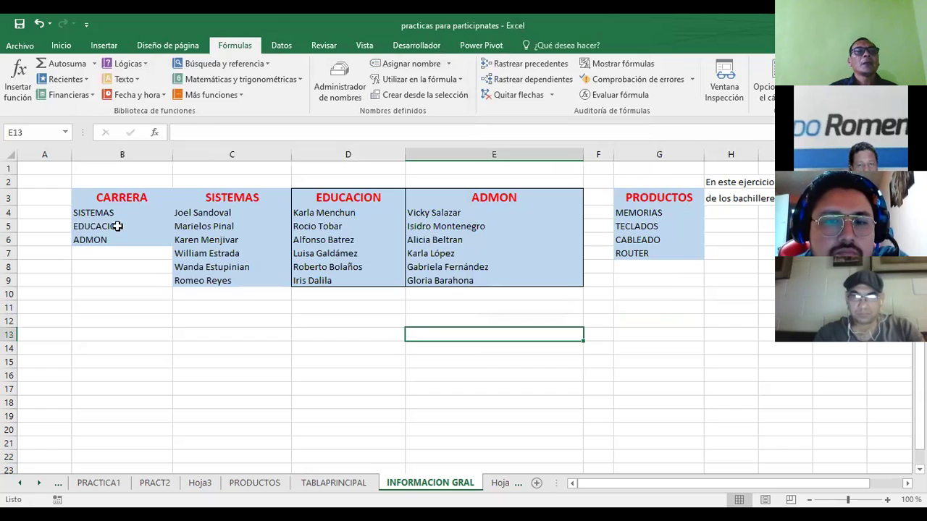
Step: Review the CARRERA, SISTEMAS and EDUCACION lists by selecting their cells, including EDUCACION with its heading in D3:D9
left_click_drag(116, 214, 110, 249)
left_click_drag(226, 213, 217, 280)
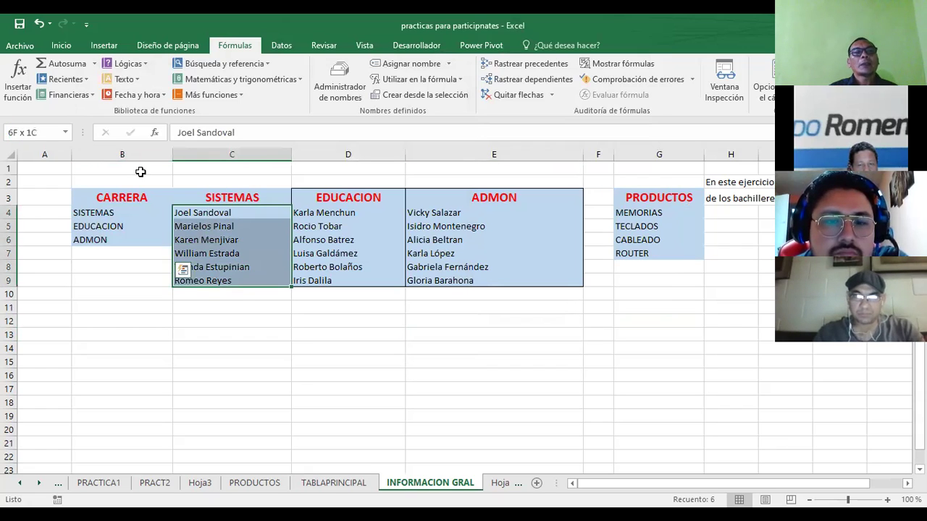
left_click_drag(323, 216, 321, 276)
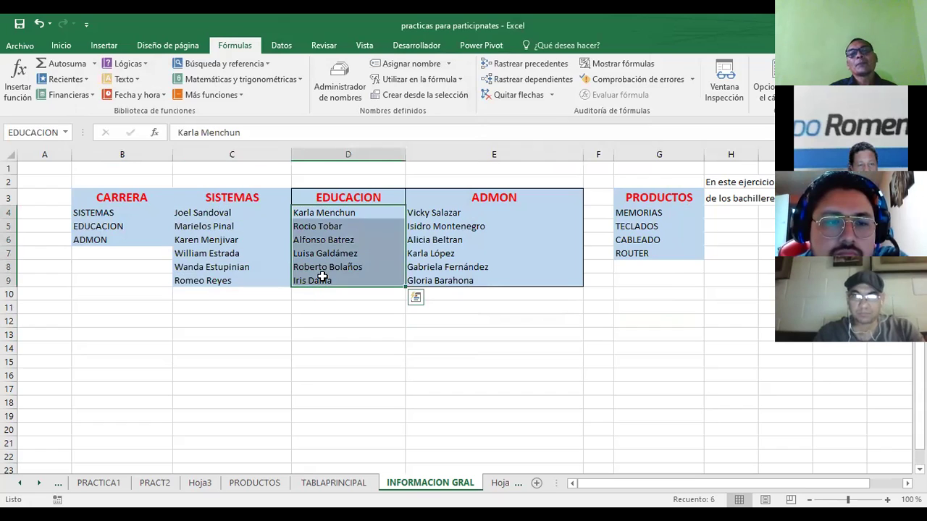
left_click(470, 172)
left_click_drag(314, 201, 332, 280)
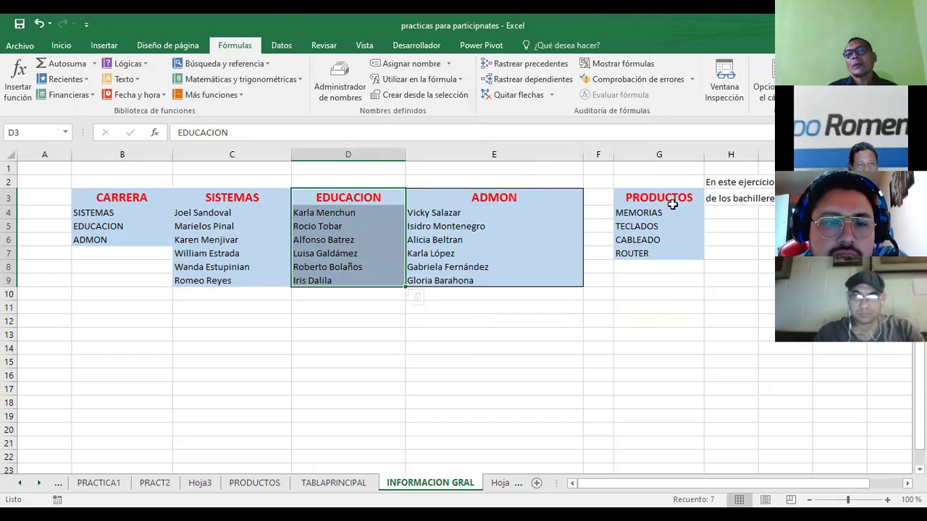
left_click(437, 352)
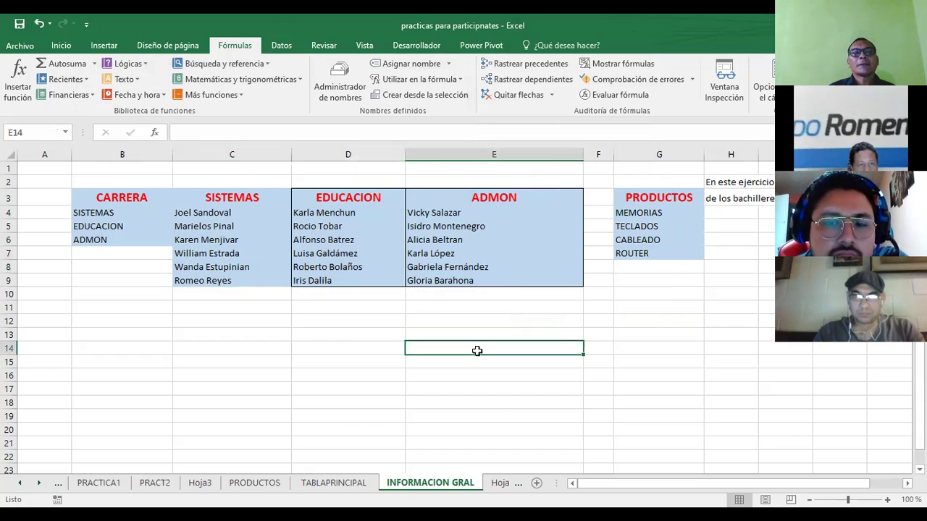
left_click(328, 346)
Step: Look at the TABLAPRINCIPAL sheet and select the first empty CARRERA cell, B4
left_click(342, 483)
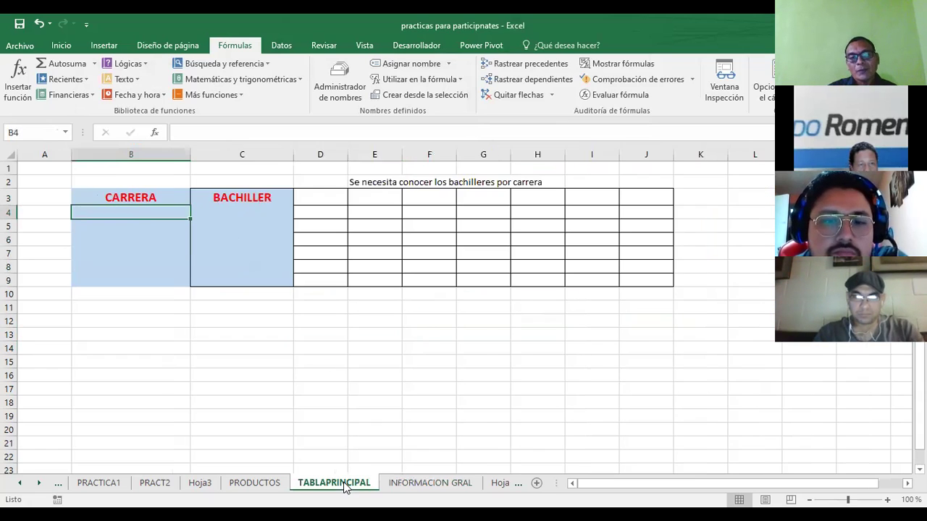
left_click(221, 354)
left_click(111, 217)
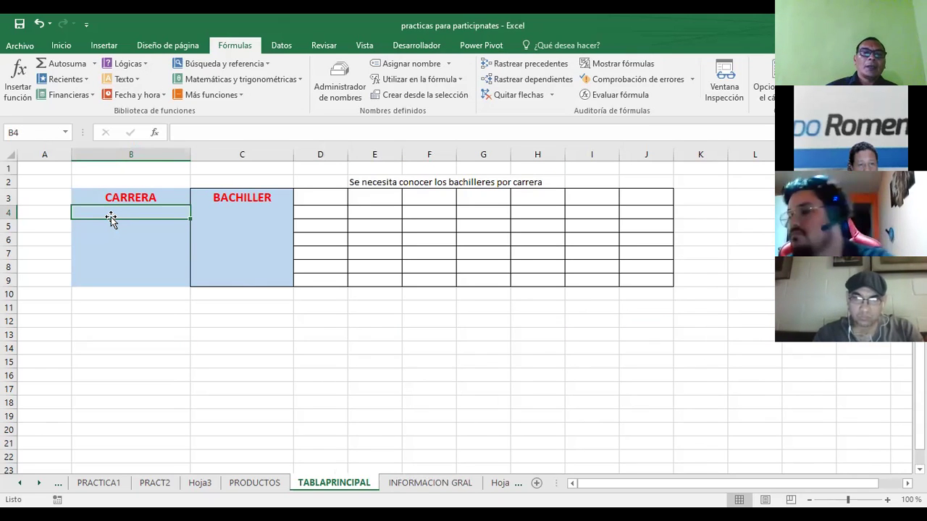
Step: Check the range names of the four career lists on the INFORMACION GRAL sheet and return to TABLAPRINCIPAL
left_click(409, 488)
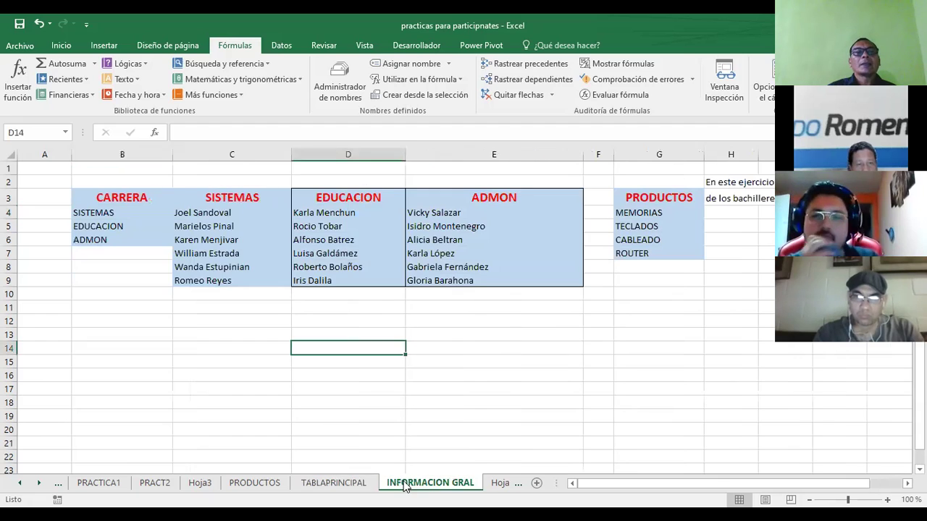
left_click_drag(120, 213, 123, 234)
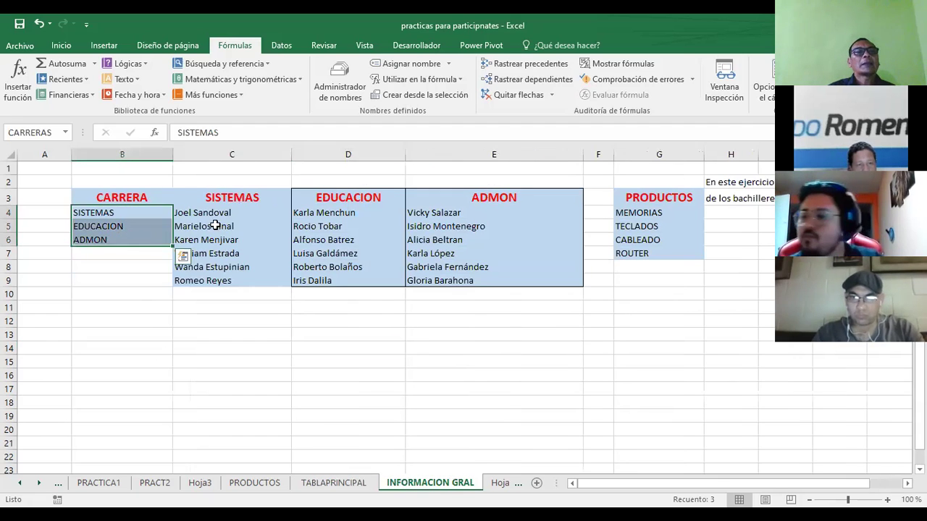
left_click_drag(220, 214, 220, 280)
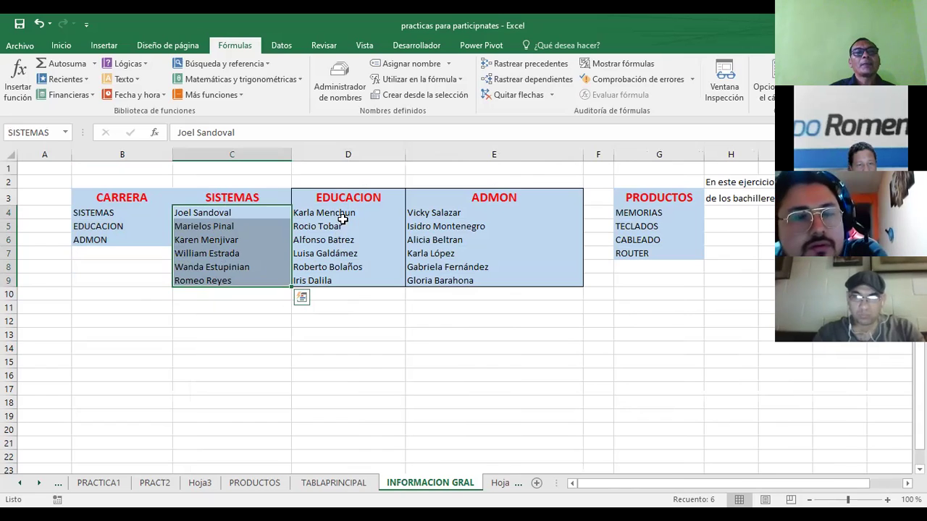
left_click_drag(346, 215, 341, 276)
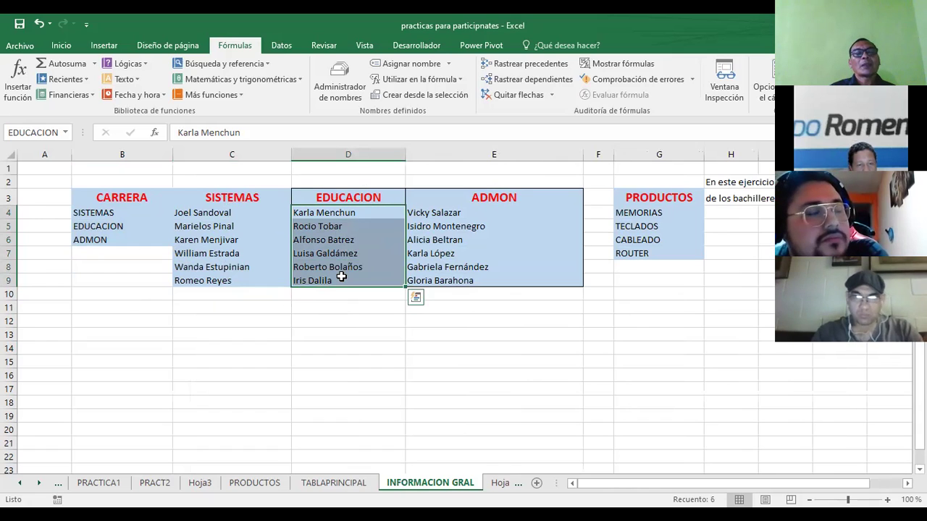
left_click_drag(472, 212, 474, 276)
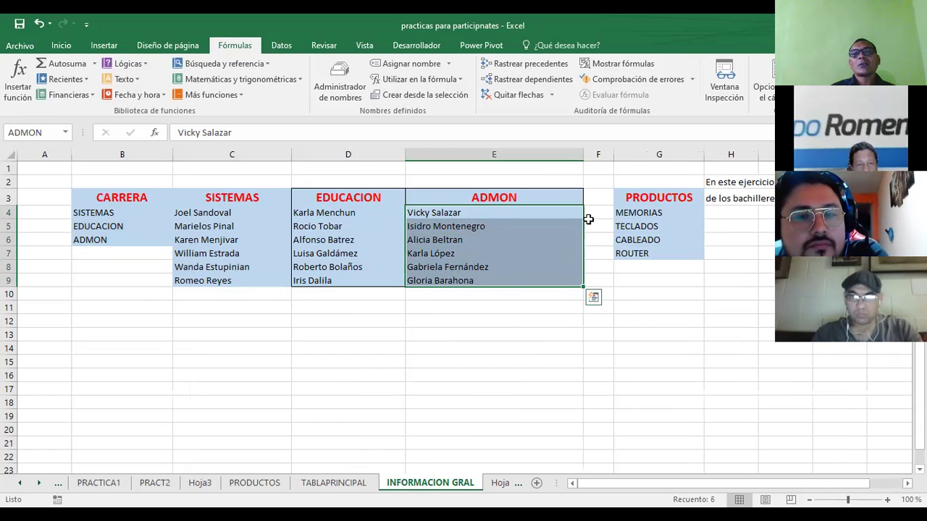
left_click(350, 363)
left_click(333, 483)
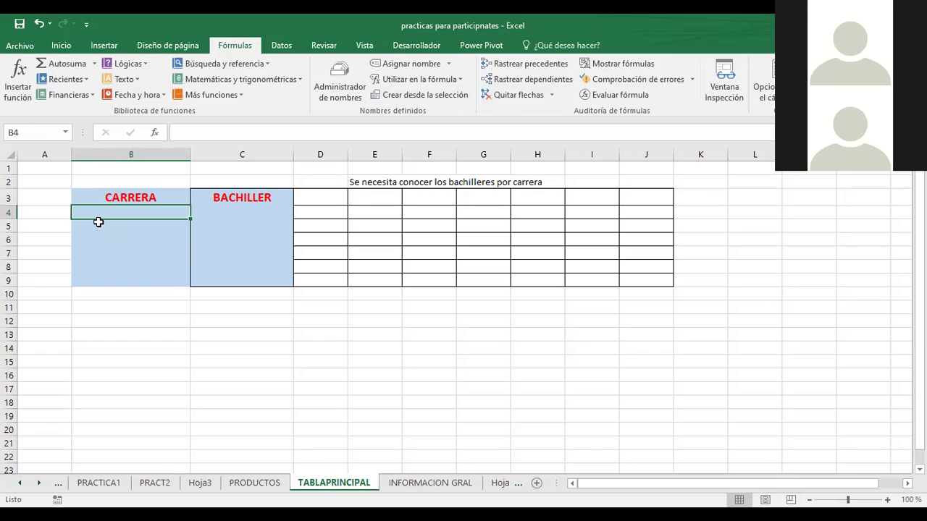
type("=")
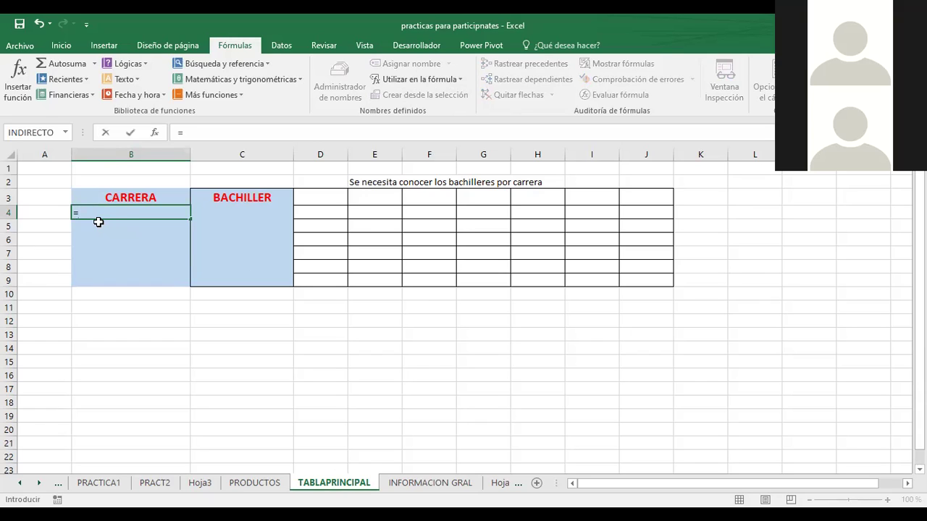
type("INDIREX")
key("BackSpace")
key("BackSpace")
key("BackSpace")
key("BackSpace")
key("BackSpace")
key("BackSpace")
key("BackSpace")
key("BackSpace")
key("Escape")
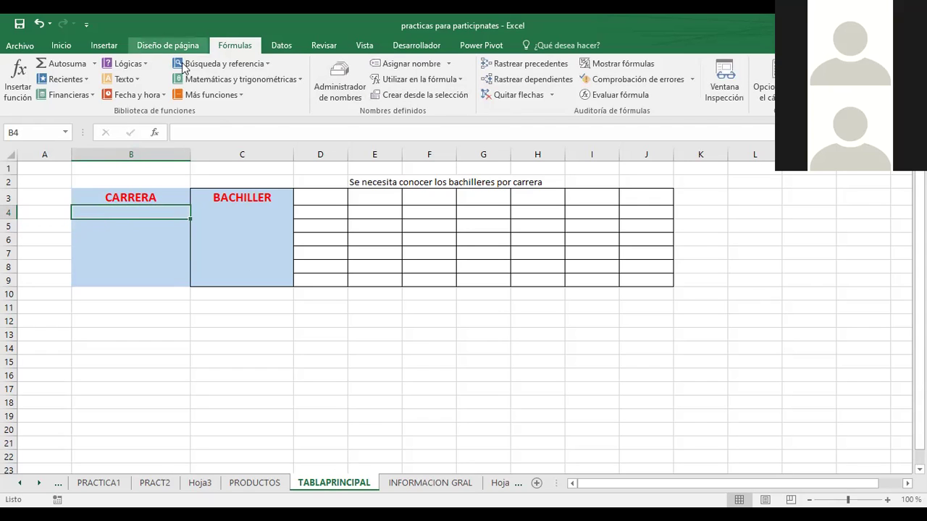
Step: Add a Lista data validation to B4 with the named range CARRERAS as its source
left_click(281, 45)
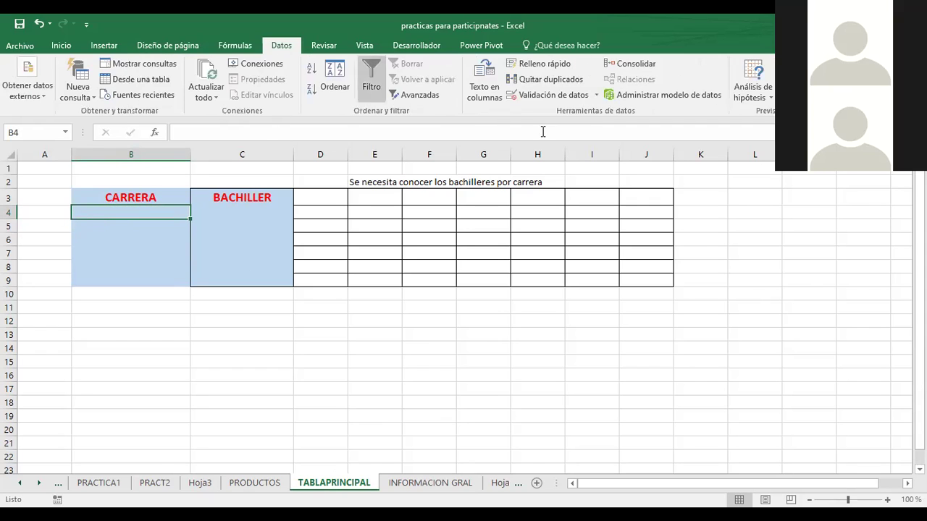
left_click(598, 95)
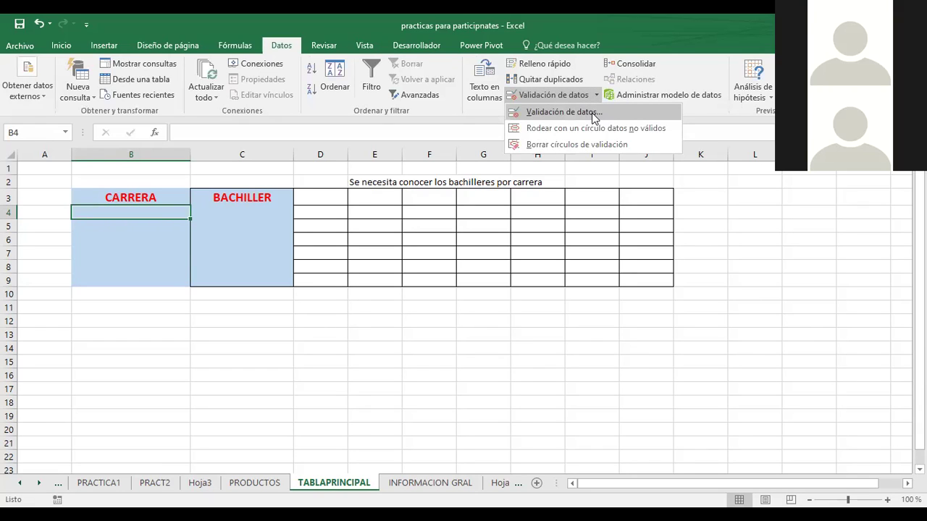
left_click(594, 113)
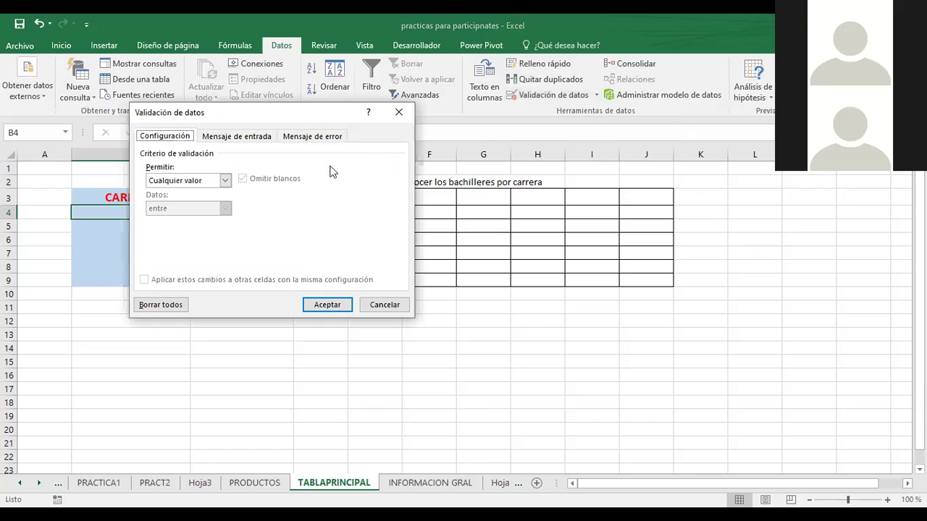
left_click(226, 181)
left_click(162, 220)
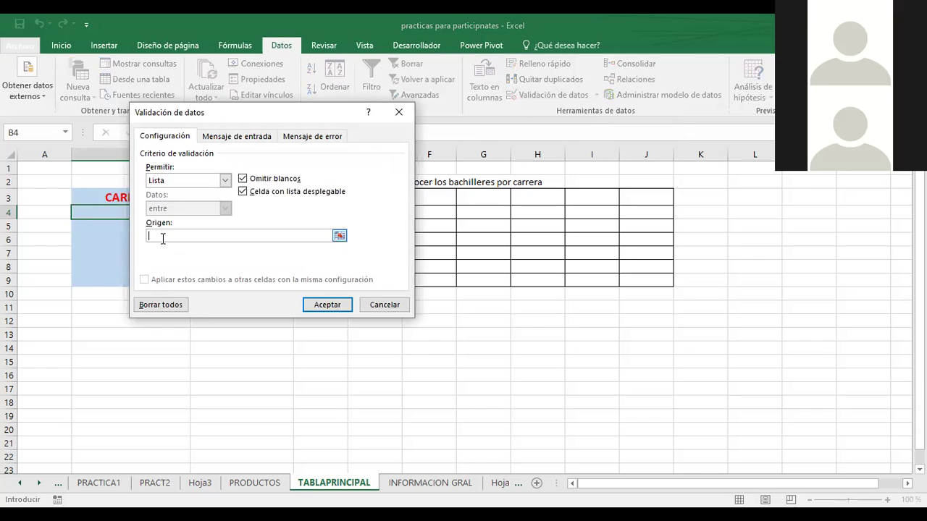
type("=")
key("BackSpace")
key("BackSpace")
key("F3")
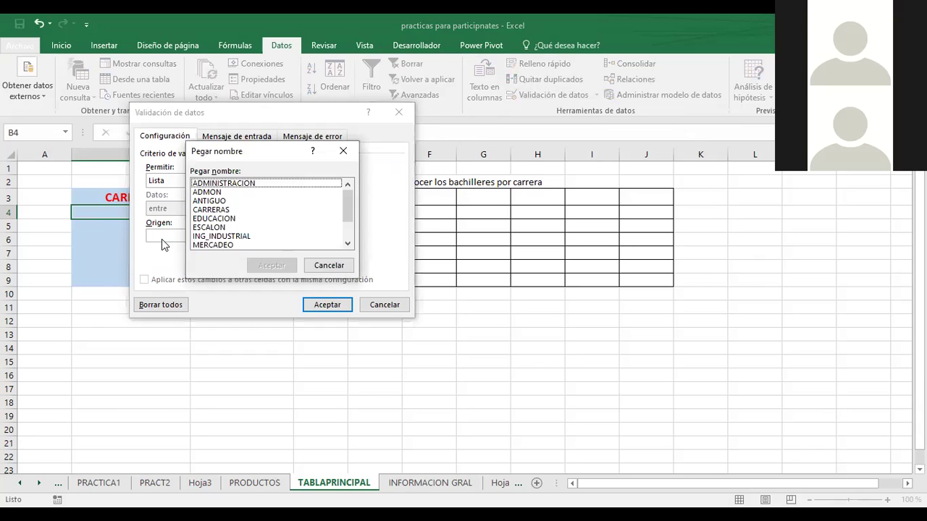
left_click(217, 210)
left_click(271, 265)
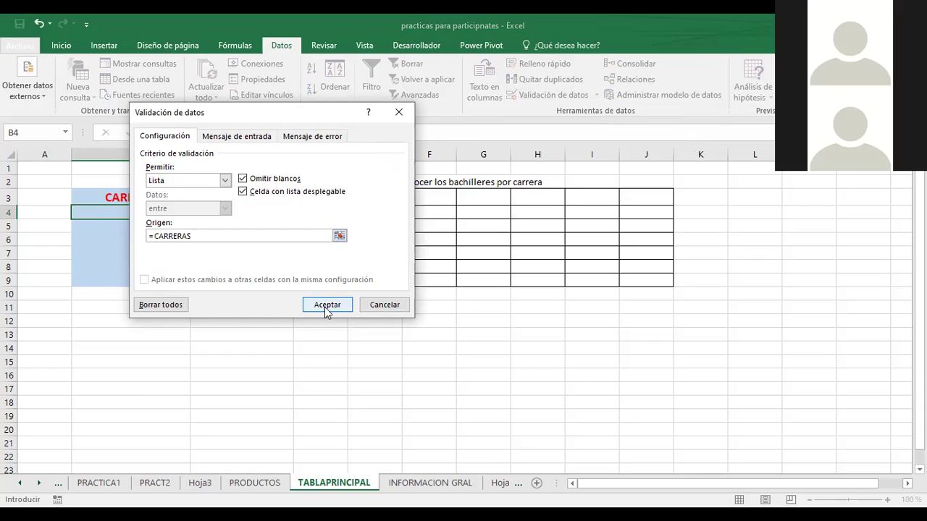
left_click(326, 305)
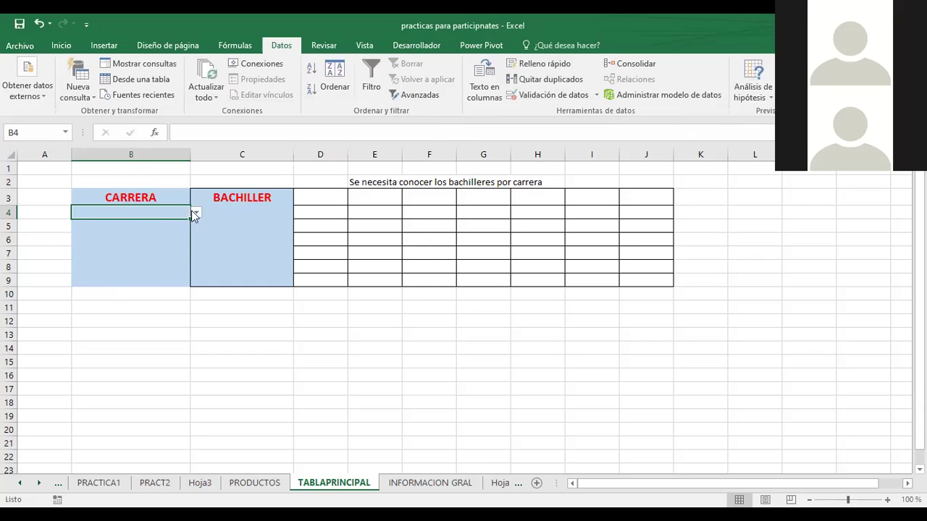
Step: Check the career options in the drop-down list of B4 without choosing one, and select C4
left_click(195, 213)
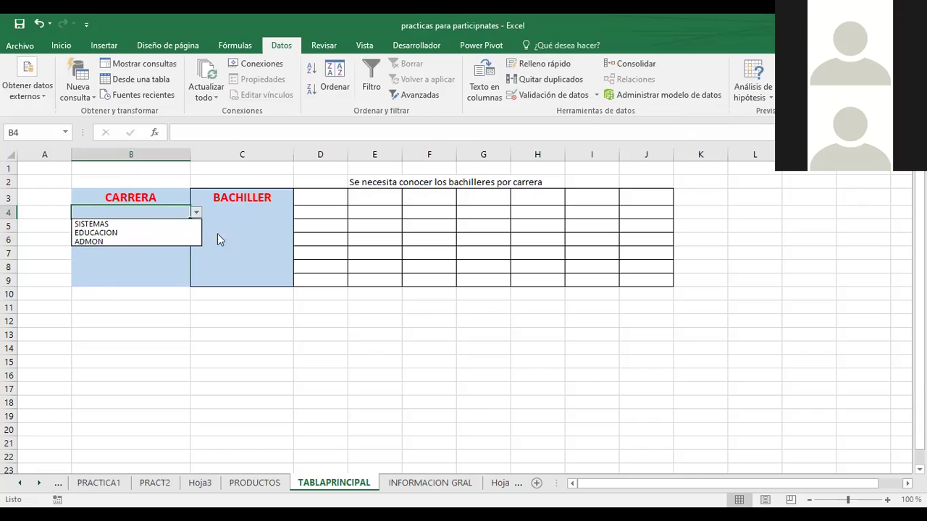
left_click(249, 241)
left_click(195, 221)
left_click(134, 217)
left_click(220, 212)
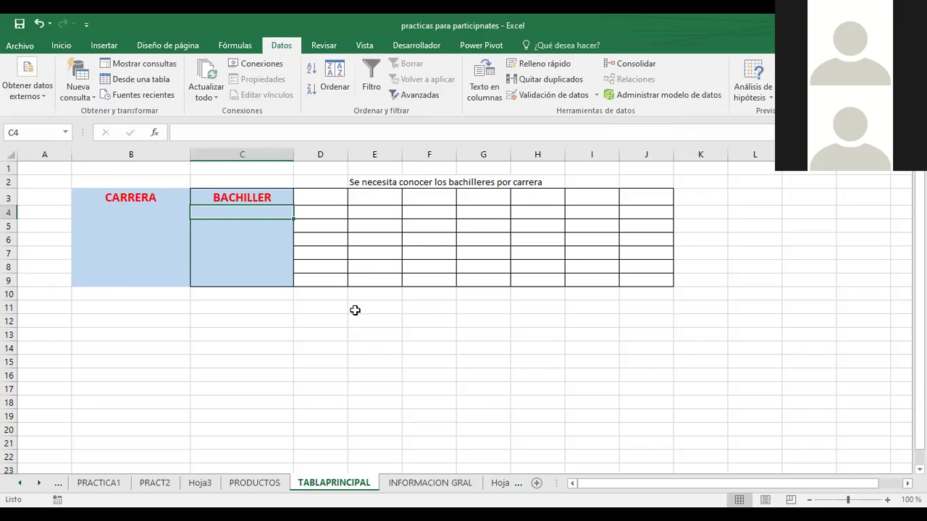
Step: Delete the note about the bachilleres por carrera above the table in row 2
left_click_drag(321, 184, 631, 188)
key("Delete")
left_click(288, 331)
Step: Add a Lista data validation to C4 with =INDIRECTO(B4) as its source, accepting the source even though it evaluates to an error
left_click(236, 209)
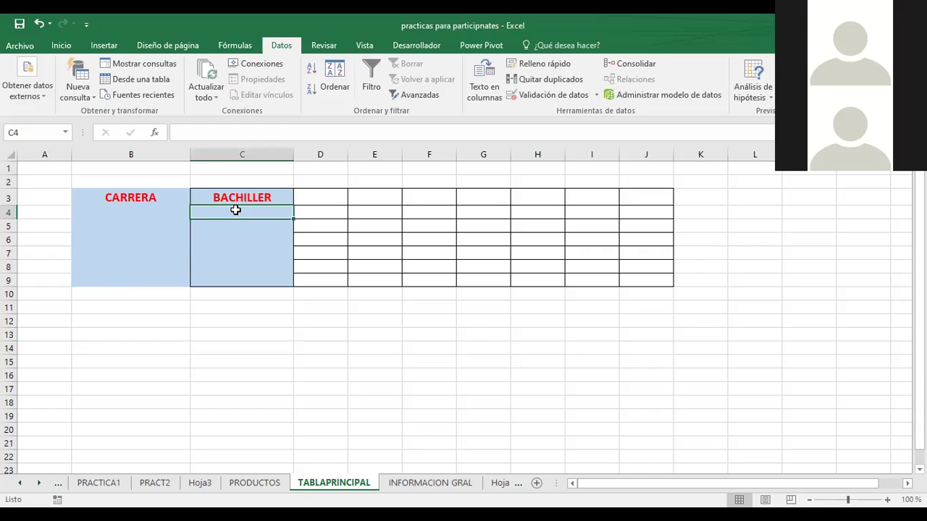
left_click(548, 95)
left_click(225, 181)
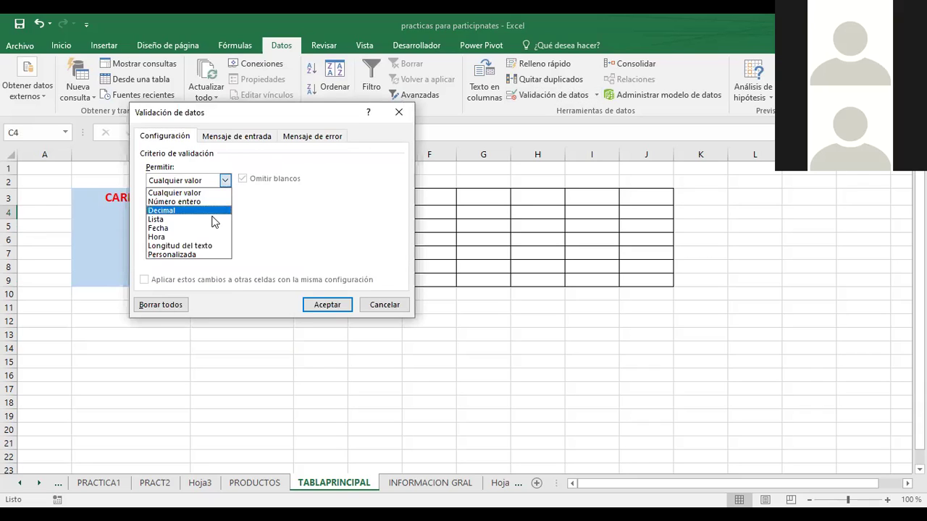
left_click(162, 219)
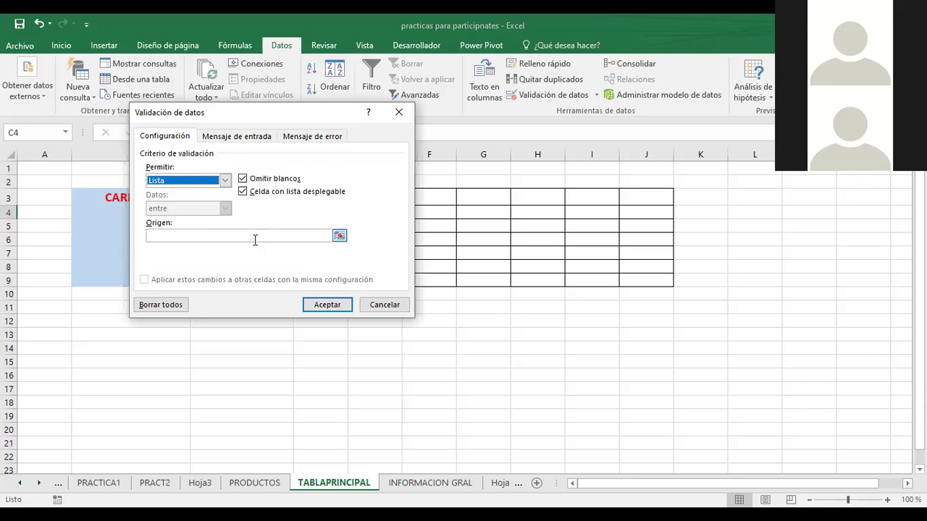
left_click(179, 238)
left_click(179, 238)
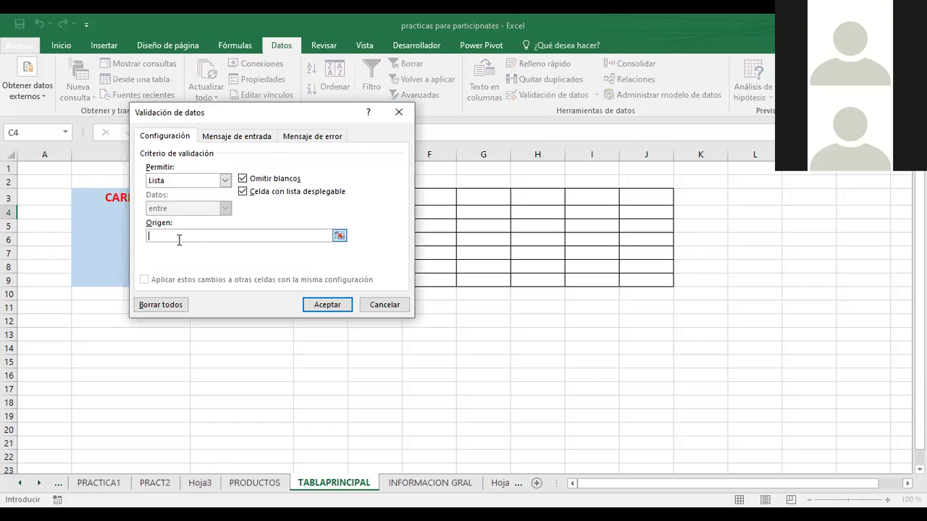
type("=INDIRECTO")
key("BackSpace")
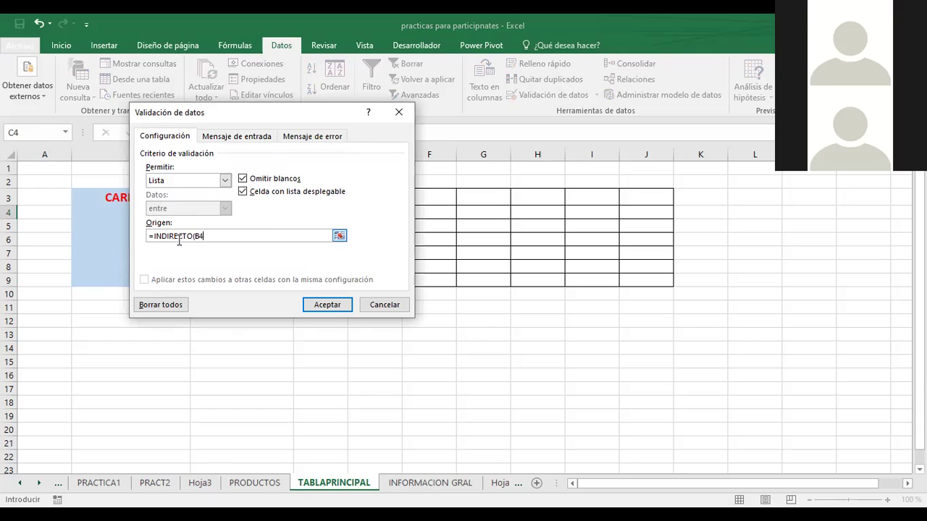
key("Return")
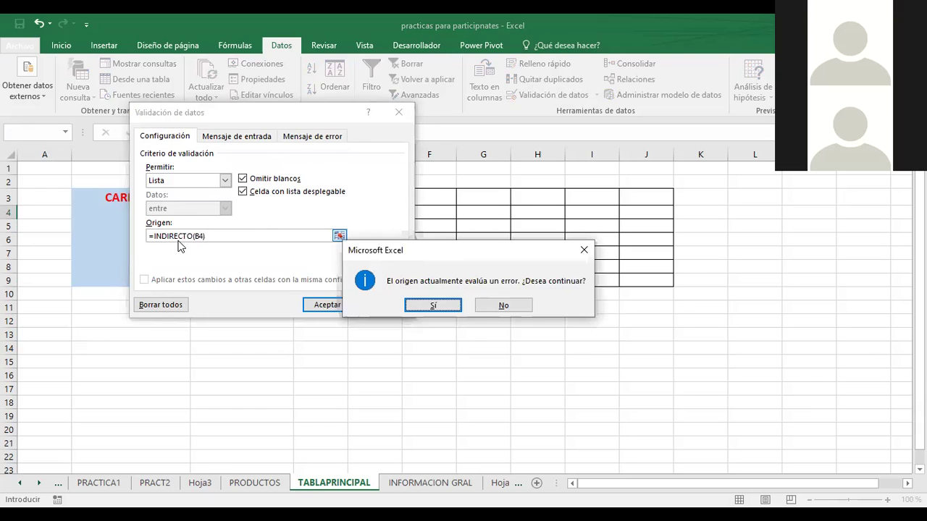
left_click(418, 307)
Step: Choose EDUCACION from the drop-down list in B4 and the third student's name from the dependent list in C4
left_click(135, 211)
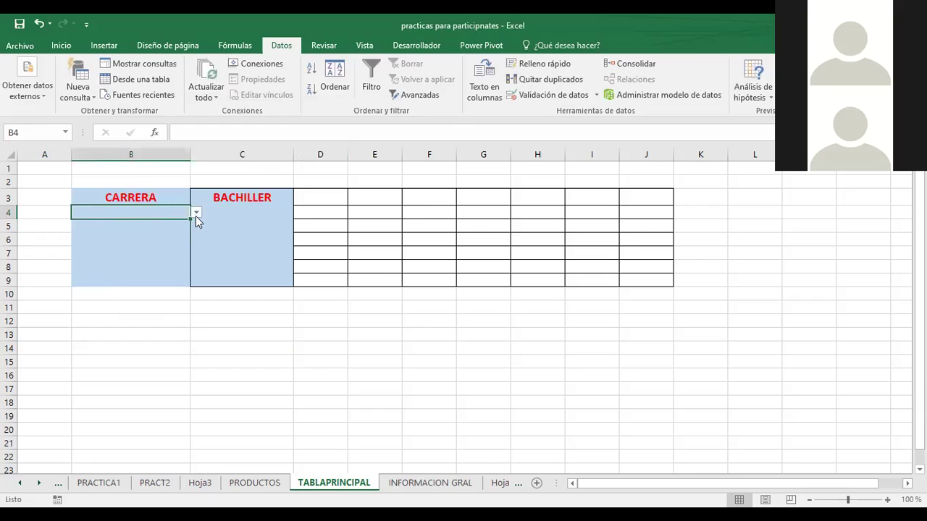
left_click(195, 213)
left_click(105, 232)
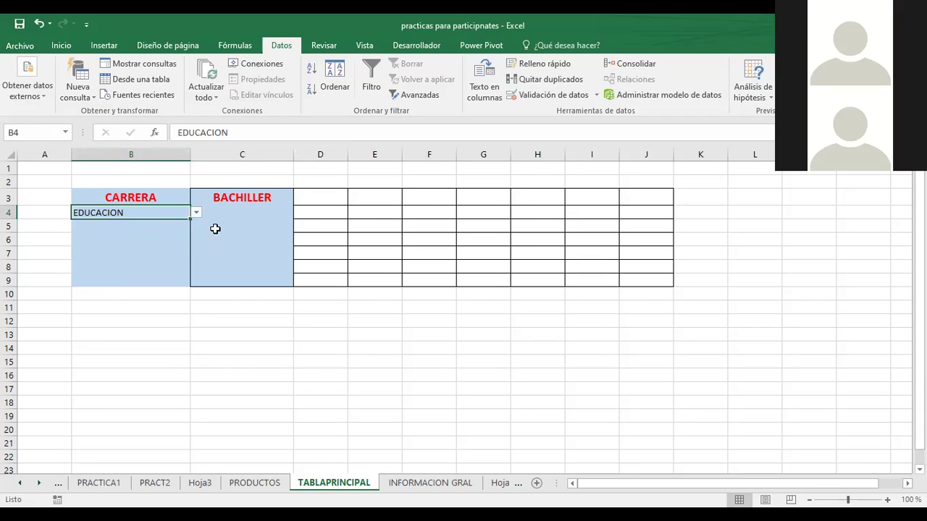
left_click(264, 211)
left_click(299, 212)
left_click(226, 251)
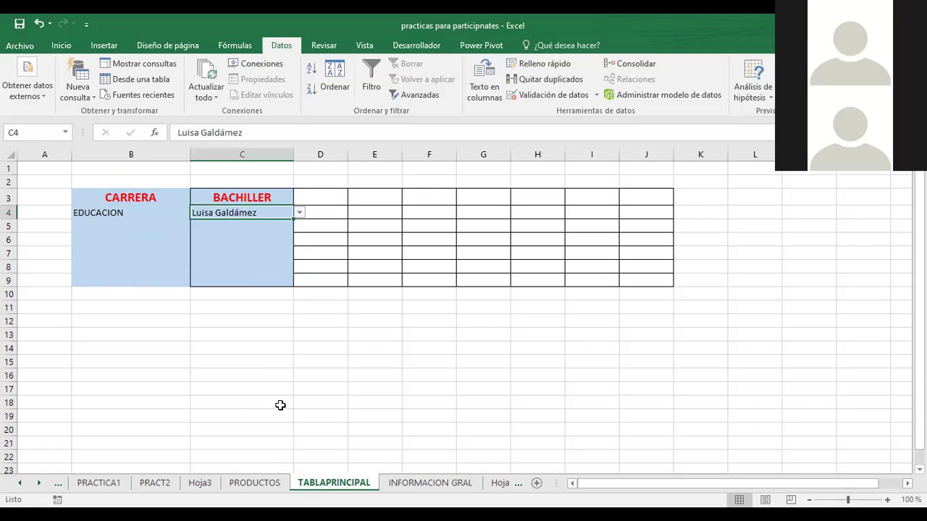
left_click(99, 218)
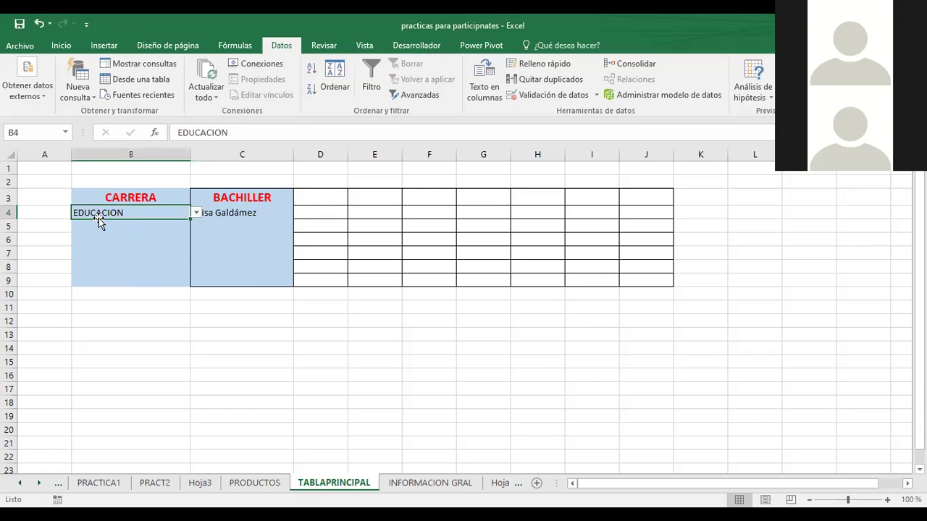
left_click(218, 211)
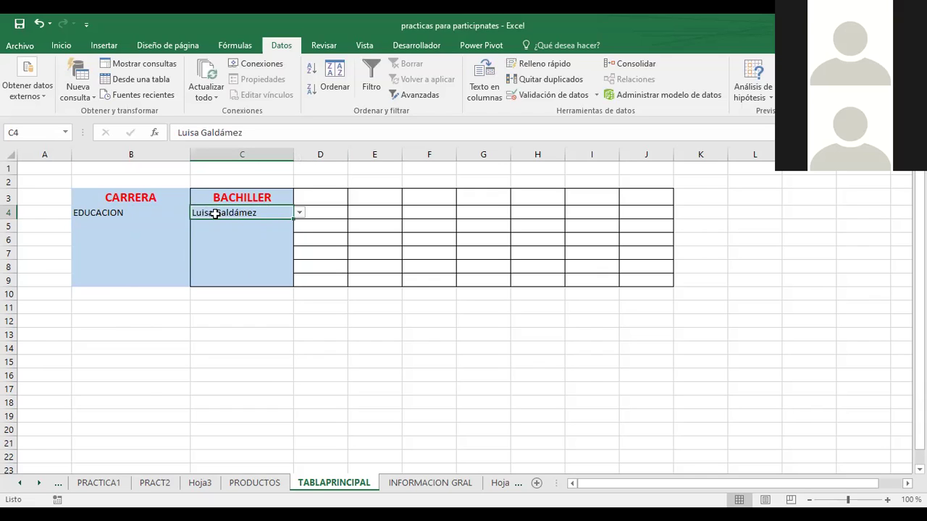
left_click(328, 212)
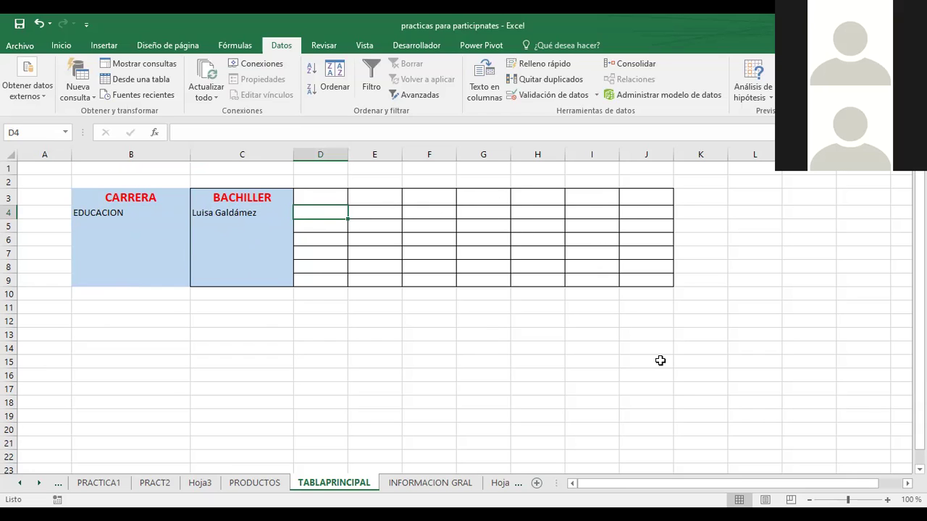
Step: Switch to the SESION3 workbook and open the Función sustituir example on Hoja1
left_click(429, 483)
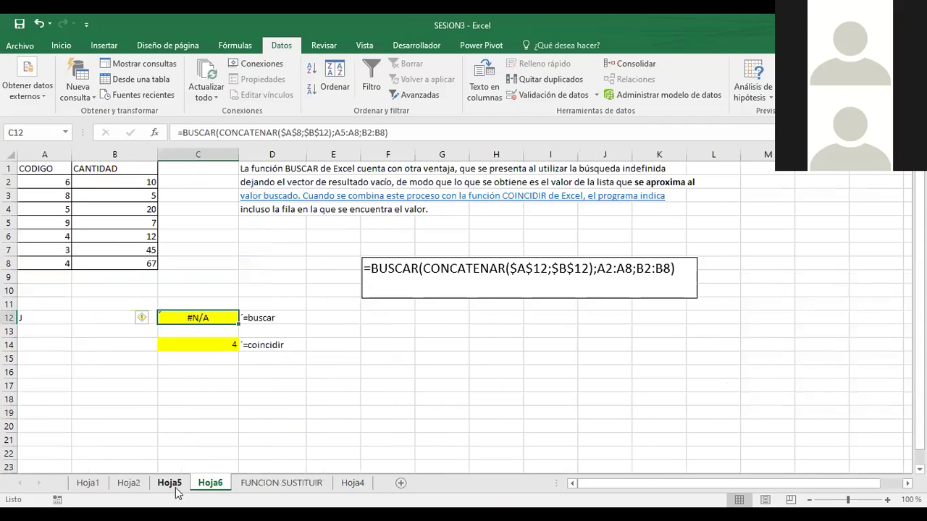
left_click(176, 483)
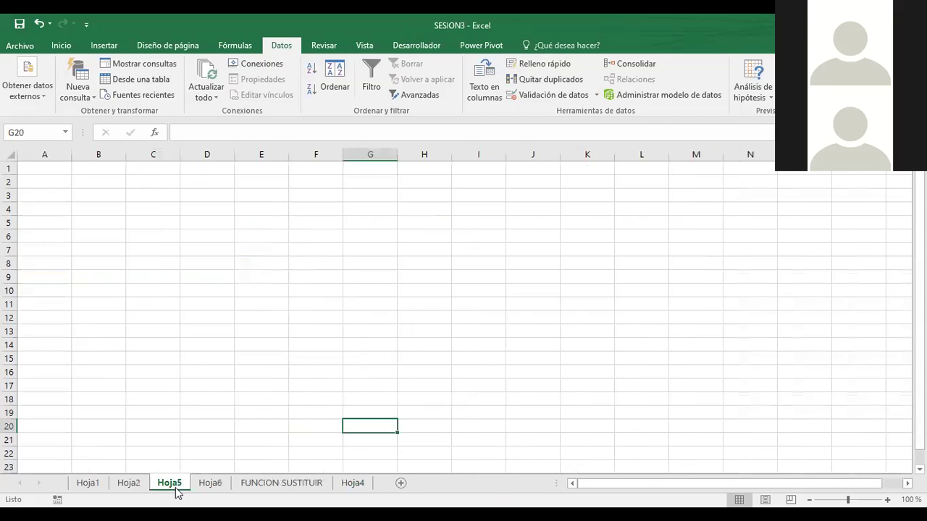
left_click(132, 483)
left_click(92, 485)
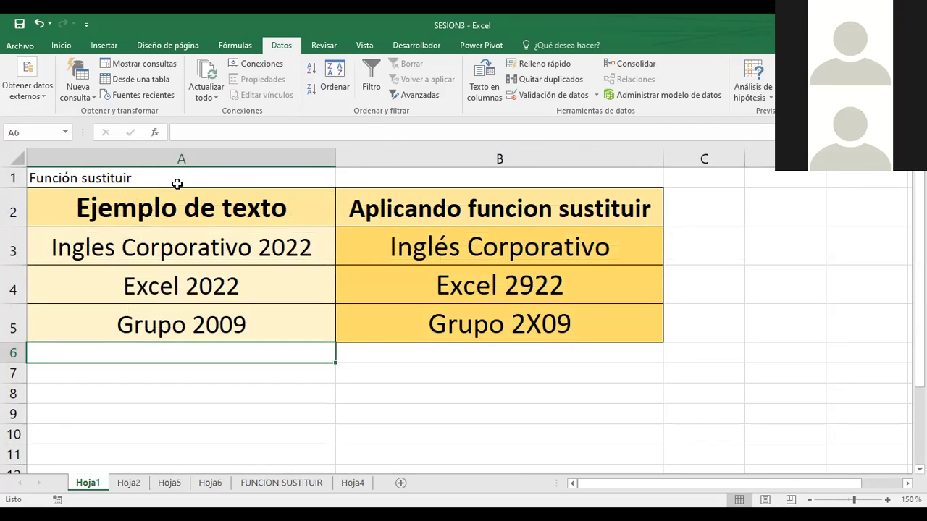
Step: Replace the contents of B3 with a SUSTITUIR function and set its Texto argument to A3
left_click(413, 247)
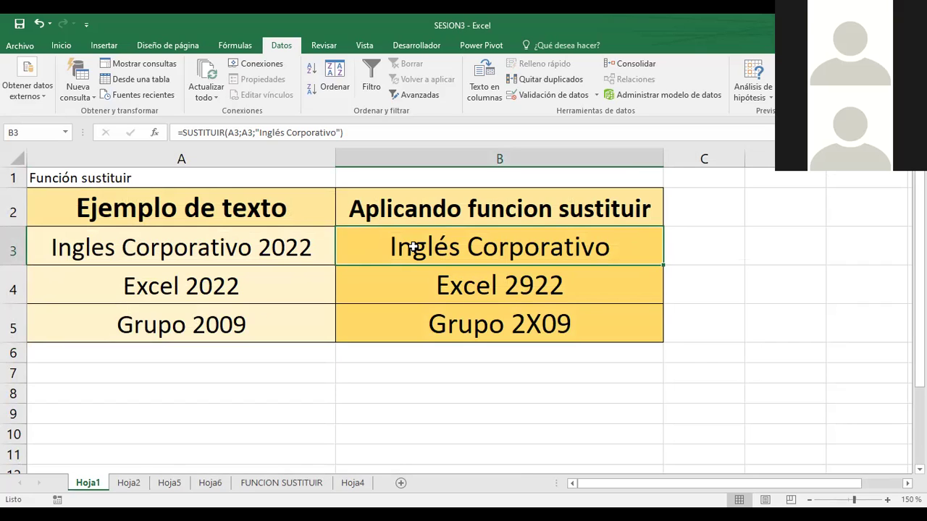
key("Delete")
double_click(412, 247)
type("=S")
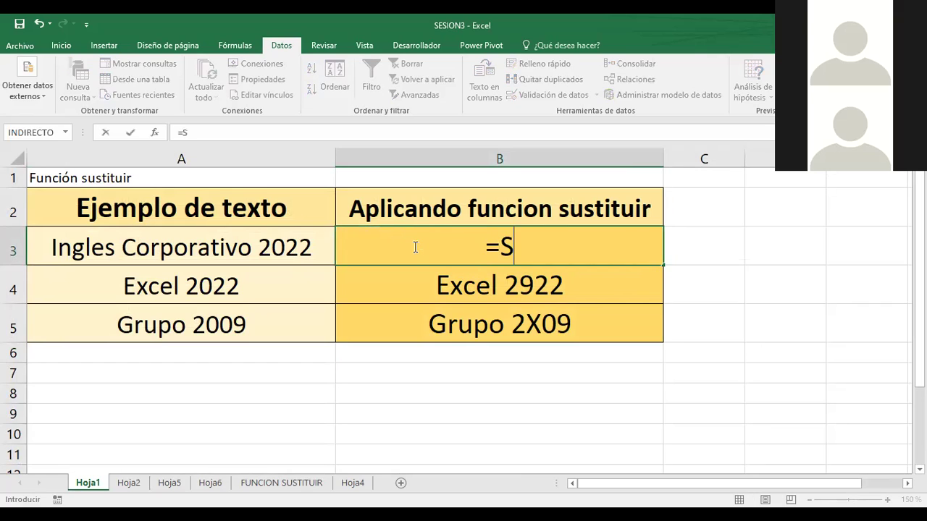
type("US")
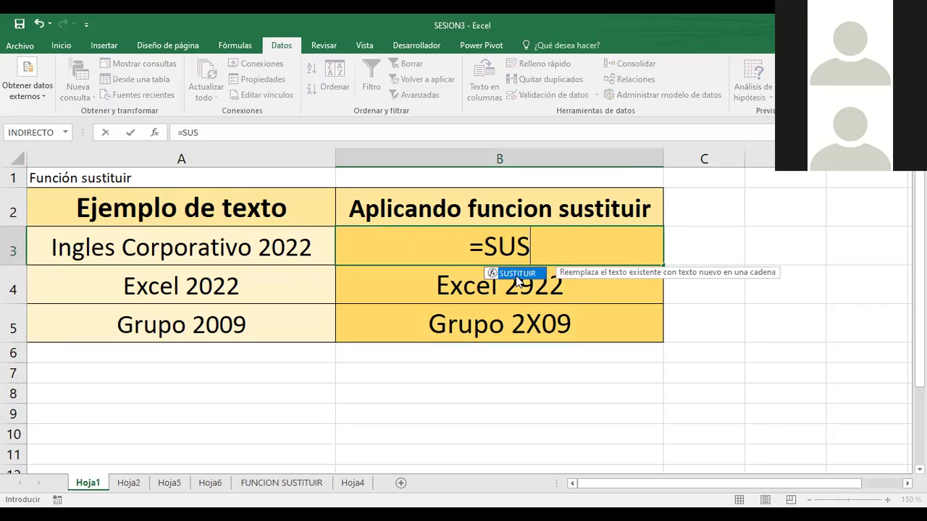
key("Tab")
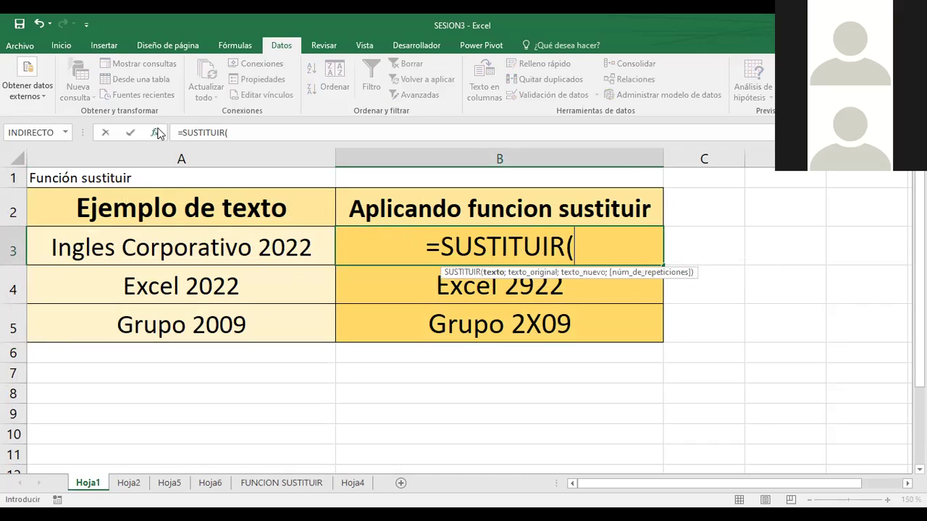
left_click(157, 132)
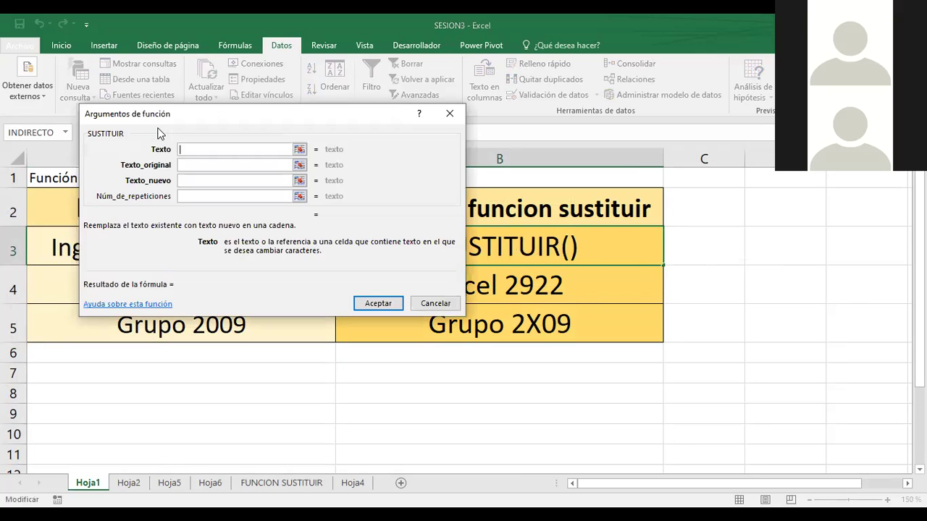
left_click(300, 149)
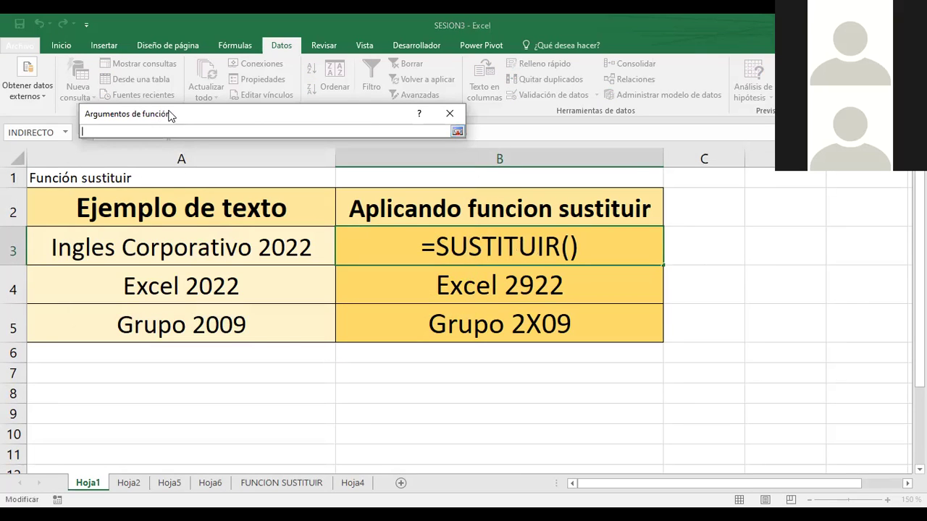
left_click_drag(171, 117, 466, 135)
left_click(186, 245)
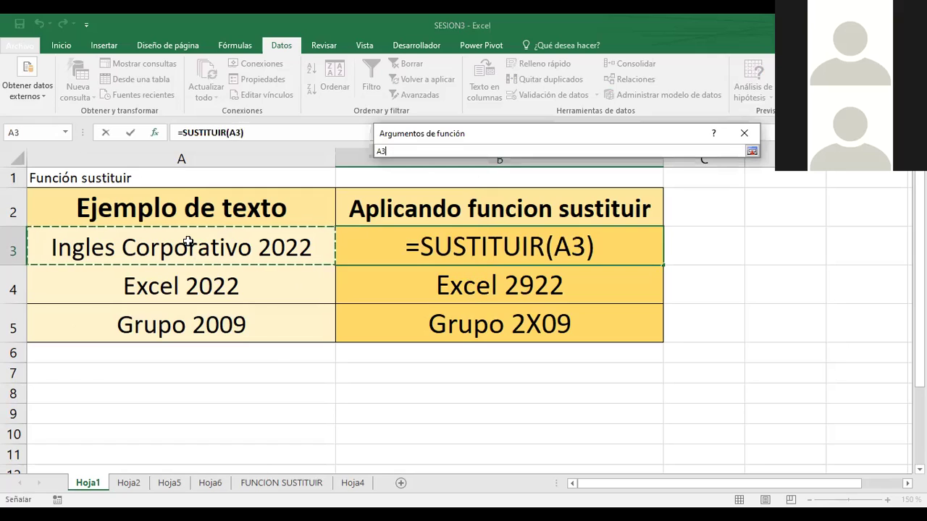
left_click(752, 151)
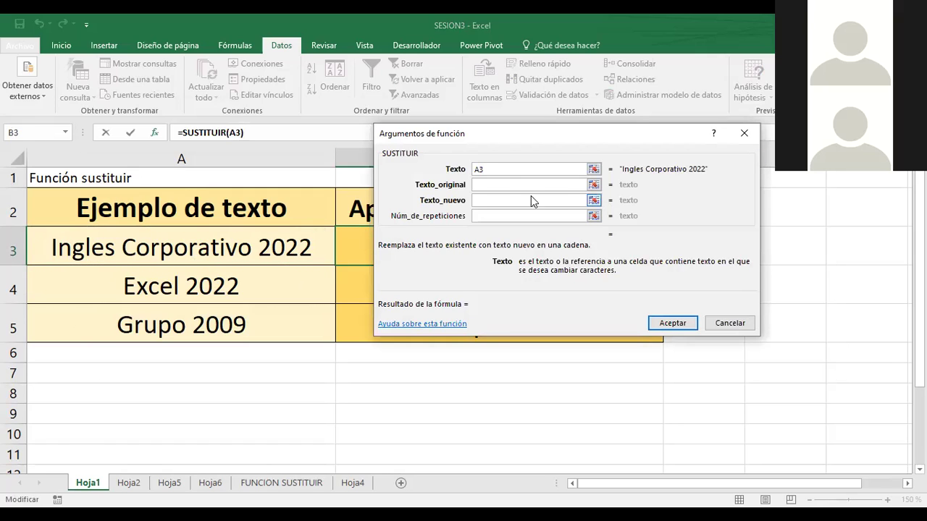
Step: Complete the SUSTITUIR function with A3 as Texto_original and HOLa as Texto_nuevo, and clear B3 again
left_click(491, 185)
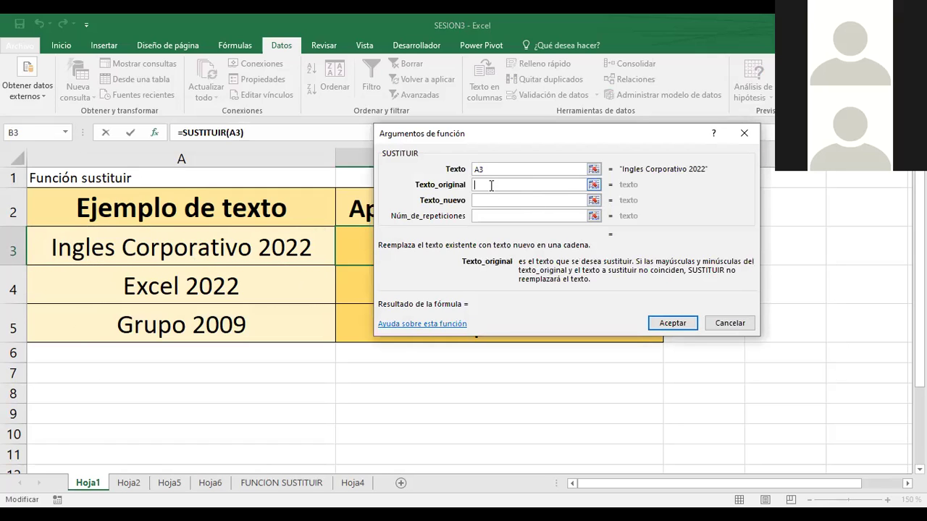
left_click(598, 186)
left_click(192, 244)
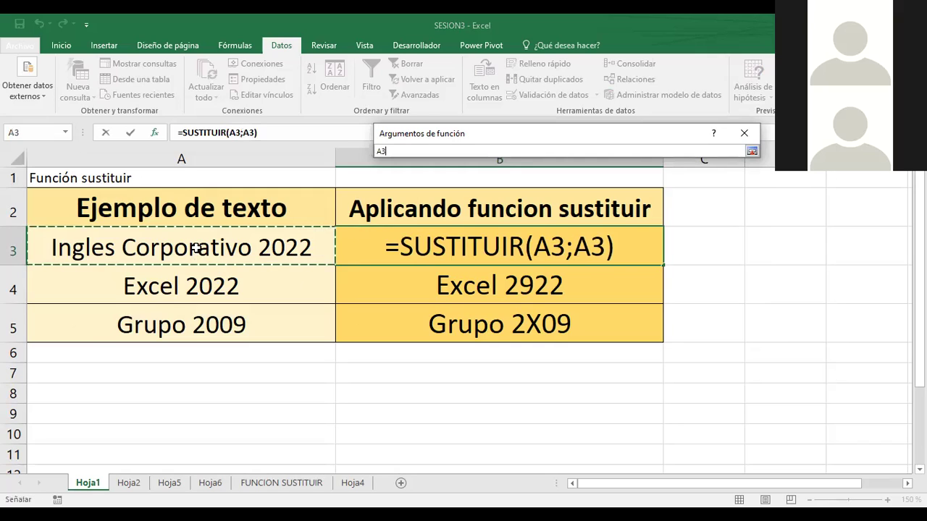
left_click(752, 152)
left_click(503, 203)
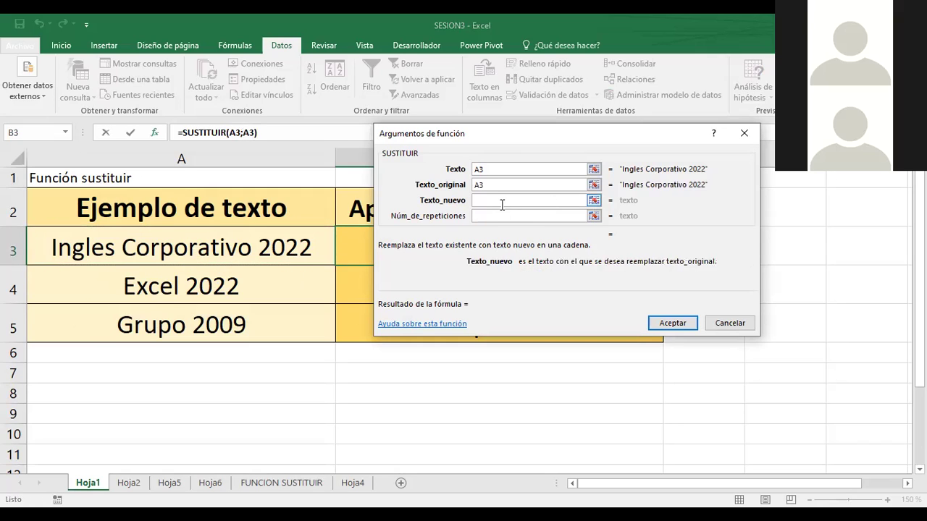
type("HOL")
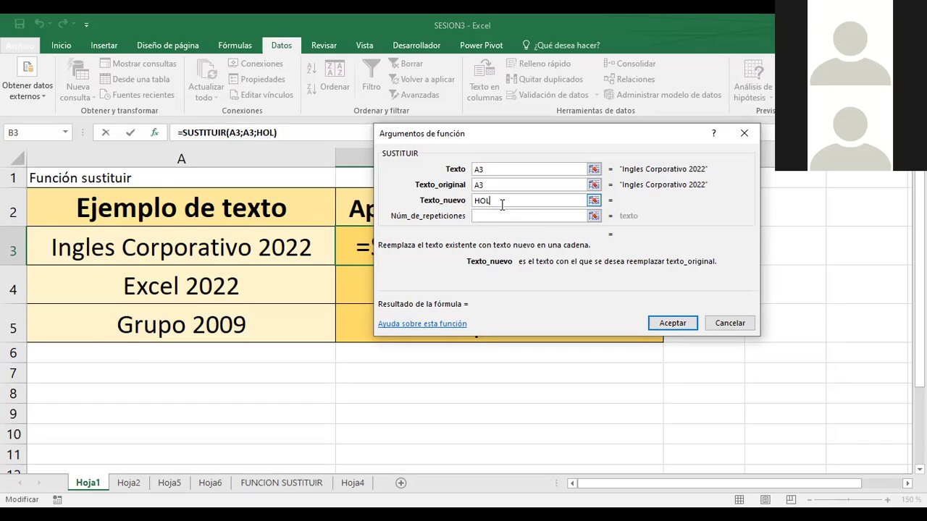
type("a")
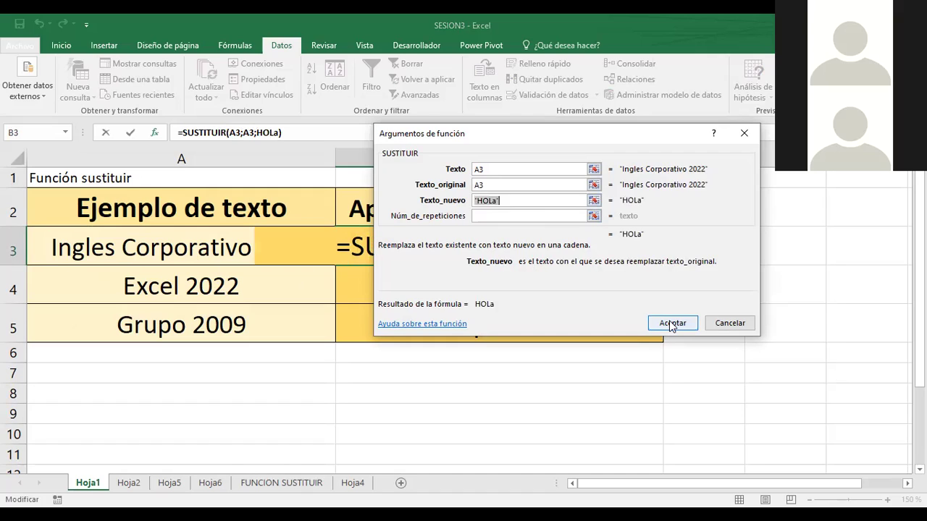
left_click(673, 323)
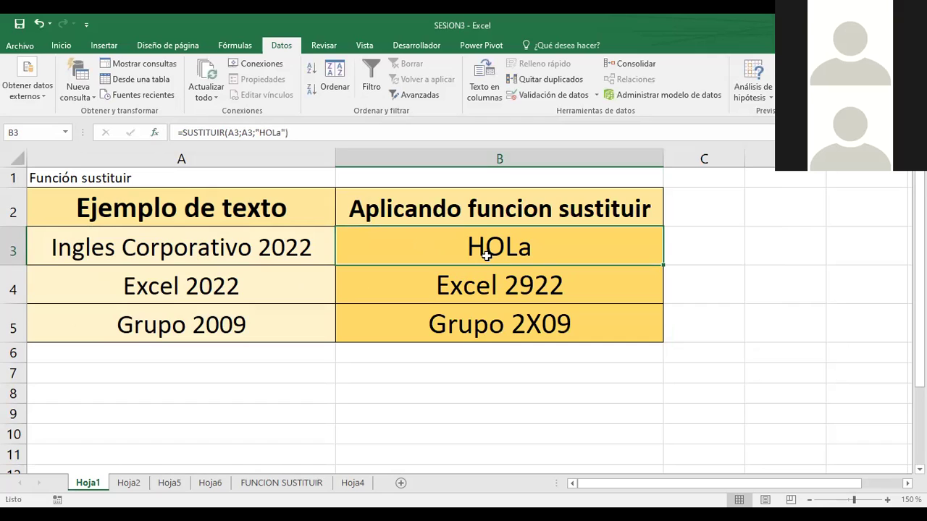
key("Delete")
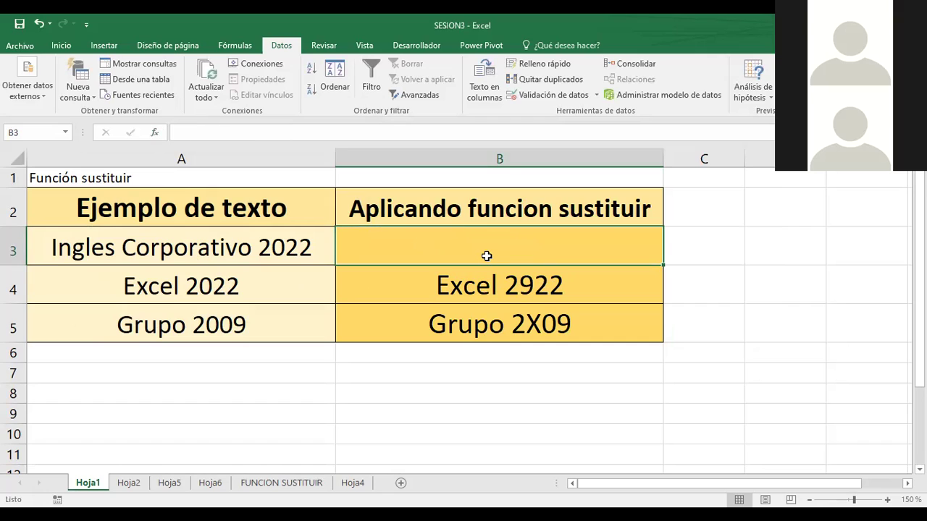
type("=h")
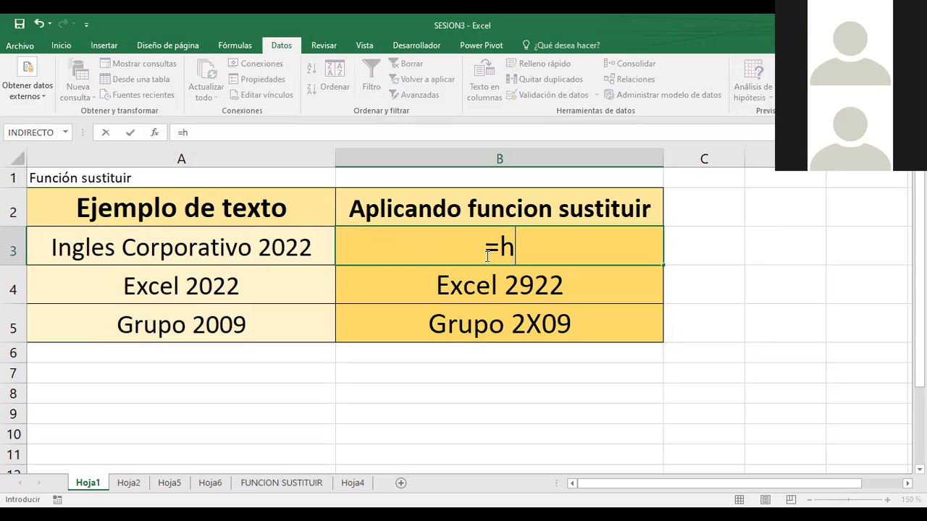
type("ola")
key("BackSpace")
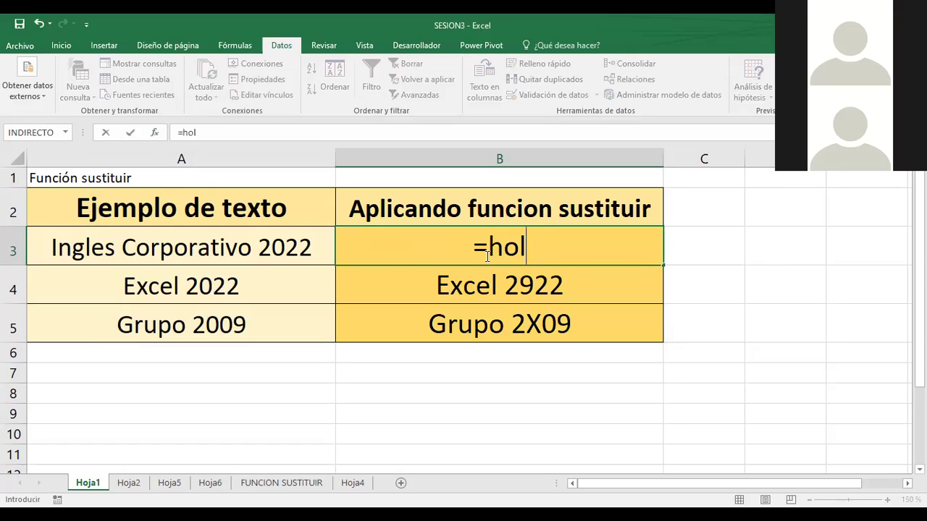
key("BackSpace")
key("BackSpace")
key("BackSpace")
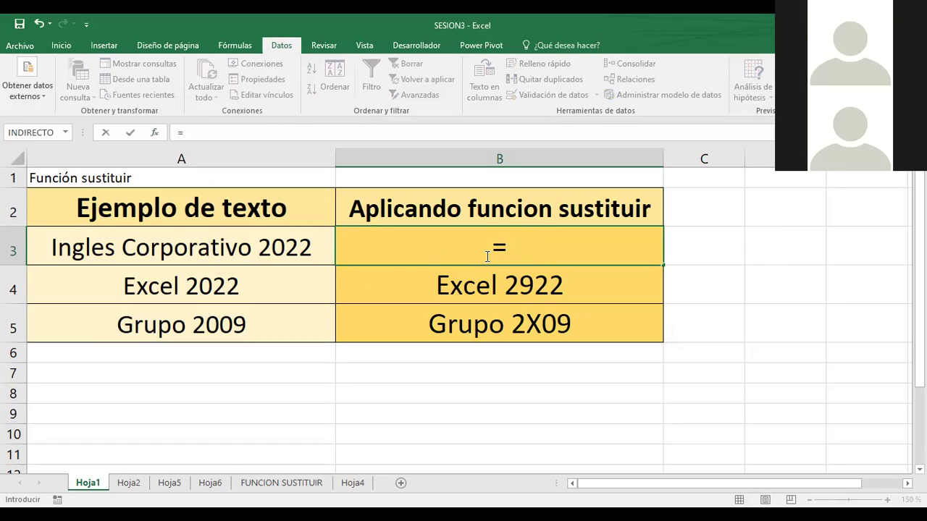
type("sus")
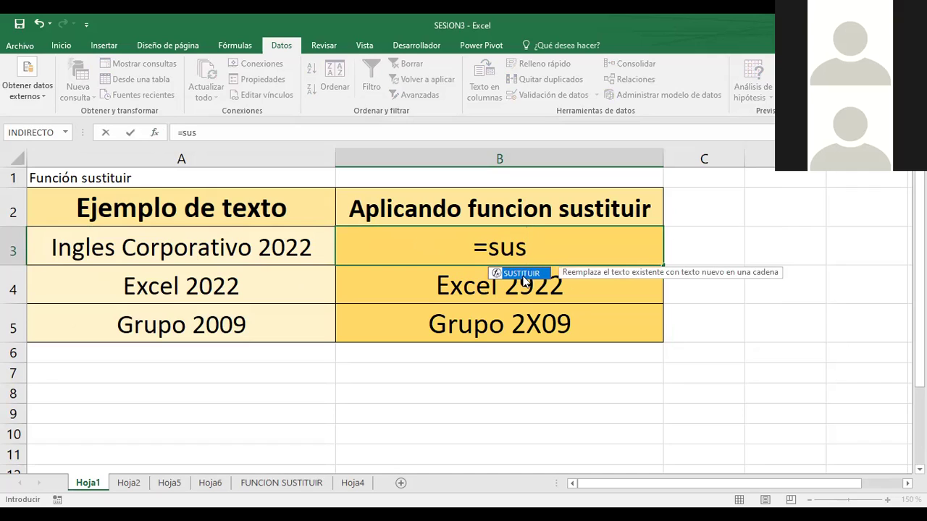
key("Tab")
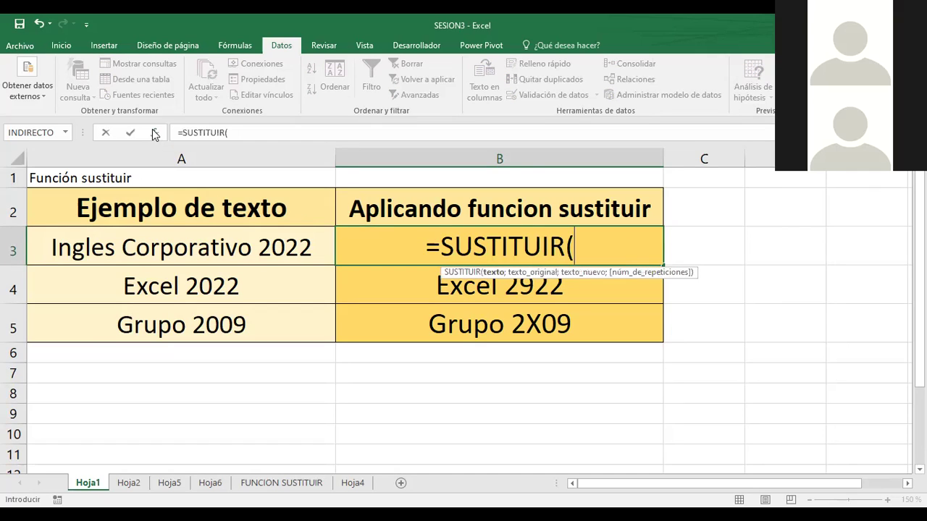
left_click(154, 133)
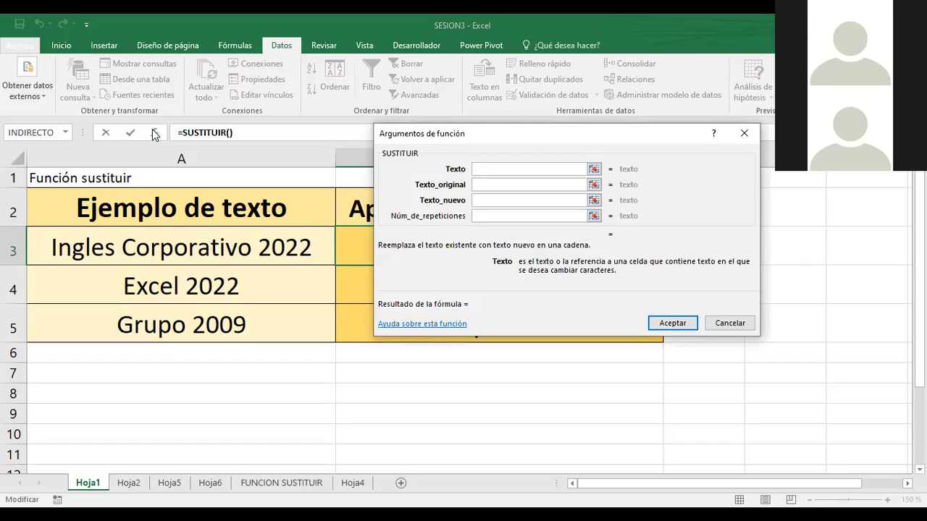
left_click(509, 215)
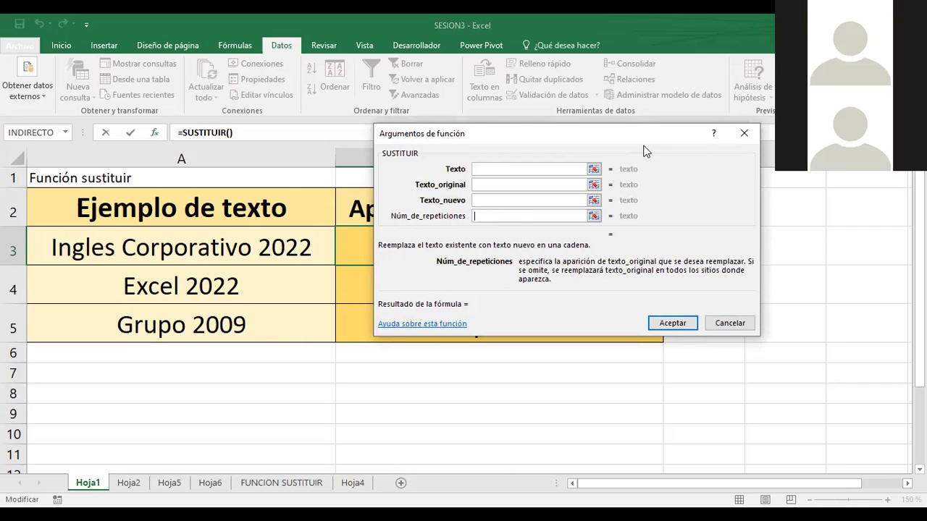
left_click(730, 325)
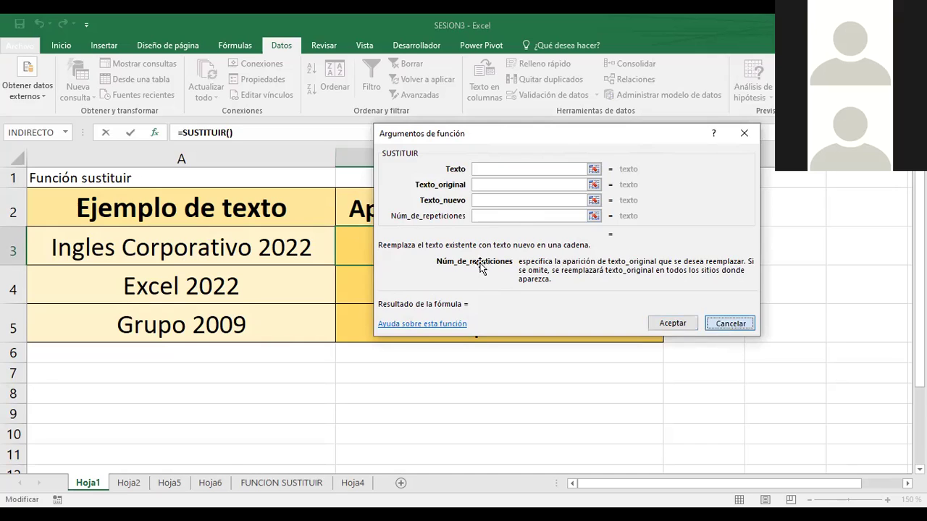
Step: Undo the recent changes to B3 back to the SUSTITUIR formula that uses "Inglés Corporativo" as the new text
left_click(37, 24)
left_click(38, 24)
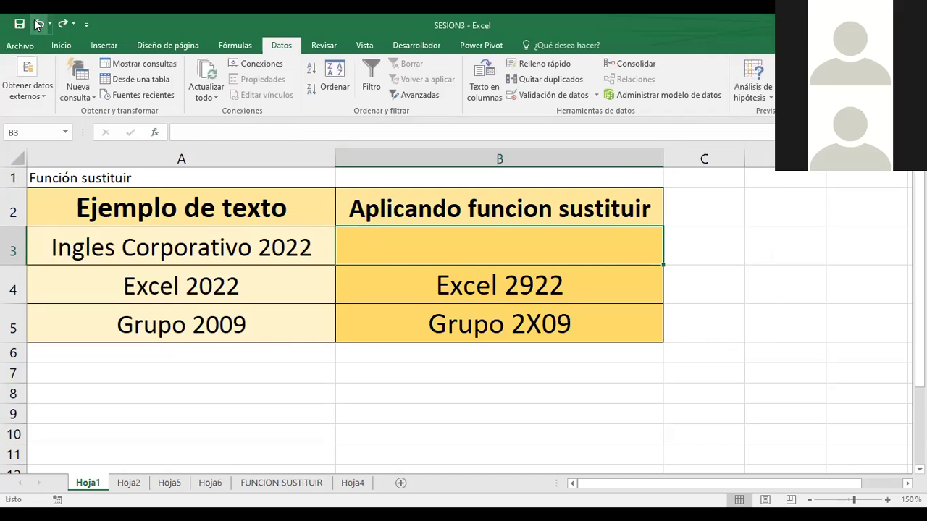
left_click(37, 23)
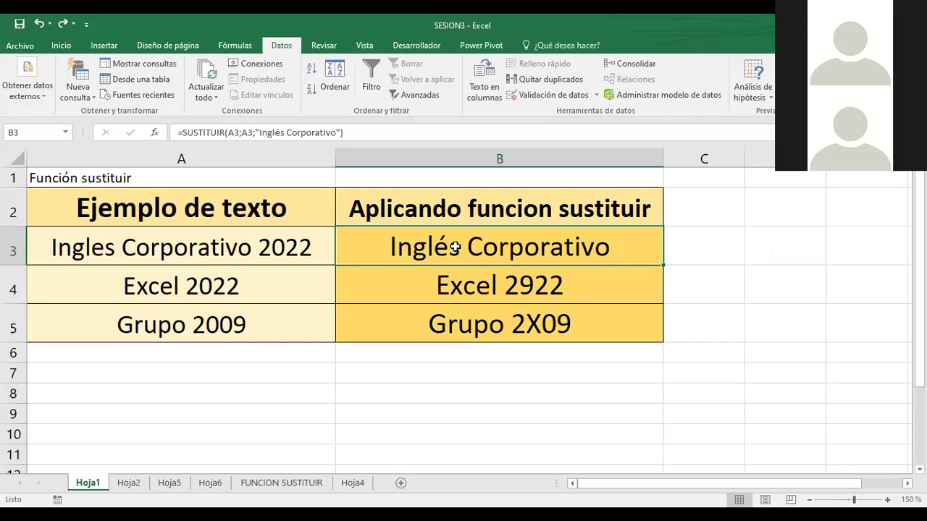
Step: Try removing the second A3 argument from the SUSTITUIR formula in B3, and undo that edit
left_click(250, 132)
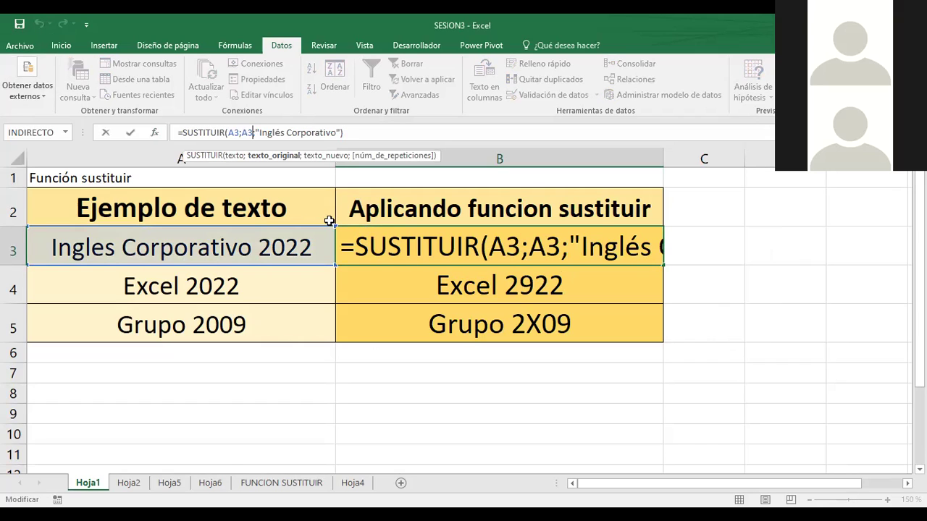
key("Right")
key("Right")
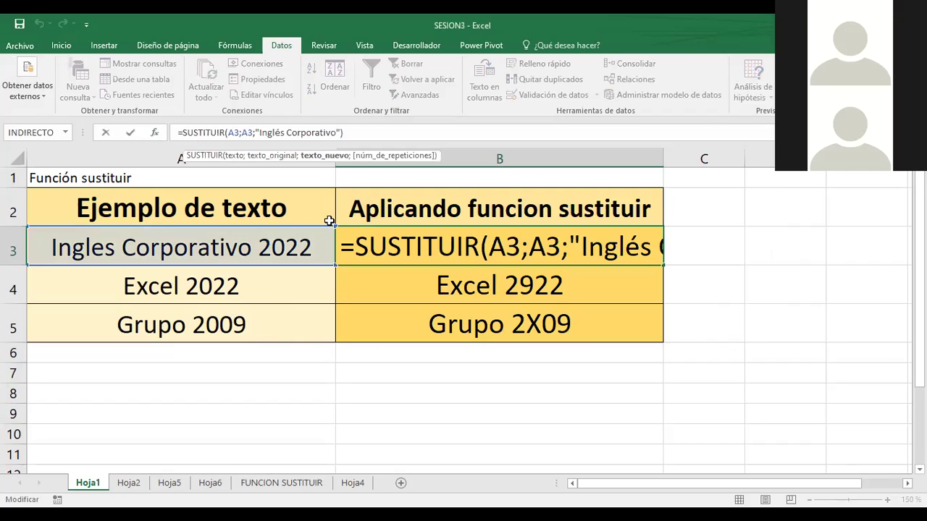
key("BackSpace")
key("BackSpace")
key("BackSpace")
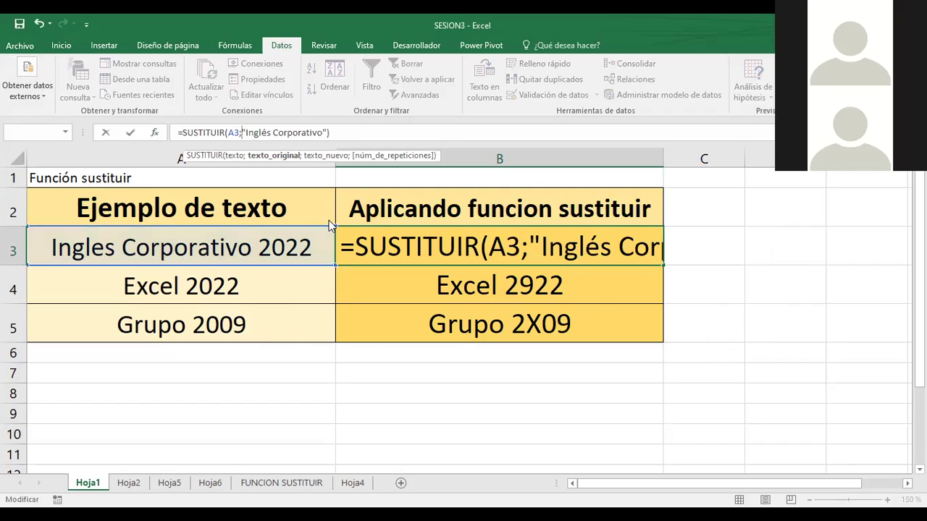
key("Return")
key("Return")
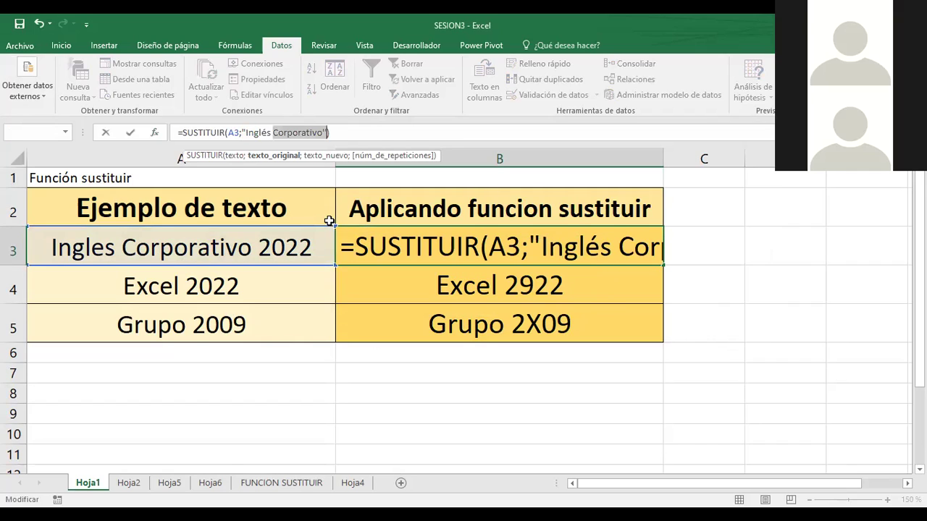
left_click(37, 23)
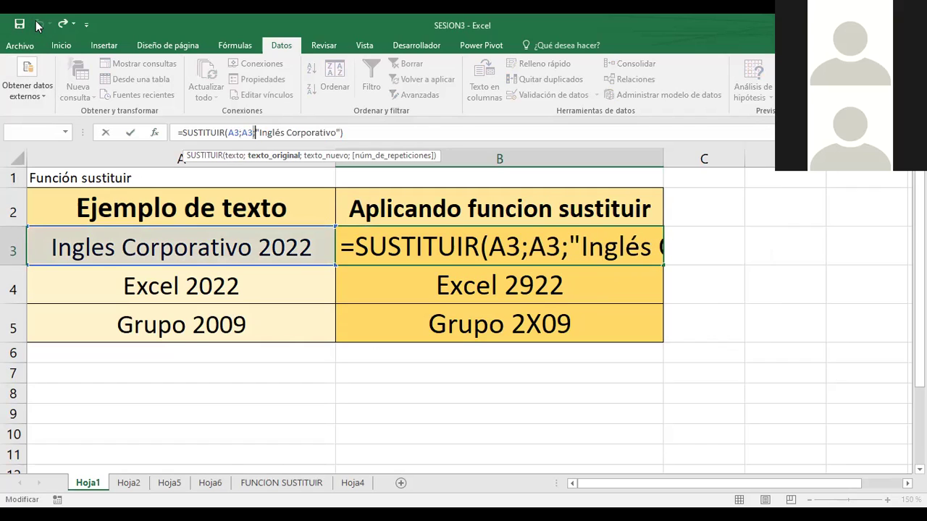
key("Return")
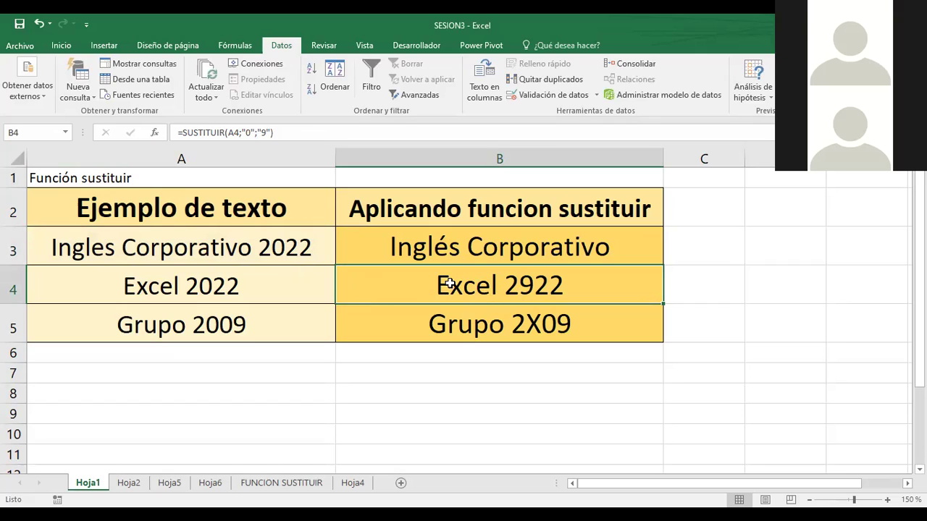
Step: Change the example text in A4 to Excel 200022
left_click(166, 287)
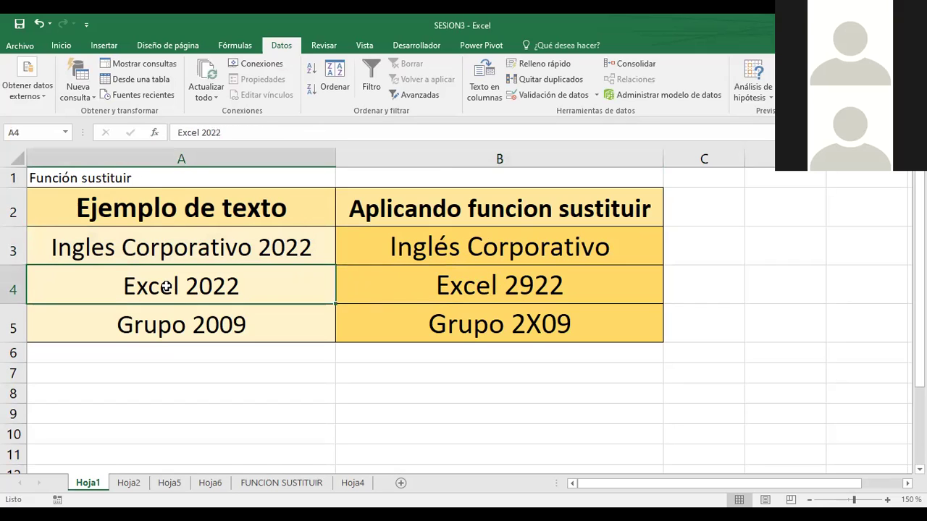
left_click(446, 284)
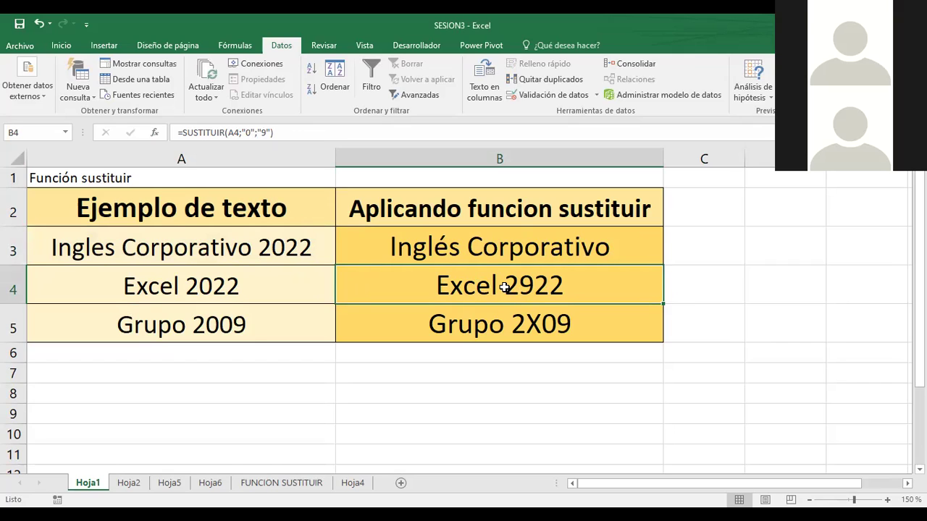
left_click(205, 293)
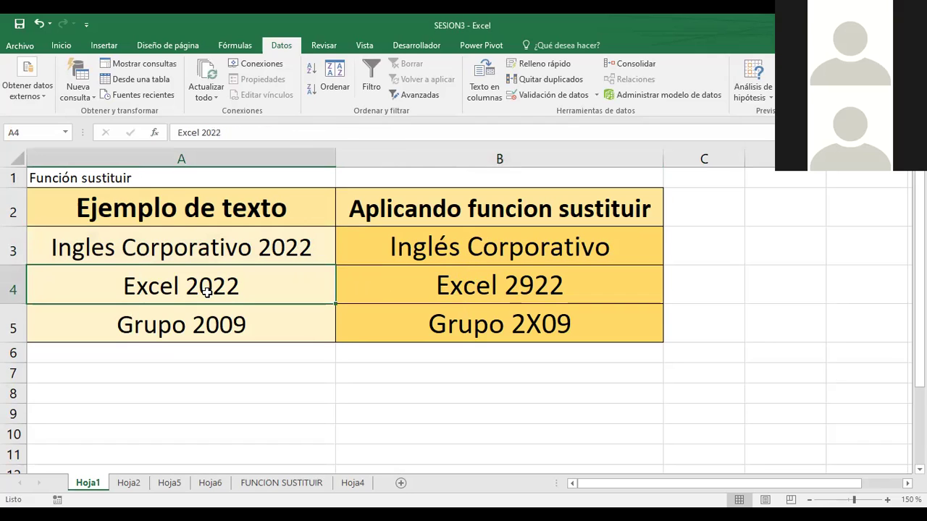
key("F2")
left_click(213, 286)
type("00")
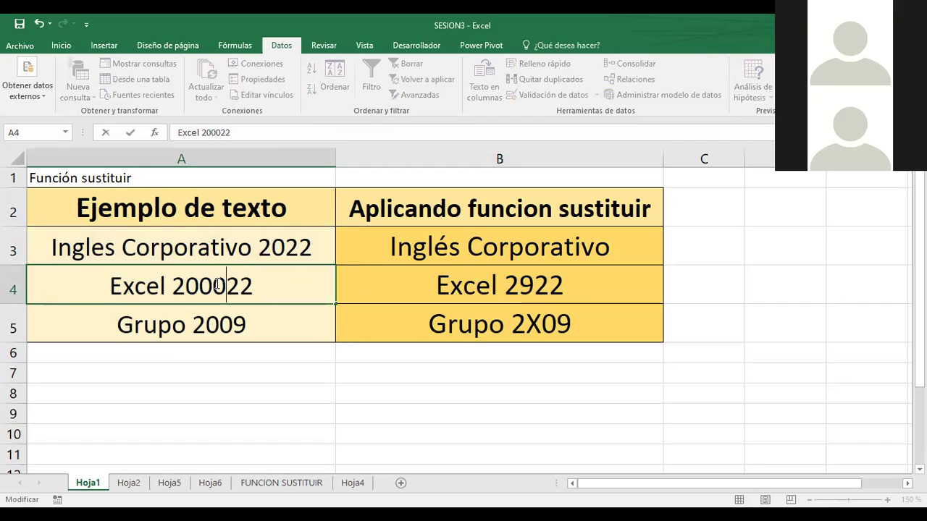
key("Return")
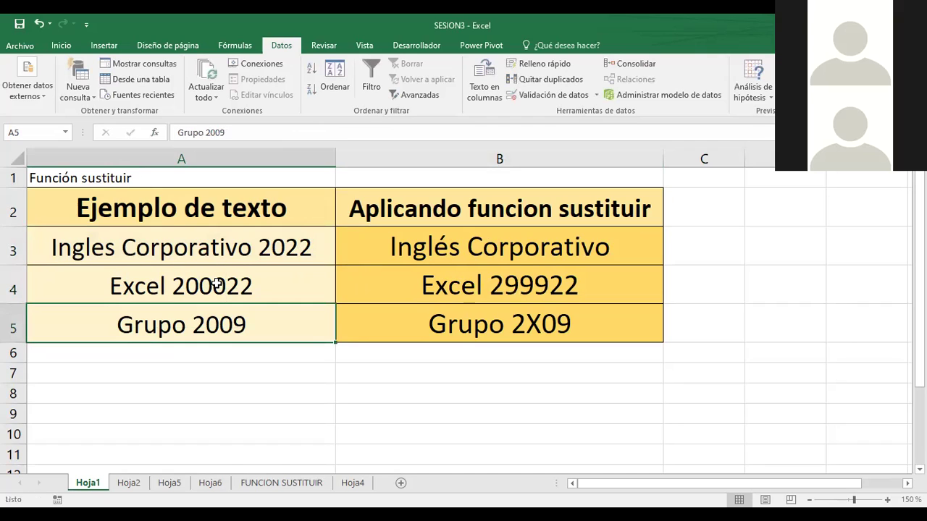
Step: Examine the SUSTITUIR formulas in B4 and B5, checking B5's repetition argument against the text in A5
left_click(488, 275)
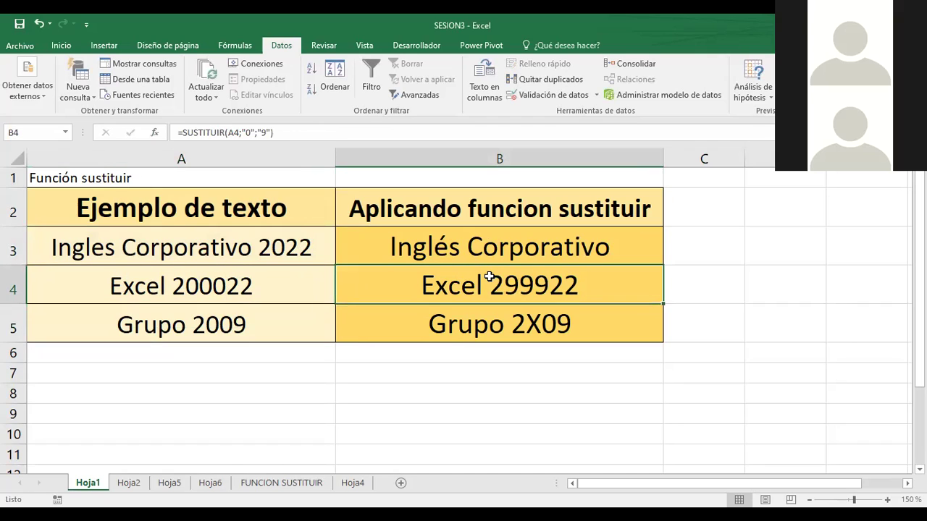
left_click(266, 134)
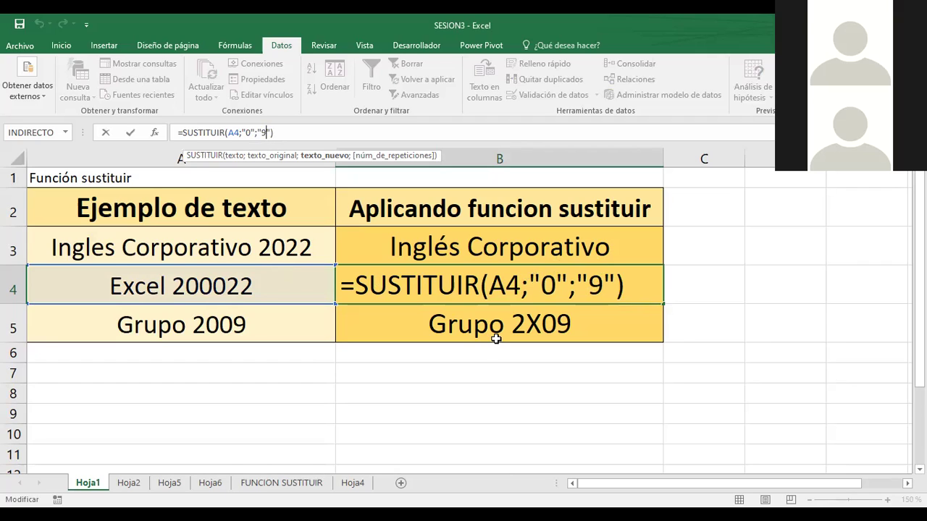
key("Return")
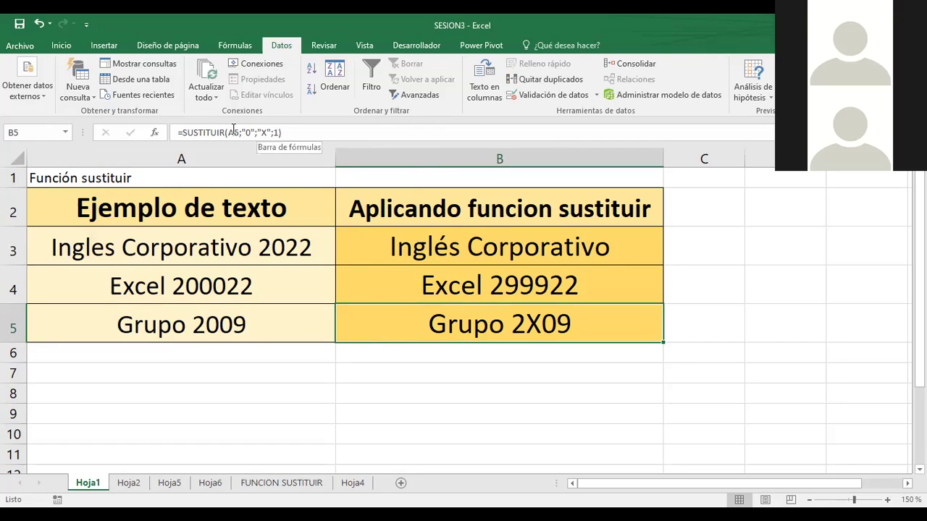
left_click(277, 133)
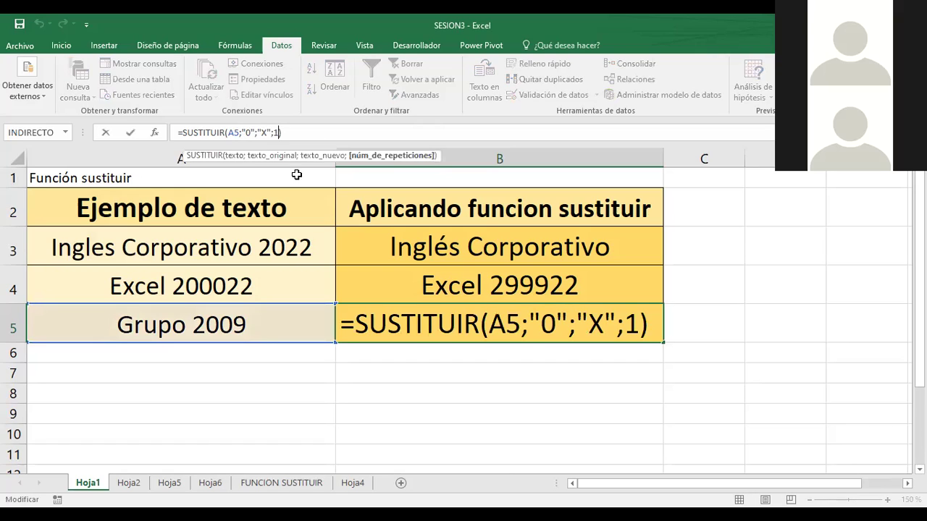
left_click(296, 174)
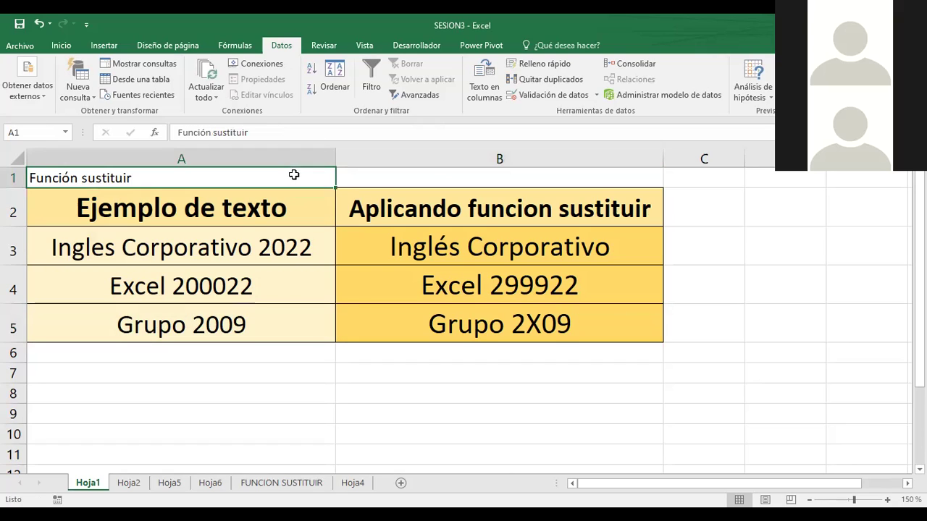
left_click(275, 133)
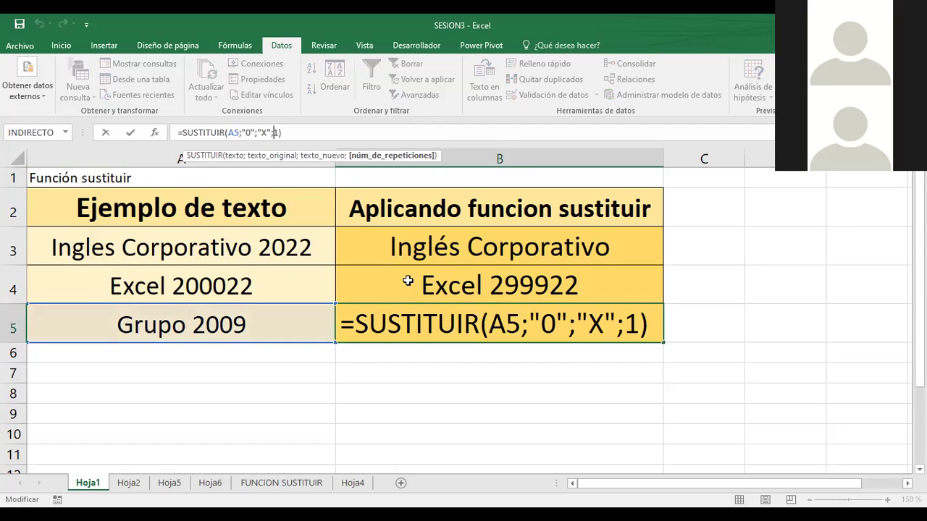
left_click(611, 325)
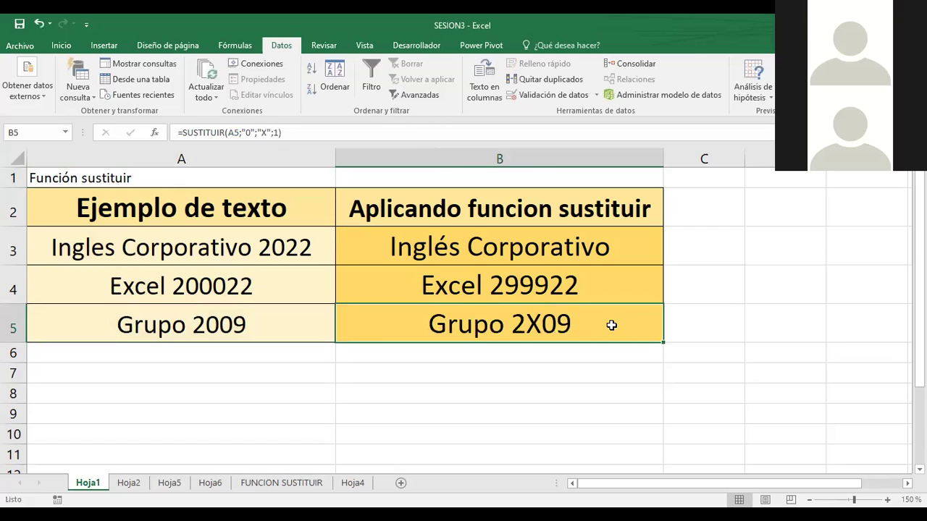
left_click(203, 330)
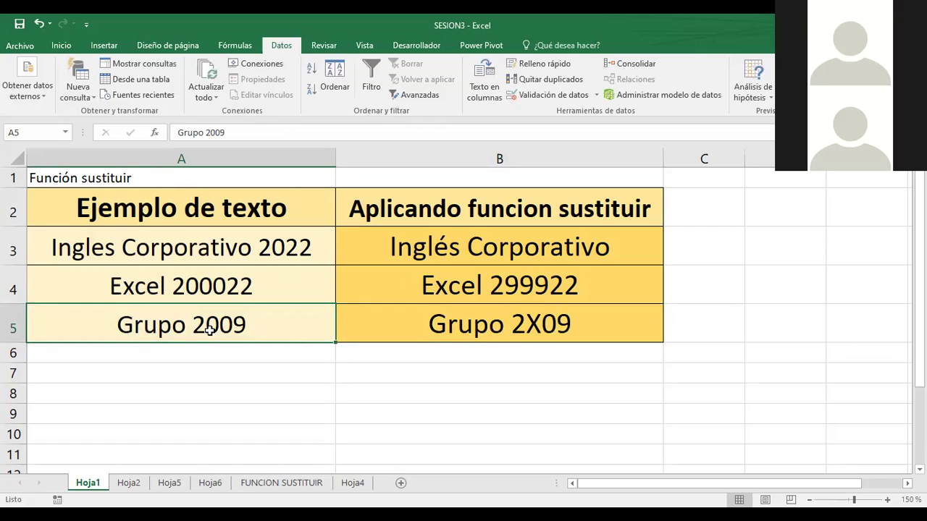
left_click(510, 330)
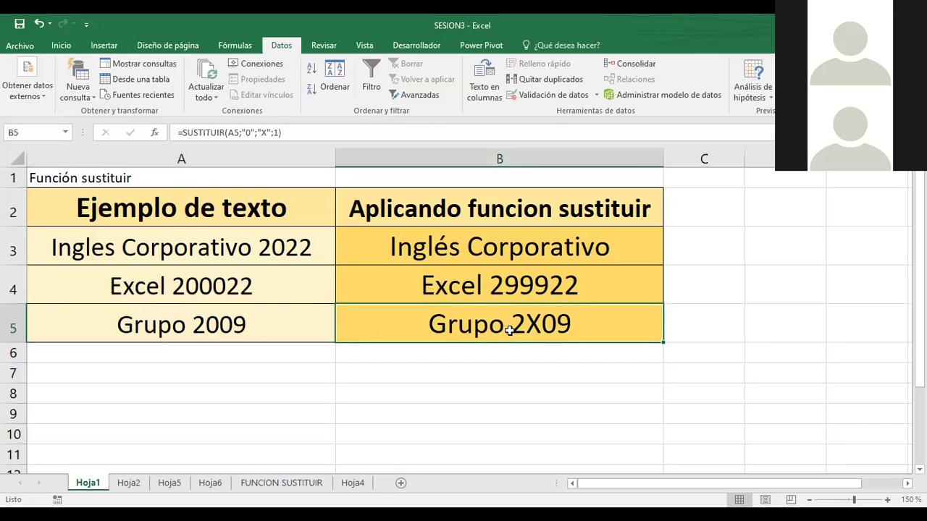
left_click(183, 326)
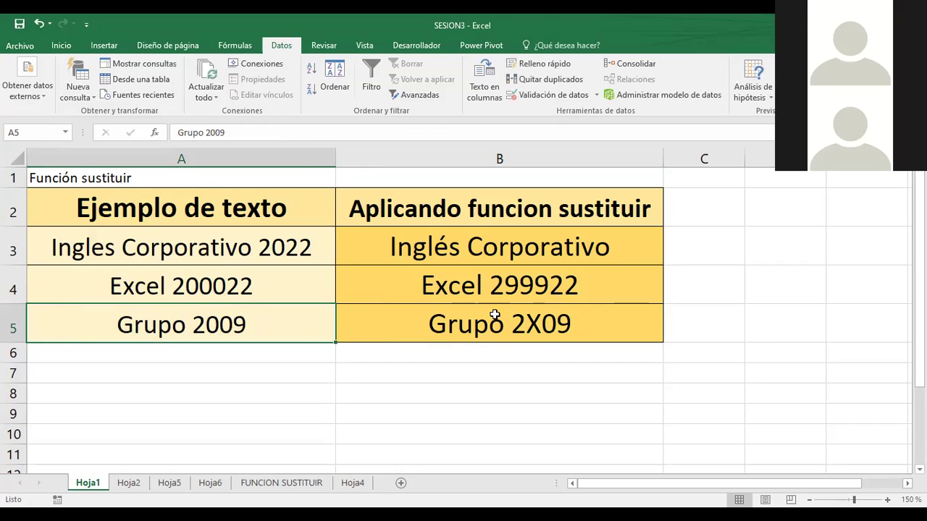
left_click(500, 322)
left_click(193, 325)
left_click(499, 332)
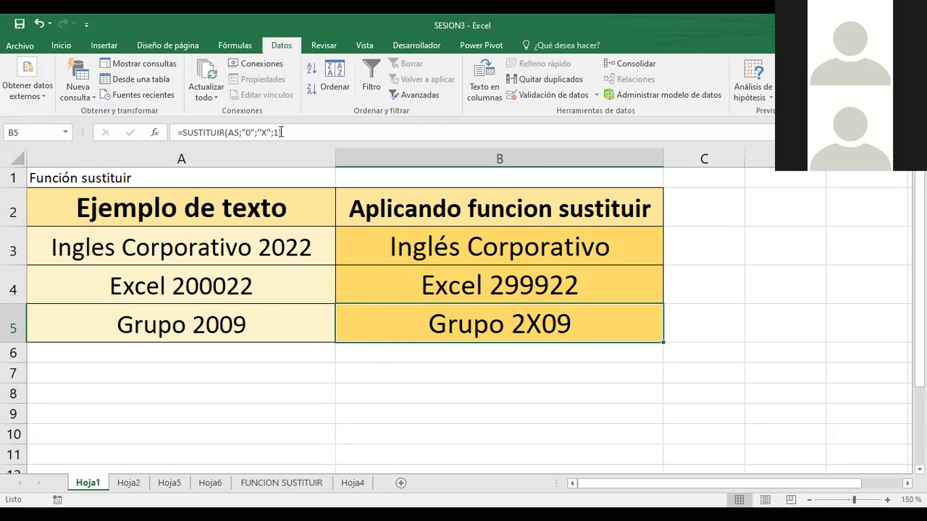
Step: Remove the repetition argument from B5 so the formula is =SUSTITUIR(A5;"0";"X")
key("F2")
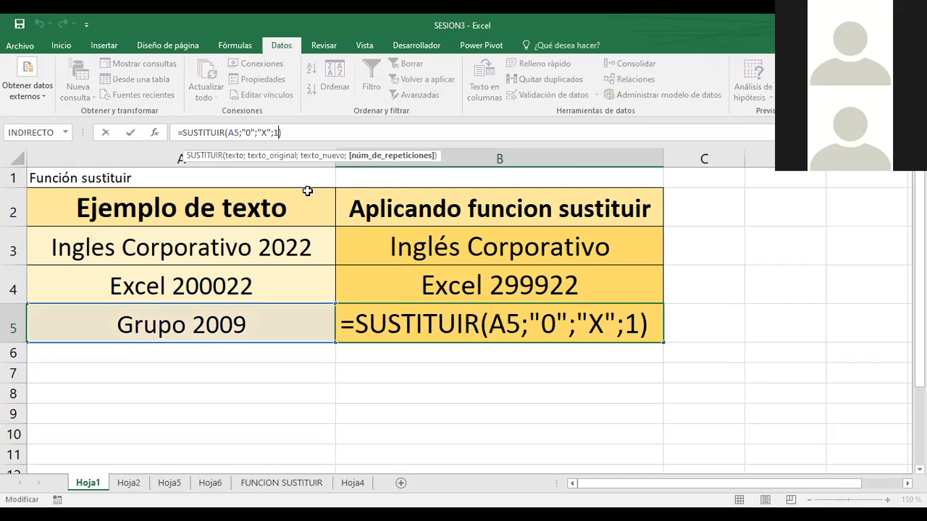
key("Left")
key("BackSpace")
key("BackSpace")
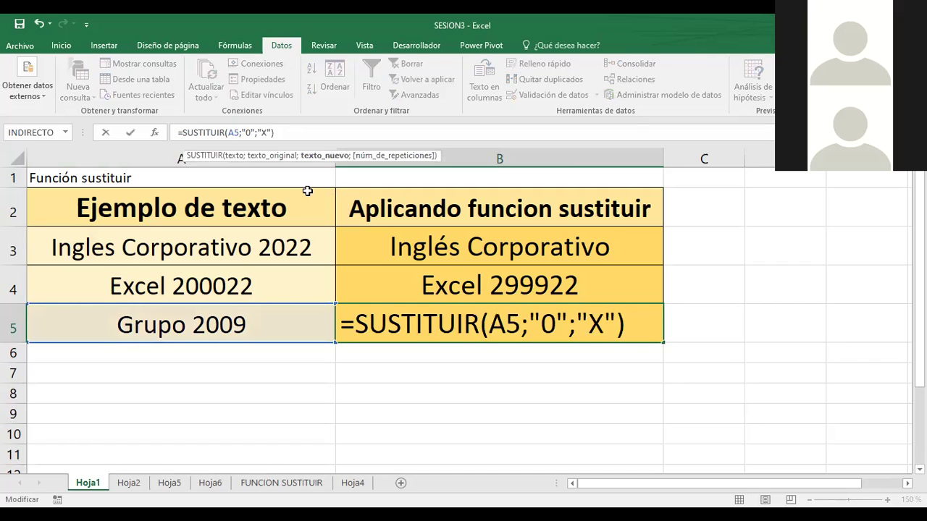
key("Return")
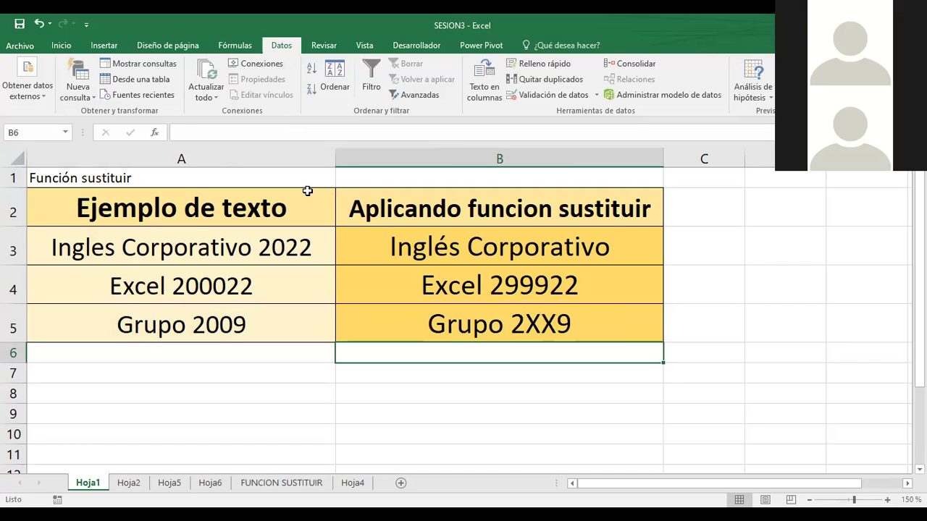
Step: Add a repetition argument of 1 to B5 so the formula is =SUSTITUIR(A5;"0";"X";1)
left_click(518, 323)
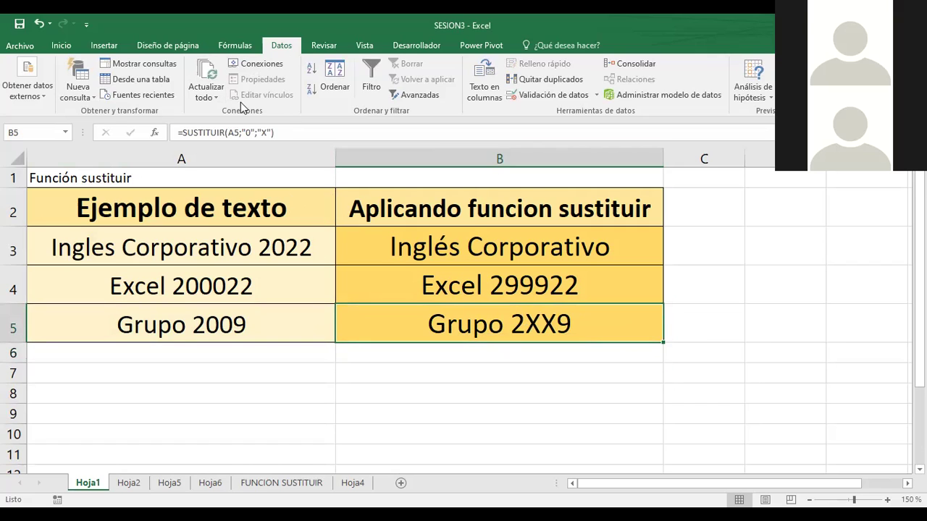
left_click(267, 133)
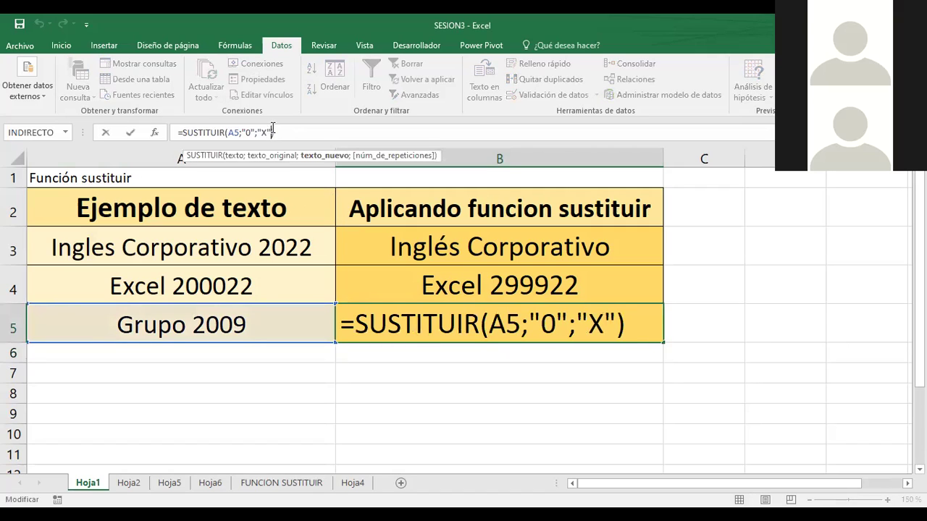
type(";1")
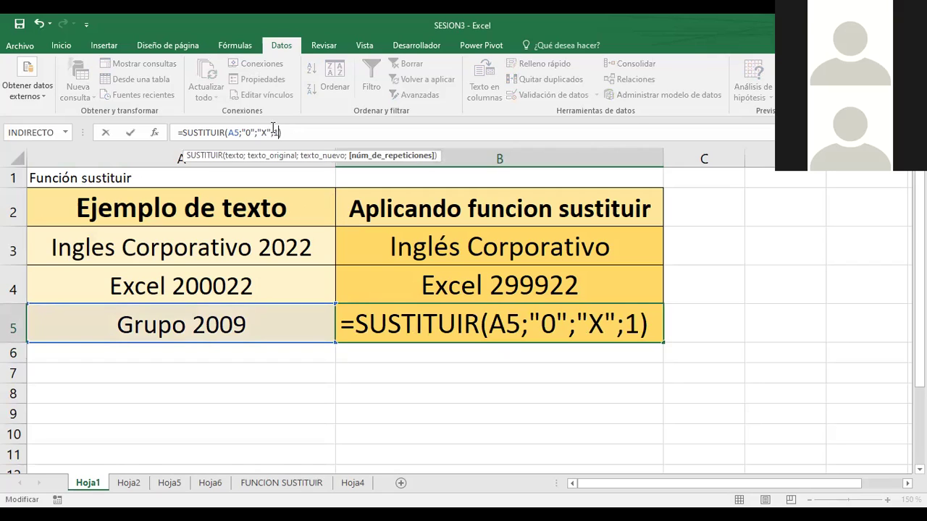
key("Return")
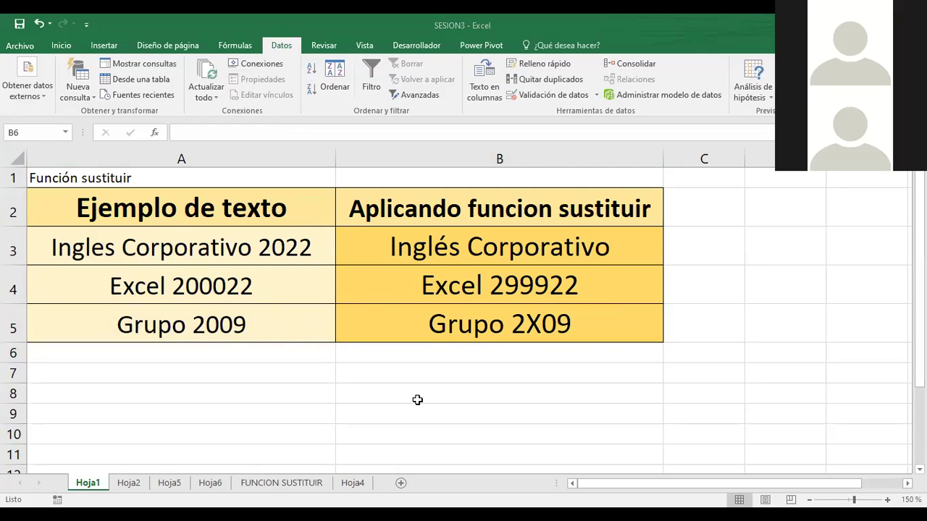
Step: Switch to the course page in Firefox, open Objetivo de la lección 1.3, and read COINCIDIR's description, syntax and arguments
key("alt+Tab")
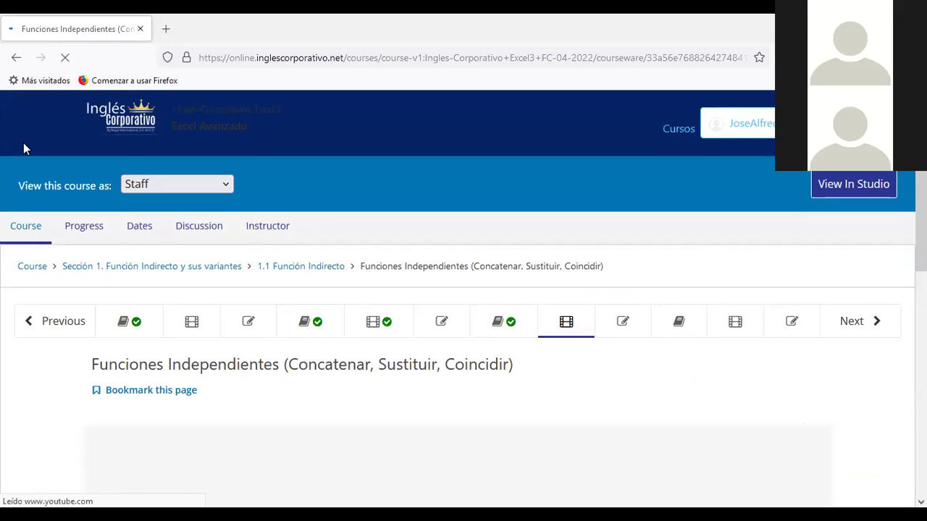
scroll(372, 393, "down", 5)
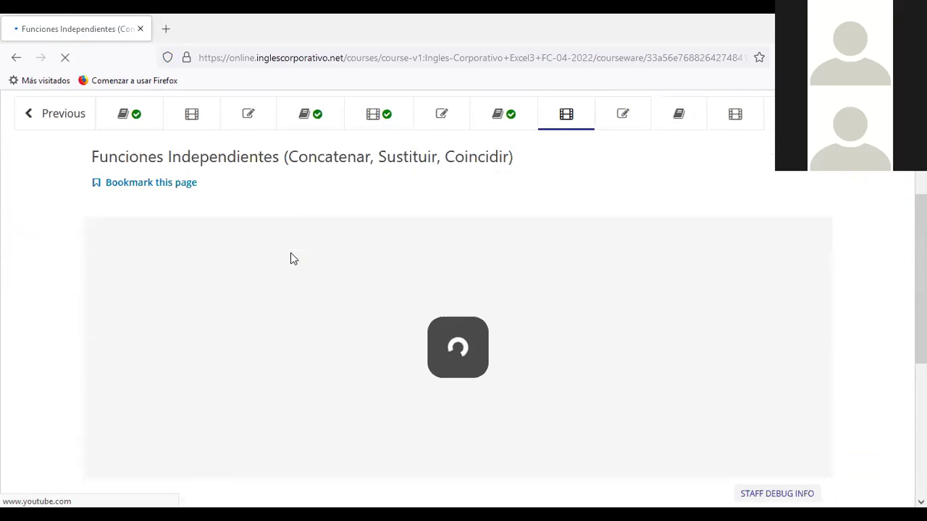
scroll(484, 256, "up", 2)
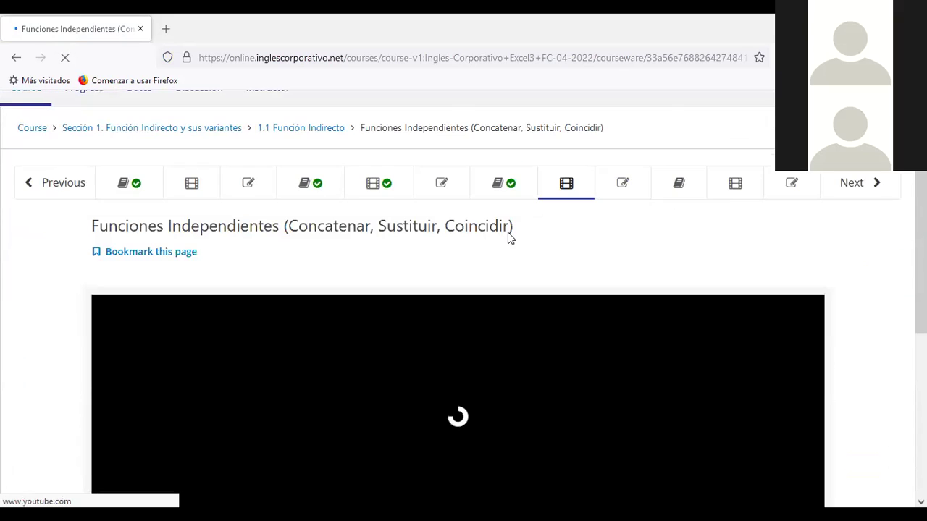
left_click(46, 187)
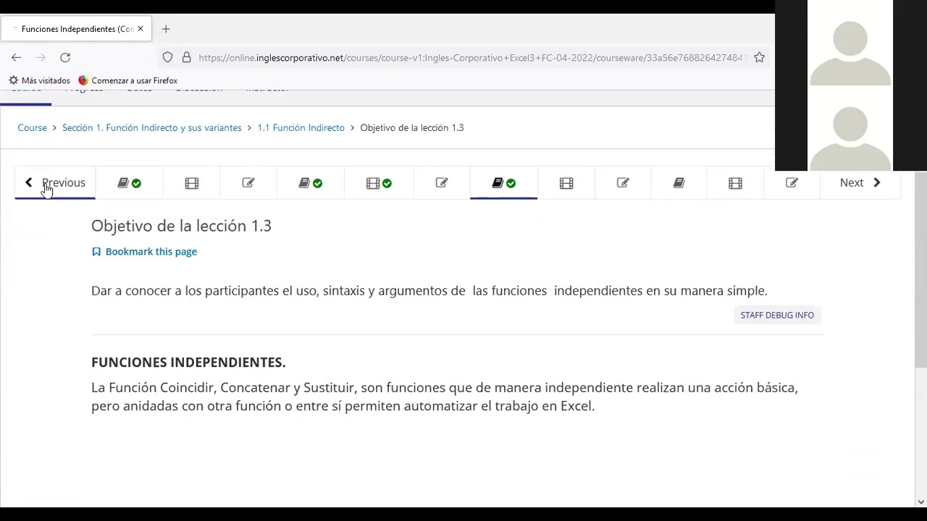
scroll(286, 315, "down", 2)
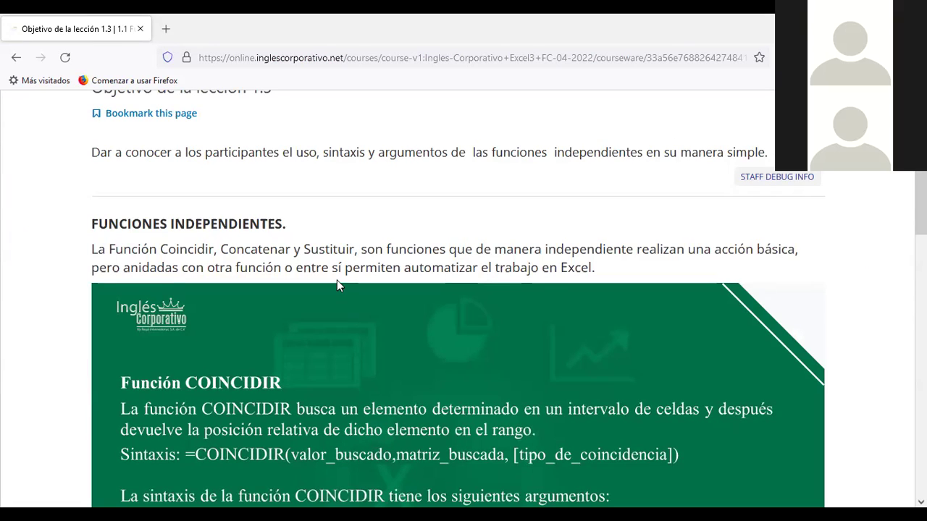
scroll(305, 305, "down", 2)
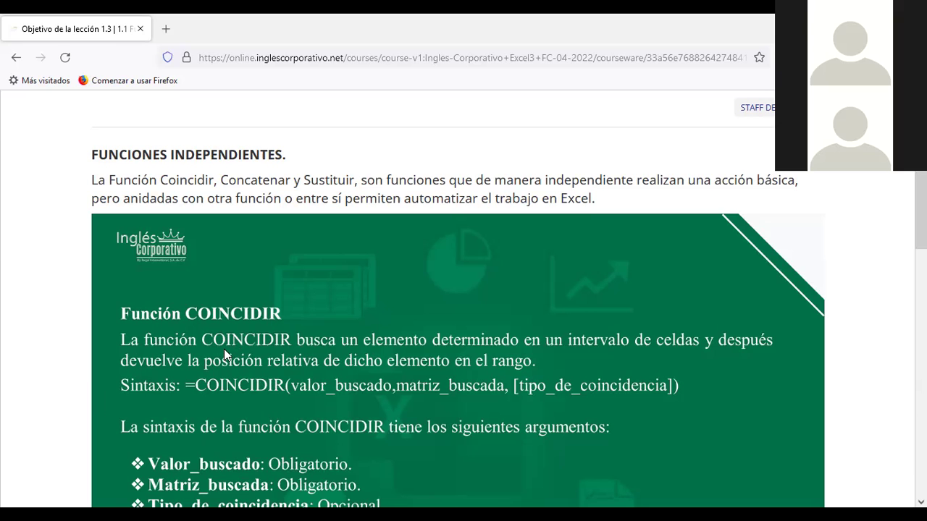
scroll(224, 349, "down", 1)
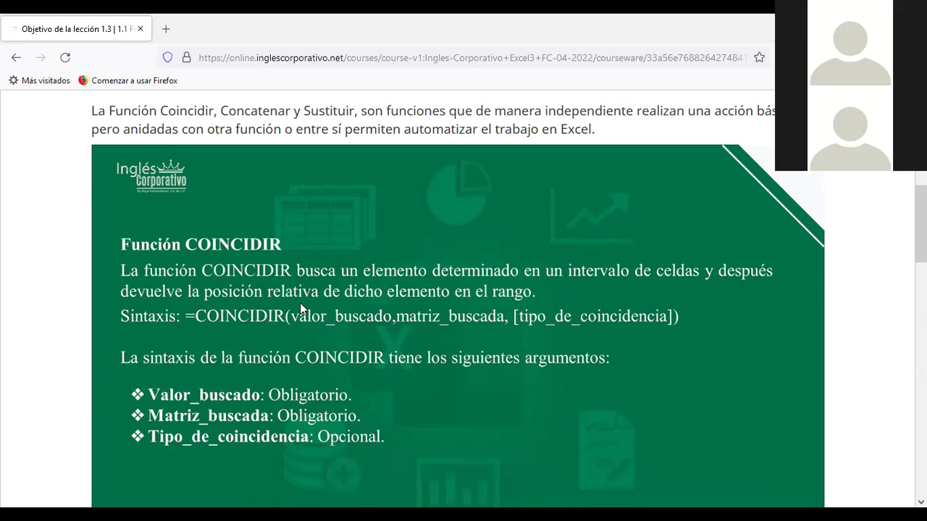
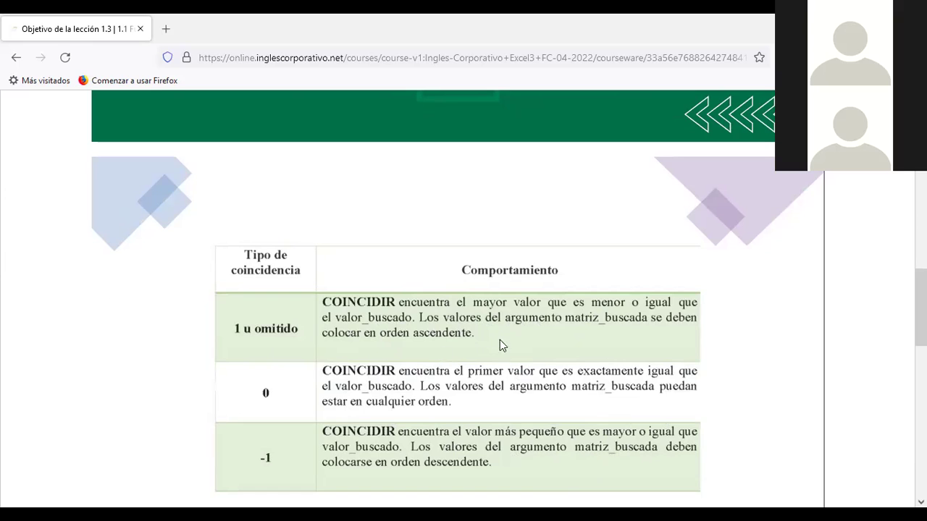
Step: Review the lesson's table of COINCIDIR match types and the Texto1 and Texto2 argument table below it
scroll(500, 340, "down", 2)
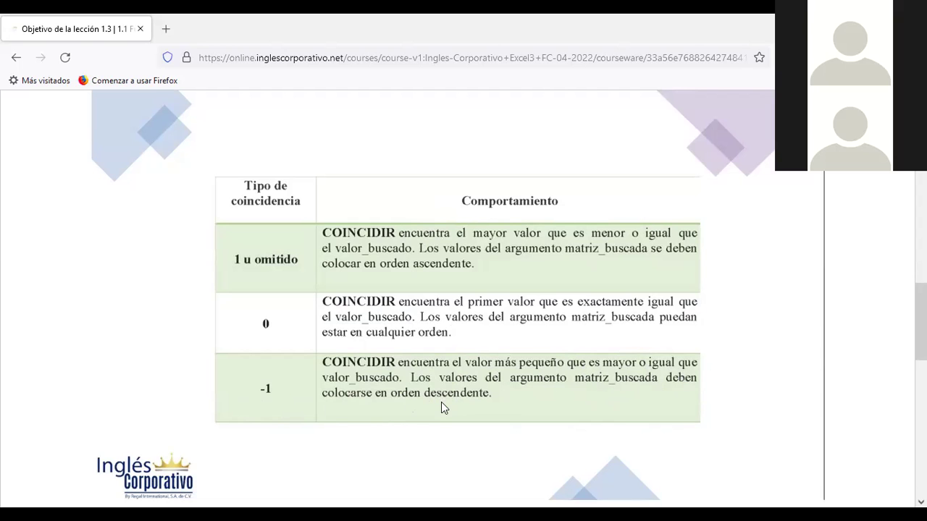
scroll(441, 402, "down", 5)
scroll(386, 397, "down", 2)
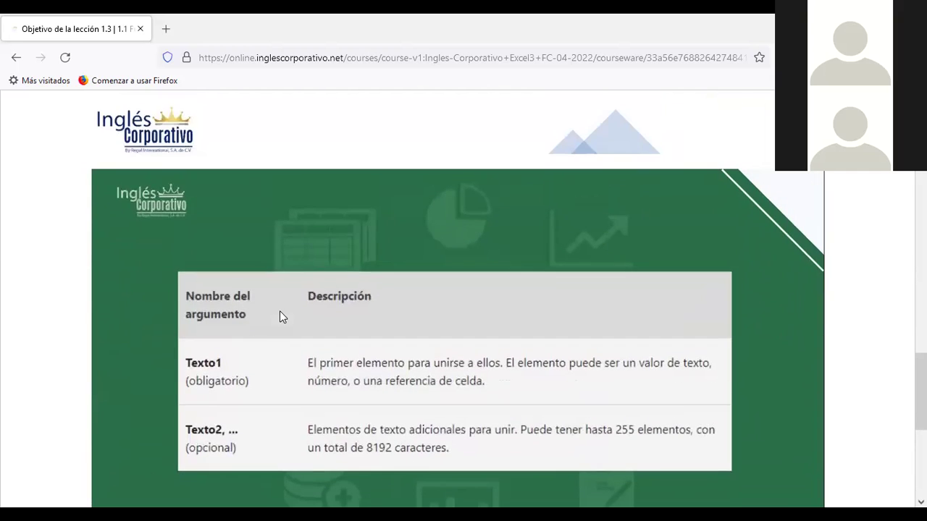
scroll(289, 324, "down", 3)
scroll(294, 331, "down", 2)
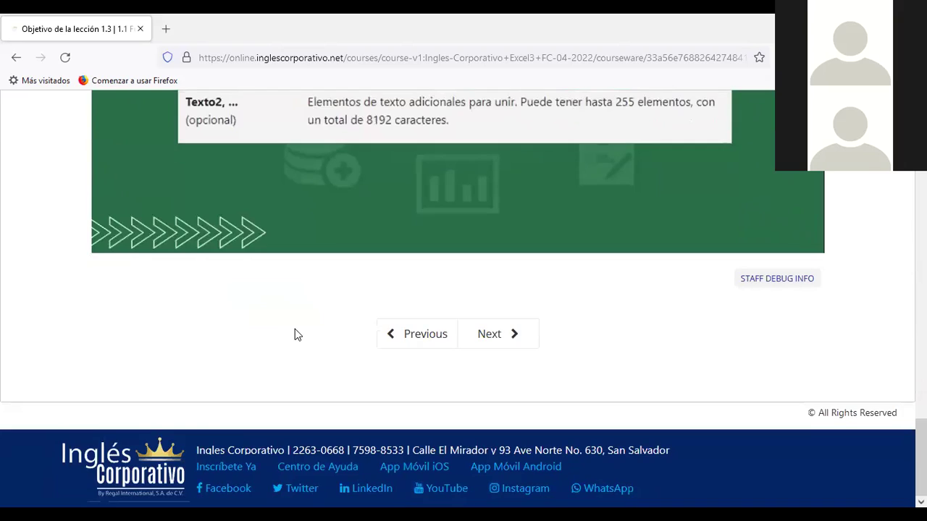
scroll(368, 314, "up", 4)
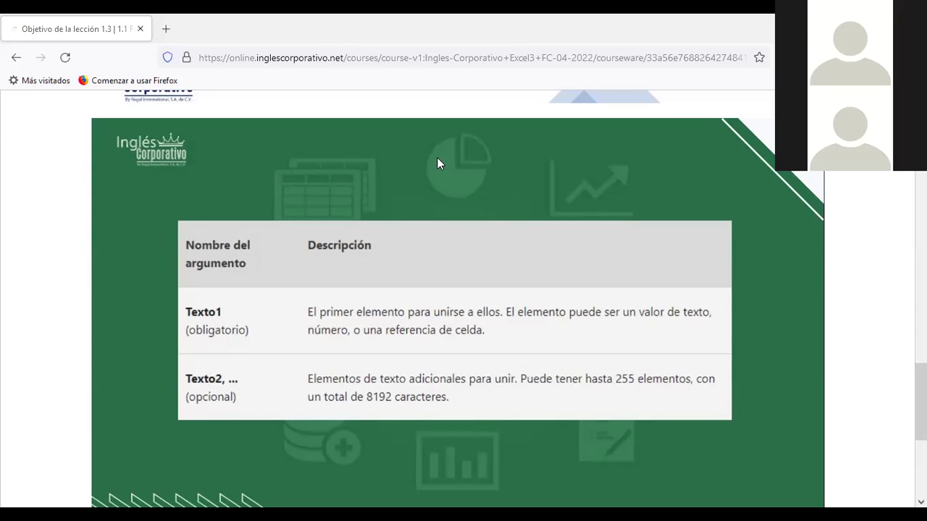
Step: Return to Excel and, on Hoja2, examine the COINCIDIR formulas in C15 and C16, including C16's ESTUDIANTE range argument
key("alt+Tab")
left_click(130, 484)
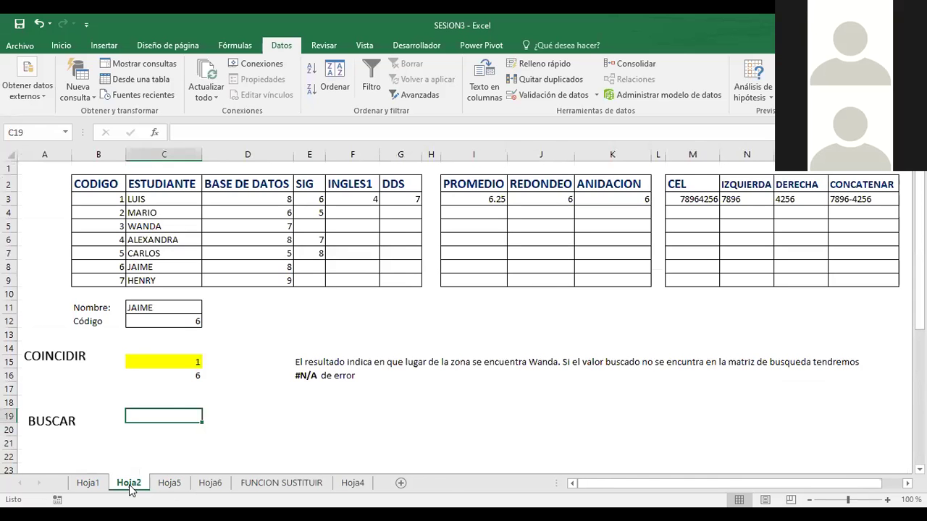
left_click(262, 375)
left_click(261, 346)
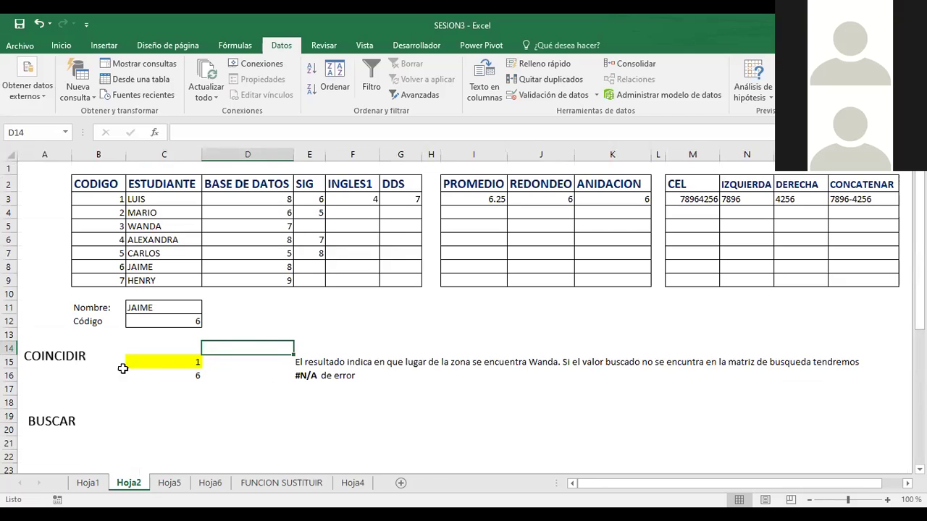
left_click(142, 364)
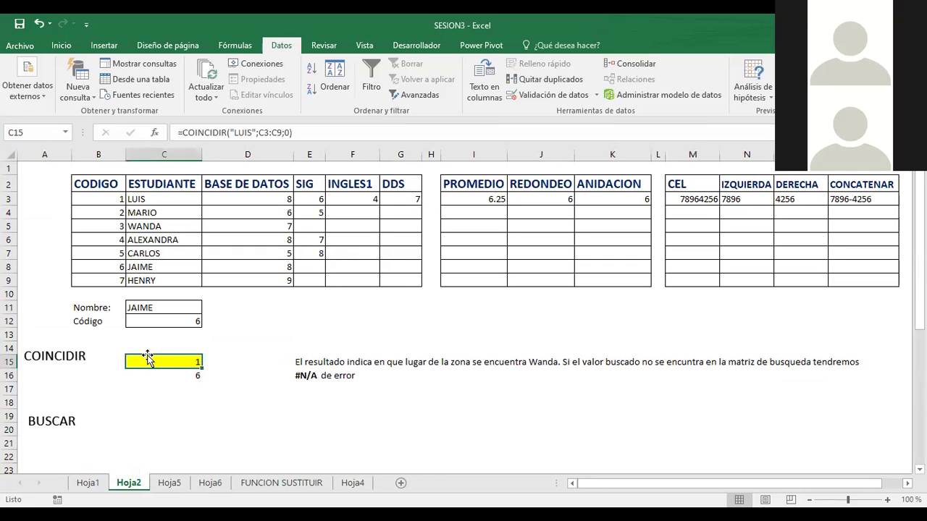
left_click(190, 376)
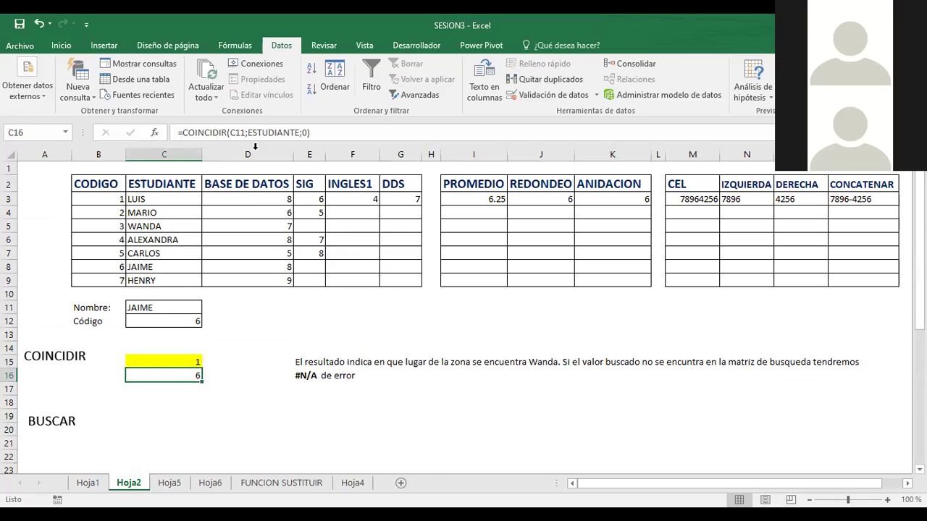
left_click_drag(248, 132, 298, 139)
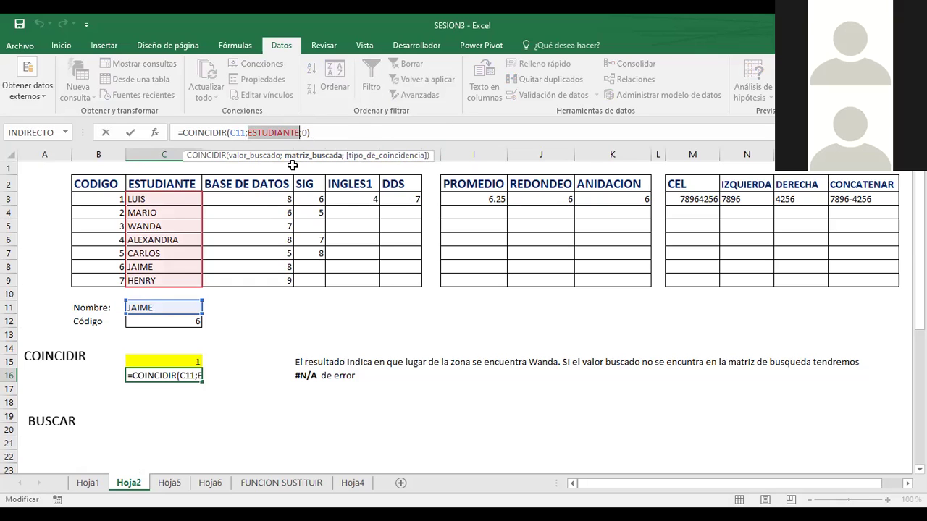
left_click(269, 324)
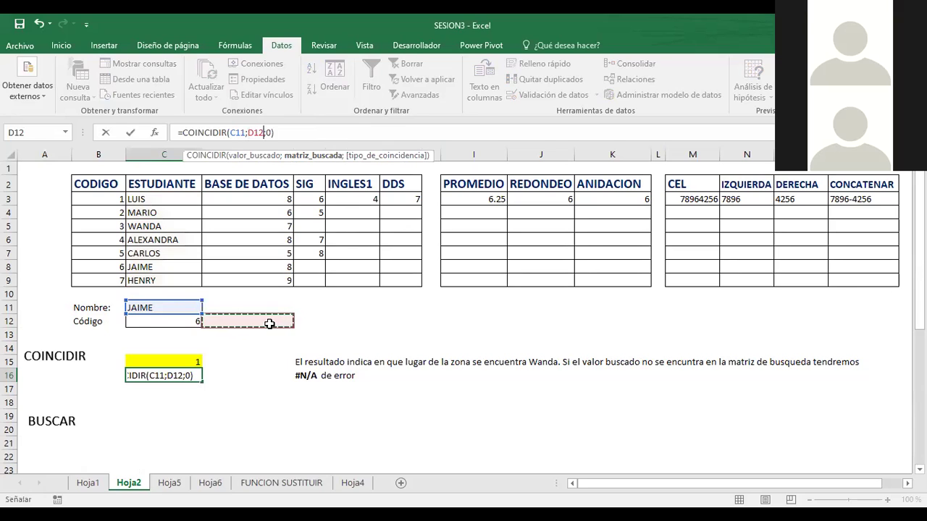
key("Escape")
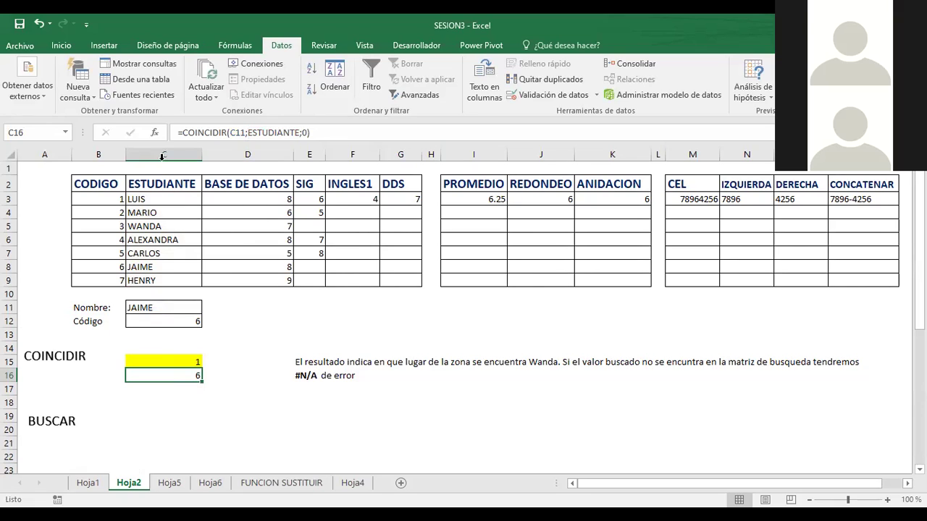
Step: Examine C12's COINCIDIR formula and its arguments against the ESTUDIANTE column, and compare it with the formulas in C15 and C16
left_click(137, 333)
left_click(140, 321)
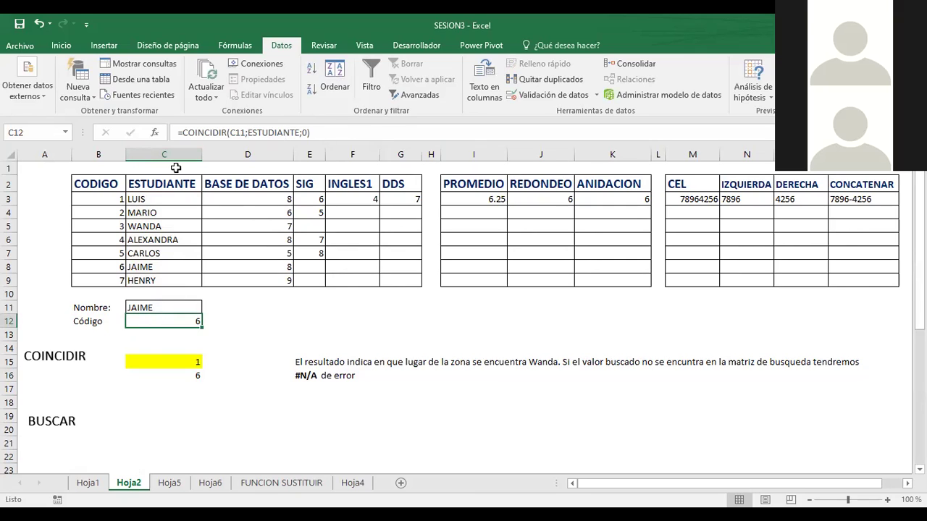
left_click_drag(155, 184, 163, 275)
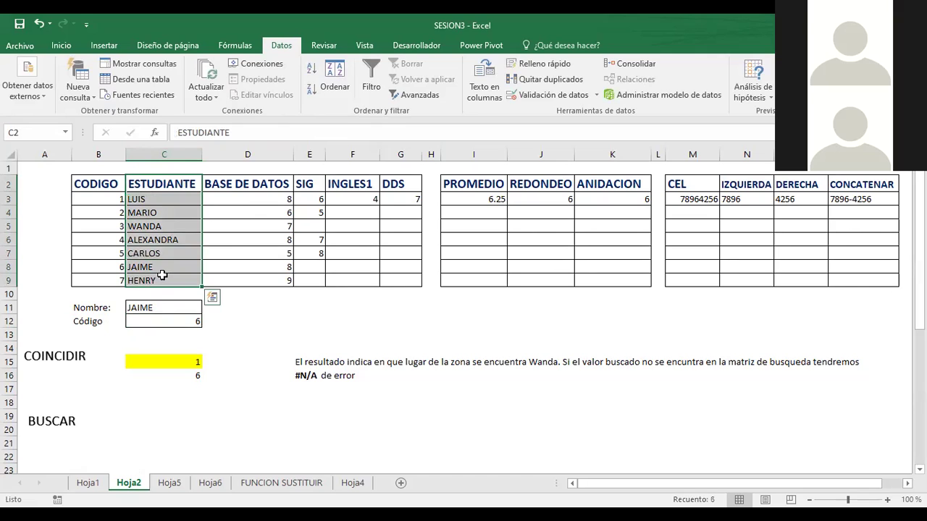
left_click(264, 326)
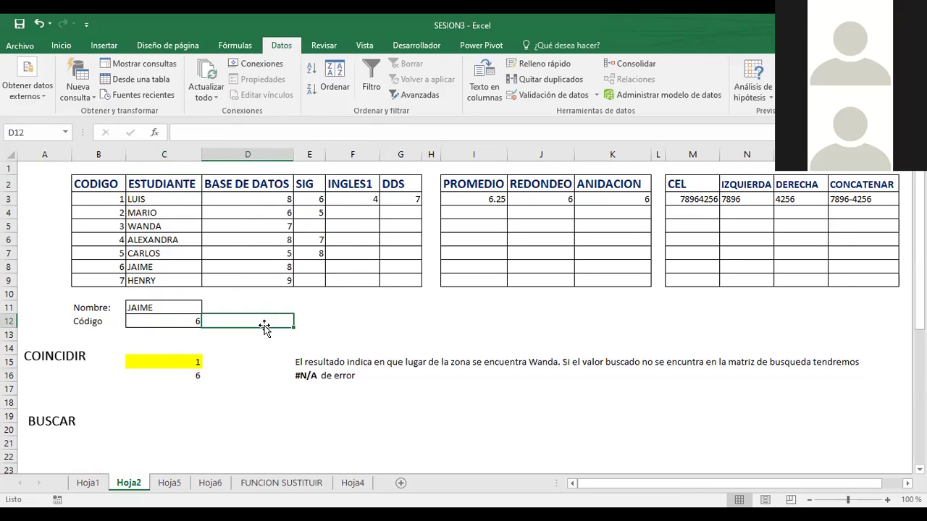
left_click(166, 363)
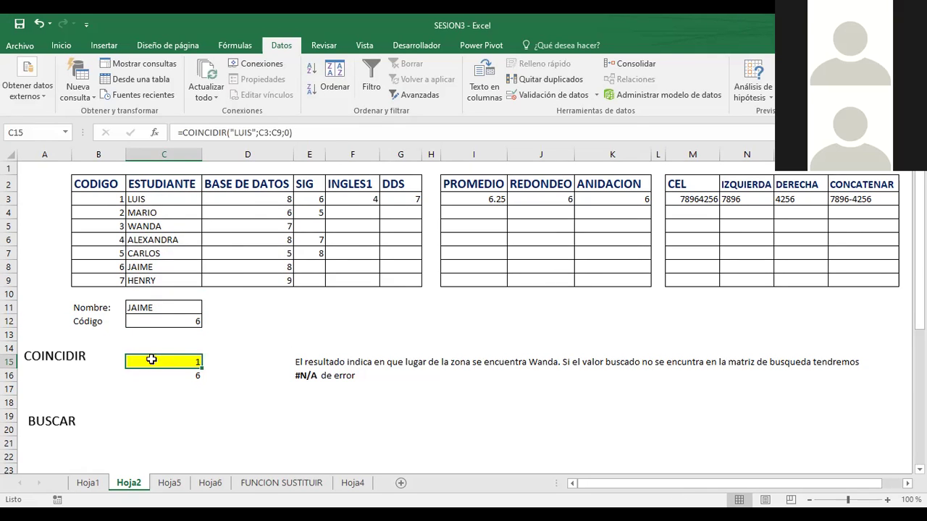
left_click(163, 325)
left_click(160, 364)
left_click(152, 321)
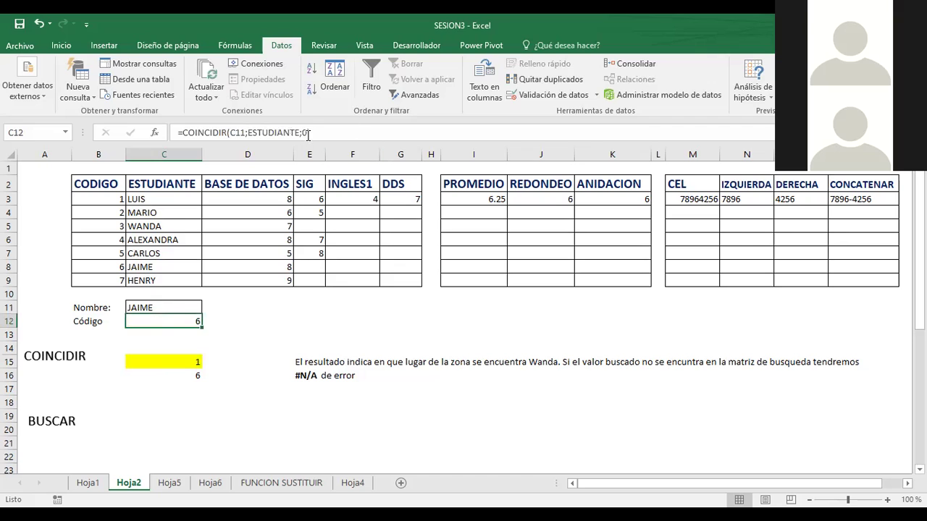
left_click(216, 135)
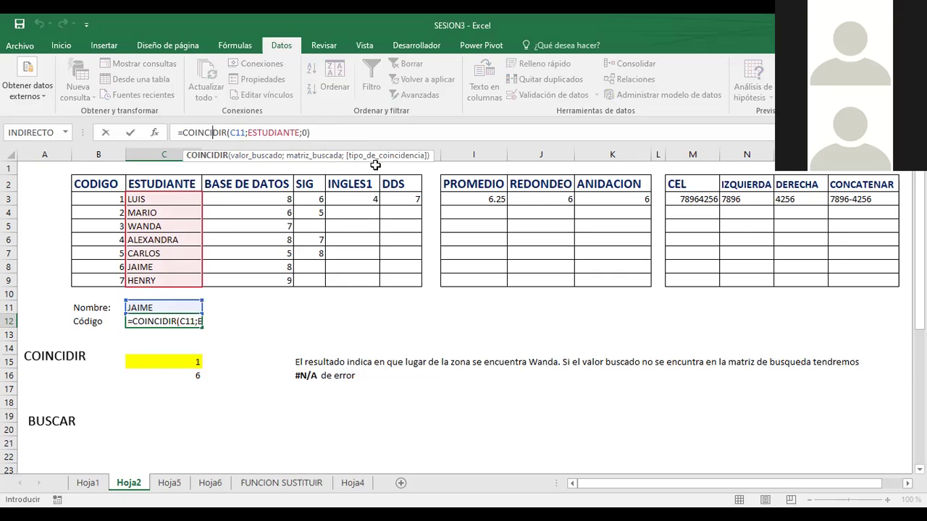
left_click(251, 329)
left_click(164, 372)
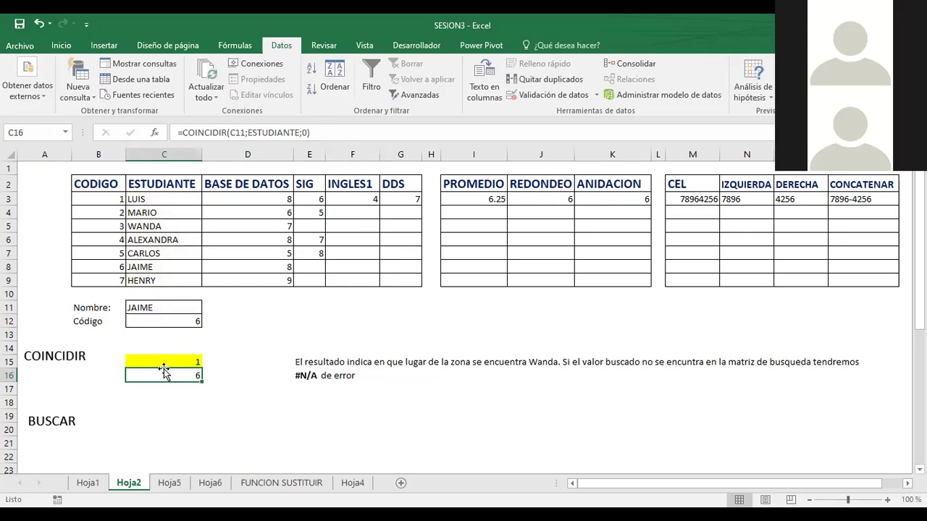
left_click(163, 362)
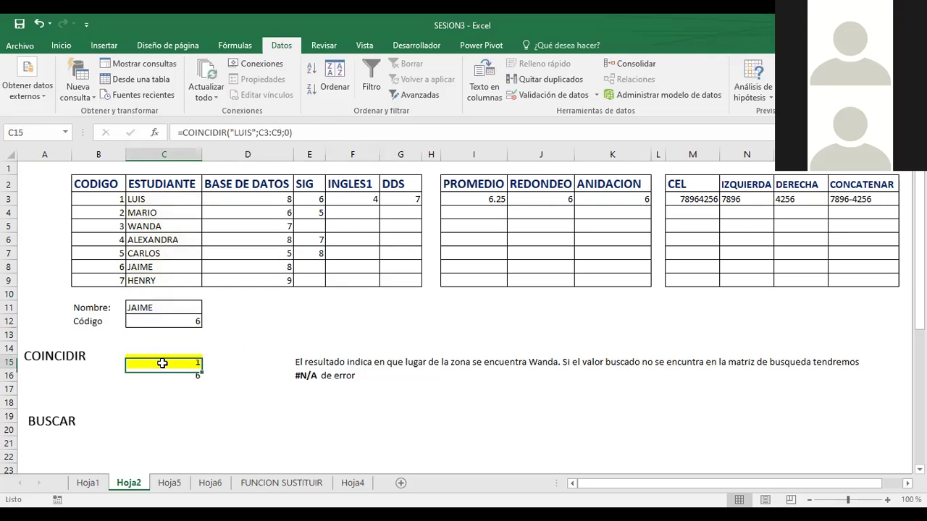
Step: Choose the third student of the ESTUDIANTE list as the Nombre in C11, and check the Código formula in C12
left_click(150, 304)
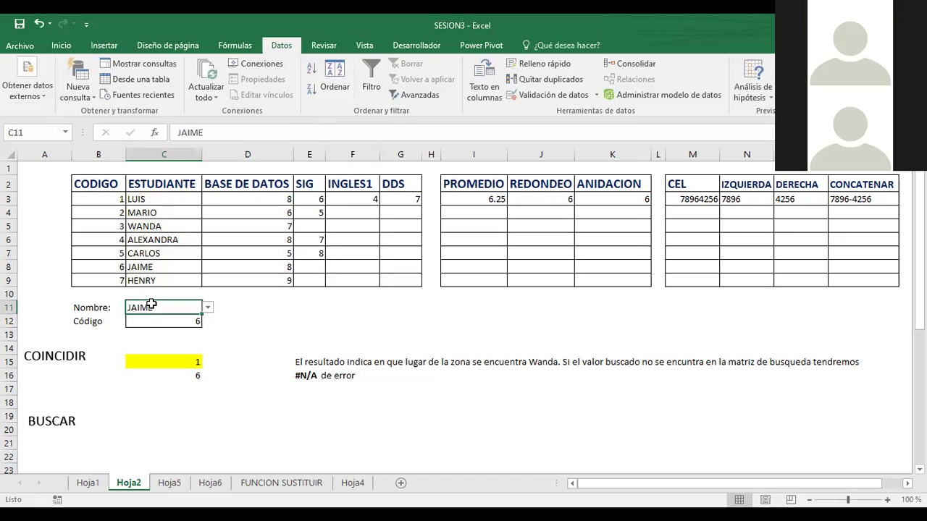
left_click(151, 215)
left_click(179, 309)
left_click(207, 308)
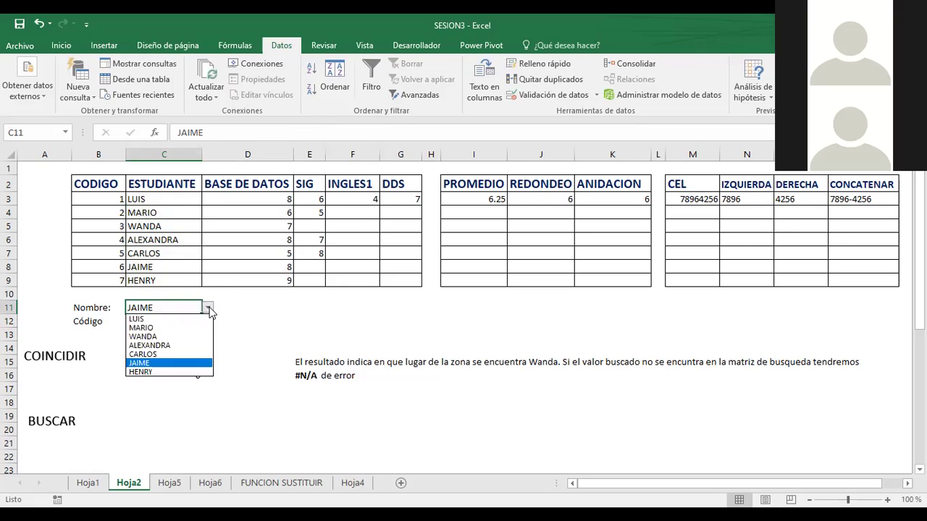
left_click(145, 337)
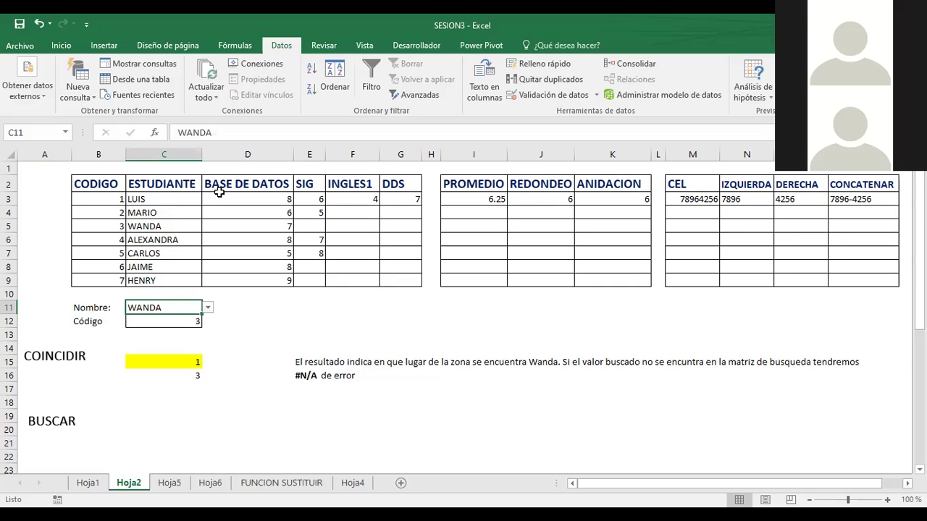
left_click(166, 322)
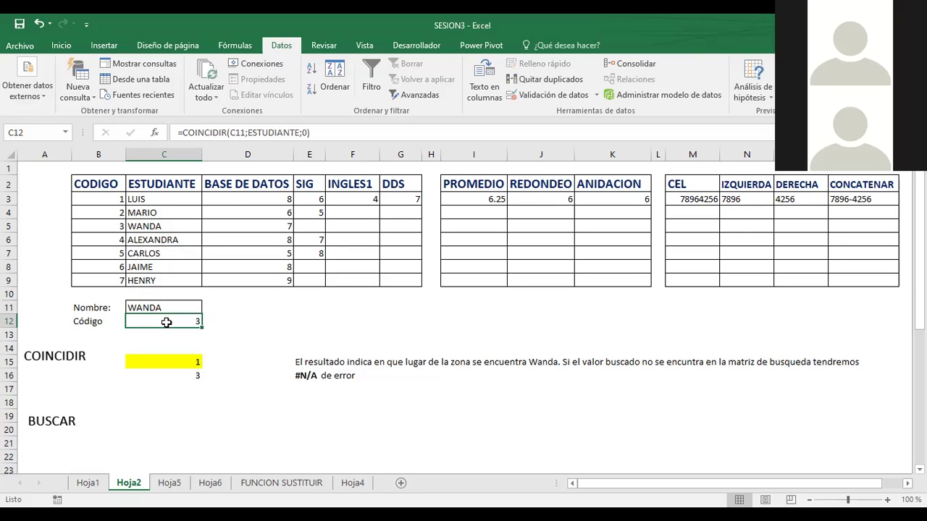
Step: Compare the Nombre in C11 and the COINCIDIR formula in C12 with the third student's CODIGO in row 5
left_click(173, 307)
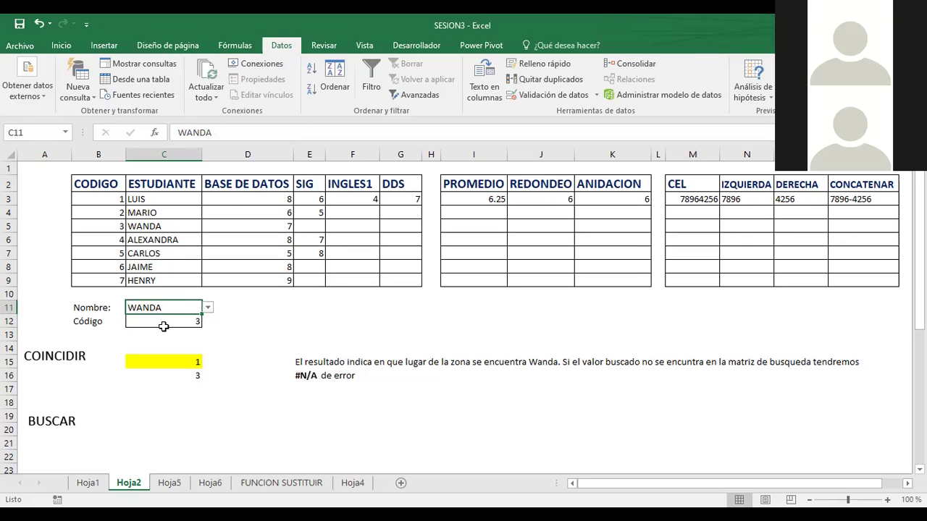
left_click(163, 324)
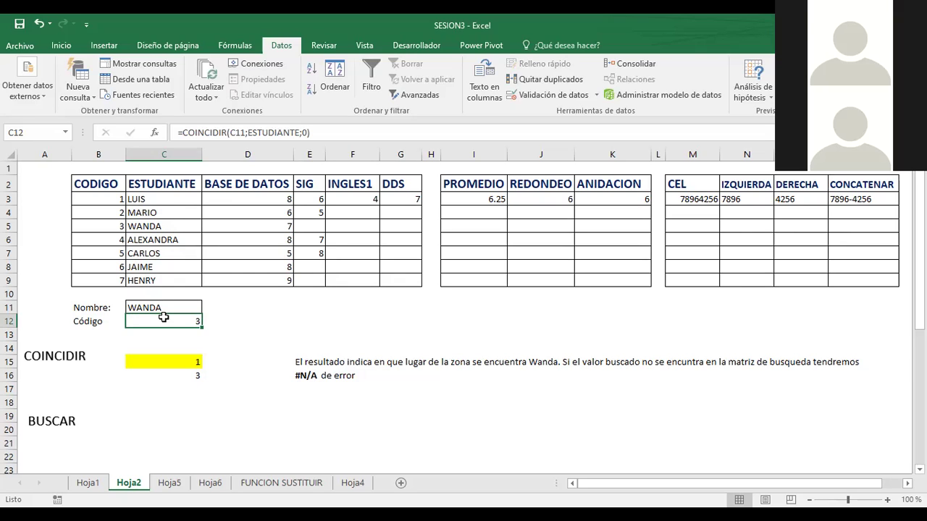
left_click(121, 225)
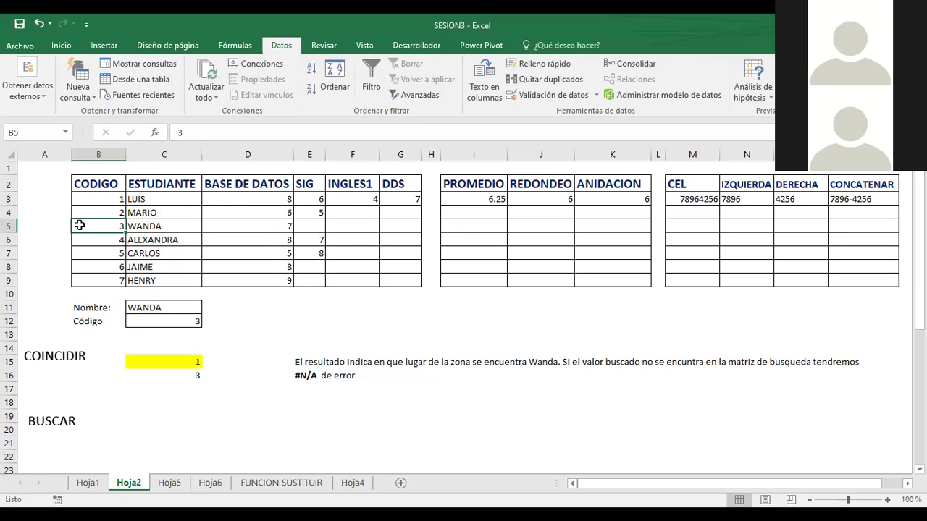
left_click(11, 226)
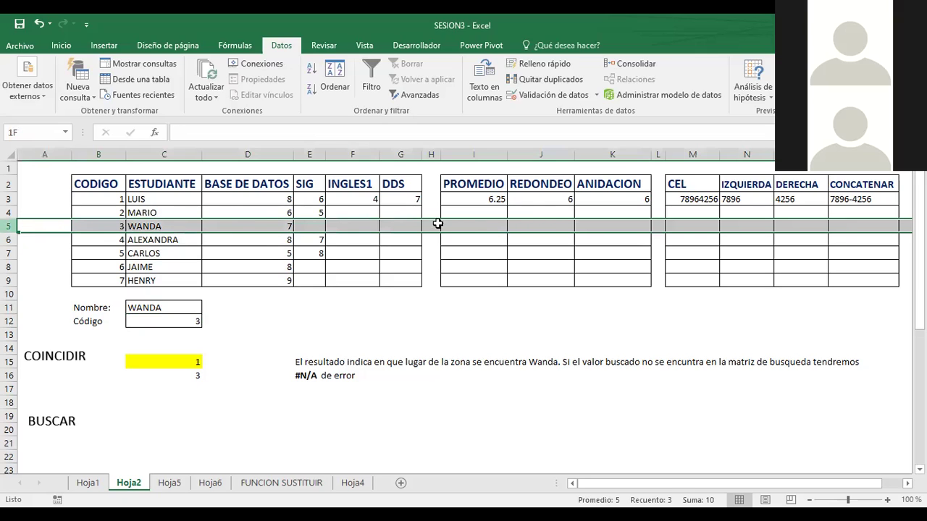
left_click(167, 307)
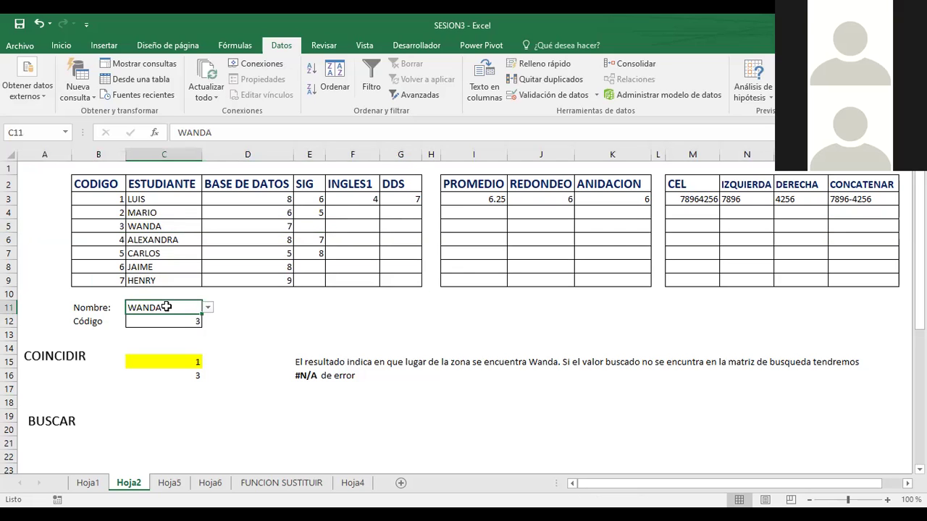
Step: Try the first and the sixth student of the ESTUDIANTE list as the Nombre in C11
left_click(153, 199)
double_click(153, 199)
left_click(169, 305)
left_click(208, 308)
left_click(156, 316)
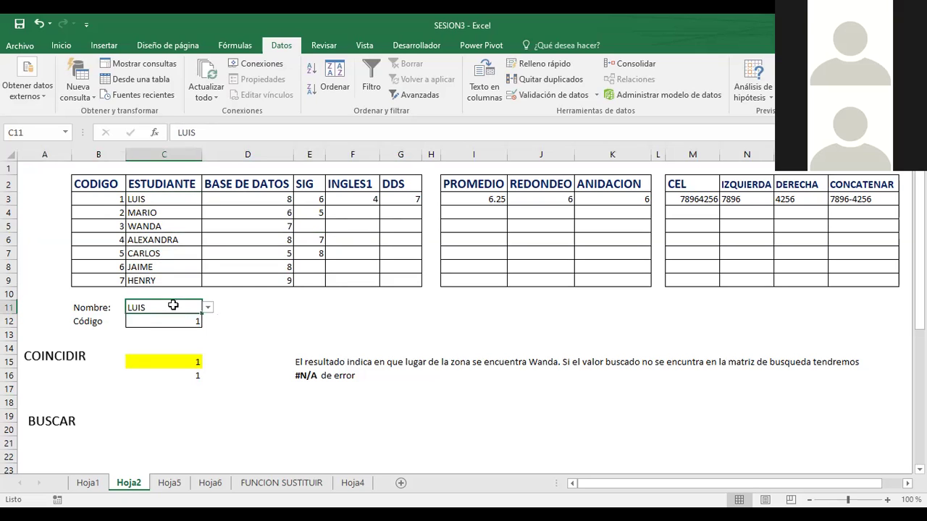
left_click(207, 308)
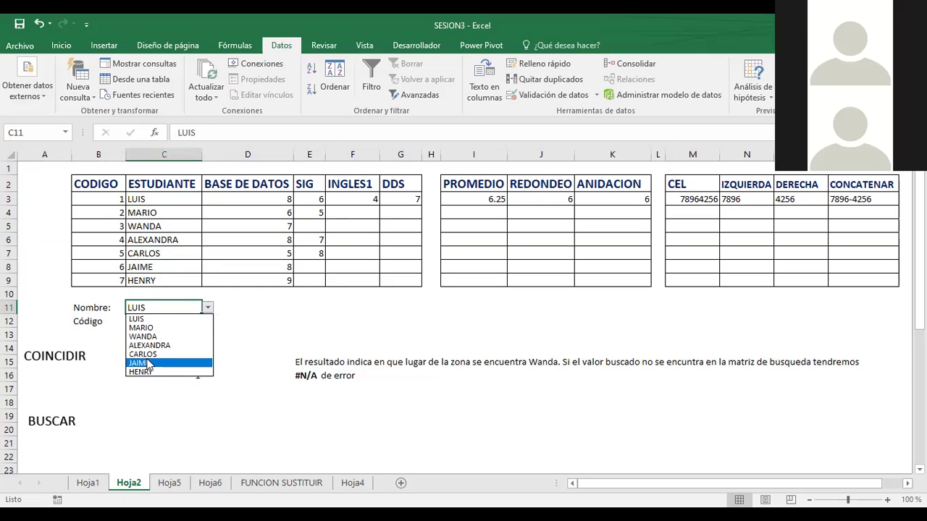
key("Escape")
left_click(145, 358)
Step: Choose the last student of the ESTUDIANTE list as the Nombre in C11
left_click(207, 308)
left_click(209, 311)
left_click(208, 310)
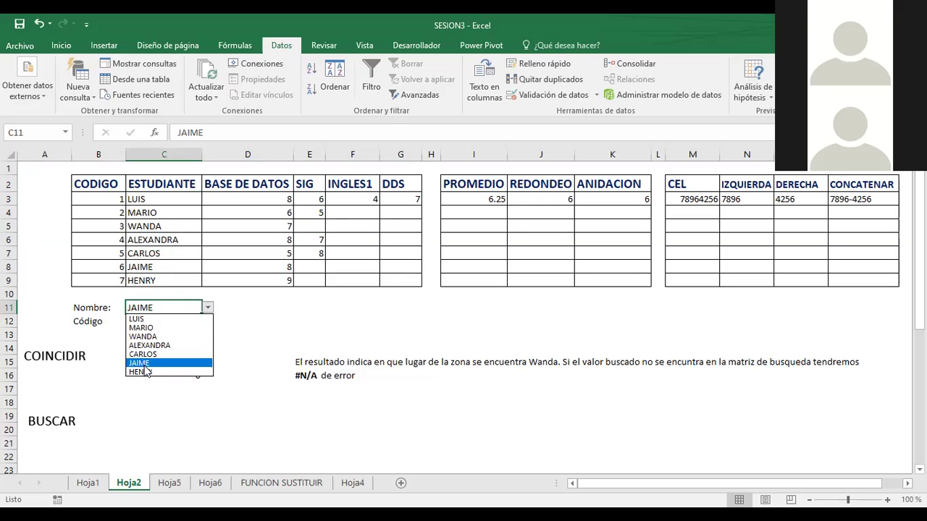
left_click(144, 372)
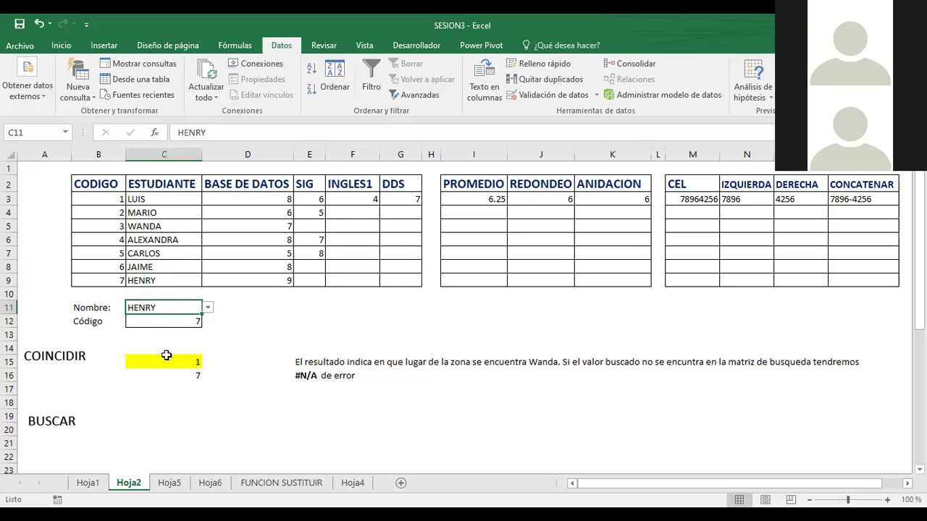
Step: Check the last ESTUDIANTE entry in C9 against the Código, and examine the full COINCIDIR formula in C12
left_click(149, 279)
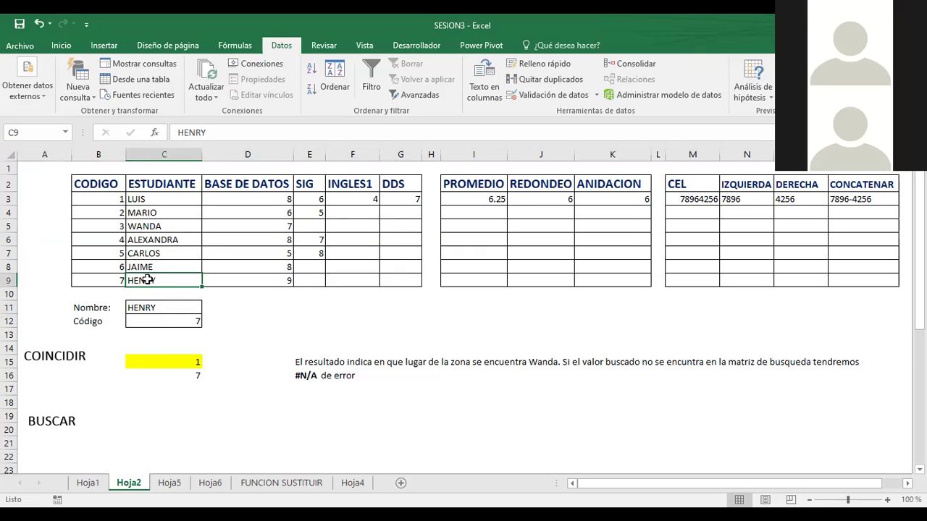
left_click(139, 317)
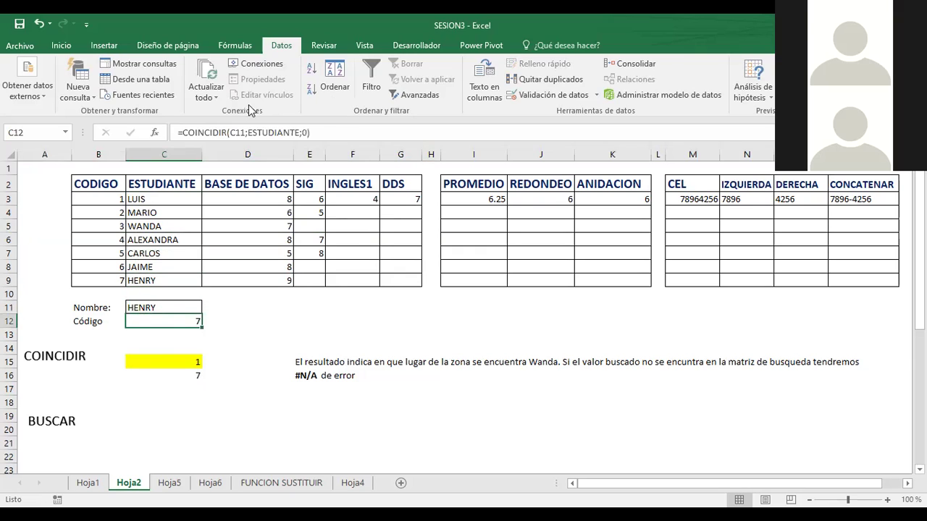
left_click_drag(317, 132, 177, 132)
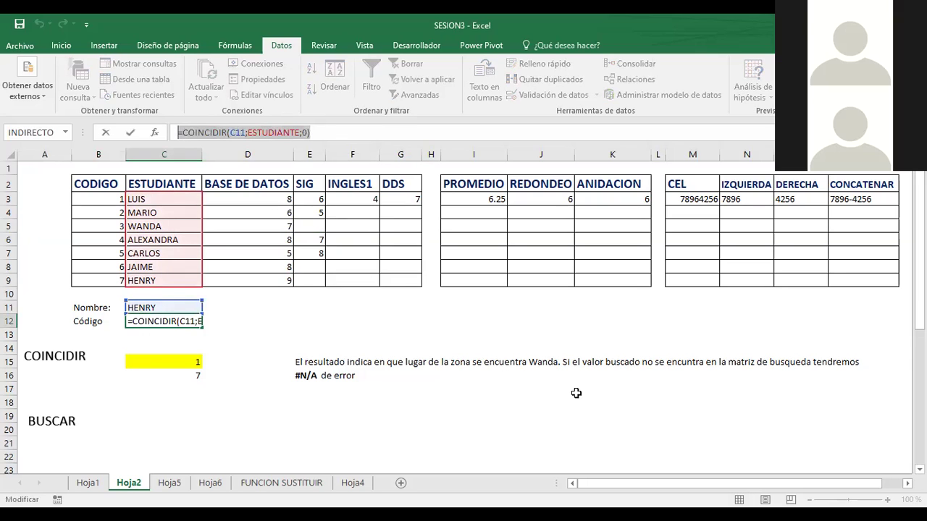
key("Escape")
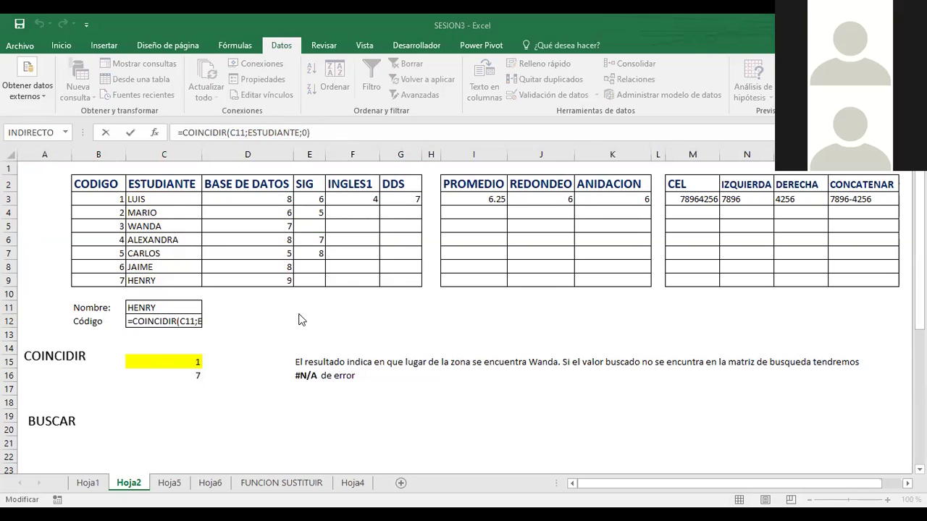
Step: Switch to the Firefox lesson page and review the COINCIDIR match types, syntax and arguments
key("alt+Tab")
scroll(302, 314, "up", 4)
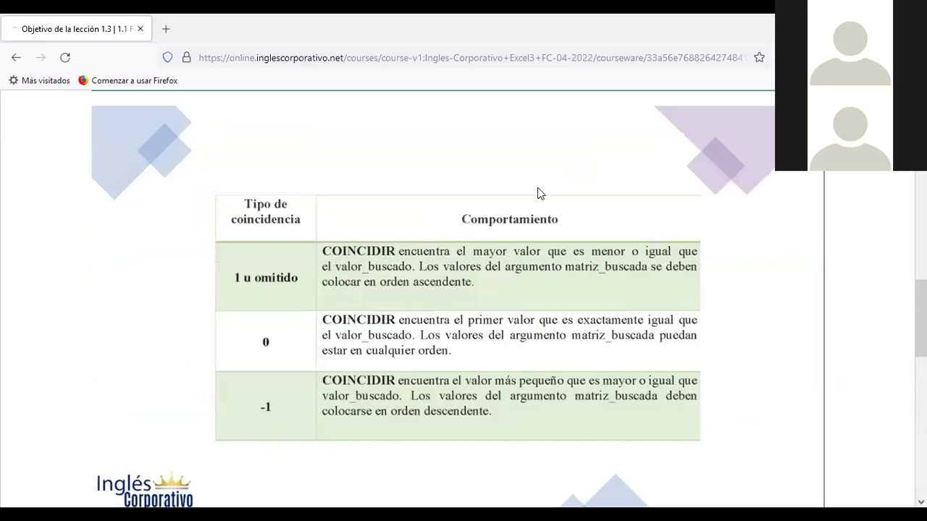
scroll(540, 193, "up", 6)
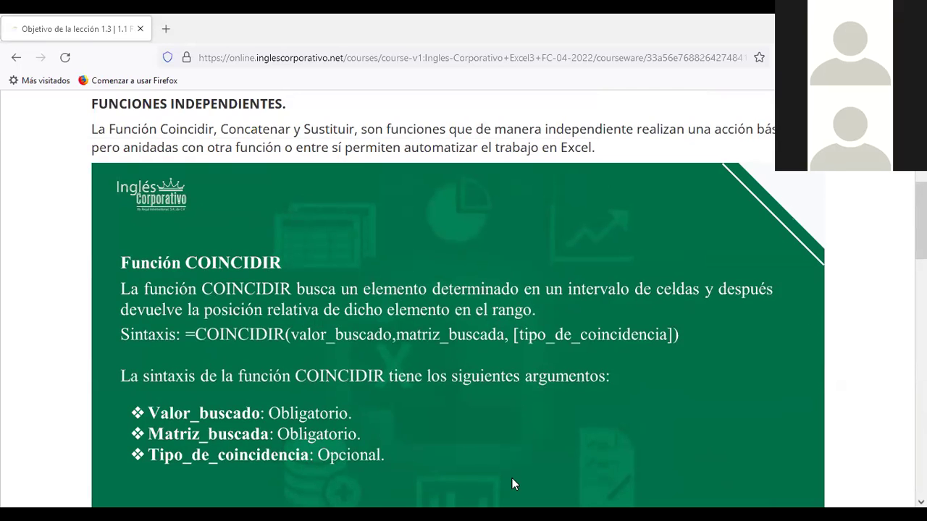
Step: Return to Excel and look through the sheets Hoja5, Hoja6 and FUNCION SUSTITUIR, ending on Hoja2
key("alt+Tab")
left_click(169, 483)
left_click(210, 483)
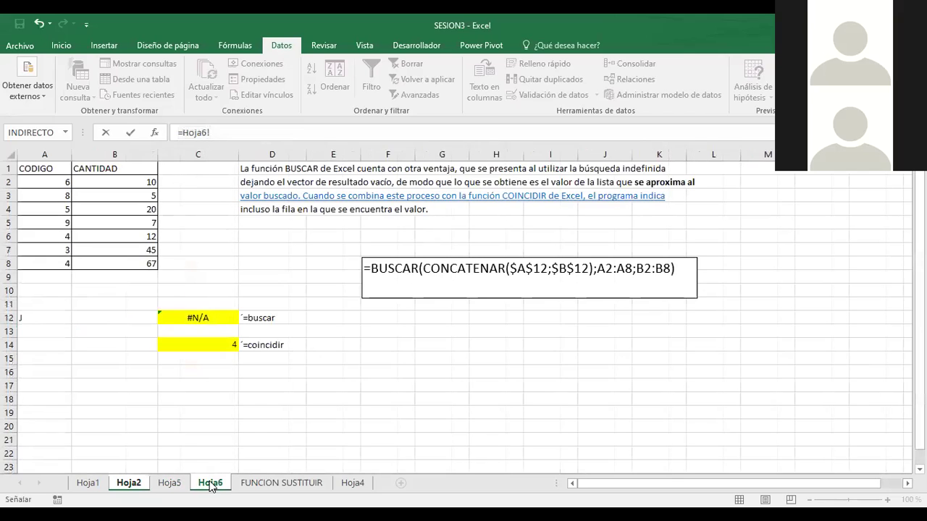
left_click(255, 484)
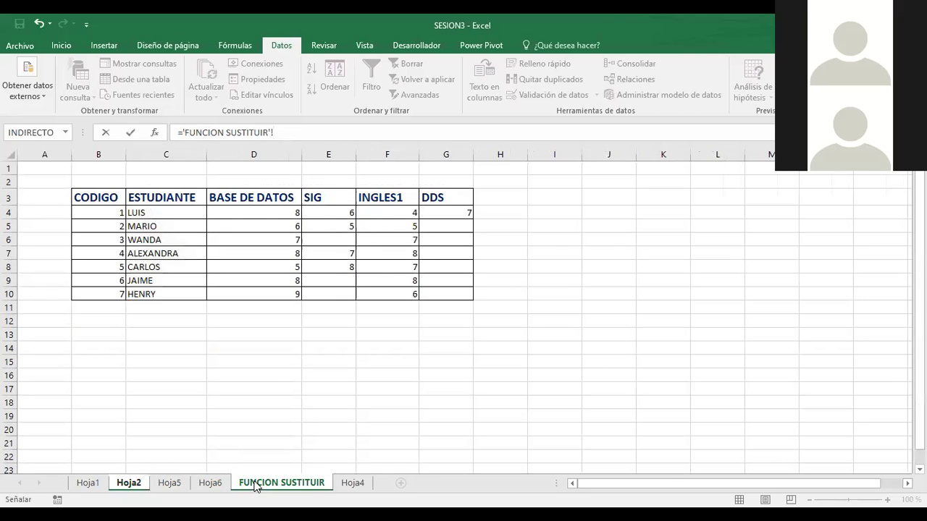
left_click(210, 484)
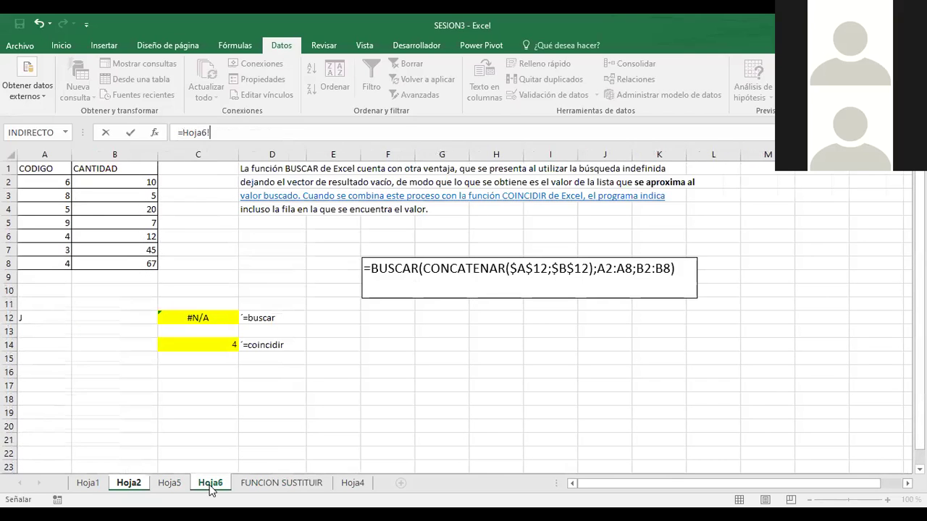
left_click(170, 487)
left_click(137, 487)
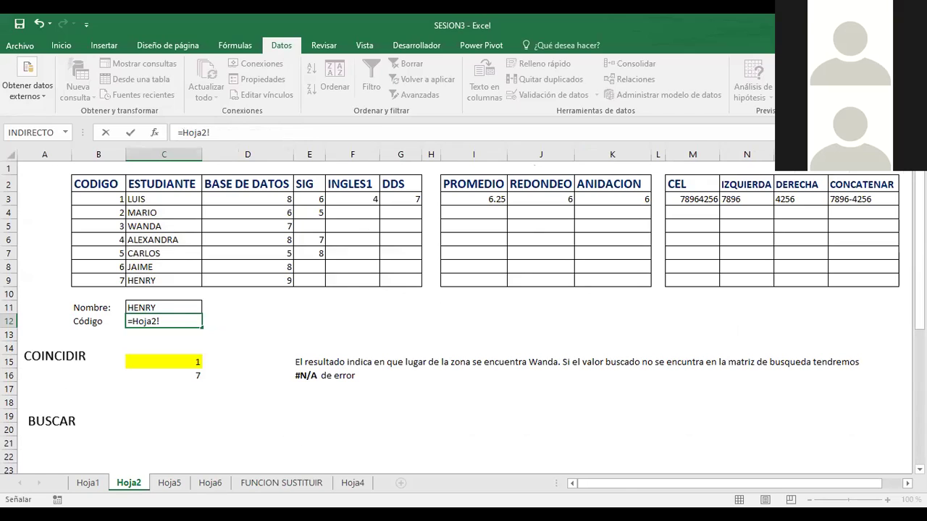
Step: Leave the accidental edit of C12 without keeping it, and examine the PROMEDIO formula in I3
scroll(625, 484, "right", 1)
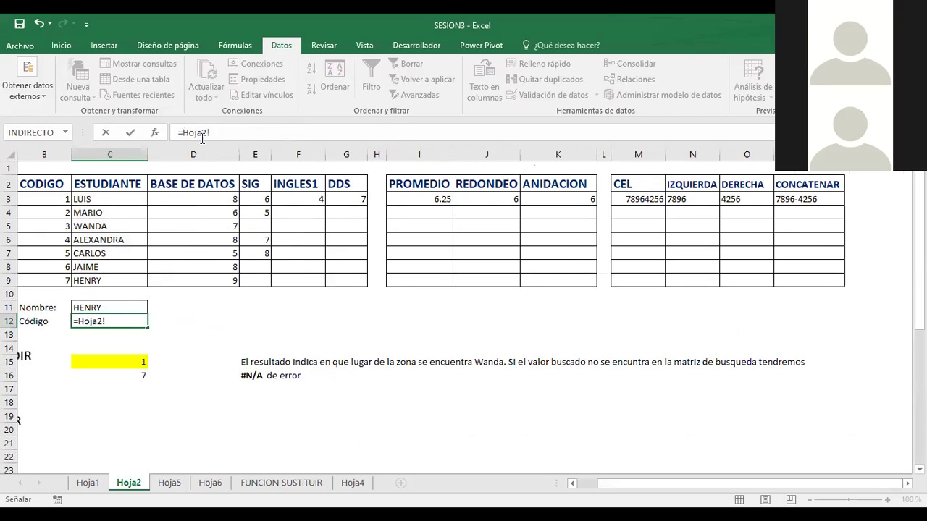
left_click(424, 183)
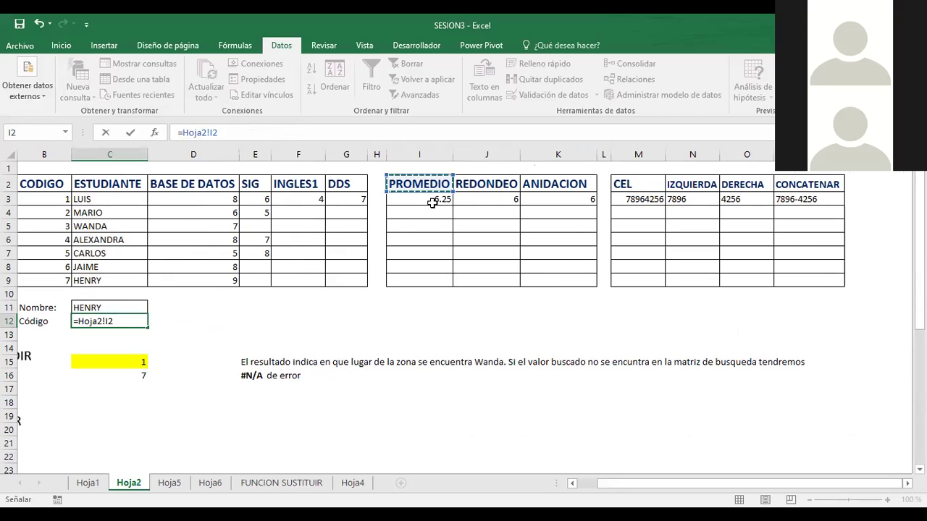
key("Return")
left_click(432, 203)
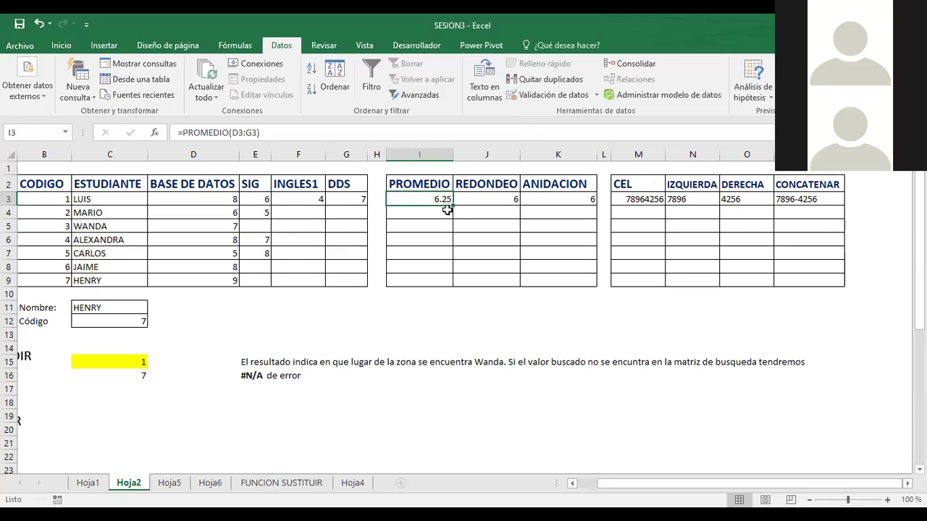
Step: Try to average the first student's four grades in I11 with the formula =(D3:G3)/4
left_click(413, 305)
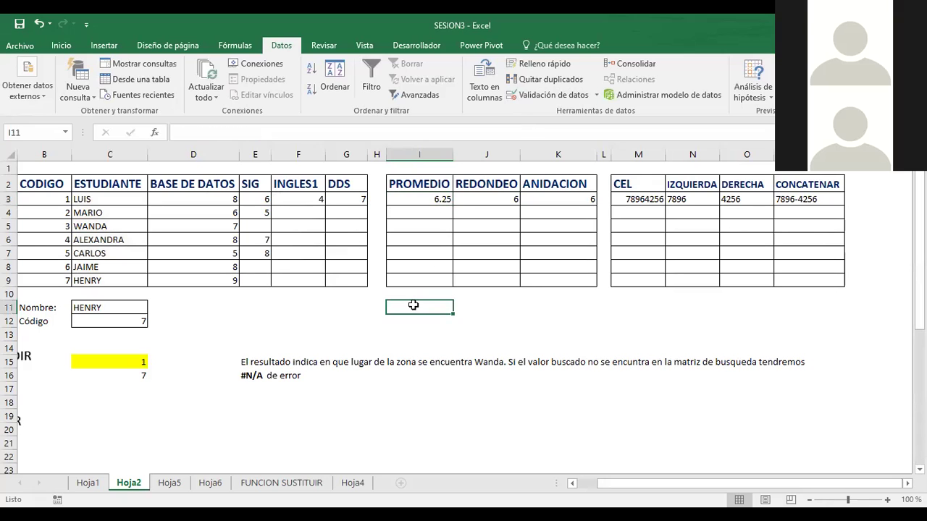
type("=")
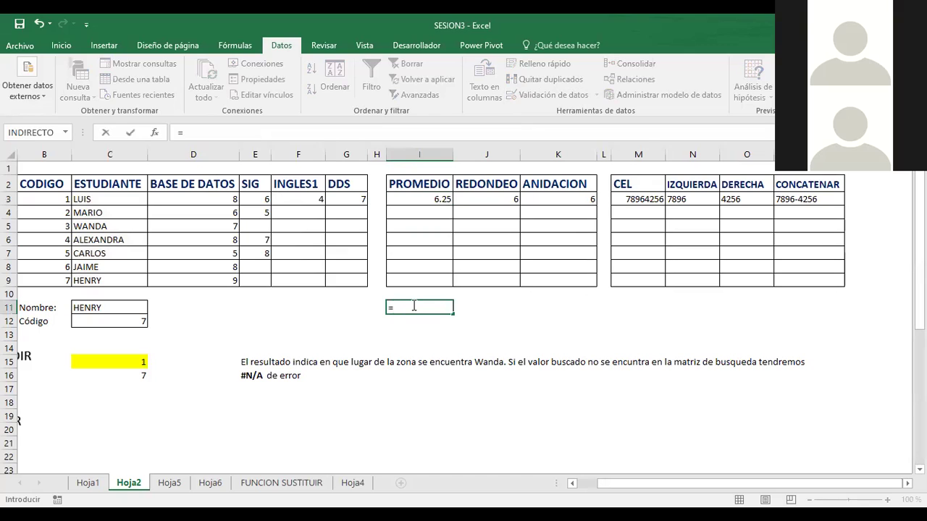
type("(")
left_click_drag(210, 203, 331, 207)
type(")/4")
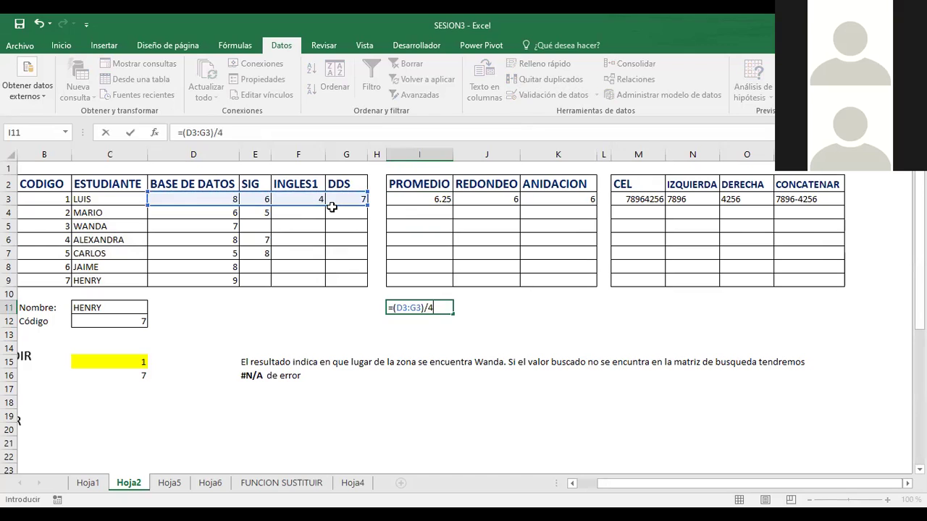
key("Return")
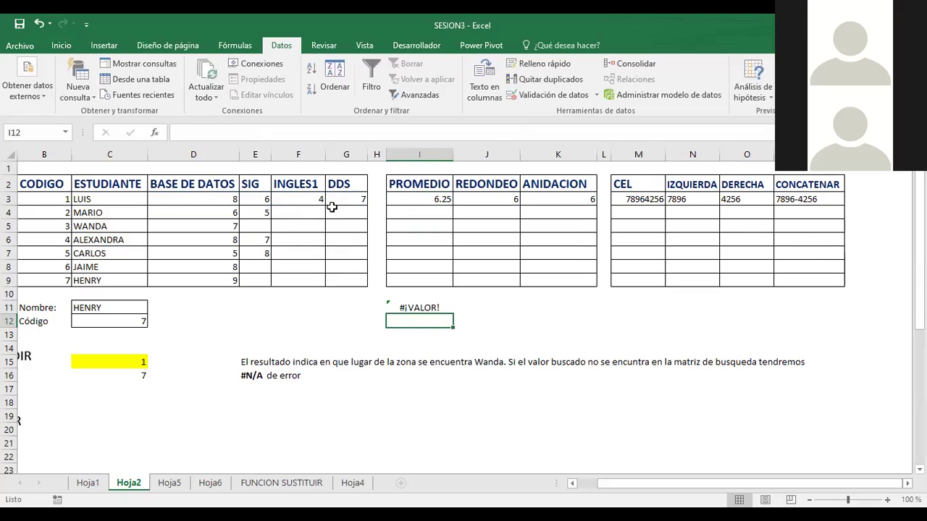
Step: Change the I11 formula to =(D3+E3+F3+G3)/4 and compare it with the PROMEDIO formula in I3
left_click(412, 308)
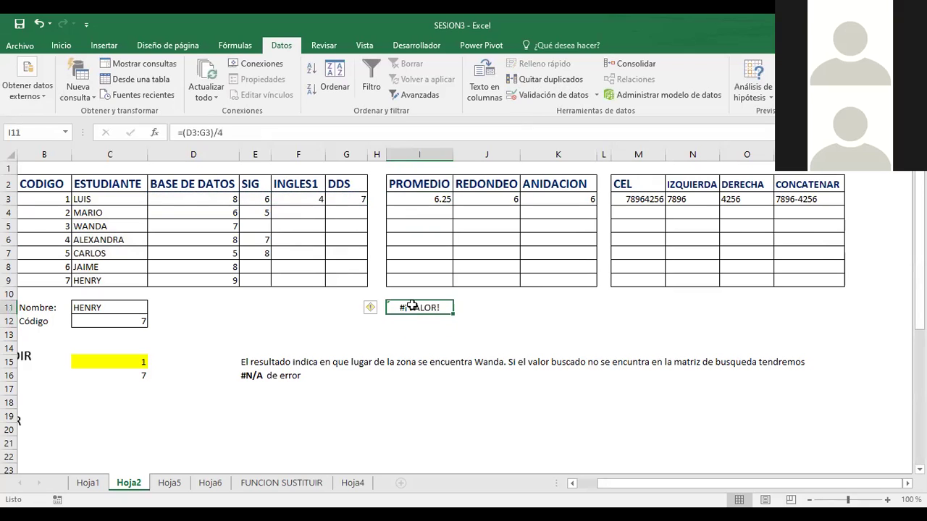
left_click(203, 135)
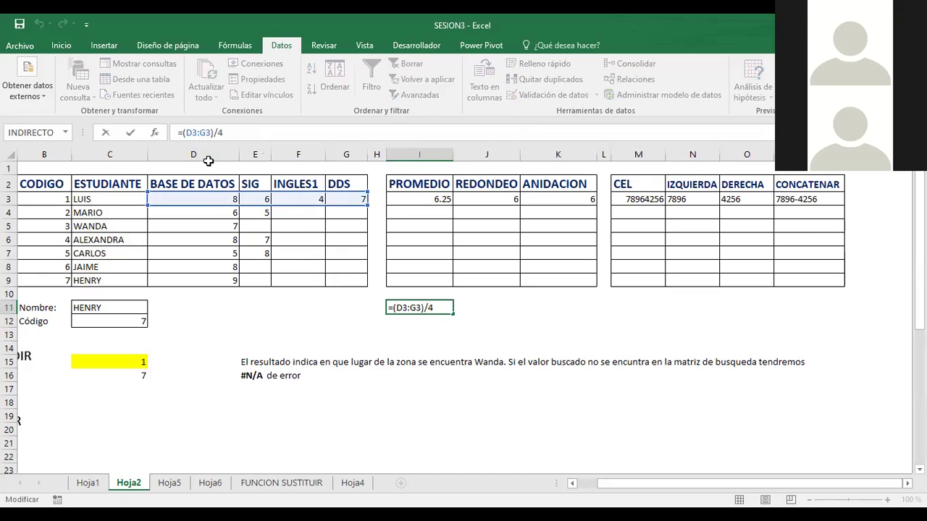
key("BackSpace")
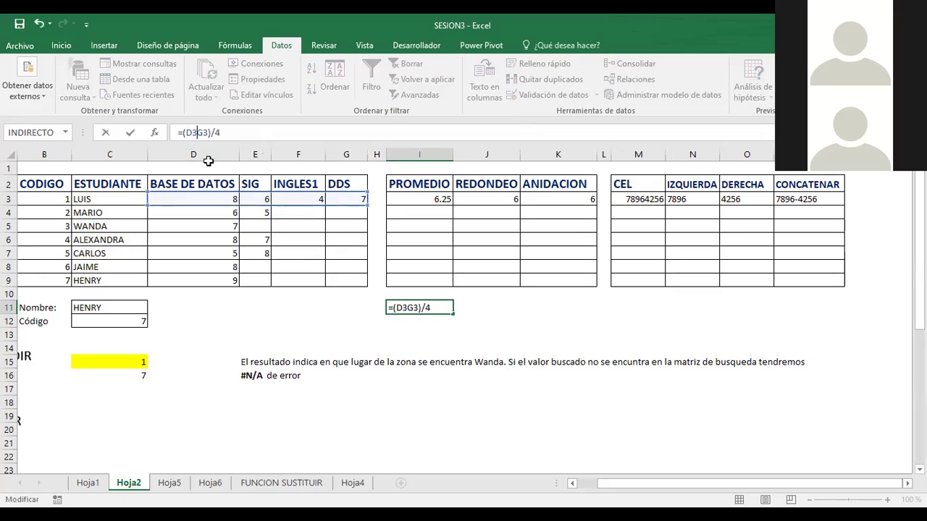
type("+")
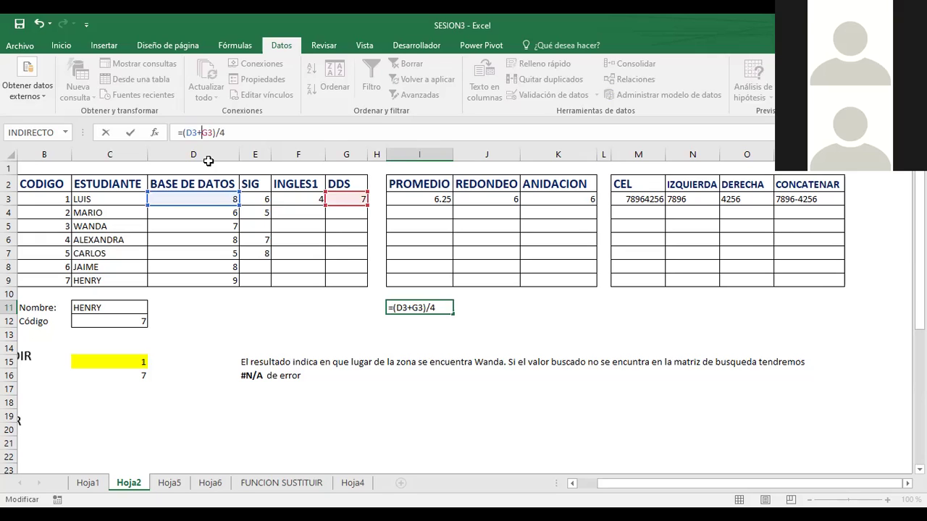
type("e3+")
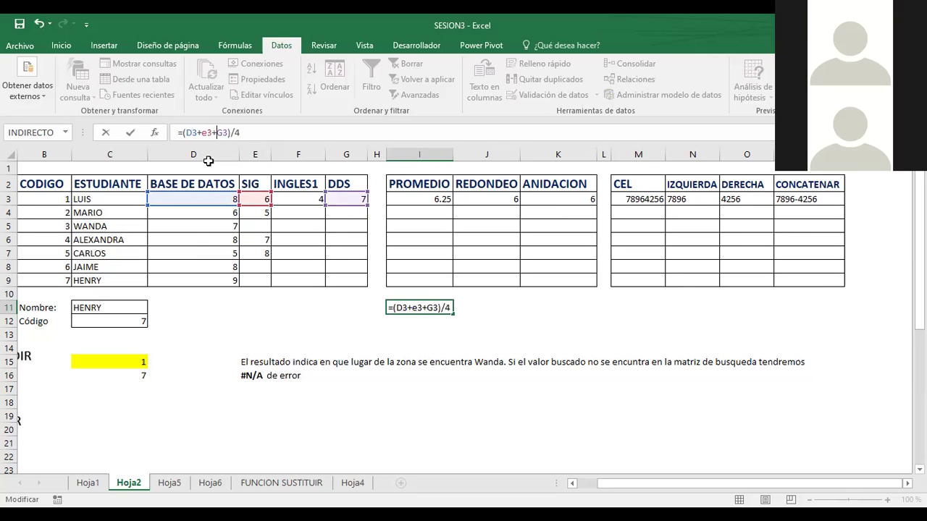
type("f3")
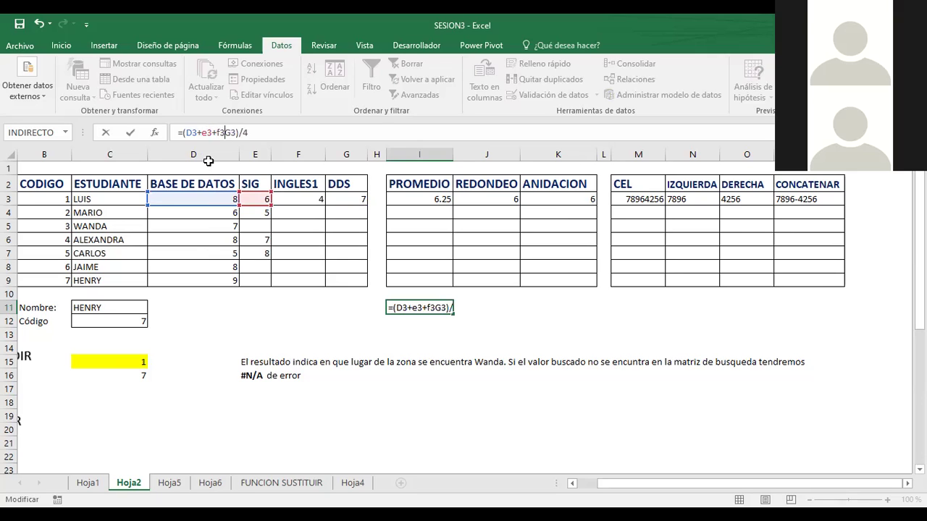
type("+")
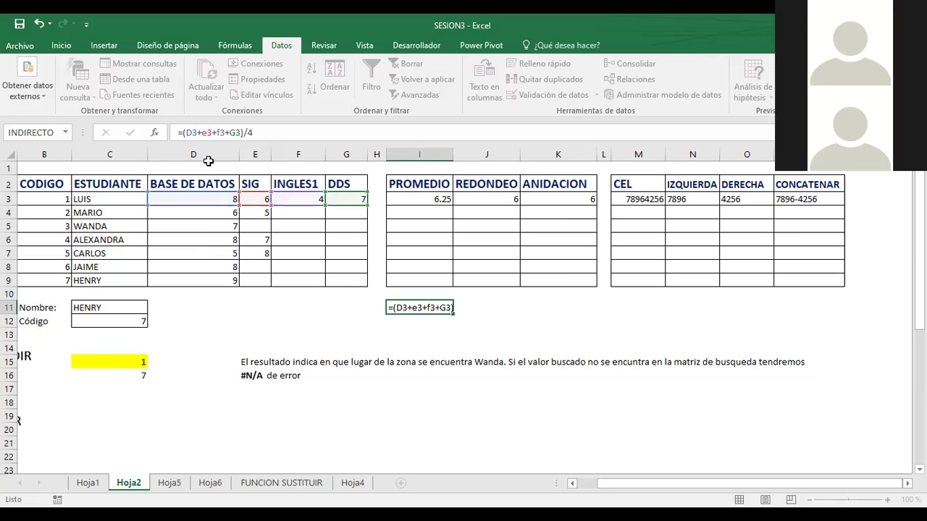
key("Return")
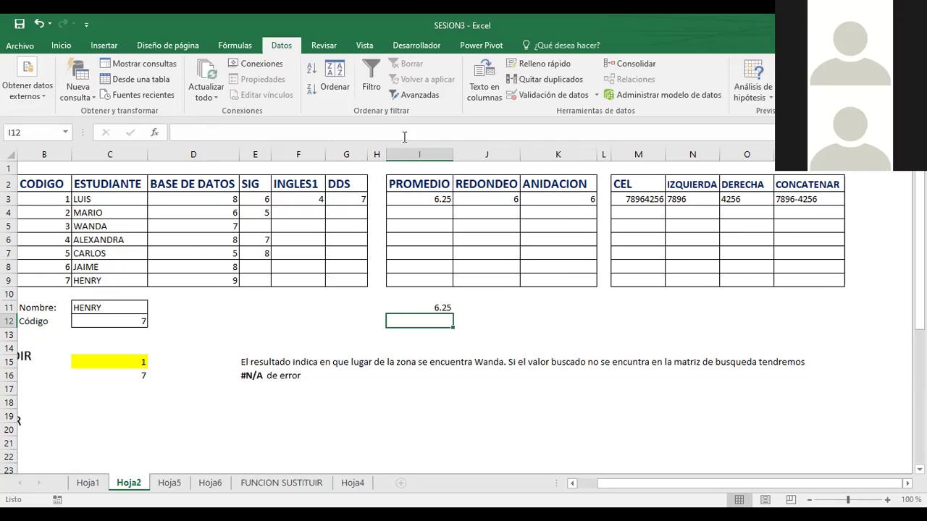
left_click(414, 198)
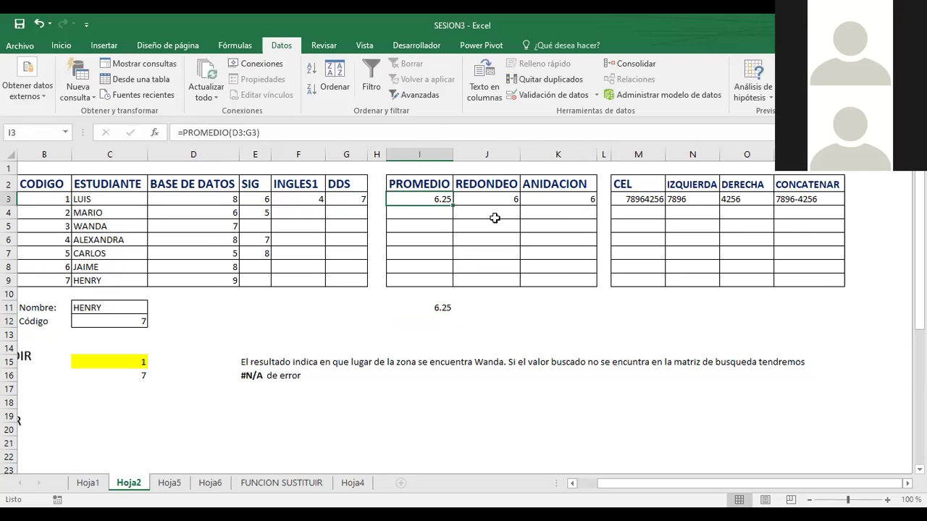
Step: Compare the REDONDEAR formula in J3 with the PROMEDIO in I3, and examine the nested REDONDEAR(PROMEDIO) formula in K3
left_click(499, 202)
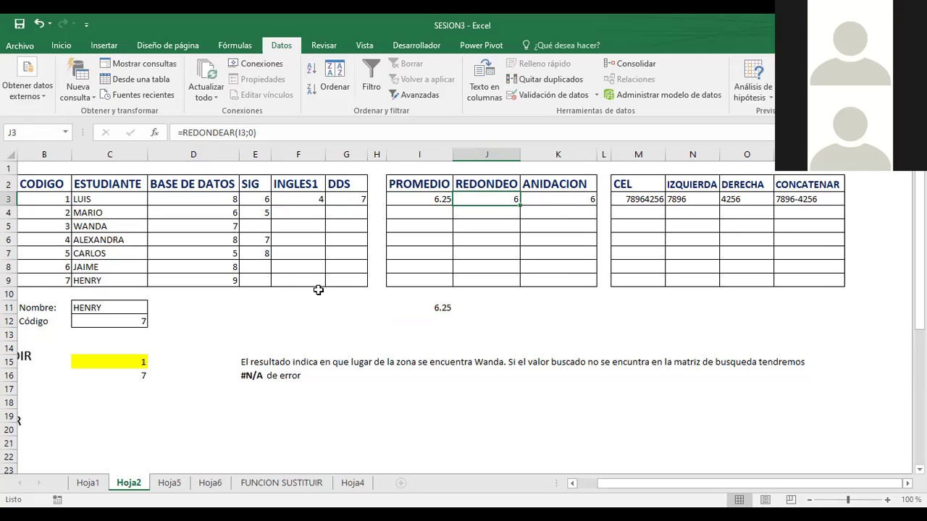
left_click(440, 199)
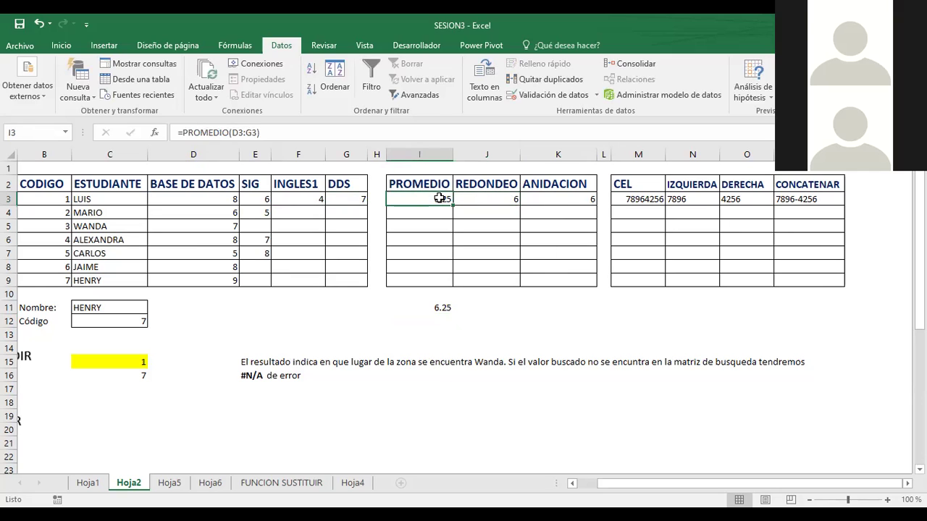
left_click(478, 197)
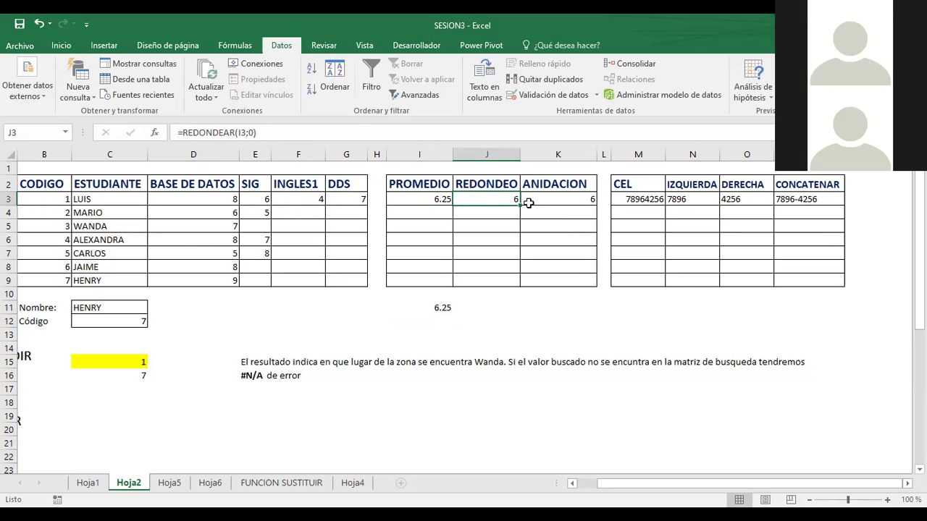
left_click(557, 199)
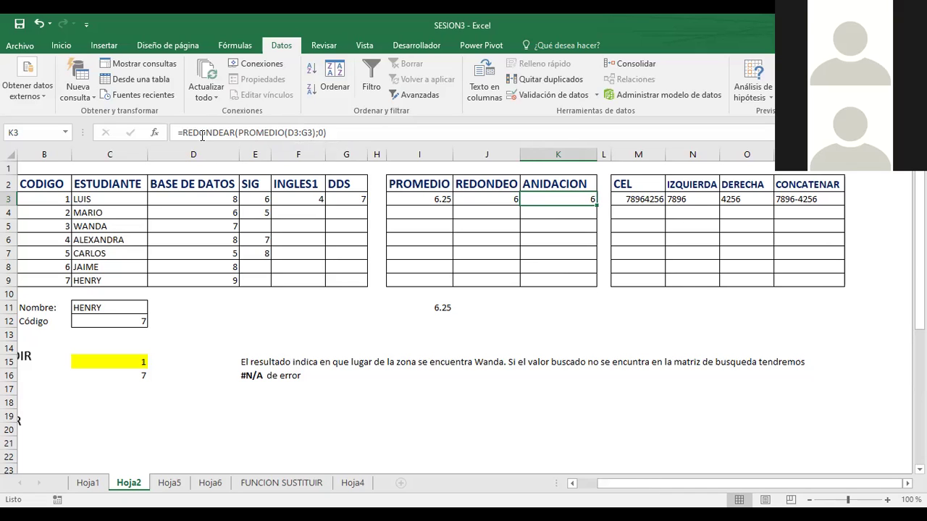
Step: Examine the CEL value in M3 and the CONCATENAR formula in P3, leaving the accidental formula edit without keeping it
left_click(643, 202)
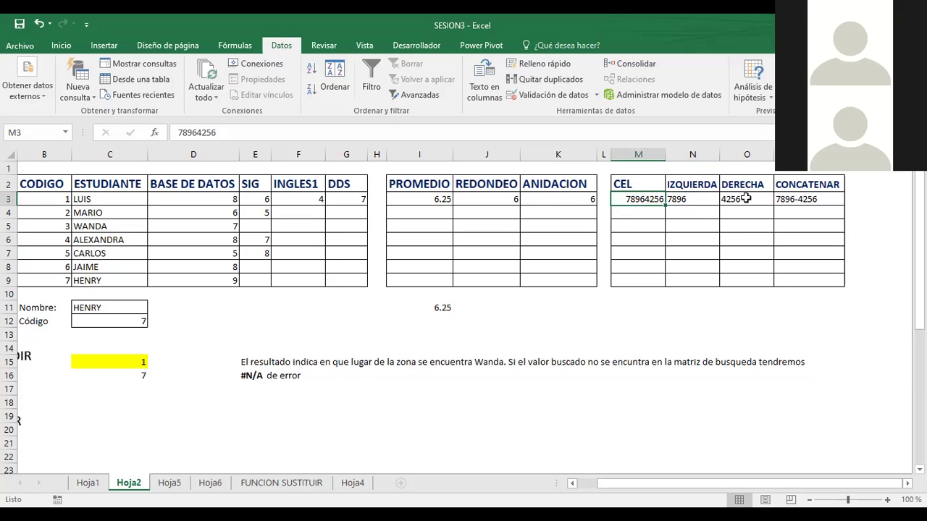
left_click(802, 200)
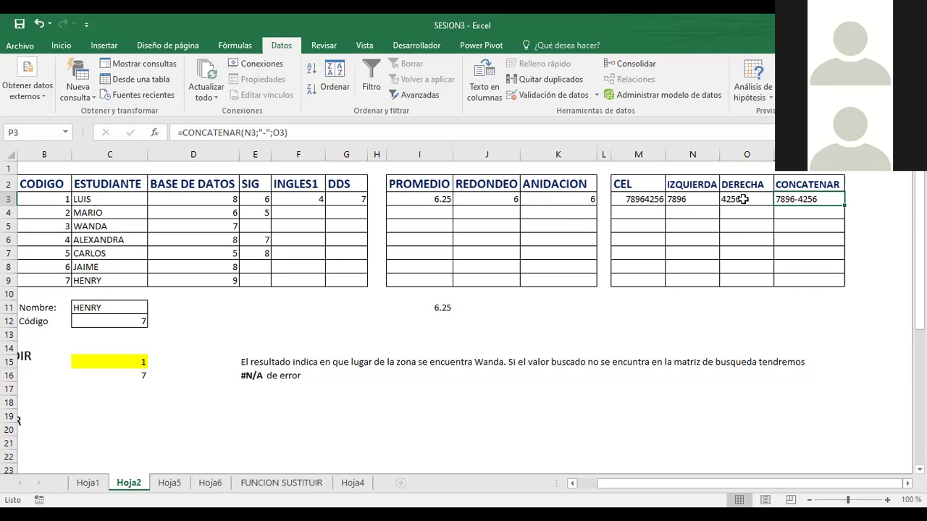
left_click(266, 133)
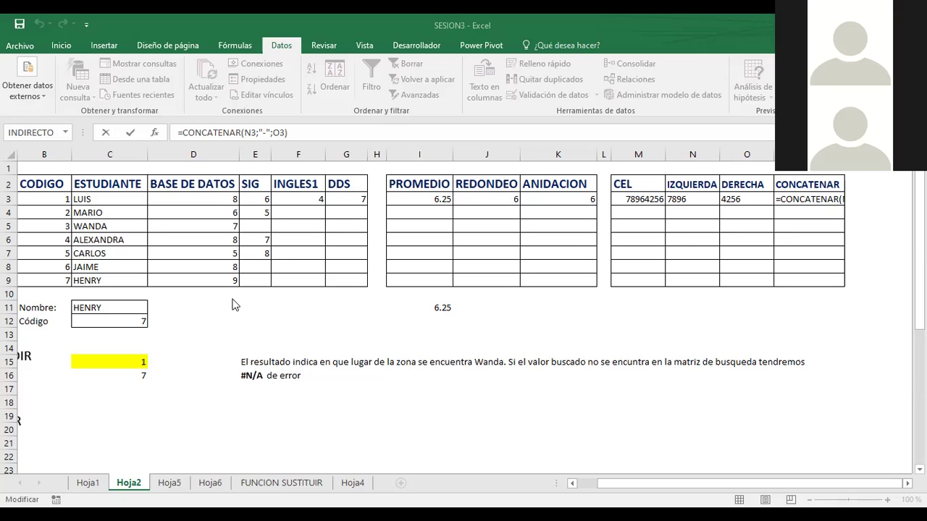
left_click(753, 199)
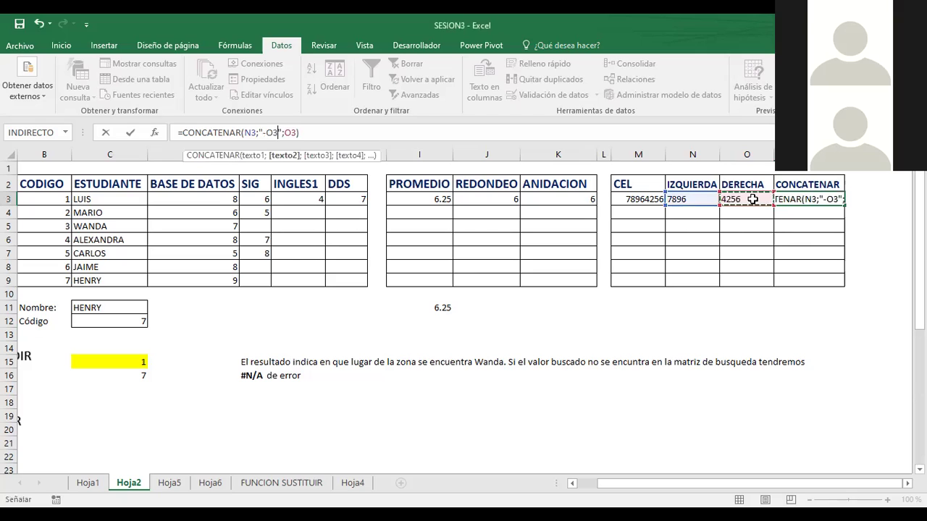
key("Return")
Step: Examine how IZQUIERDA in N3 and DERECHA in O3 extract four digits each from M3 for the CONCATENAR cell P3
left_click(742, 201)
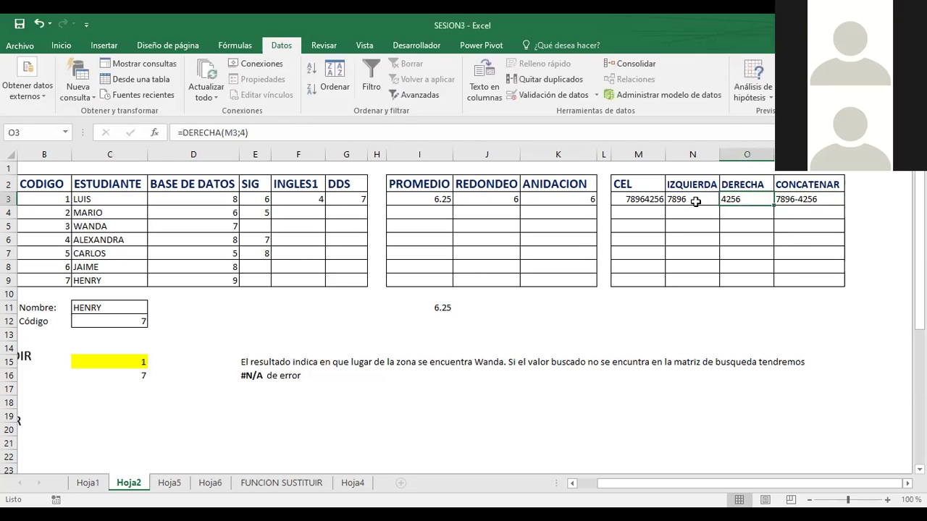
left_click(695, 201)
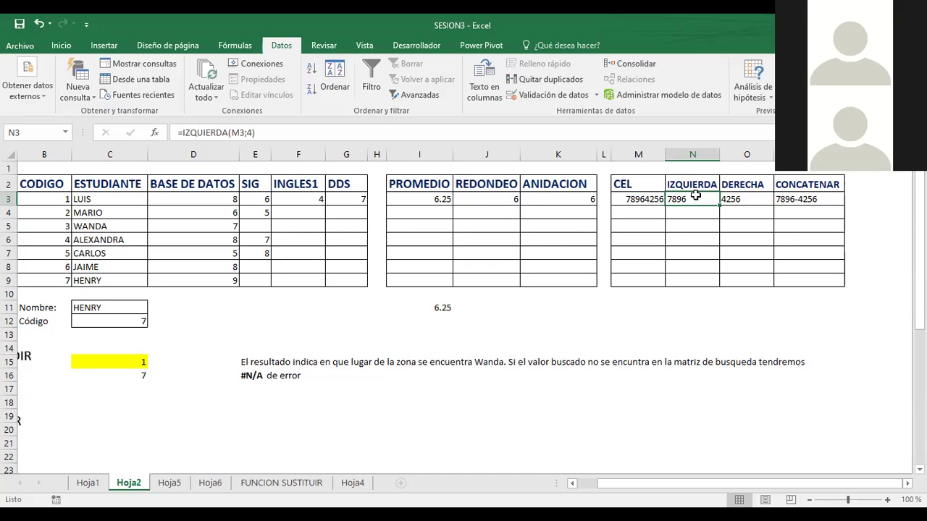
left_click(744, 196)
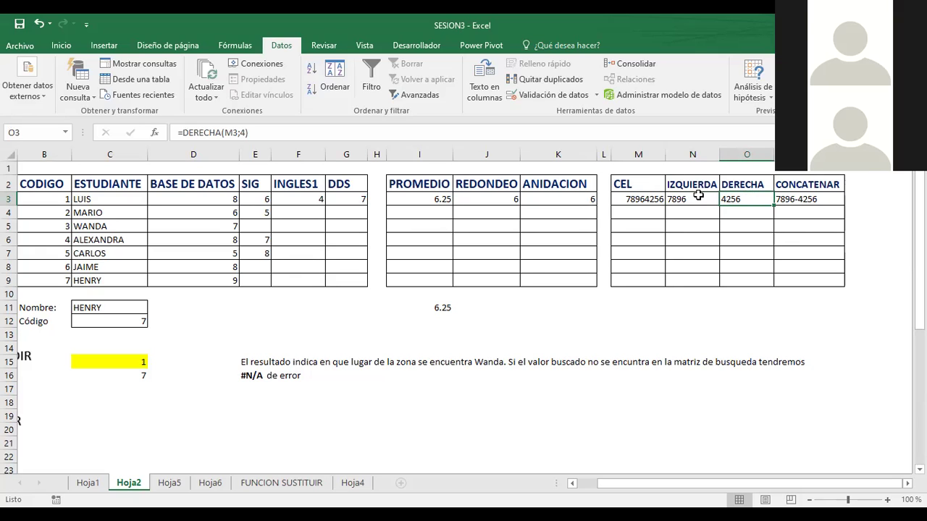
left_click(645, 198)
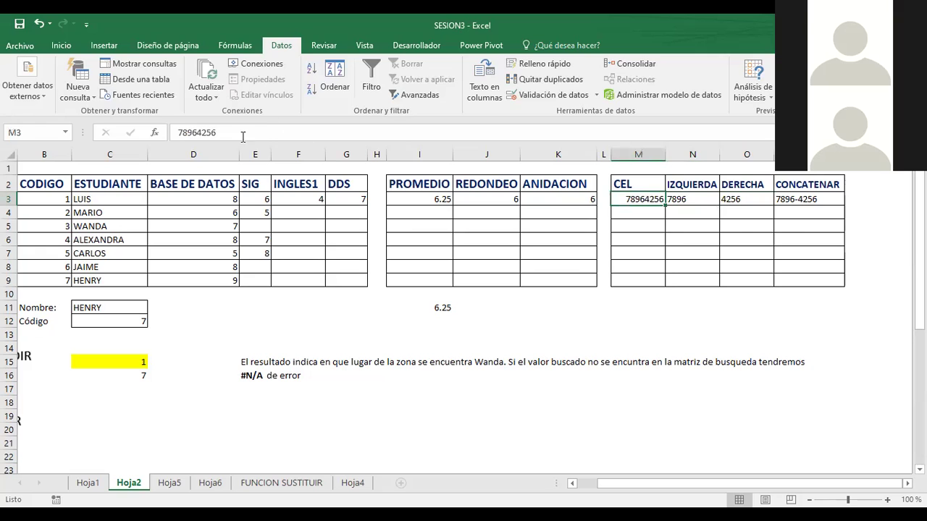
left_click_drag(198, 132, 220, 132)
left_click(231, 129)
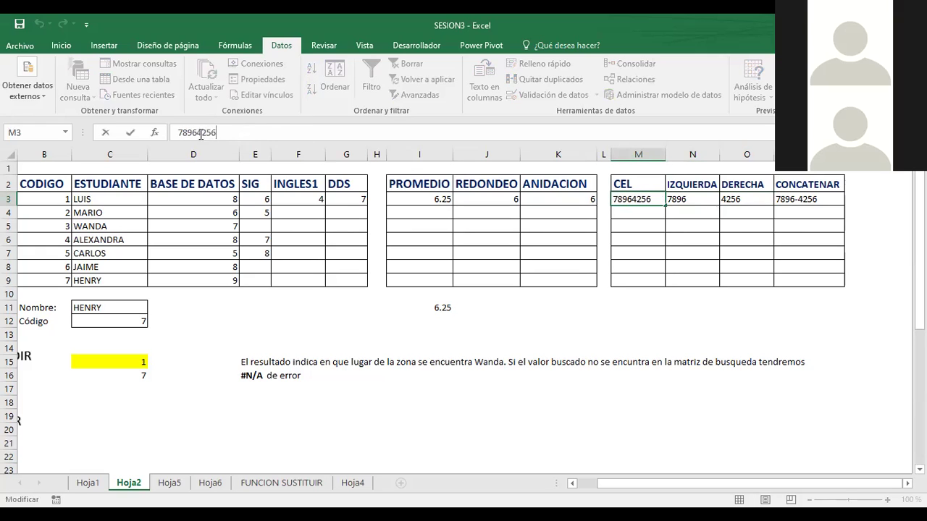
left_click_drag(198, 132, 175, 131)
left_click(809, 202)
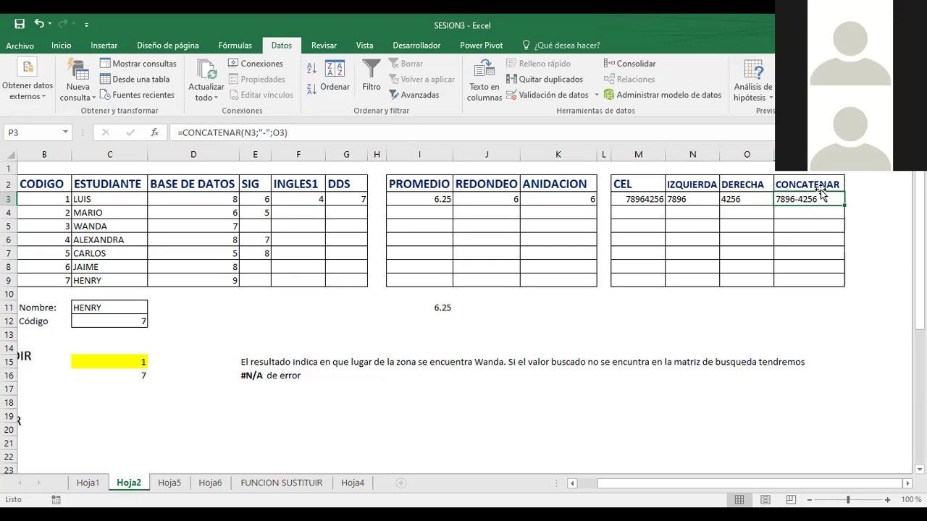
Step: Enter an eight-digit cell number for the second student in M4, replacing the four-digit first attempt
left_click(649, 212)
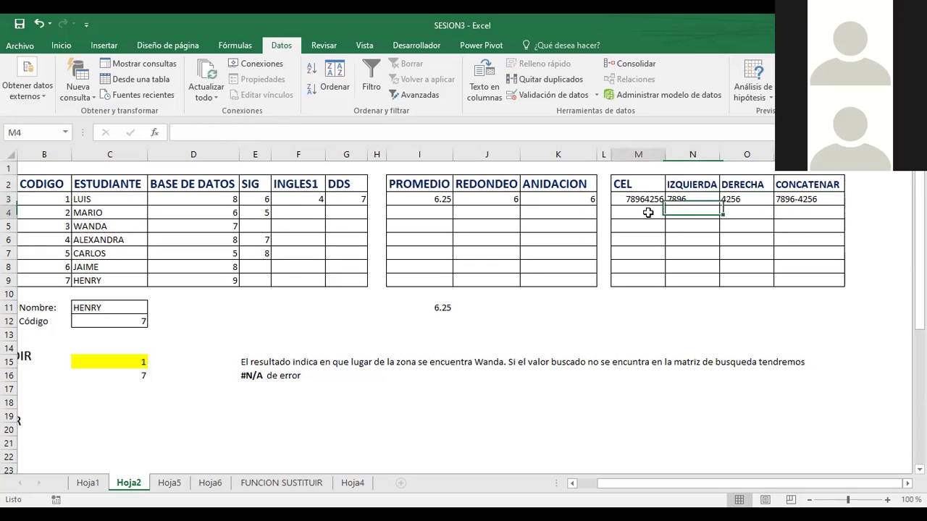
type("3454")
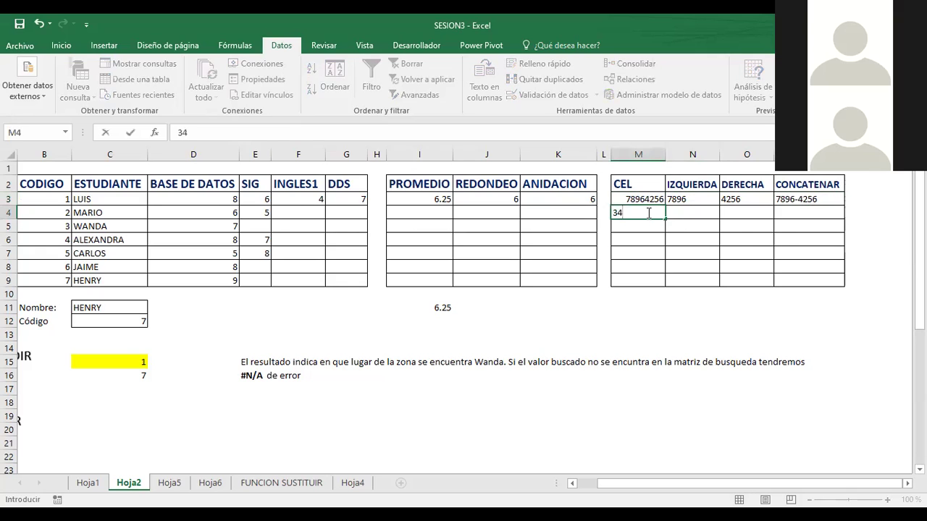
key("Tab")
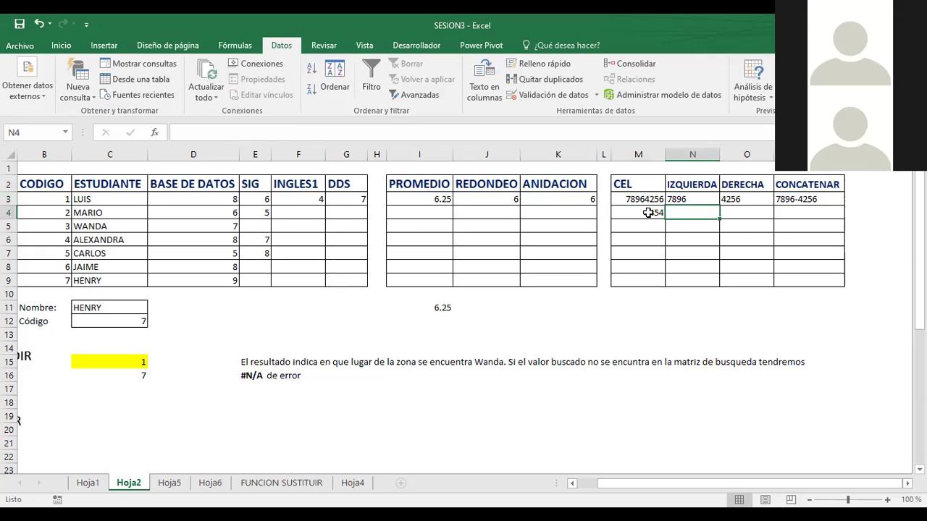
left_click(648, 213)
type("4567")
type("8890")
key("Tab")
Step: Fill the IZQUIERDA, DERECHA and CONCATENAR formulas from row 3 down to row 4 (N4:P4)
left_click(692, 199)
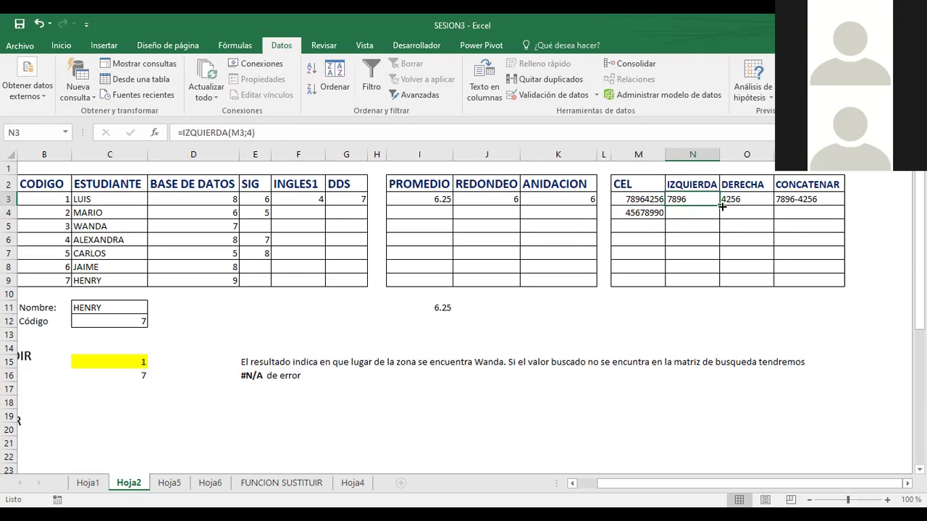
left_click_drag(722, 206, 773, 218)
left_click(764, 202)
left_click(817, 202)
left_click_drag(844, 207, 841, 217)
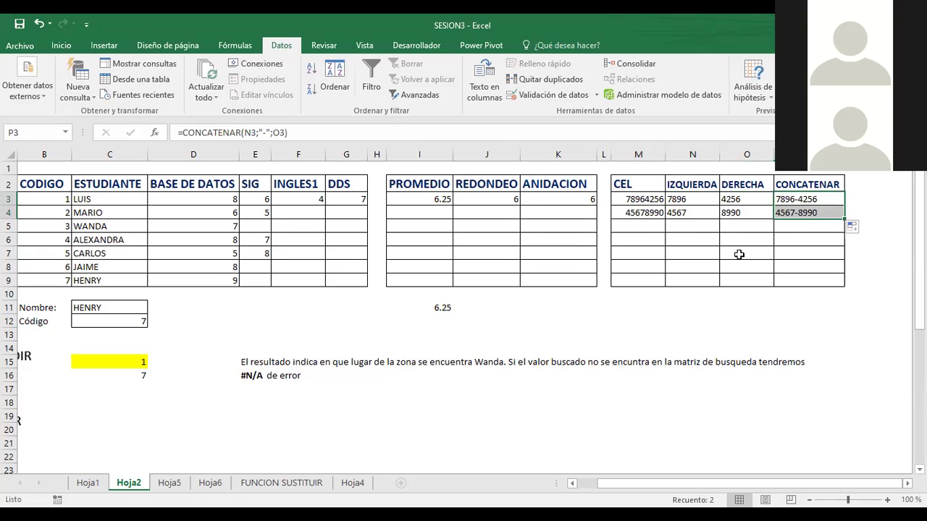
Step: Review the copied IZQUIERDA, DERECHA and CONCATENAR formulas in N4, O4 and P4
left_click(639, 224)
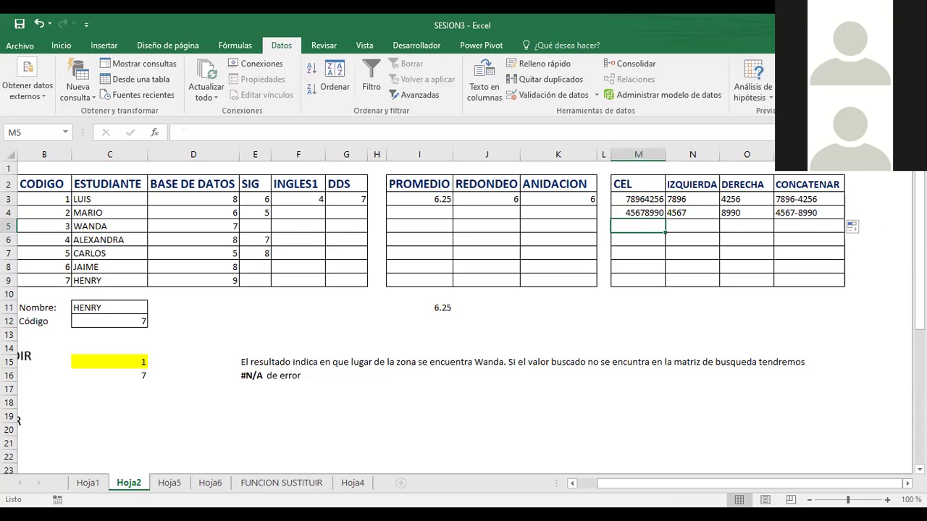
left_click(683, 214)
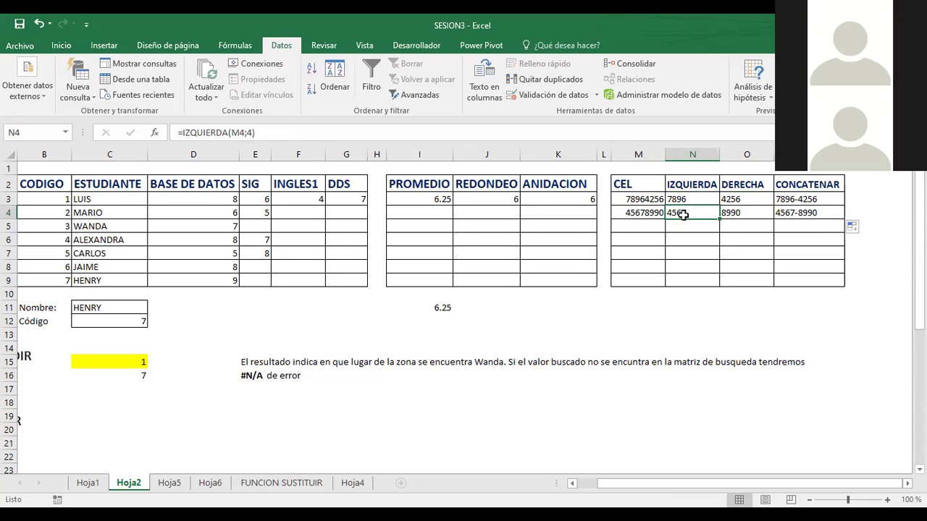
left_click(729, 211)
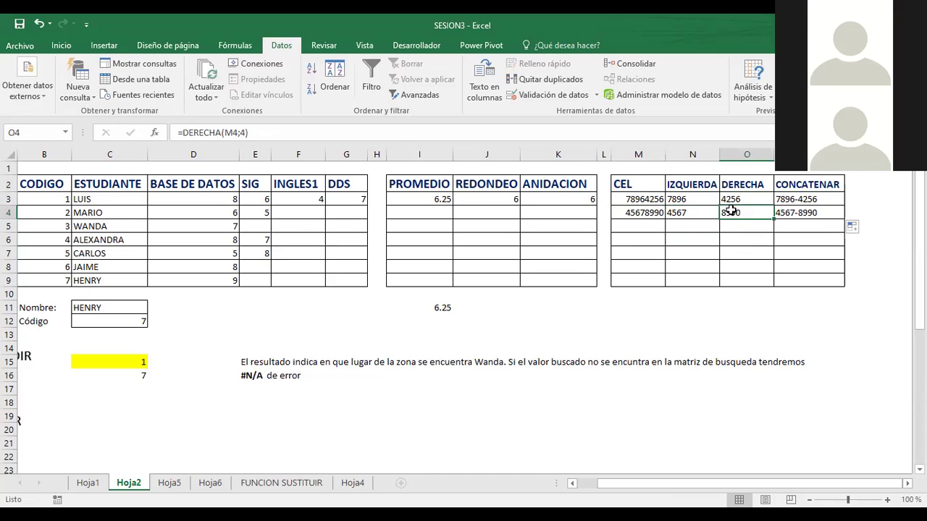
left_click(818, 213)
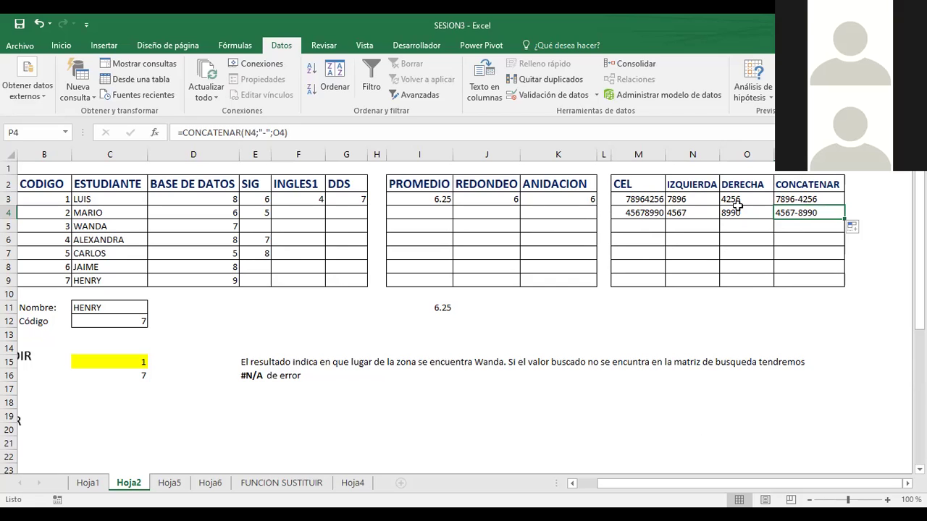
Step: Enter 03344 in P6 to test how a leading zero is stored, and check the cell's content
left_click(805, 241)
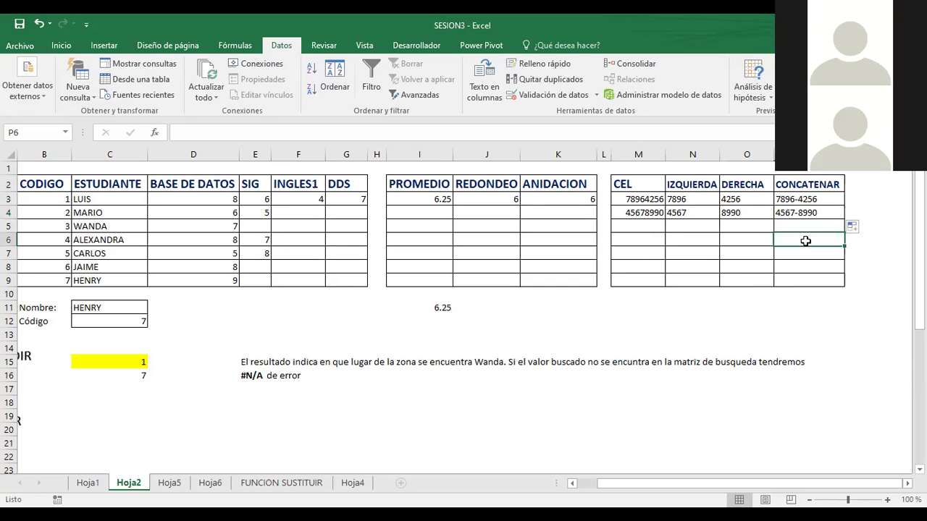
type("3344")
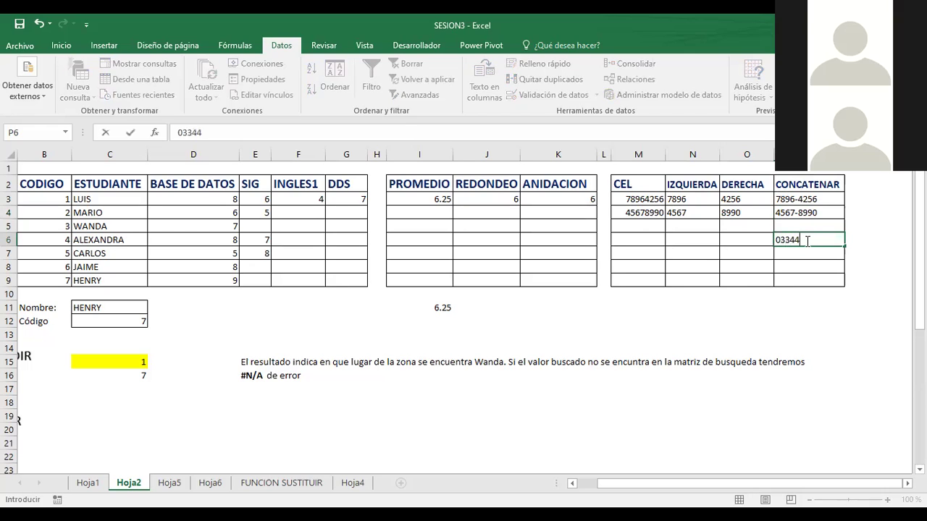
key("Return")
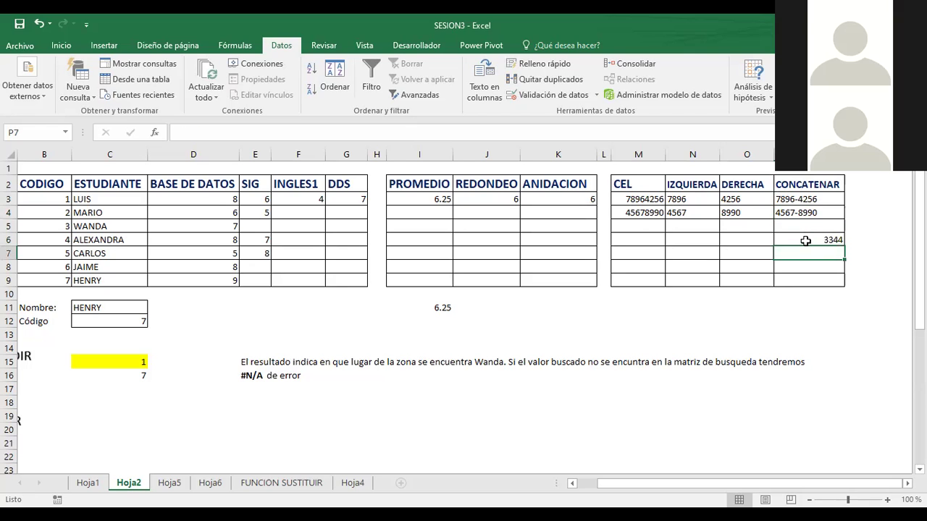
left_click(806, 241)
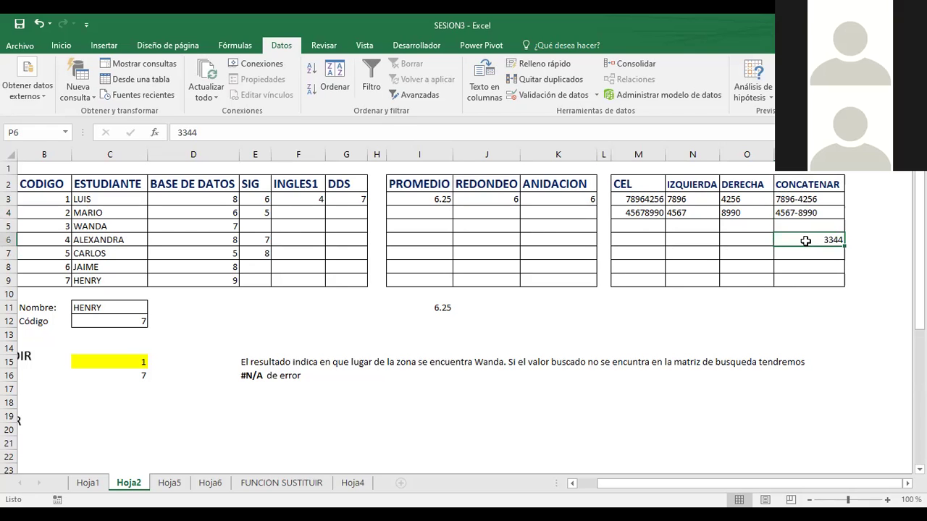
key("Return")
Step: Enter further test numbers down the CONCATENAR column: 0768 in P7, 797 in P8 and 0897897 in P10
type("768")
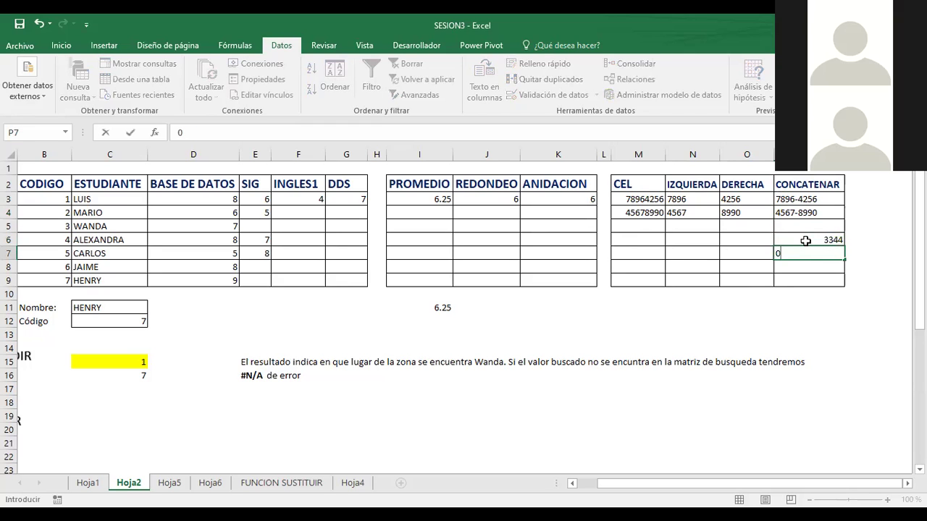
key("Return")
type("797")
key("Return")
type("'")
key("Return")
type("897897")
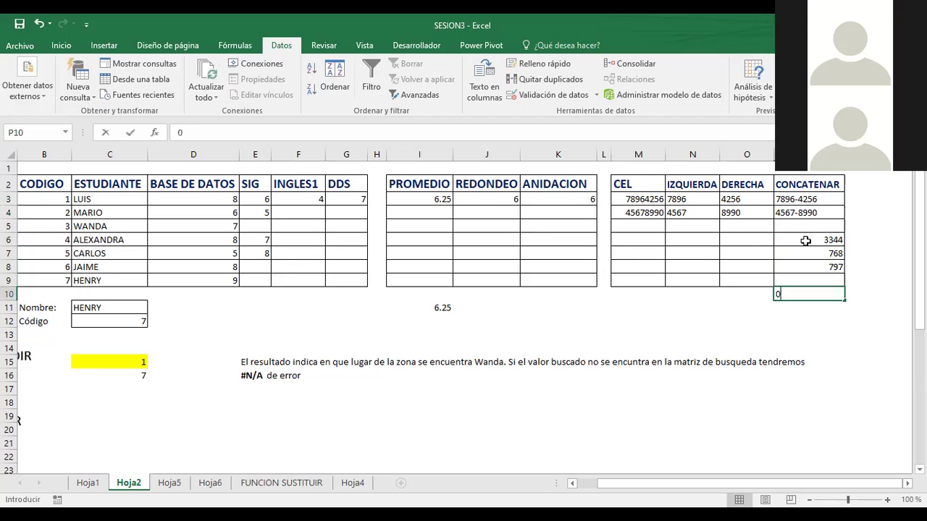
key("Return")
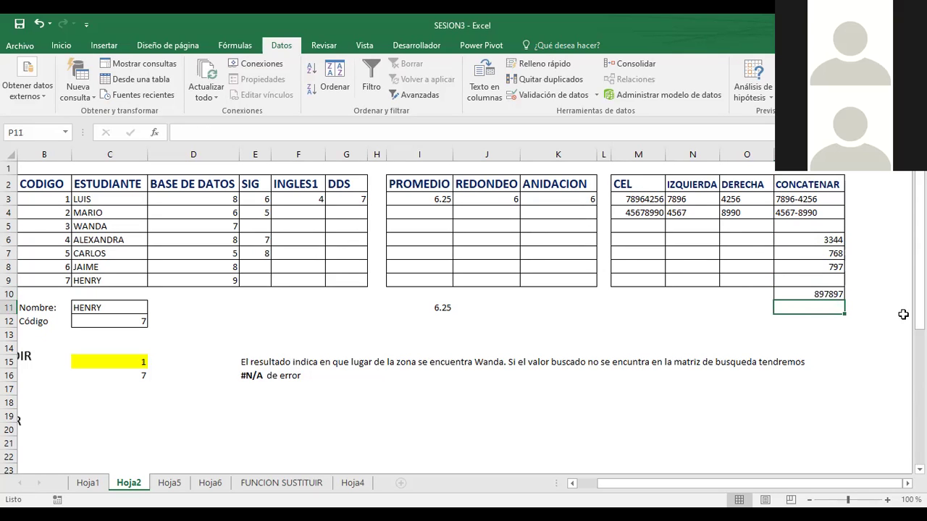
Step: Examine how the test numbers in P6:P10 are stored without their leading zeros
left_click(815, 242)
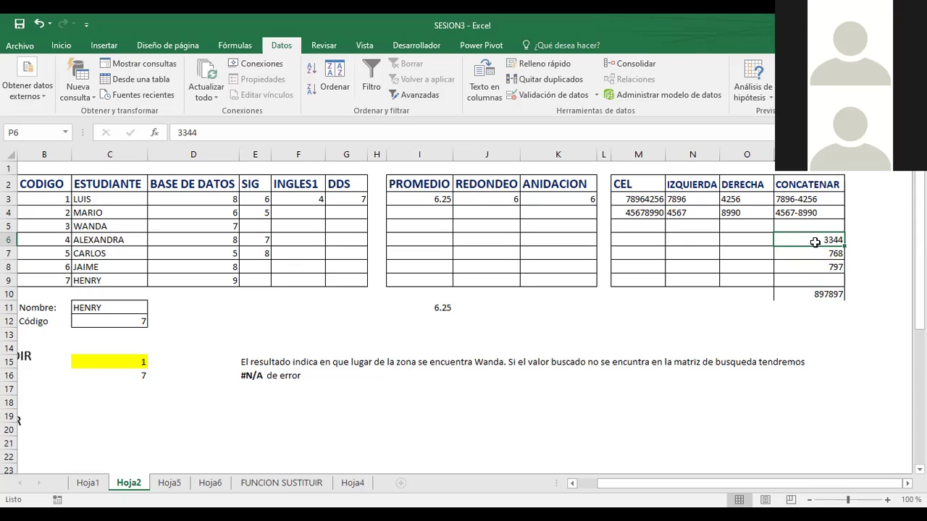
left_click_drag(810, 240, 814, 296)
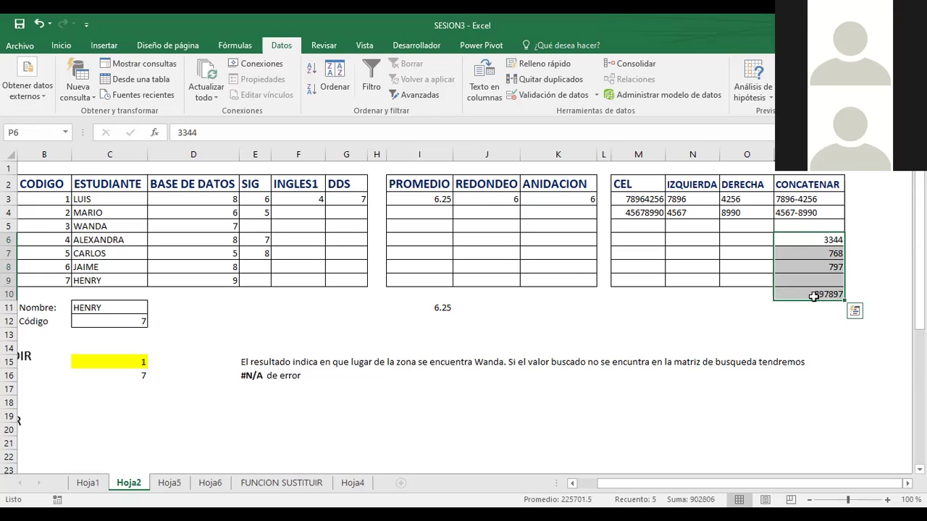
left_click(789, 222)
left_click(799, 243)
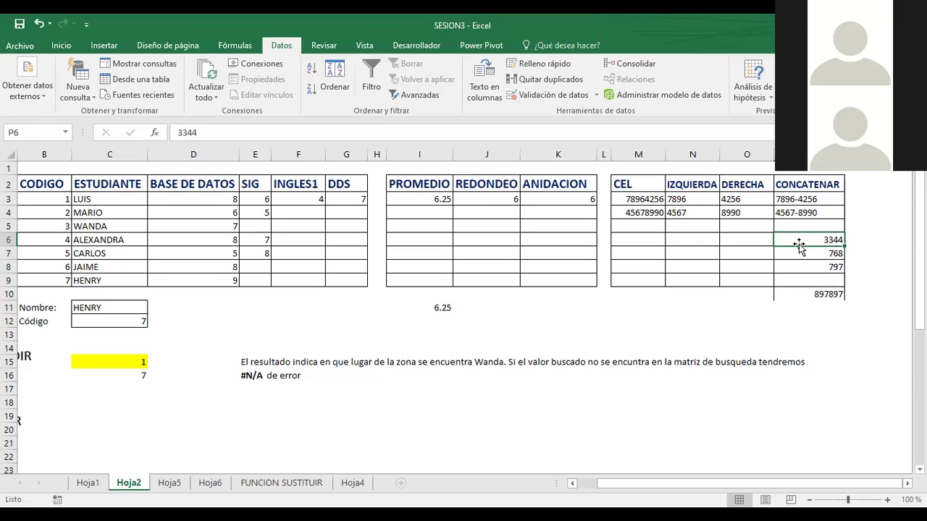
Step: Replace the test number in P7 with ´0987777, putting an accent mark before the leading zero, and check the cell's content
left_click(802, 253)
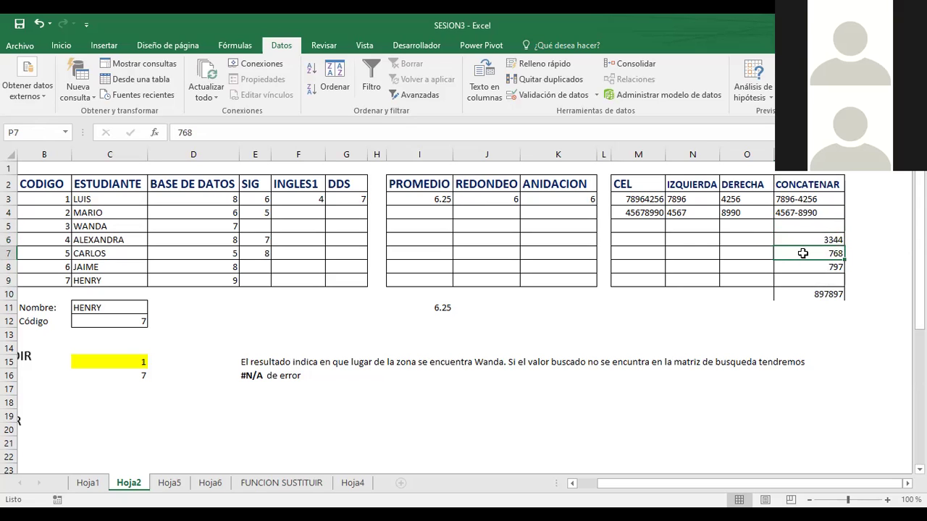
double_click(802, 253)
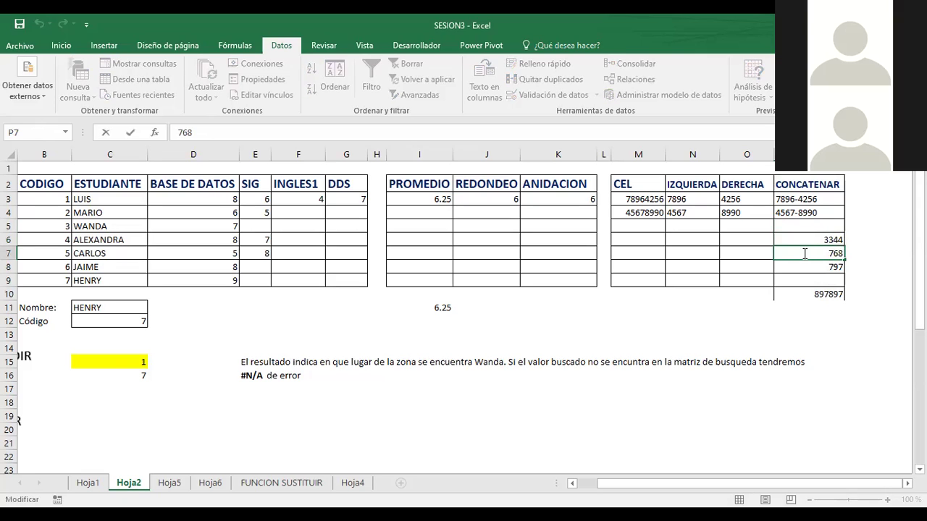
key("BackSpace")
key("BackSpace")
key("BackSpace")
type("´0987777")
key("Return")
left_click(804, 254)
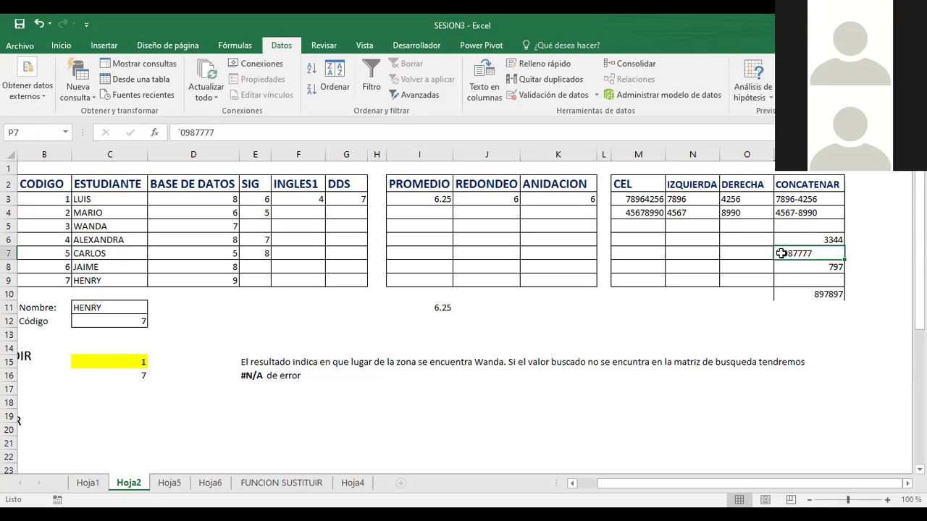
Step: Replace the test number in P8 with o87666, using the letter o instead of a leading zero
left_click(793, 272)
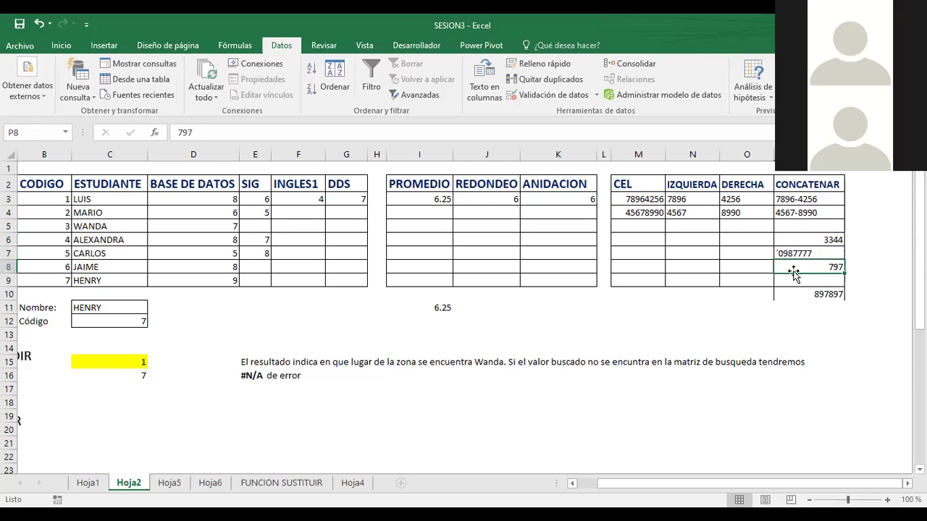
type("o87666")
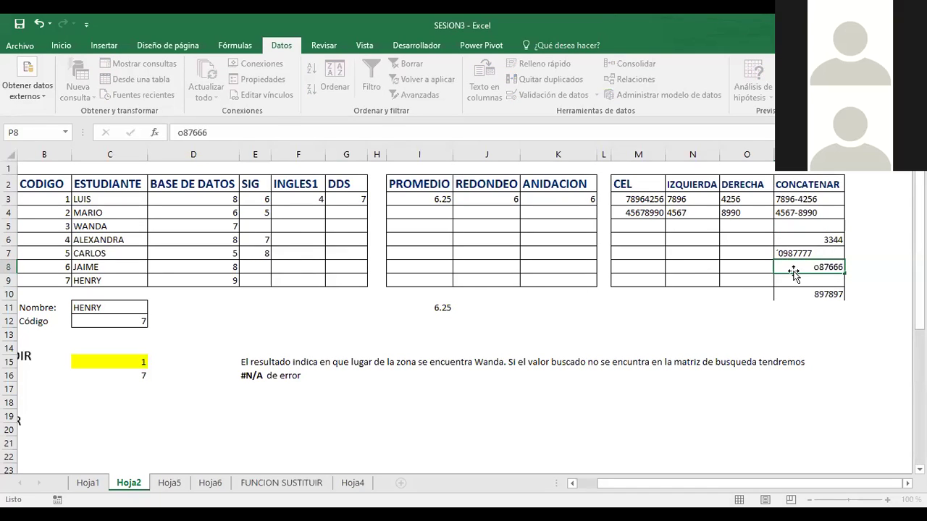
key("Return")
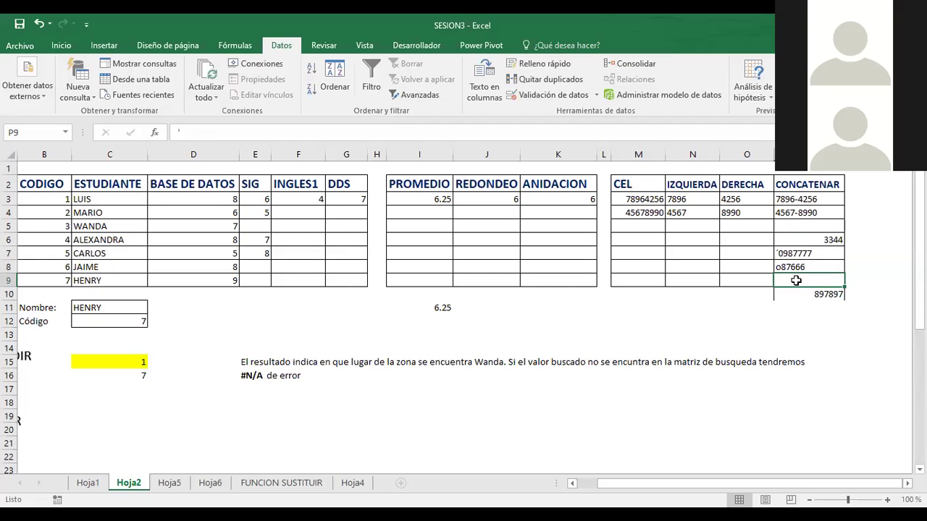
Step: Compare the content and alignment of the text and number entries in the CONCATENAR column, P3:P10
left_click(794, 266)
left_click(805, 253)
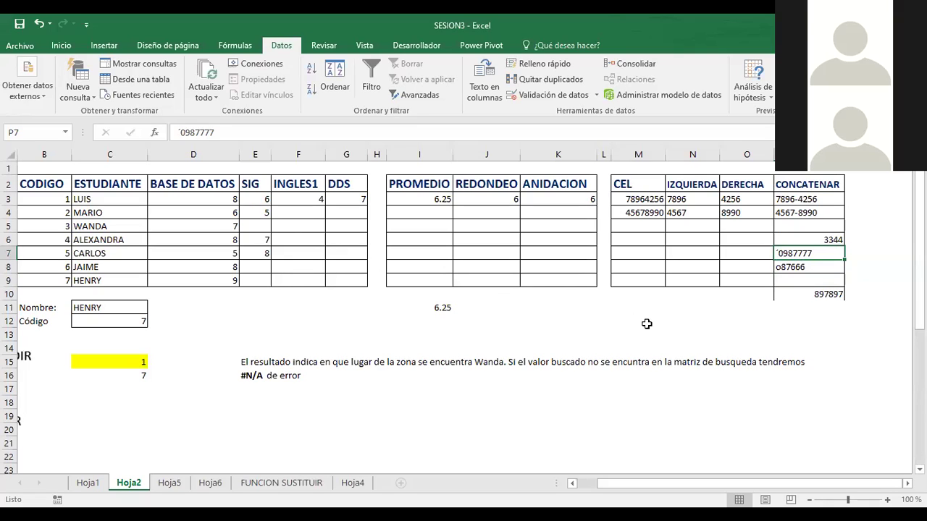
left_click_drag(787, 262, 787, 266)
left_click(790, 240)
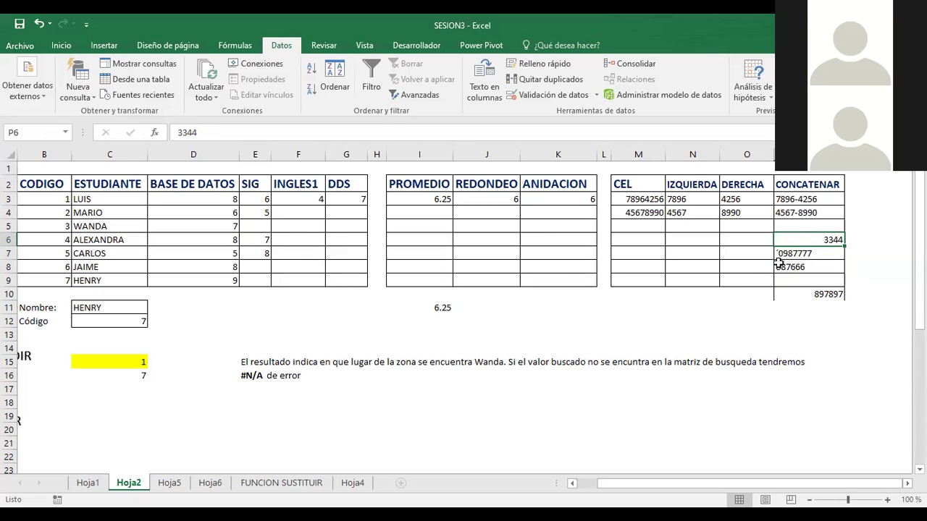
left_click(795, 251)
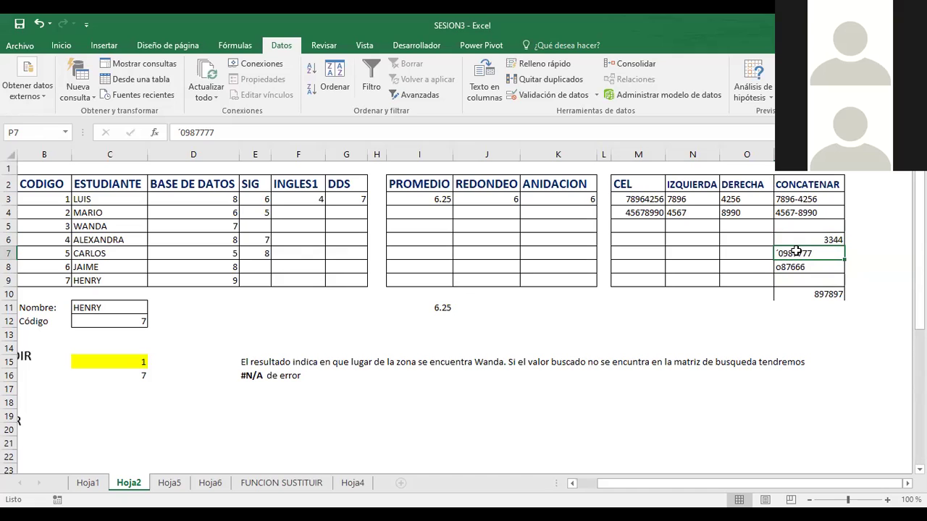
left_click_drag(800, 201, 807, 293)
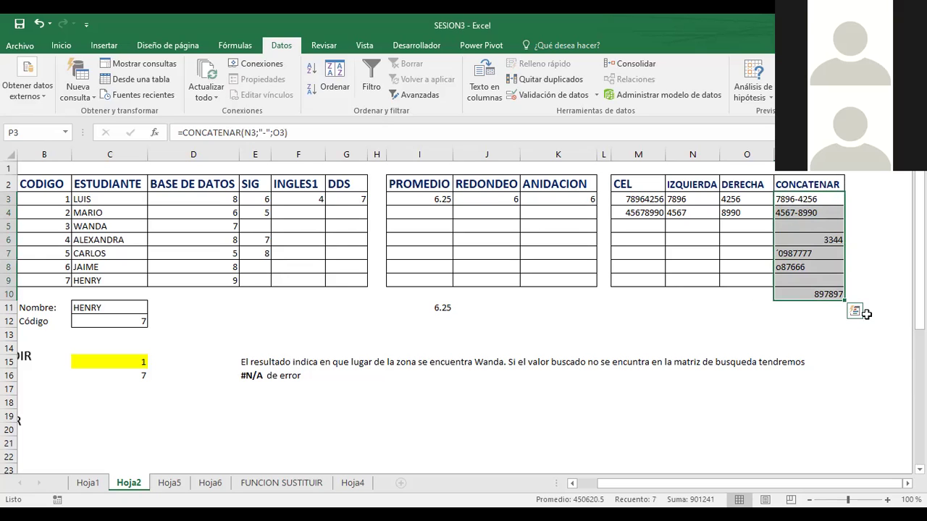
left_click(620, 321)
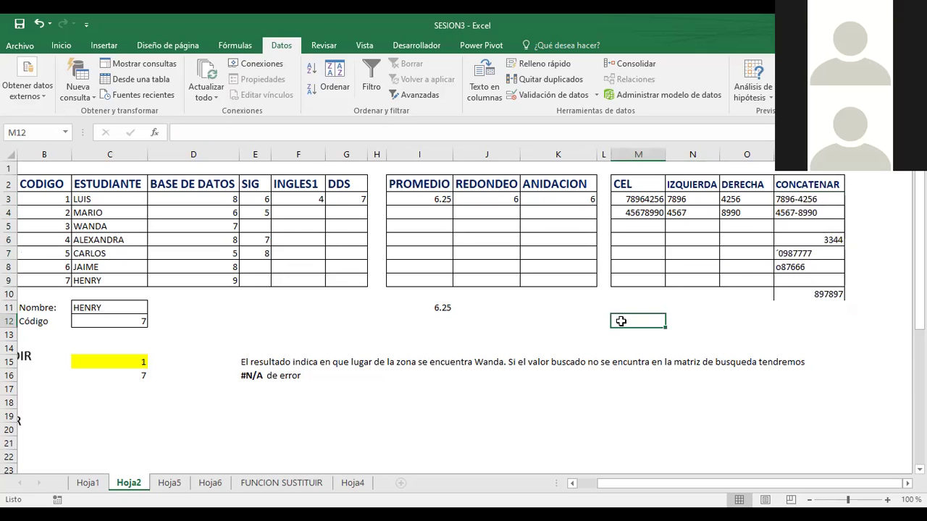